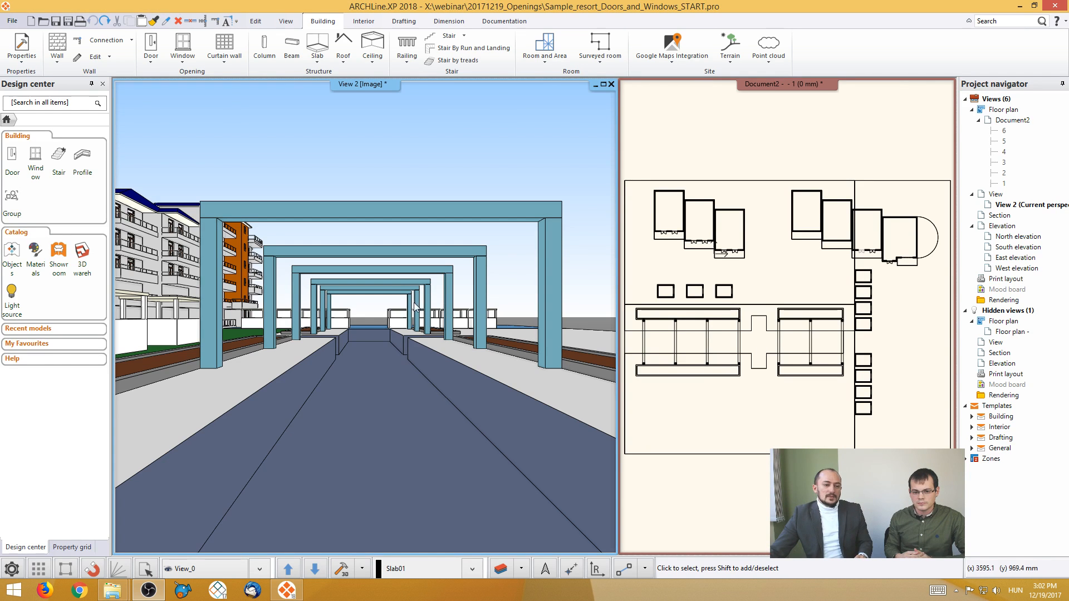
- Show the saved perspective View_1 of the balcony facade and bring up the matching rooms in the first-floor plan
{"action": "left_click", "coordinate": [288, 569]}
{"action": "left_click", "coordinate": [289, 571]}
{"action": "left_click", "coordinate": [289, 572]}
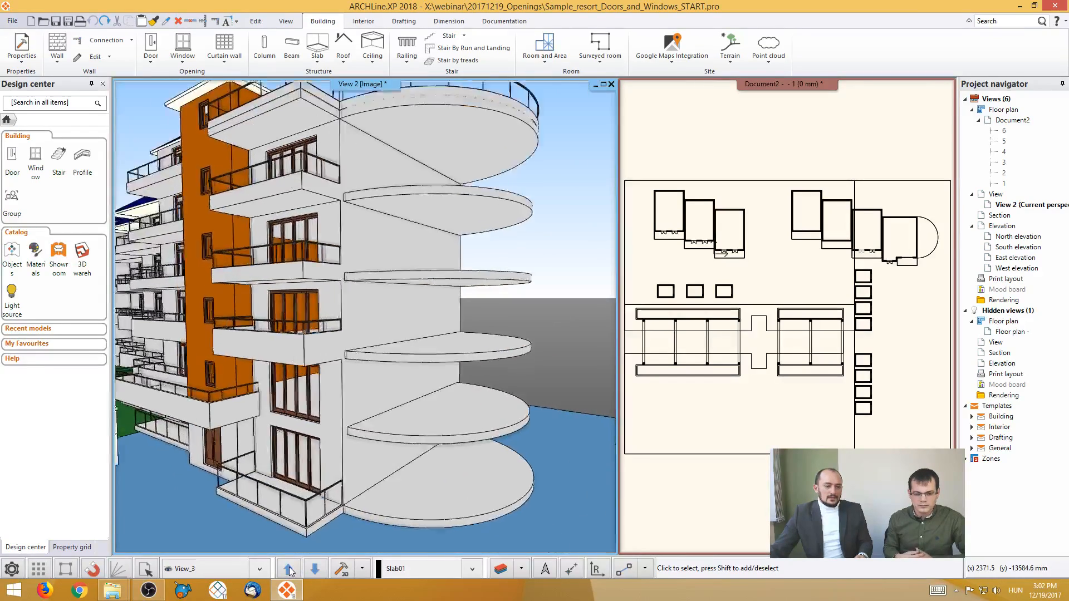
{"action": "left_click", "coordinate": [289, 571]}
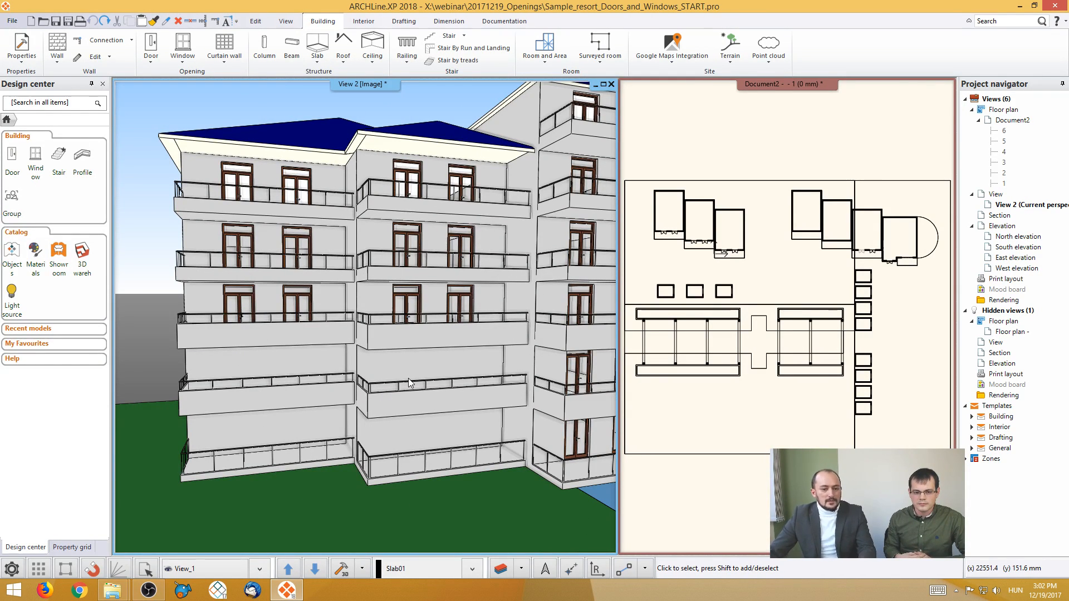
{"action": "left_click", "coordinate": [680, 266]}
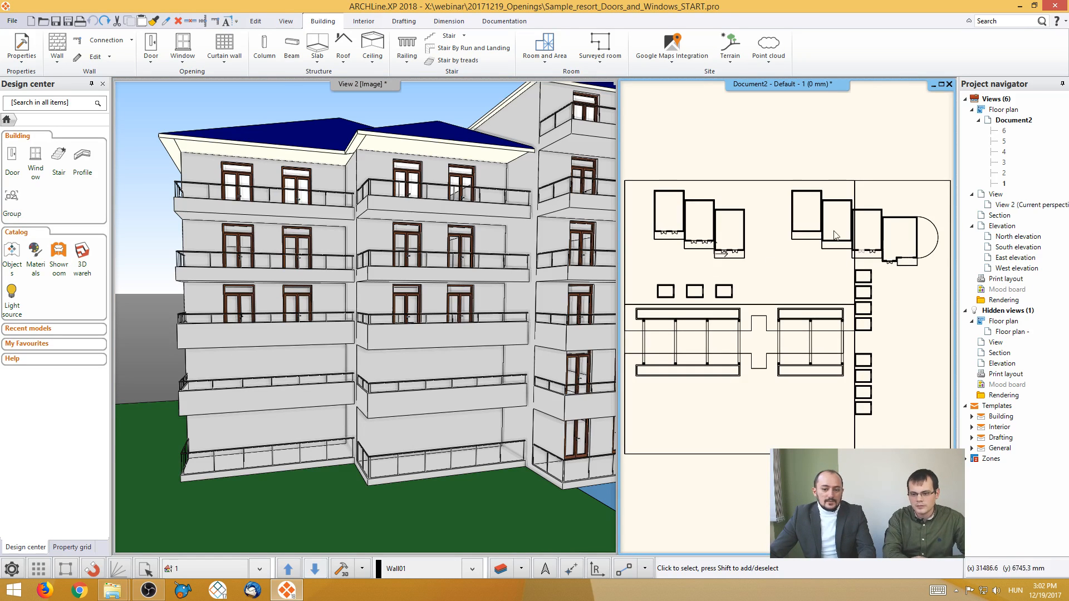
{"action": "scroll", "coordinate": [807, 312], "scroll_direction": "up", "scroll_amount": 8}
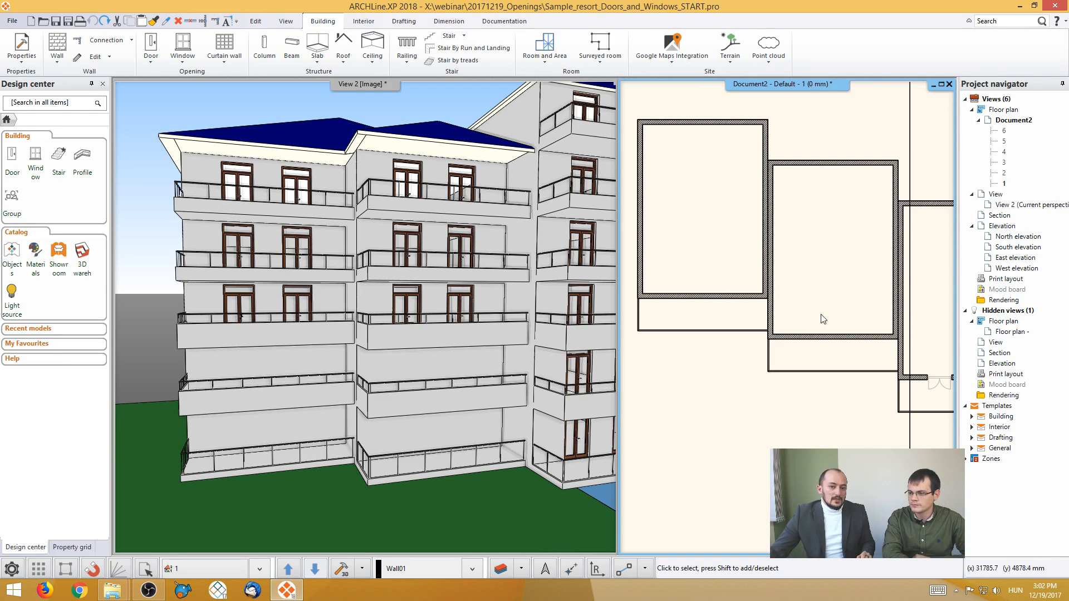
{"action": "left_click", "coordinate": [28, 56]}
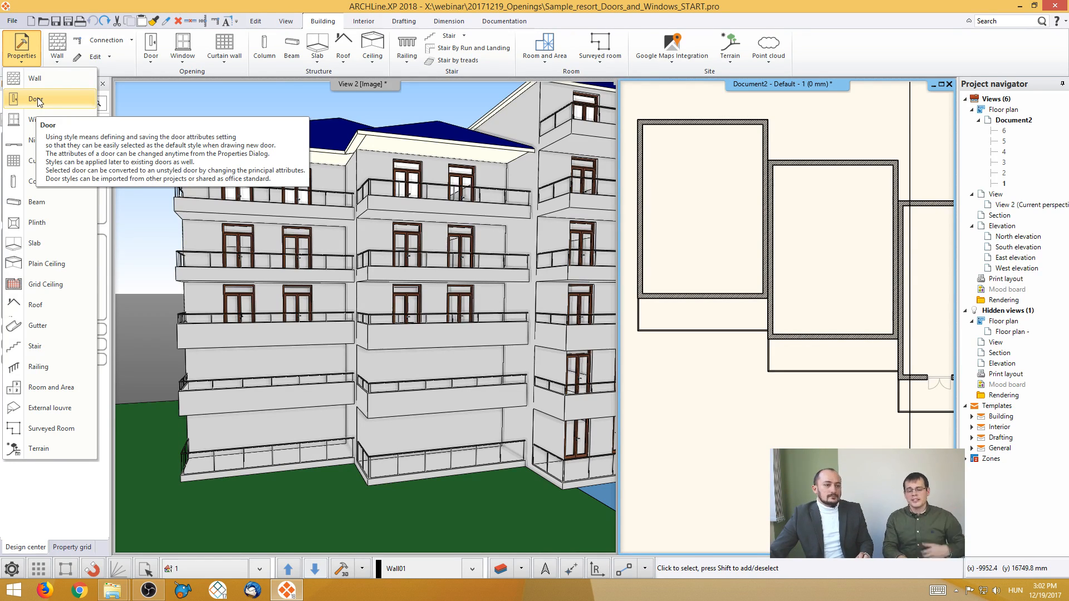
{"action": "left_click", "coordinate": [391, 6]}
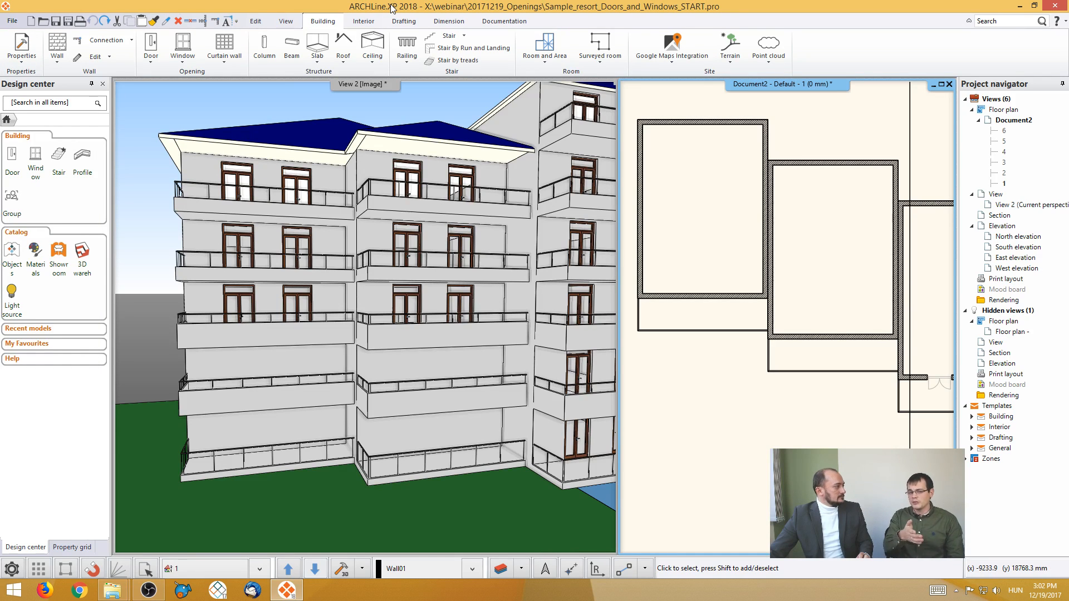
- Place a default door in the balcony wall of the westernmost room, 1100 mm from the east inner corner, swinging into the room
{"action": "left_click", "coordinate": [151, 45]}
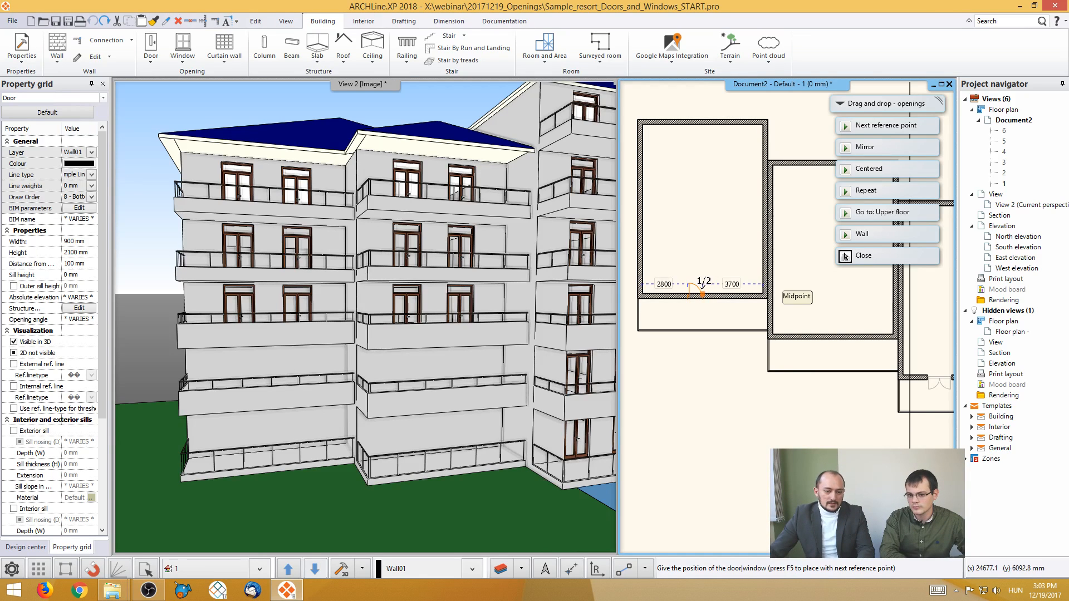
{"action": "scroll", "coordinate": [699, 290], "scroll_direction": "up", "scroll_amount": 3}
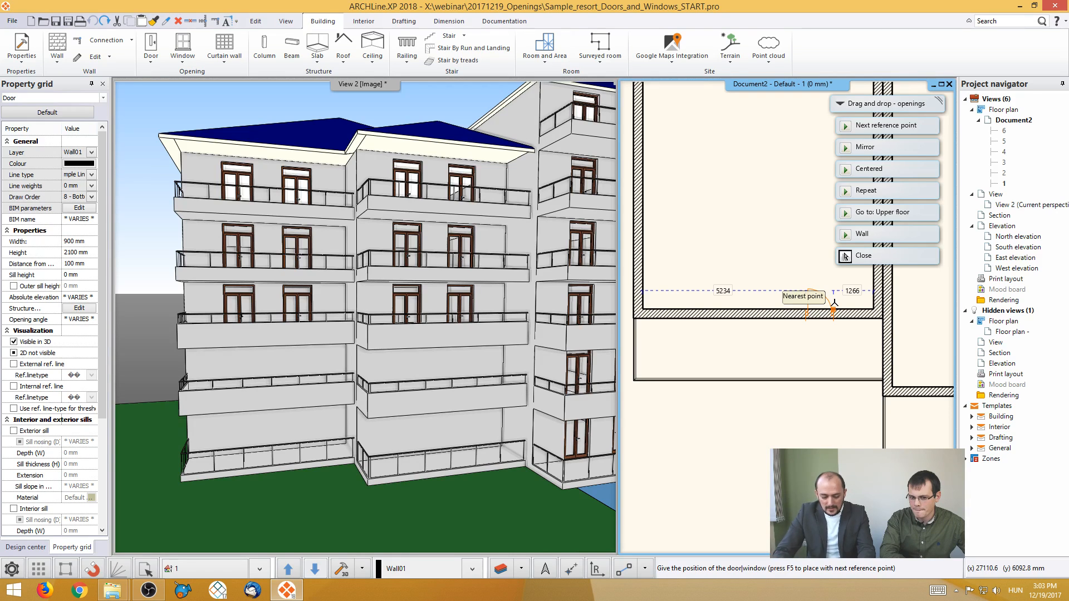
{"action": "type", "text": "11"}
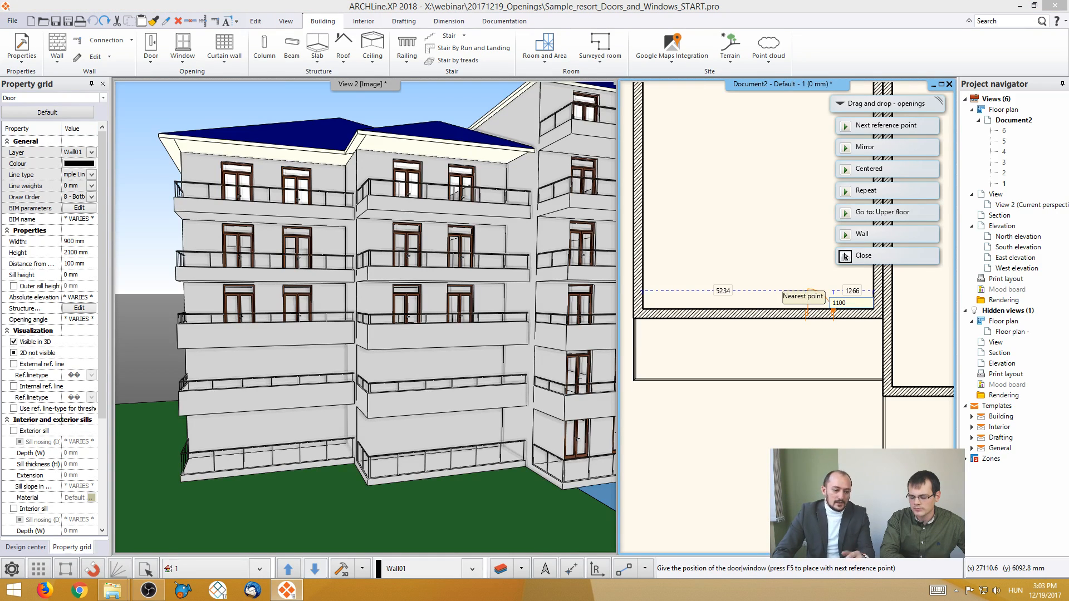
{"action": "type", "text": "00"}
{"action": "key", "text": "Return"}
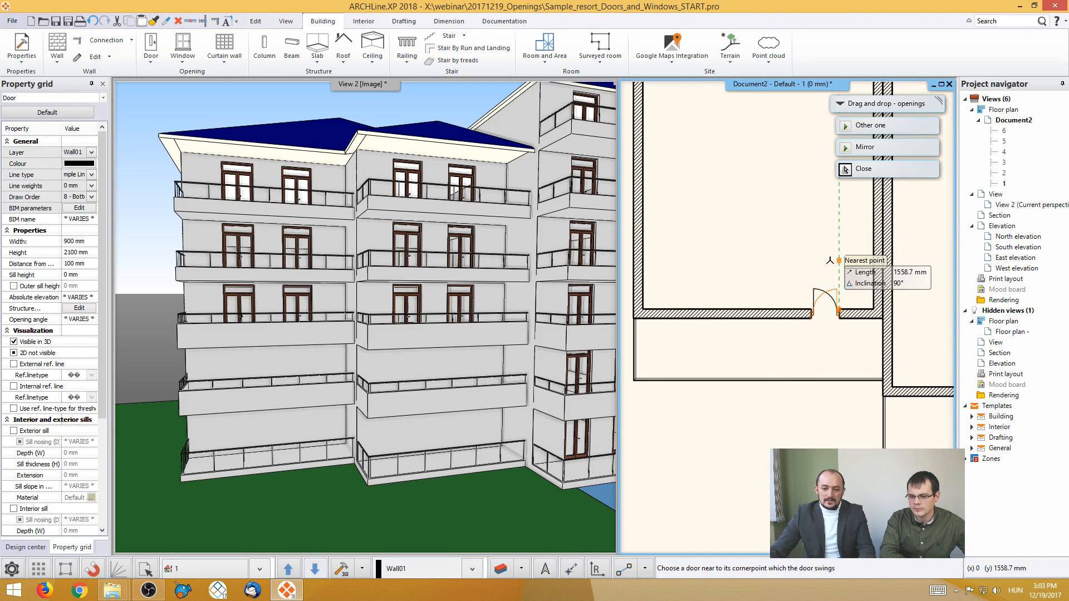
{"action": "left_click", "coordinate": [747, 285]}
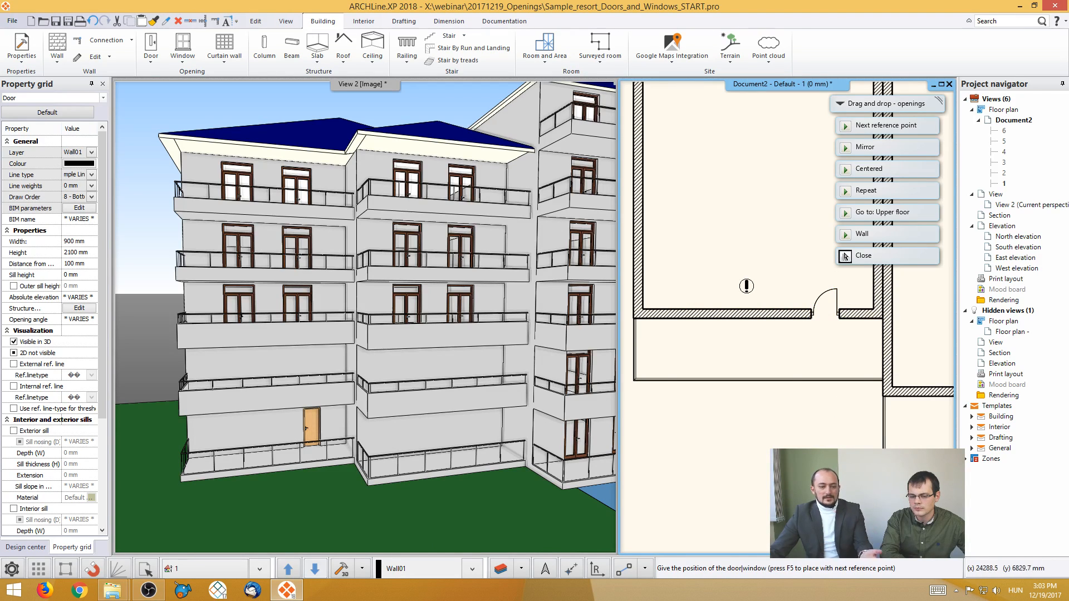
{"action": "key", "text": "Escape"}
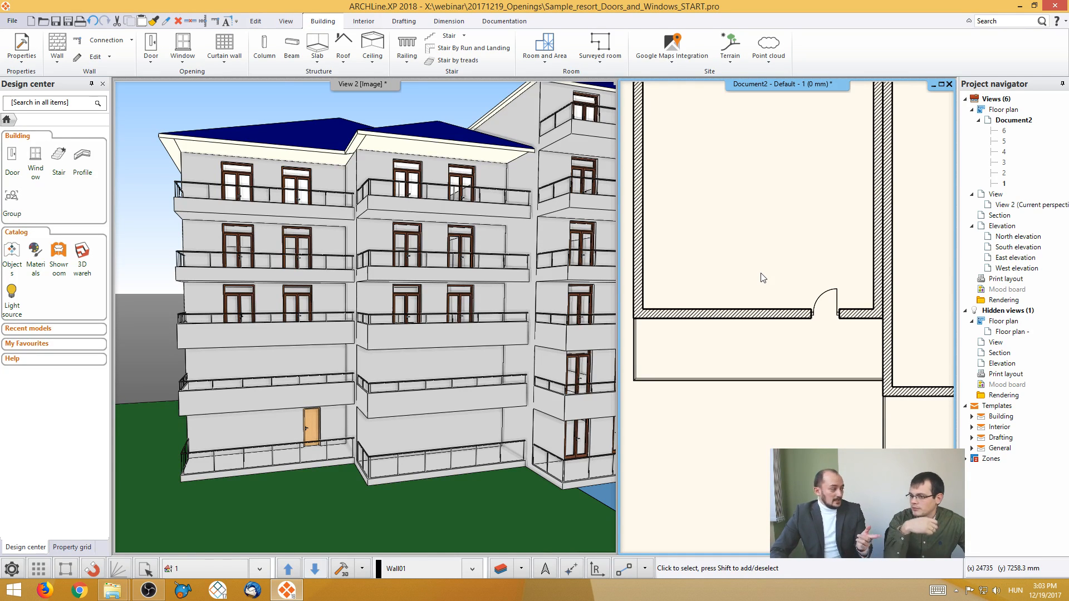
- Set the width of the newly placed balcony door to 1200 mm
{"action": "scroll", "coordinate": [814, 296], "scroll_direction": "up", "scroll_amount": 2}
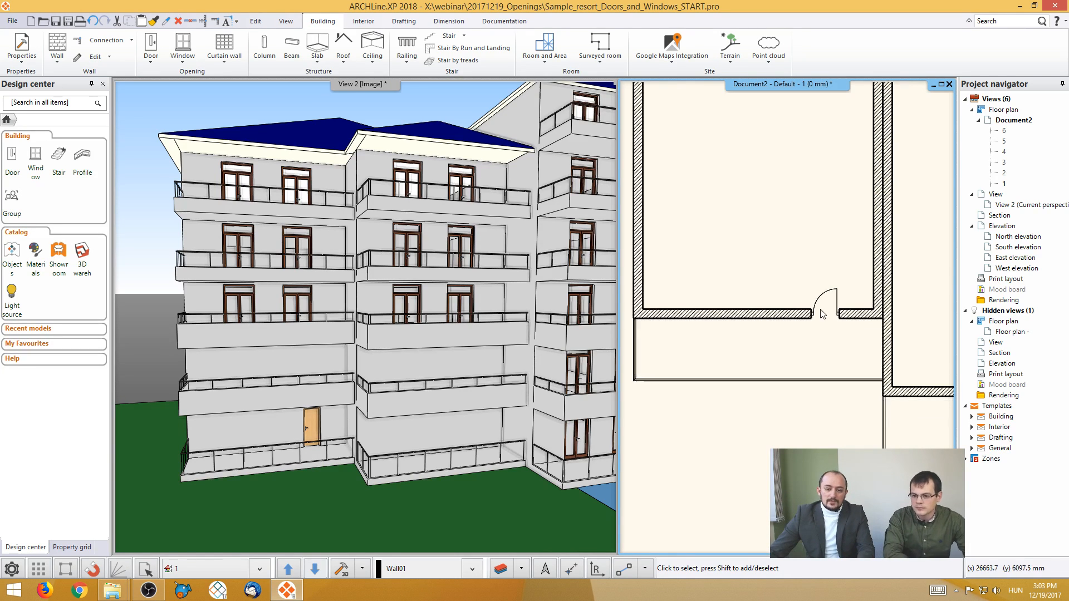
{"action": "left_click", "coordinate": [810, 291]}
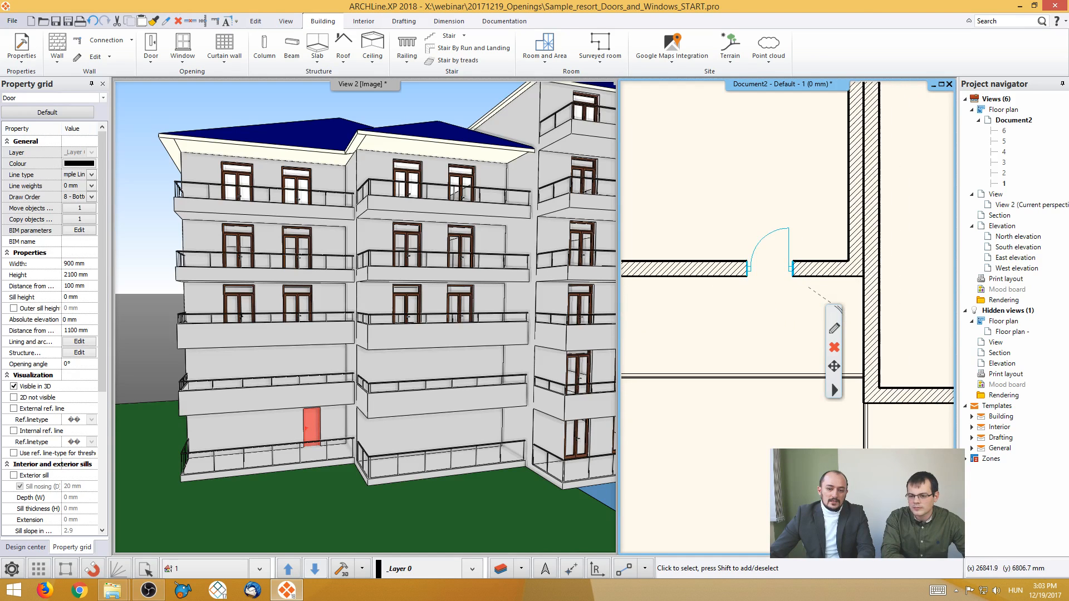
{"action": "middle_click_drag", "start_coordinate": [810, 291], "coordinate": [767, 237]}
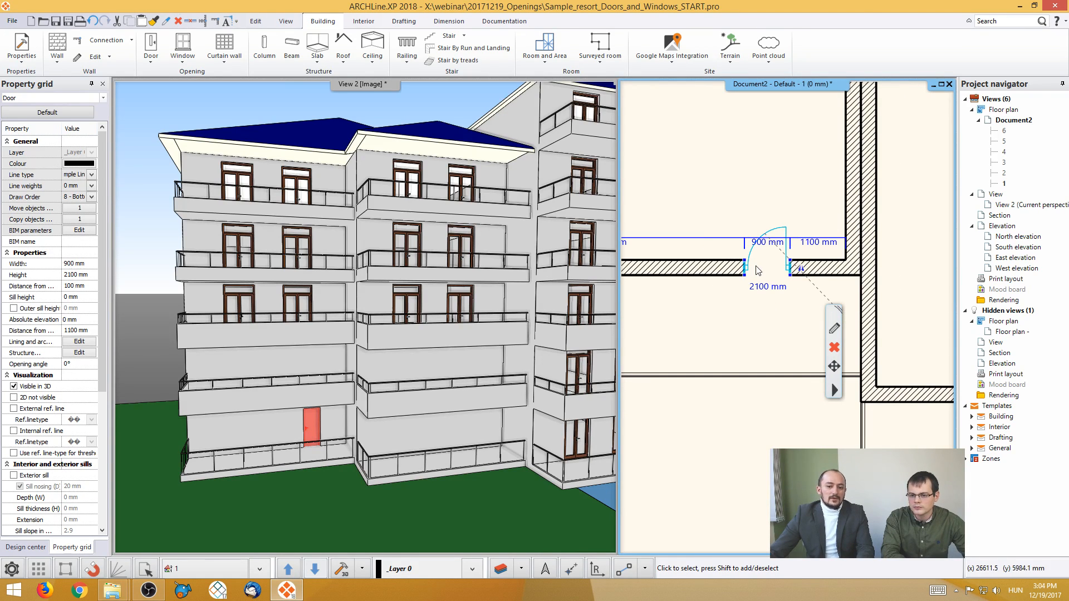
{"action": "scroll", "coordinate": [757, 273], "scroll_direction": "down", "scroll_amount": 1}
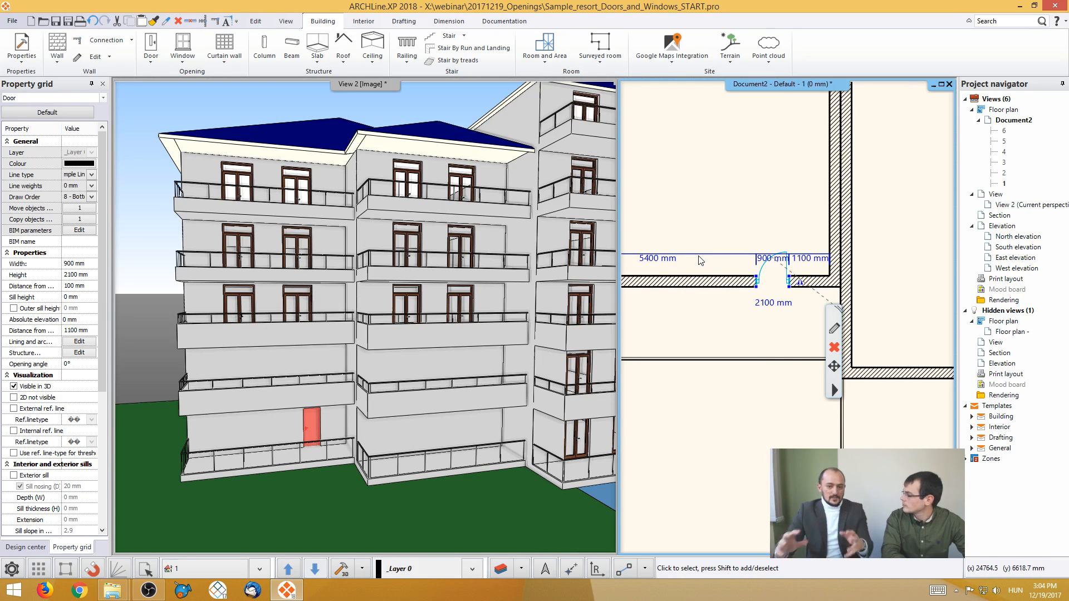
{"action": "scroll", "coordinate": [769, 279], "scroll_direction": "up", "scroll_amount": 1}
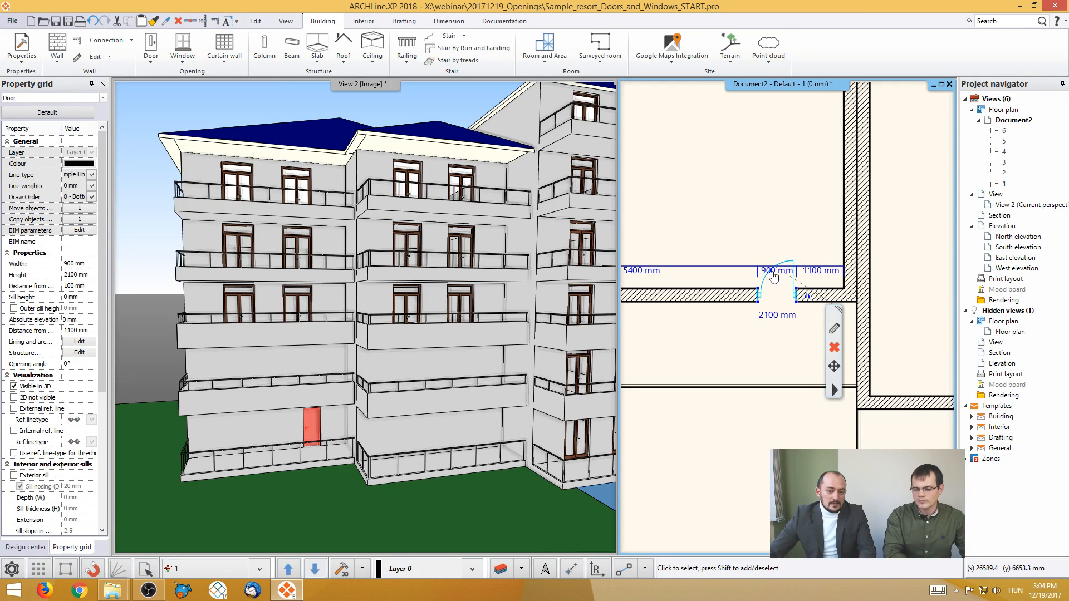
{"action": "left_click", "coordinate": [777, 270]}
{"action": "type", "text": "1200"}
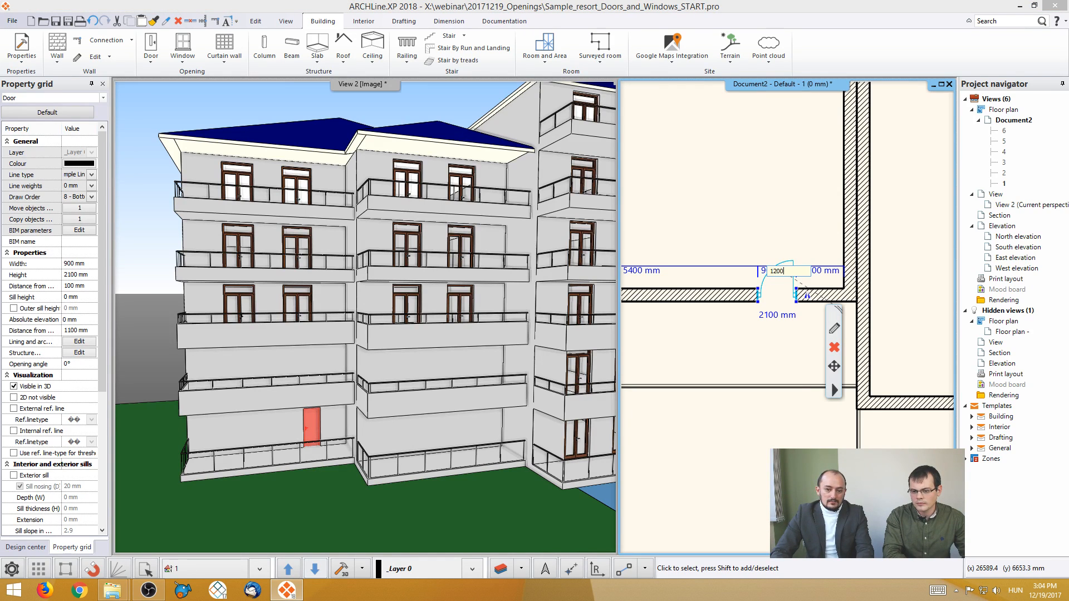
{"action": "key", "text": "Return"}
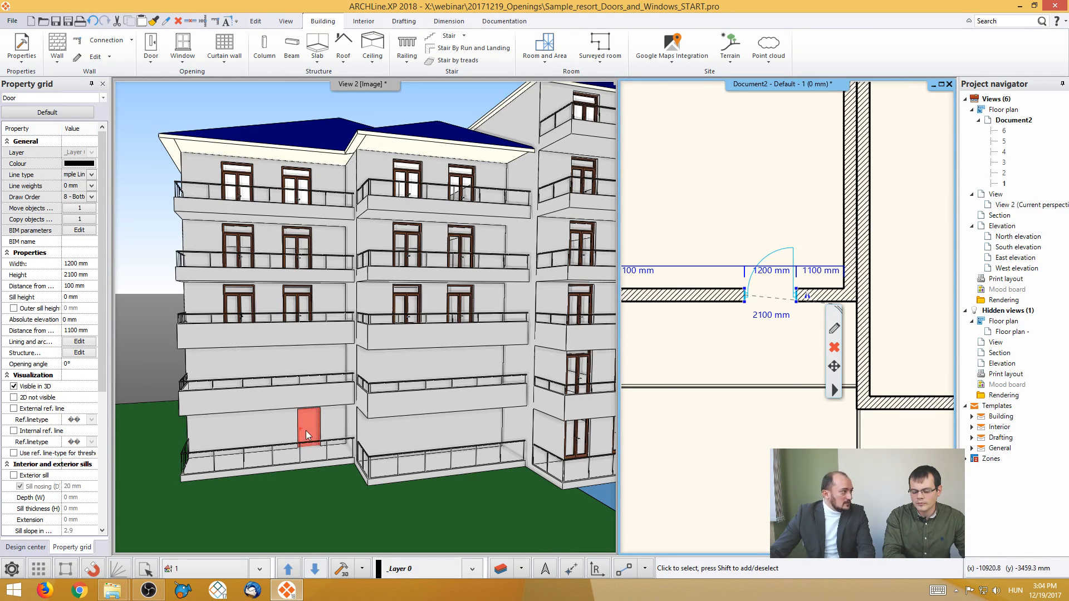
- Set the door's height to 2400 mm and its distance from the nearby room corner to 1200 mm
{"action": "left_click", "coordinate": [771, 316]}
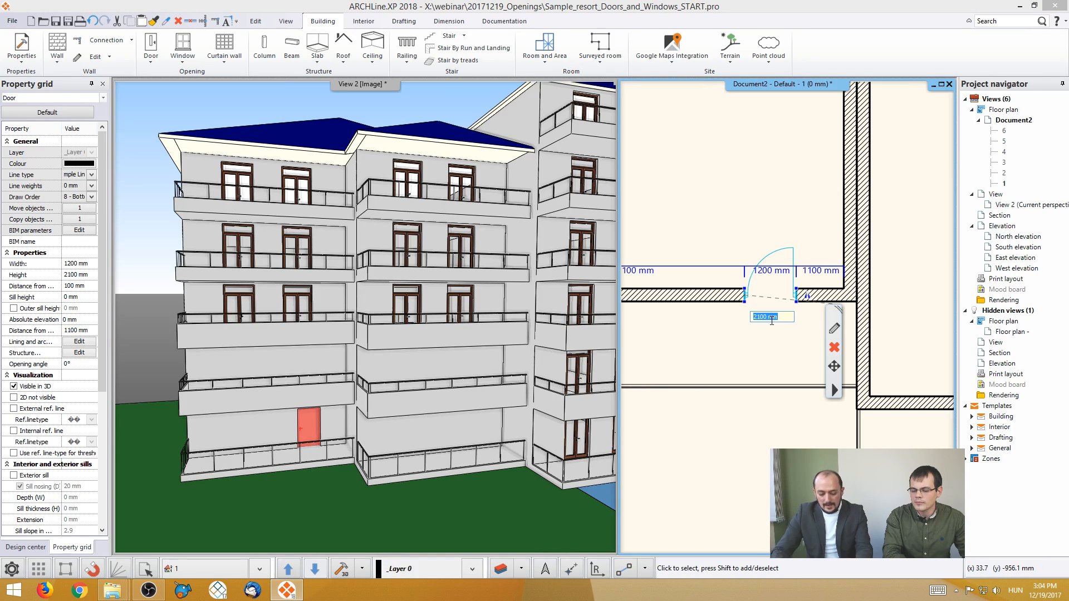
{"action": "type", "text": "240"}
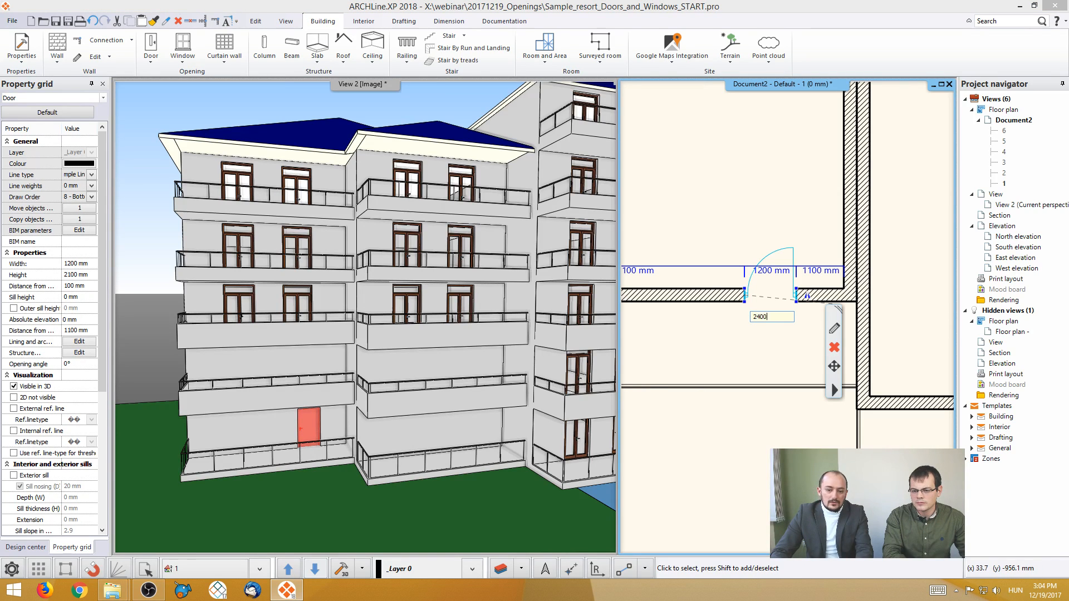
{"action": "type", "text": "0"}
{"action": "key", "text": "Return"}
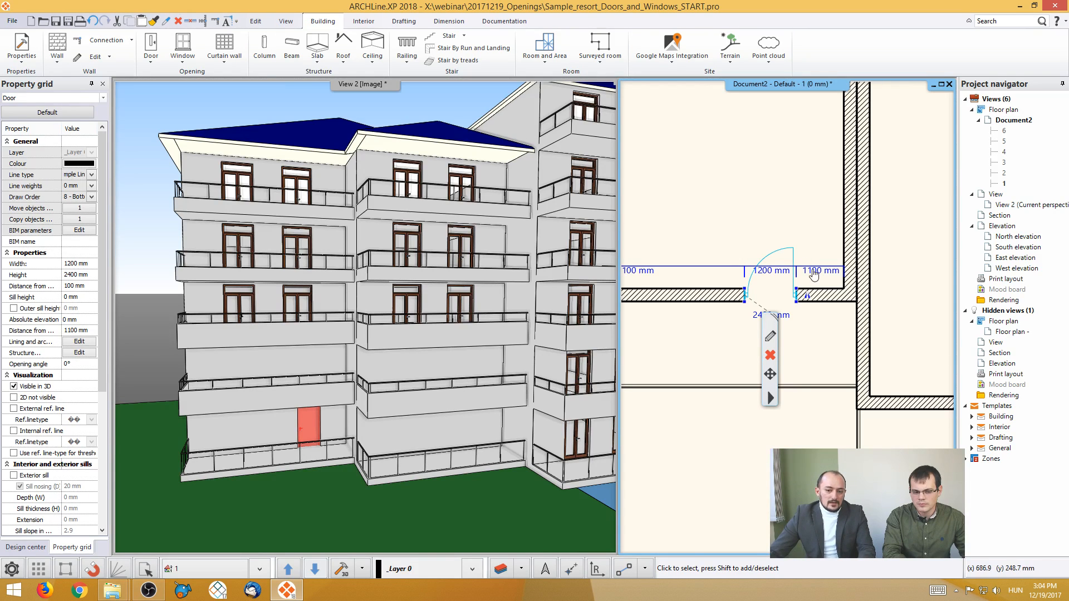
{"action": "left_click", "coordinate": [814, 273]}
{"action": "type", "text": "1"}
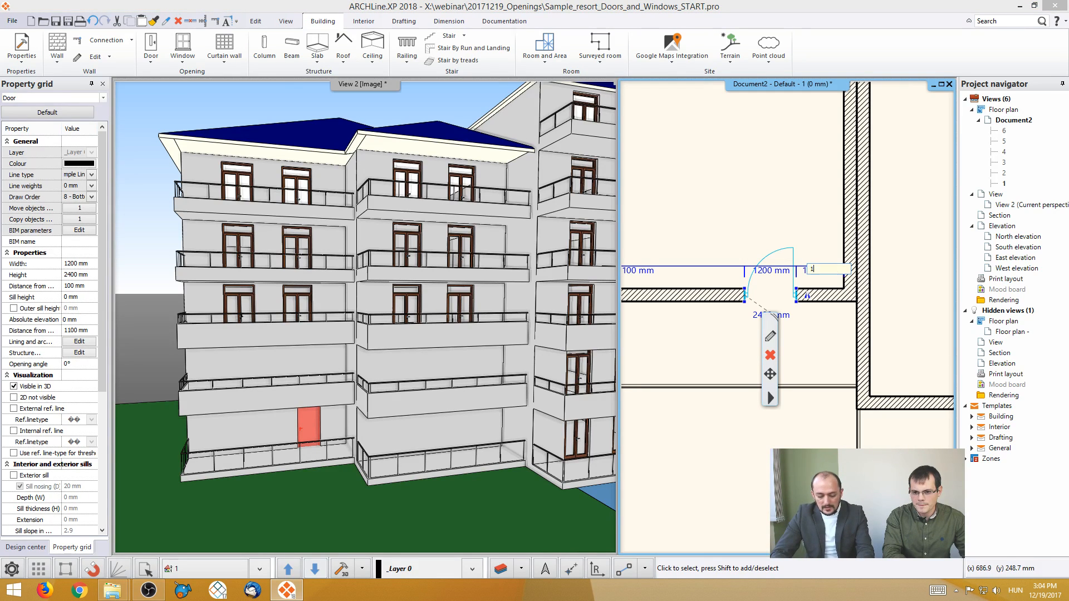
{"action": "type", "text": "200"}
{"action": "key", "text": "Return"}
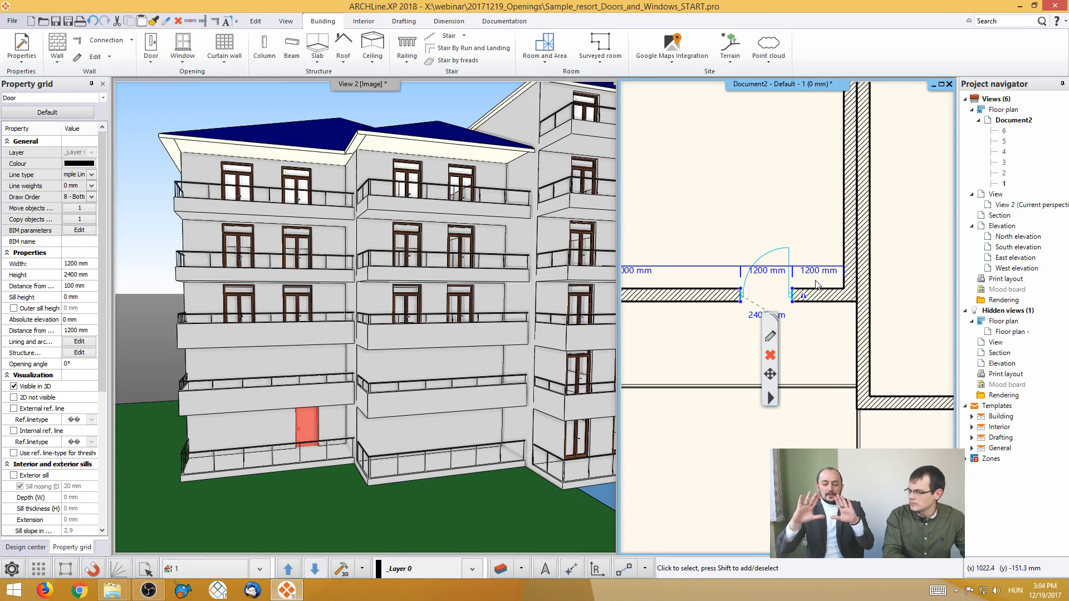
- Mirror the door so that it swings outward onto the balcony, and deselect it
{"action": "mouse_move", "coordinate": [803, 295]}
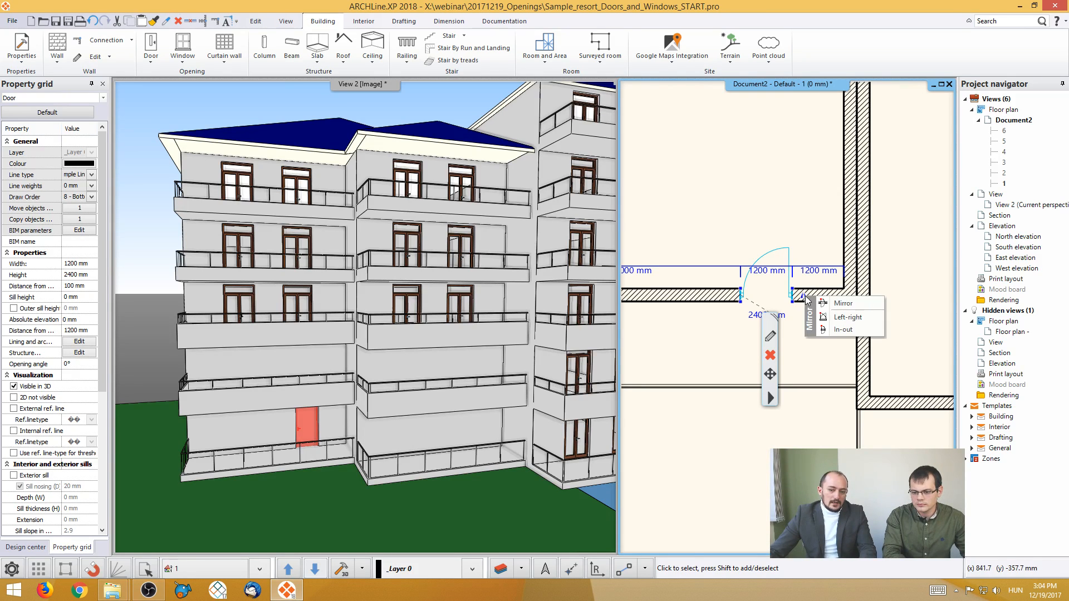
{"action": "left_click", "coordinate": [838, 304]}
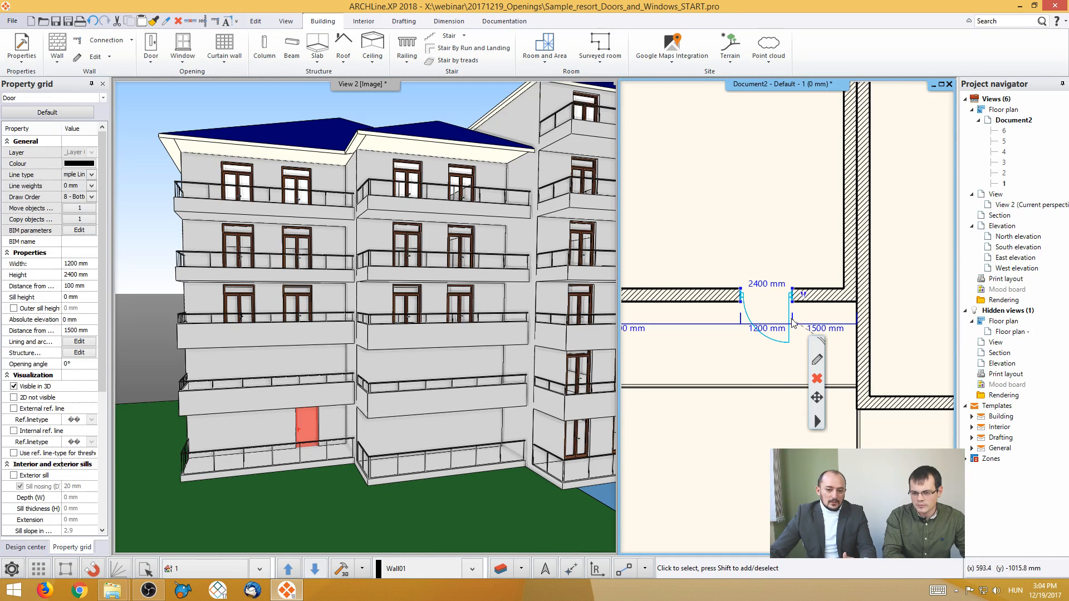
{"action": "mouse_move", "coordinate": [805, 298]}
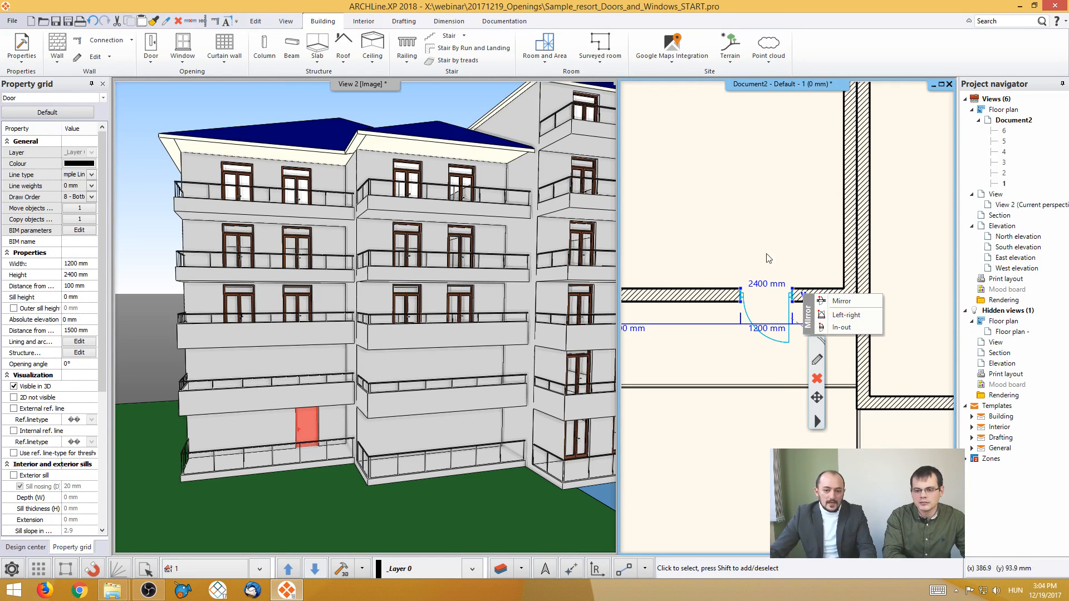
{"action": "left_click", "coordinate": [758, 234]}
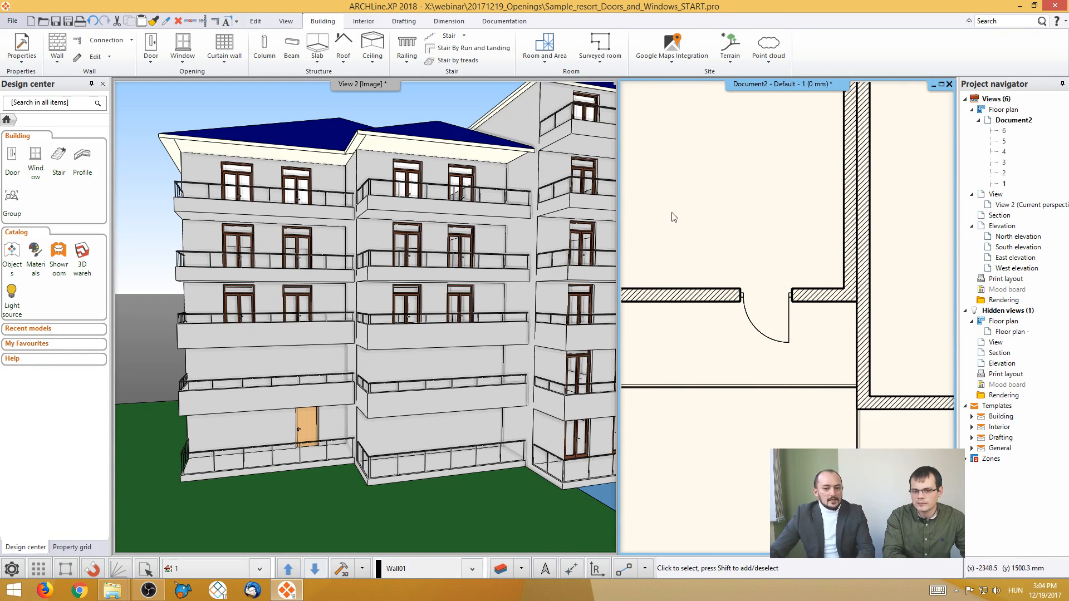
- Place a second default door in the same balcony wall, about 2064 mm from its west end, swinging outward onto the balcony
{"action": "middle_click_drag", "start_coordinate": [741, 233], "coordinate": [805, 226]}
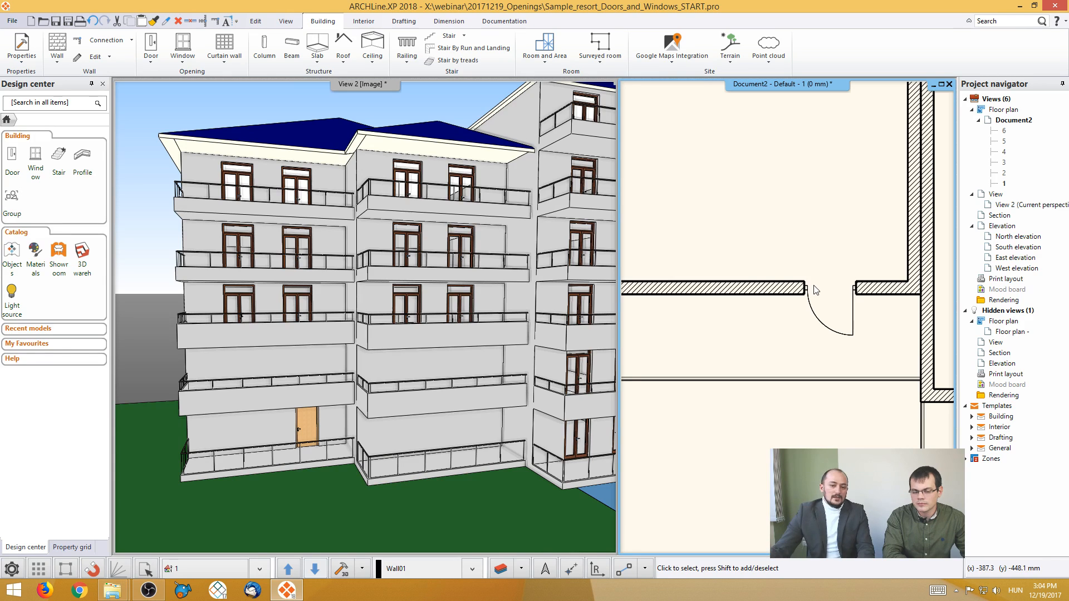
{"action": "scroll", "coordinate": [812, 284], "scroll_direction": "down", "scroll_amount": 1}
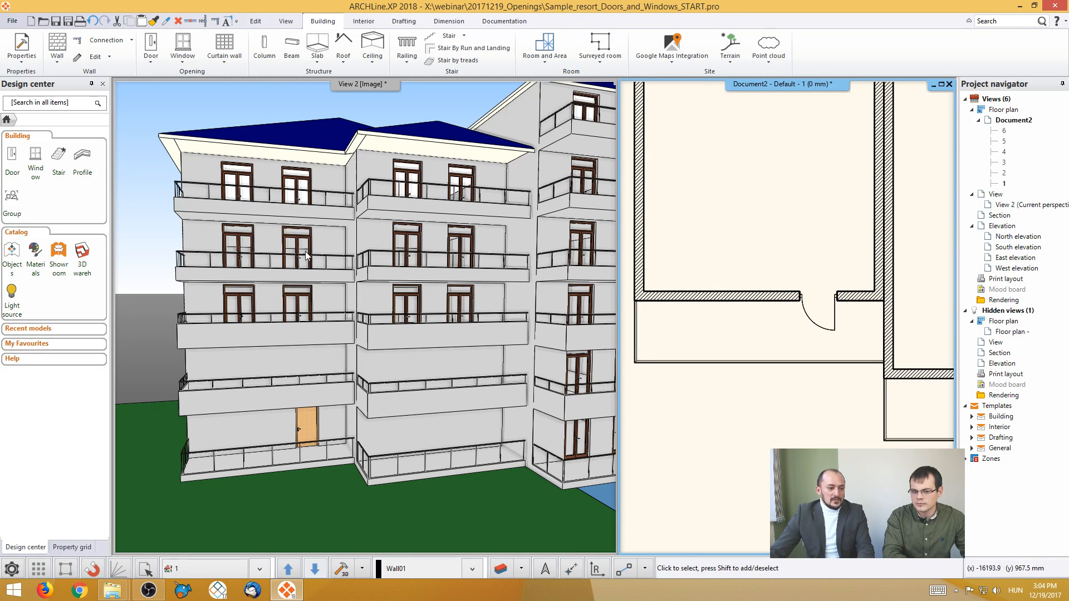
{"action": "left_click", "coordinate": [151, 49]}
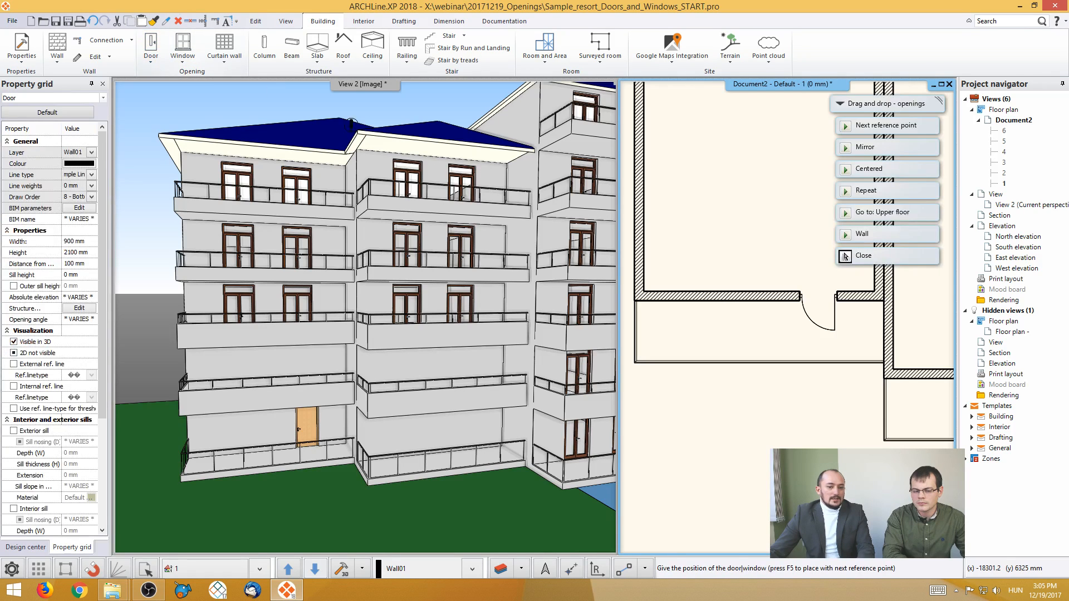
{"action": "left_click", "coordinate": [698, 303]}
{"action": "left_click", "coordinate": [744, 332]}
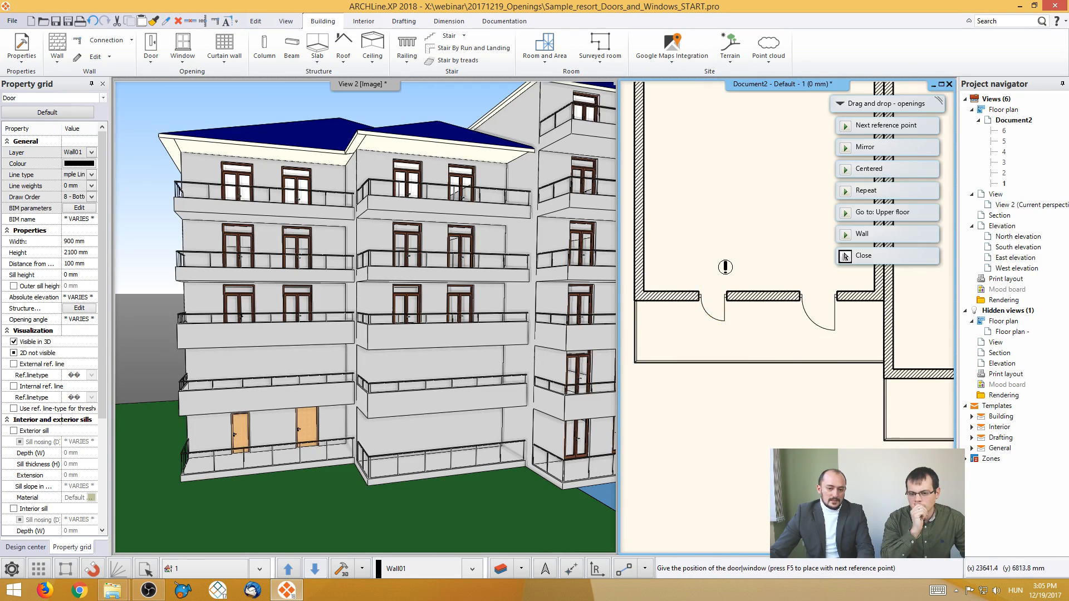
{"action": "key", "text": "Escape"}
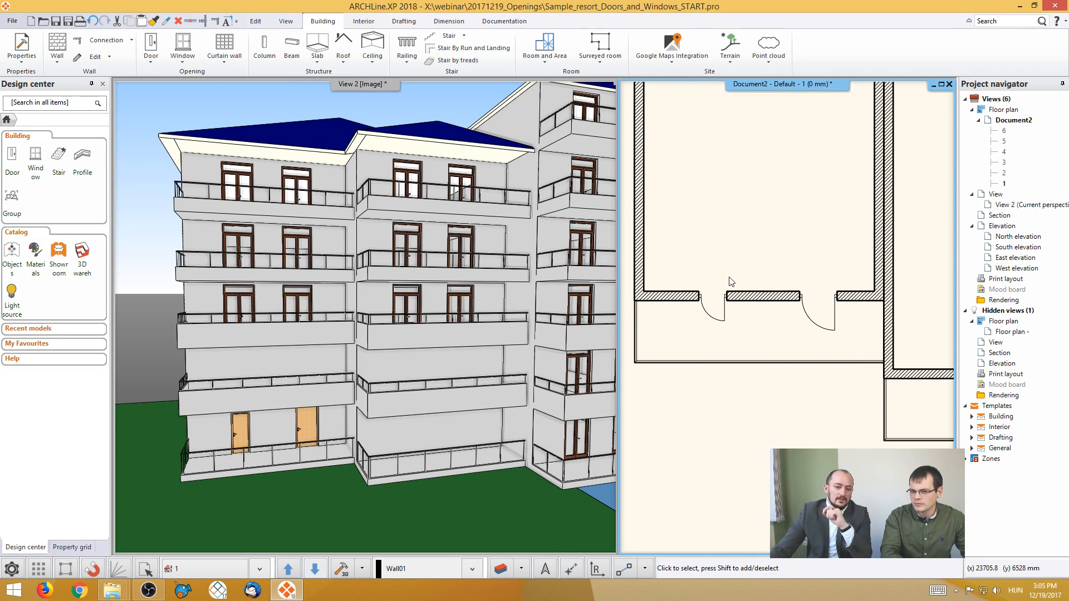
- Select the wider balcony door and the narrower one in turn to compare their dimensions
{"action": "left_click", "coordinate": [834, 315]}
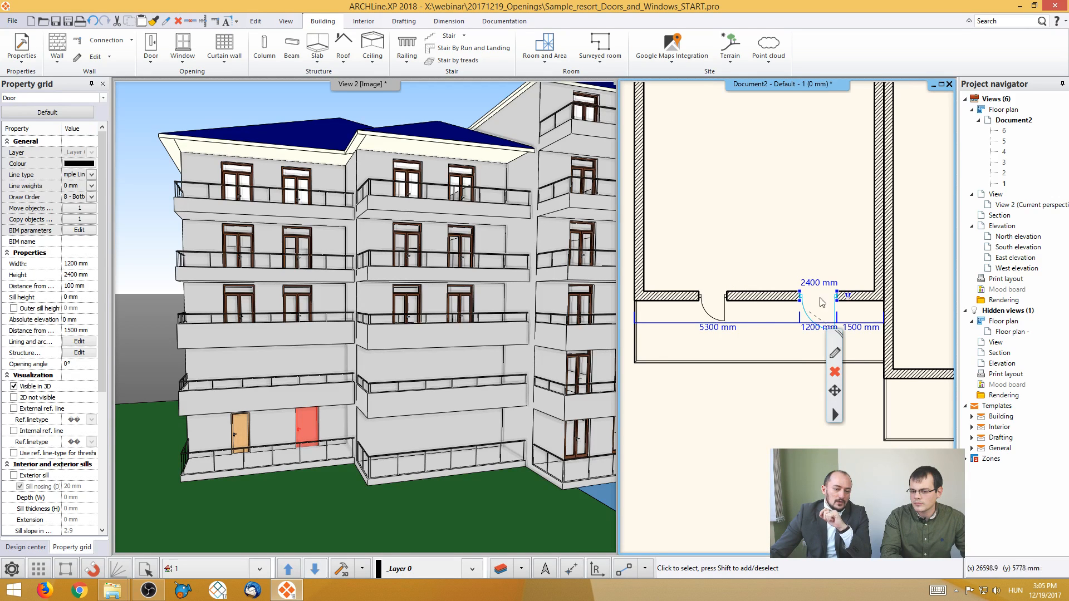
{"action": "left_click", "coordinate": [725, 315]}
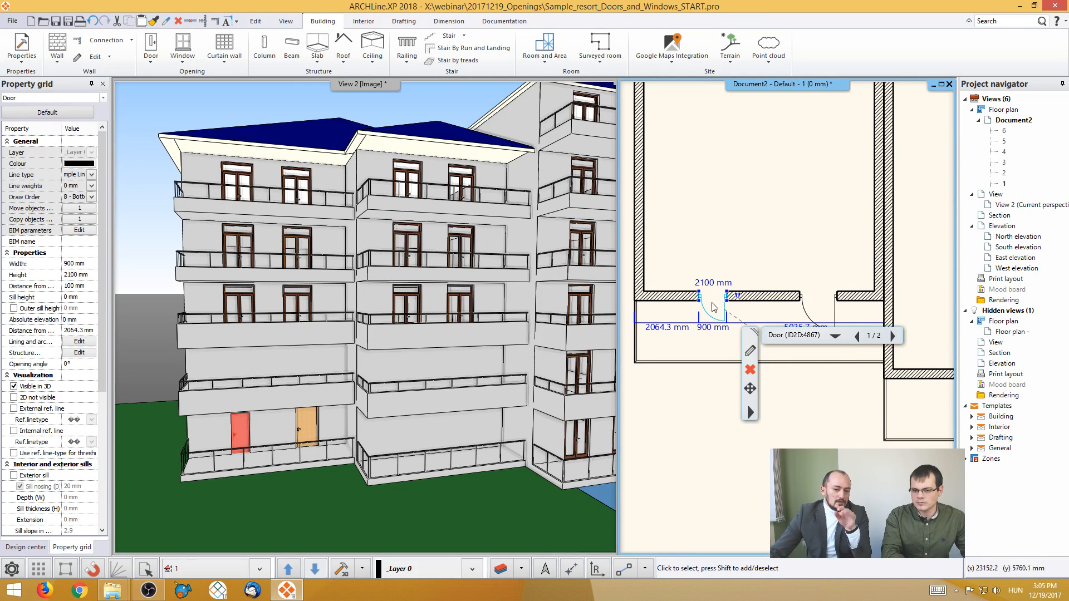
- Turn on the external reference line for both lower-floor balcony doors together, and deselect them
{"action": "key", "text": "Escape"}
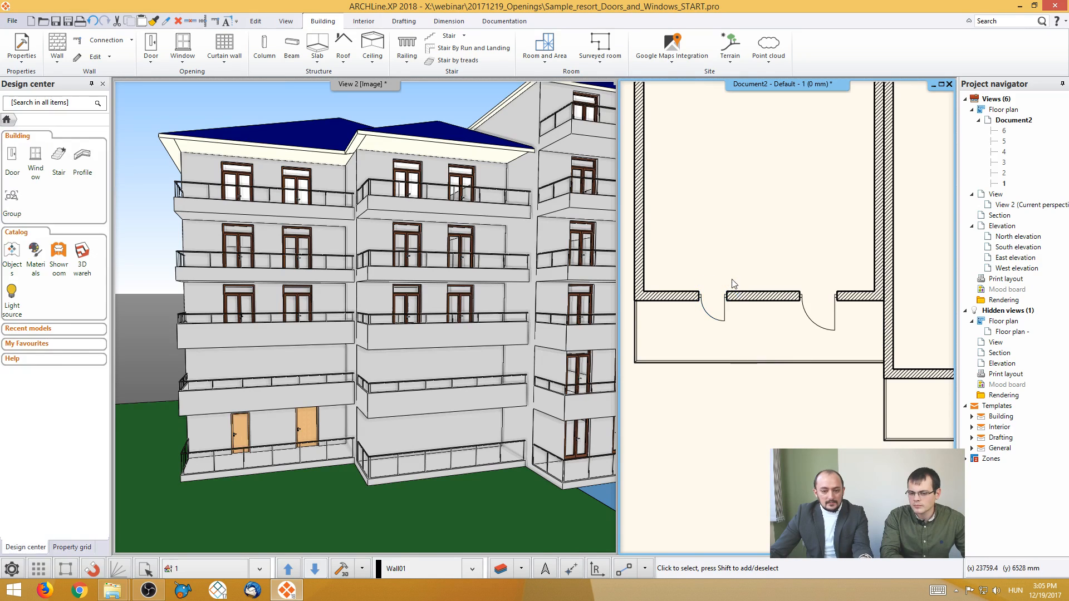
{"action": "left_click", "coordinate": [727, 313]}
{"action": "left_click", "coordinate": [807, 315], "text": "shift"}
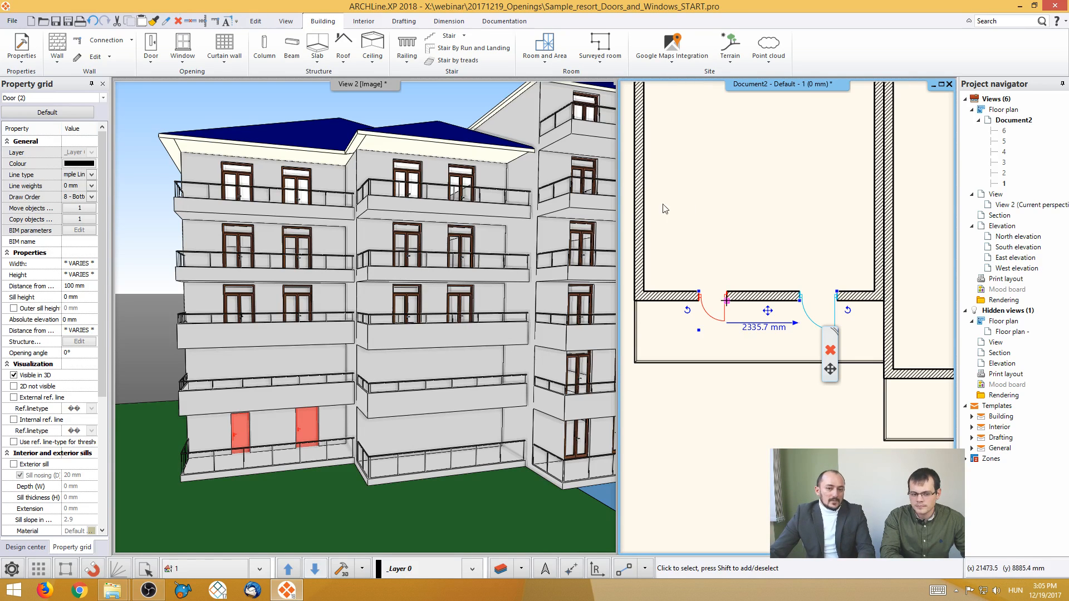
{"action": "scroll", "coordinate": [715, 267], "scroll_direction": "down", "scroll_amount": 3}
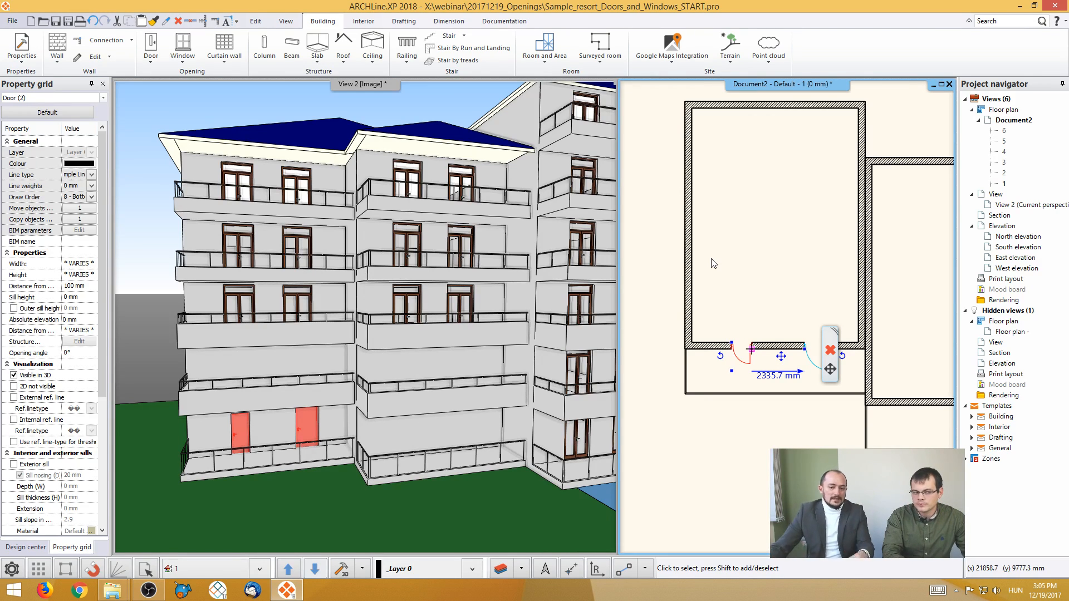
{"action": "scroll", "coordinate": [714, 263], "scroll_direction": "down", "scroll_amount": 1}
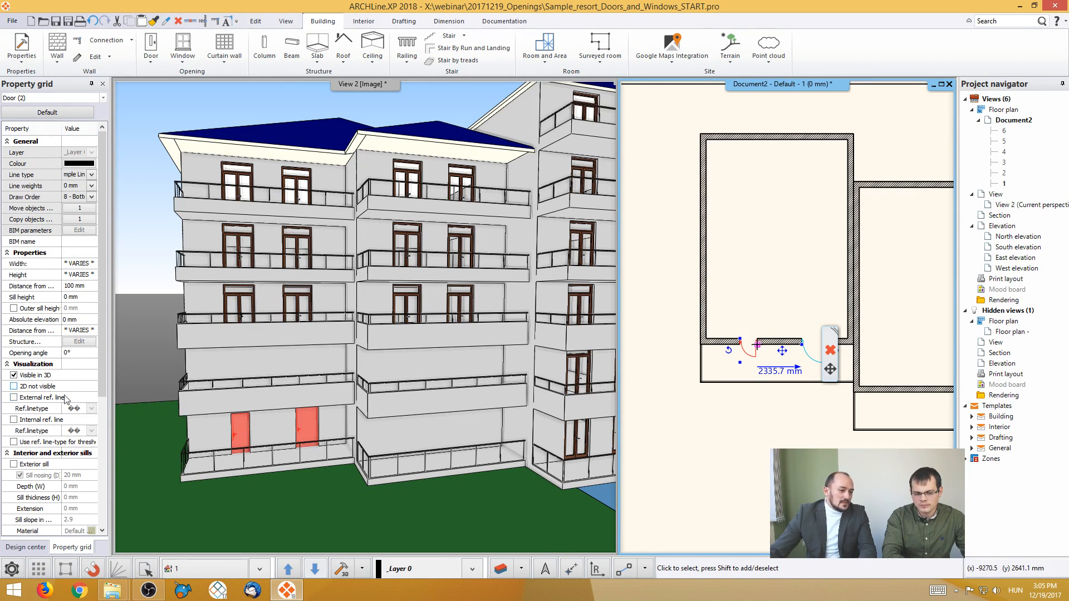
{"action": "left_click", "coordinate": [14, 398]}
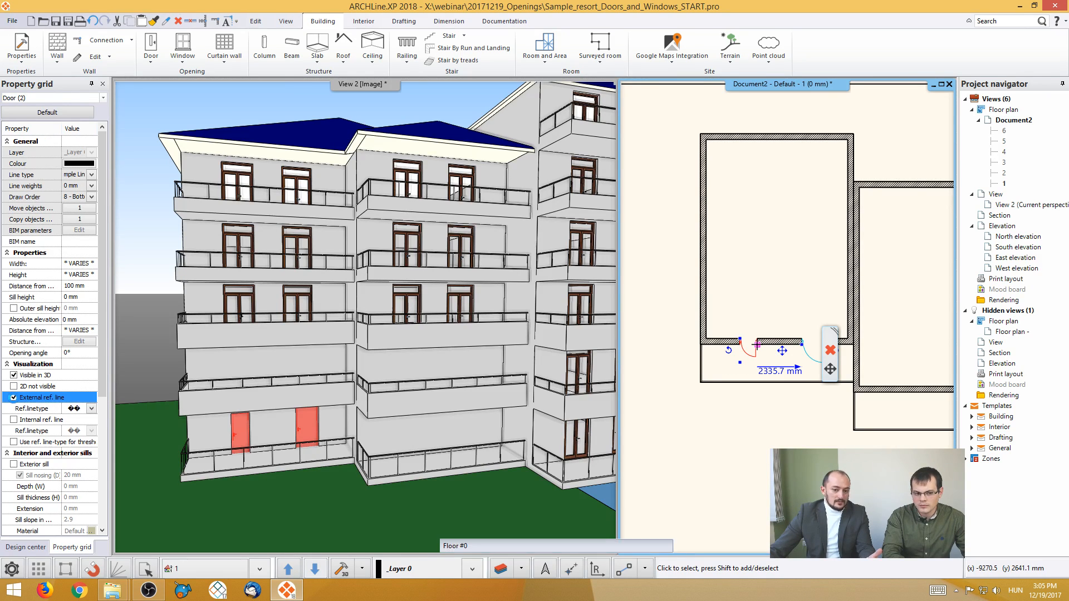
{"action": "left_click", "coordinate": [741, 303]}
{"action": "left_click", "coordinate": [772, 313]}
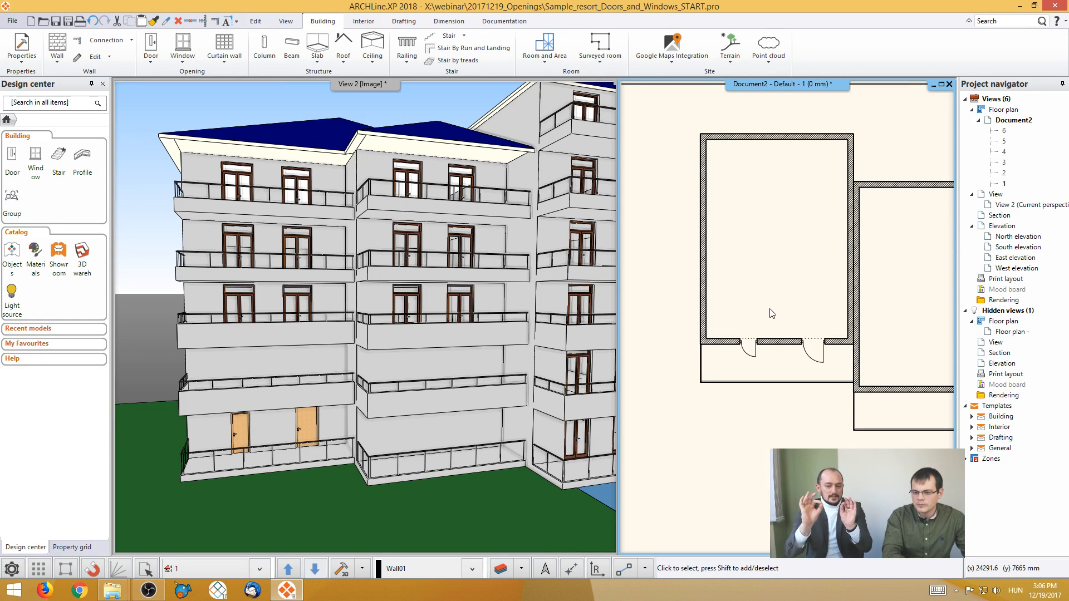
- Select the two balcony doors individually and together to examine their individual and shared properties
{"action": "left_click", "coordinate": [815, 360]}
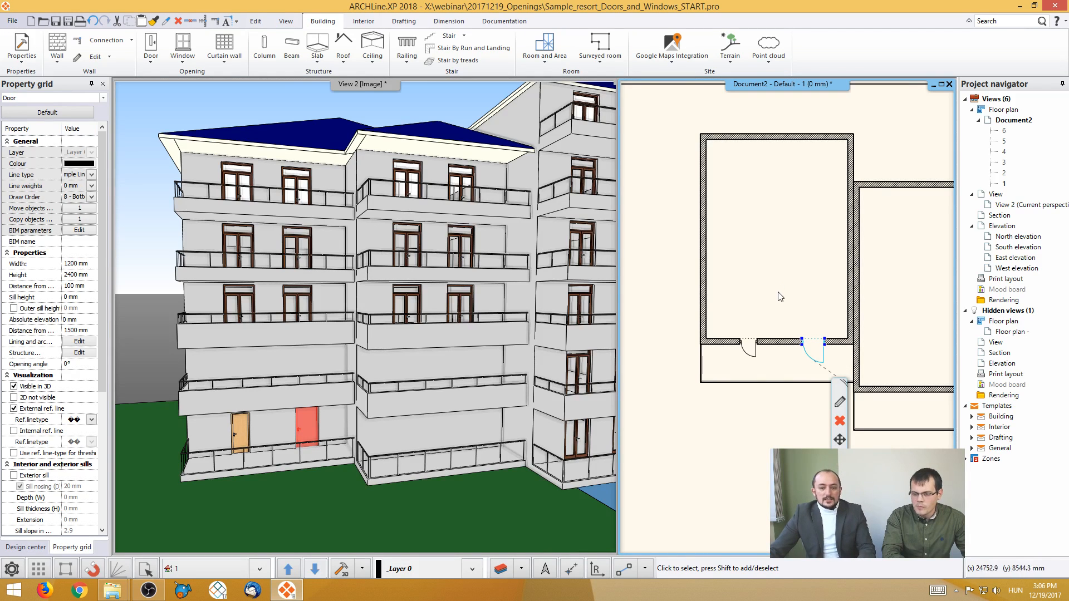
{"action": "left_click", "coordinate": [794, 304]}
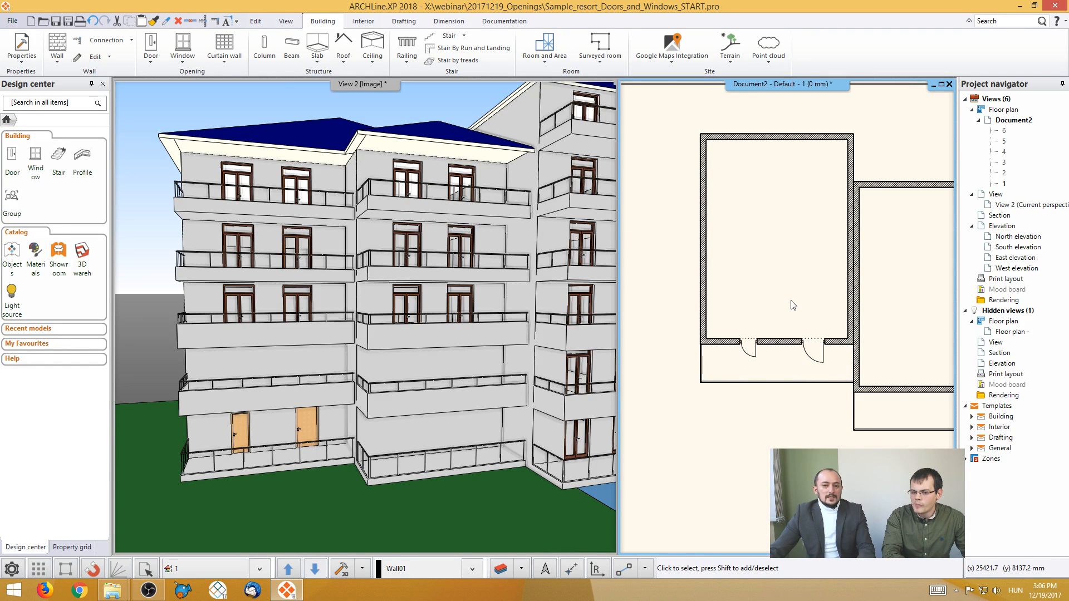
{"action": "scroll", "coordinate": [791, 344], "scroll_direction": "up", "scroll_amount": 2}
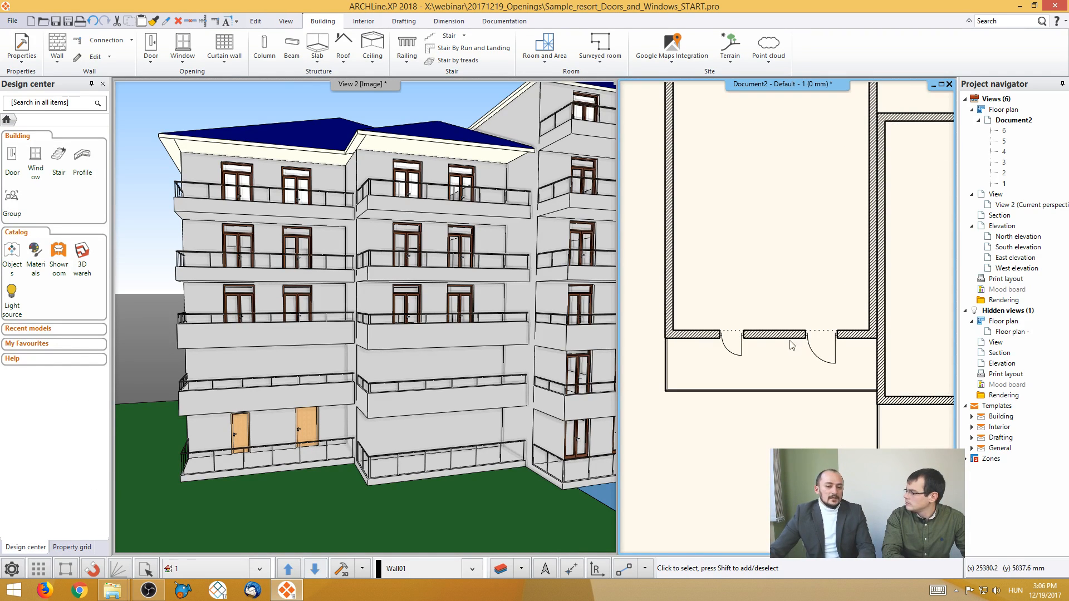
{"action": "left_click", "coordinate": [743, 353]}
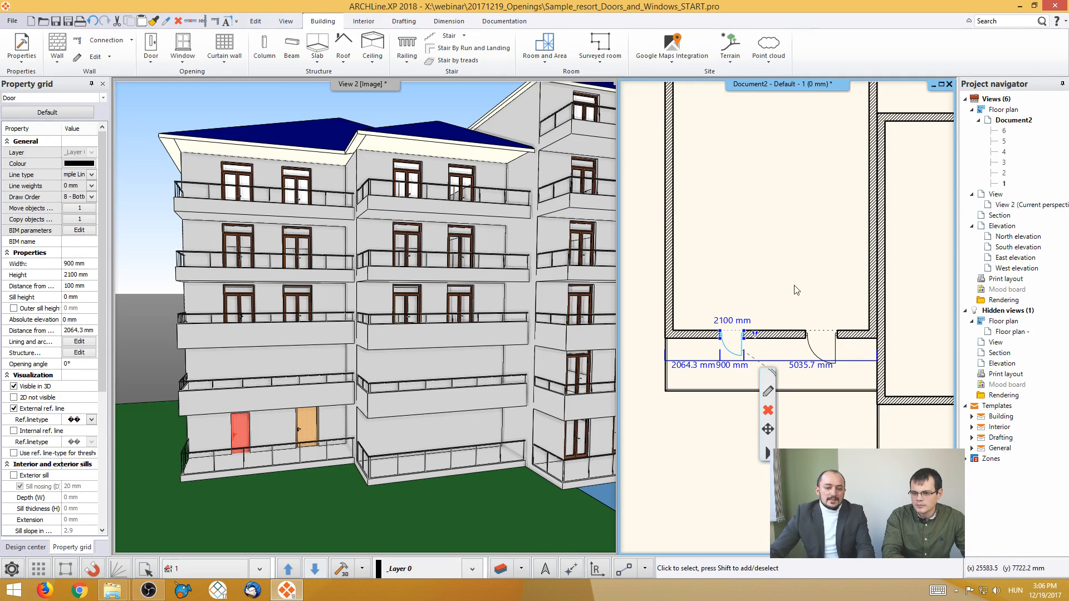
{"action": "middle_click_drag", "start_coordinate": [797, 290], "coordinate": [780, 268]}
{"action": "left_click", "coordinate": [794, 330], "text": "shift"}
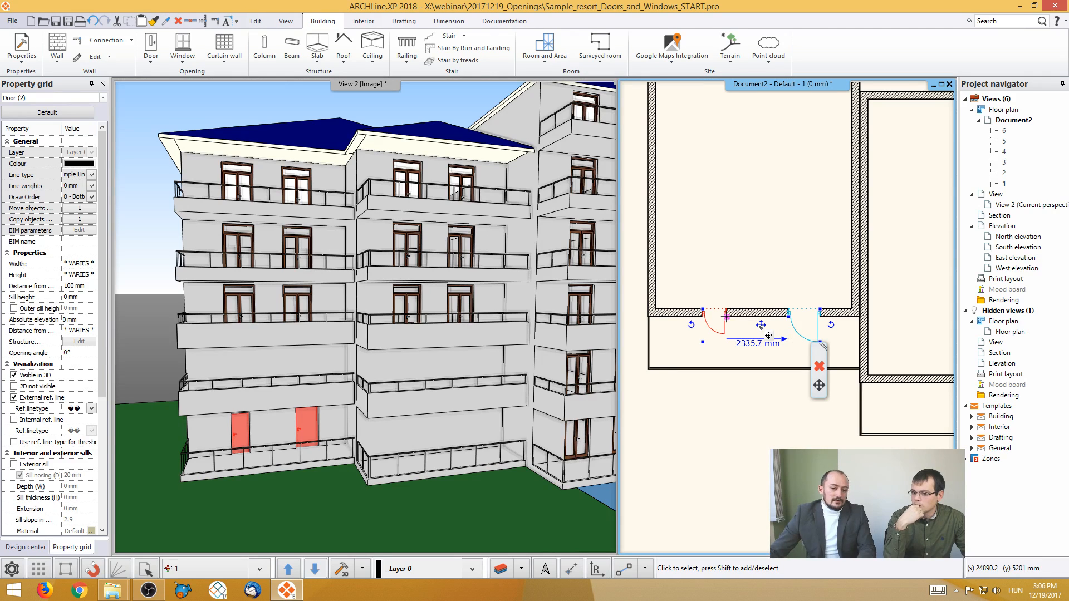
{"action": "left_click", "coordinate": [727, 237]}
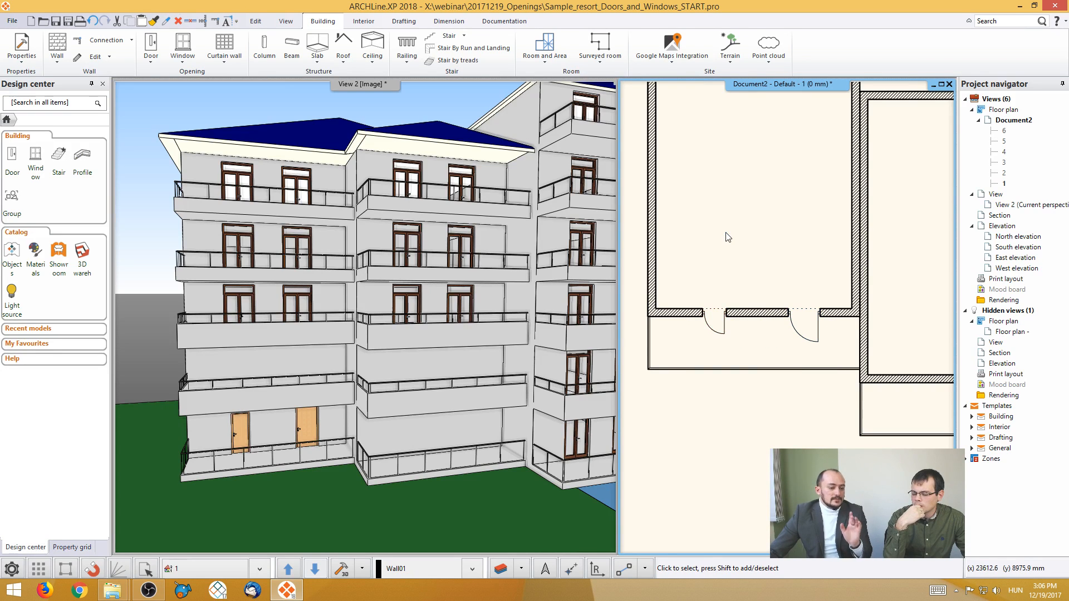
{"action": "left_click", "coordinate": [723, 331]}
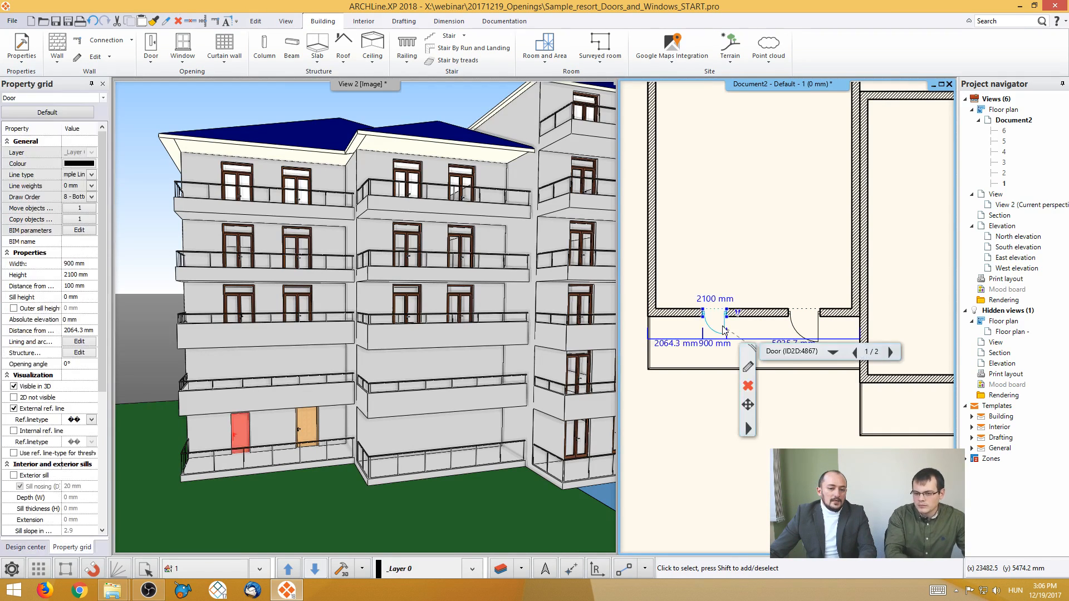
{"action": "left_click", "coordinate": [734, 265]}
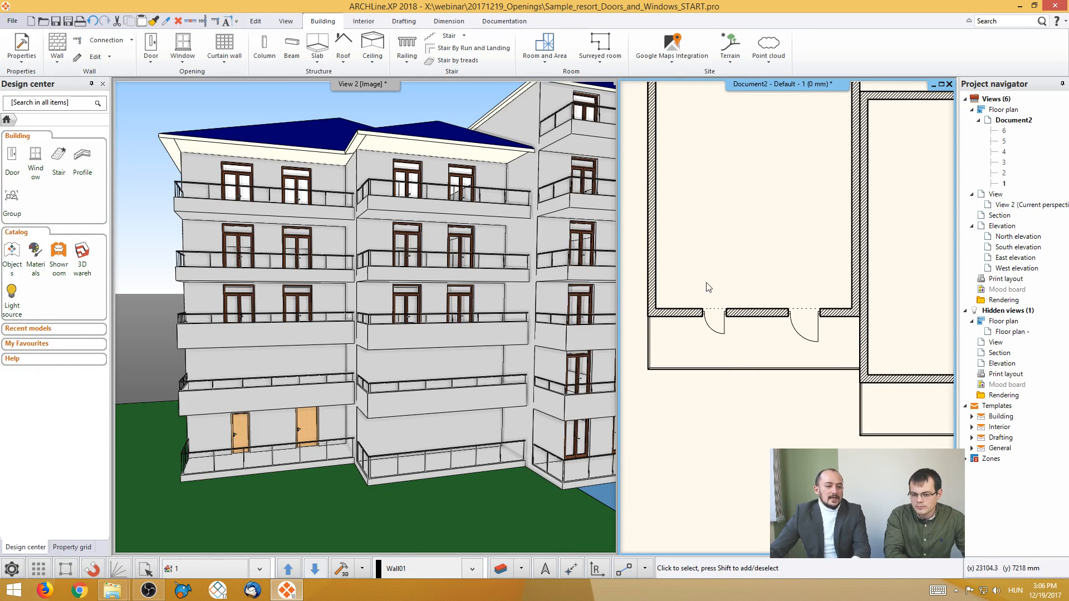
- Copy all properties of the double-leaf door on the third level's left facade to the wider lower-floor balcony door
{"action": "left_click", "coordinate": [370, 306]}
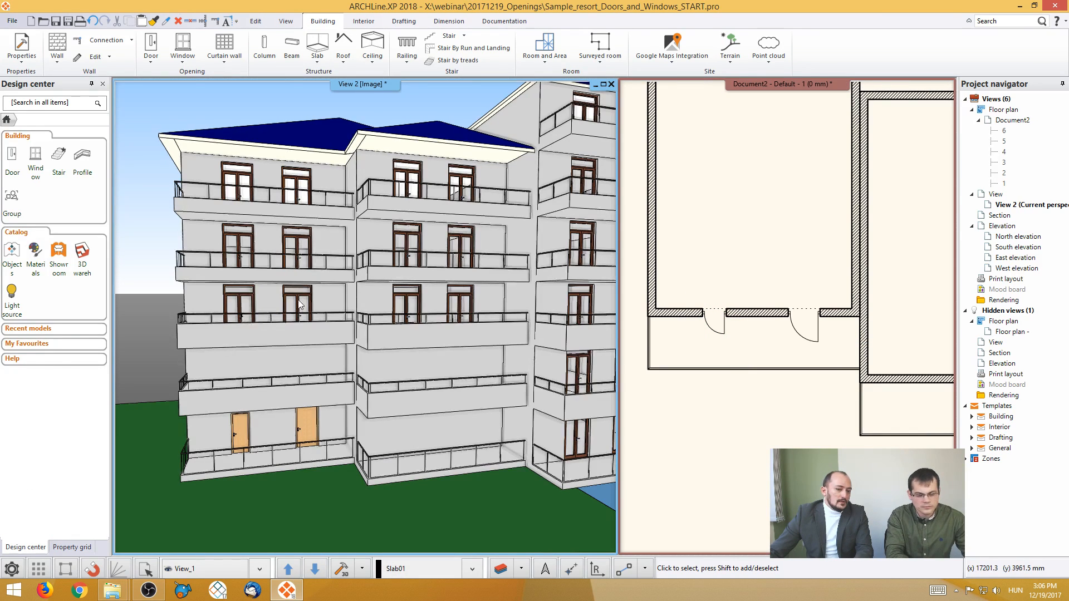
{"action": "left_click", "coordinate": [298, 304]}
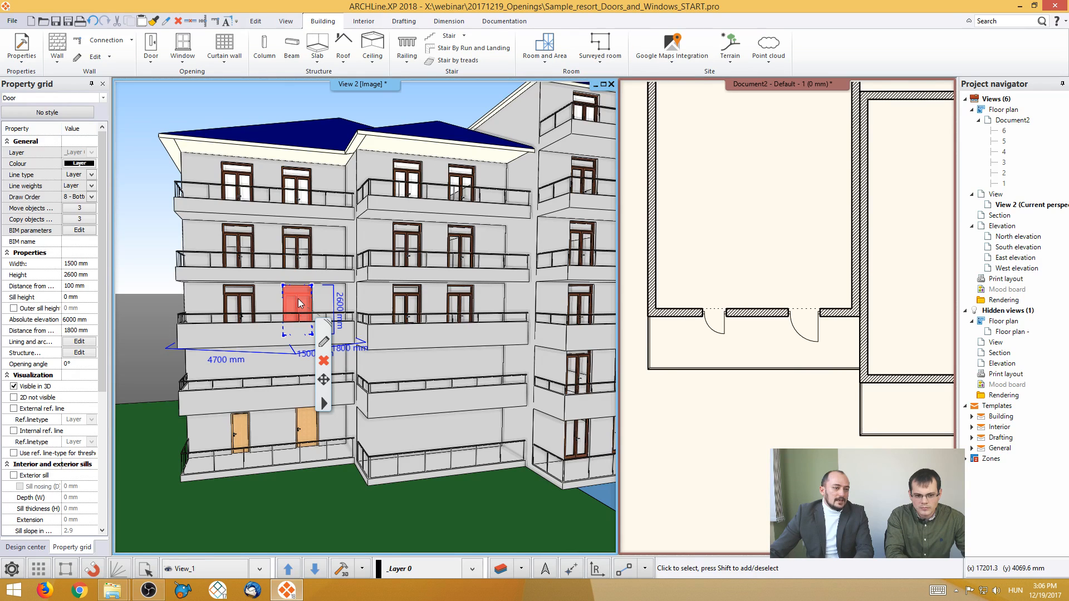
{"action": "left_click", "coordinate": [152, 22]}
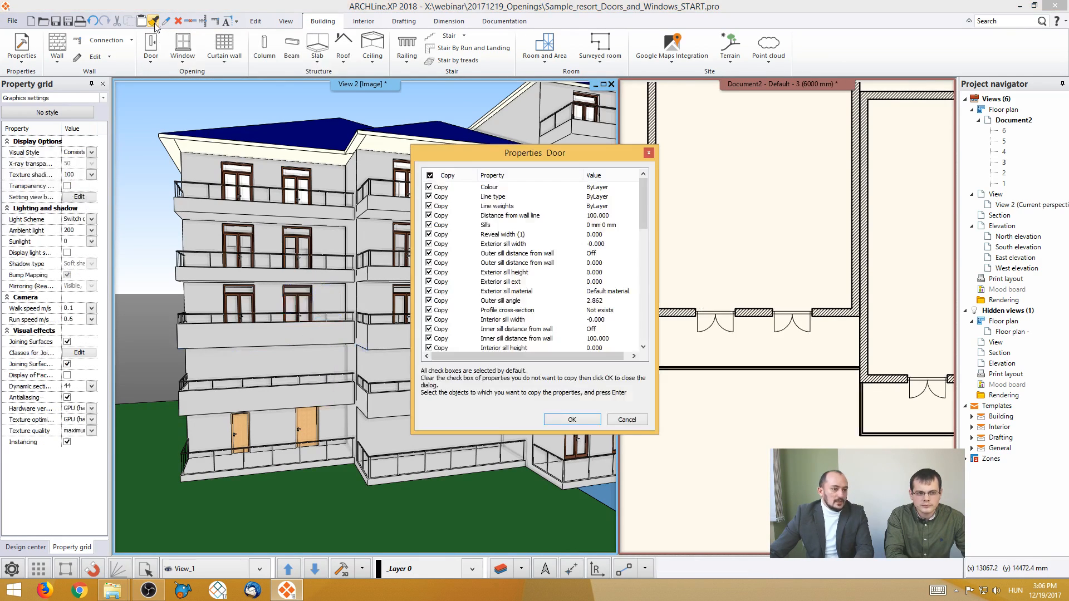
{"action": "left_click", "coordinate": [570, 418]}
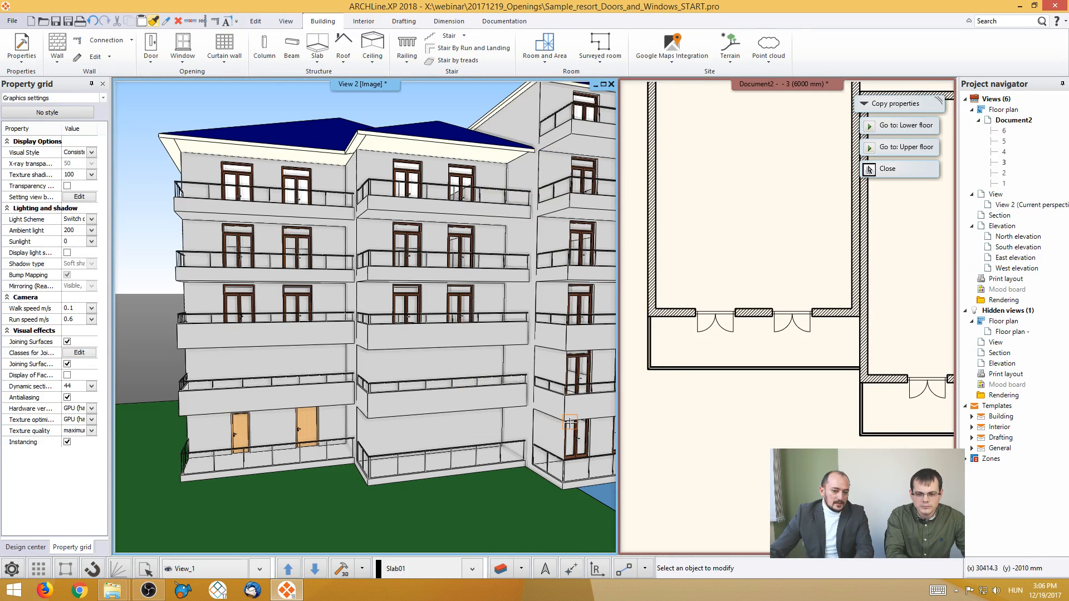
{"action": "left_click", "coordinate": [311, 429]}
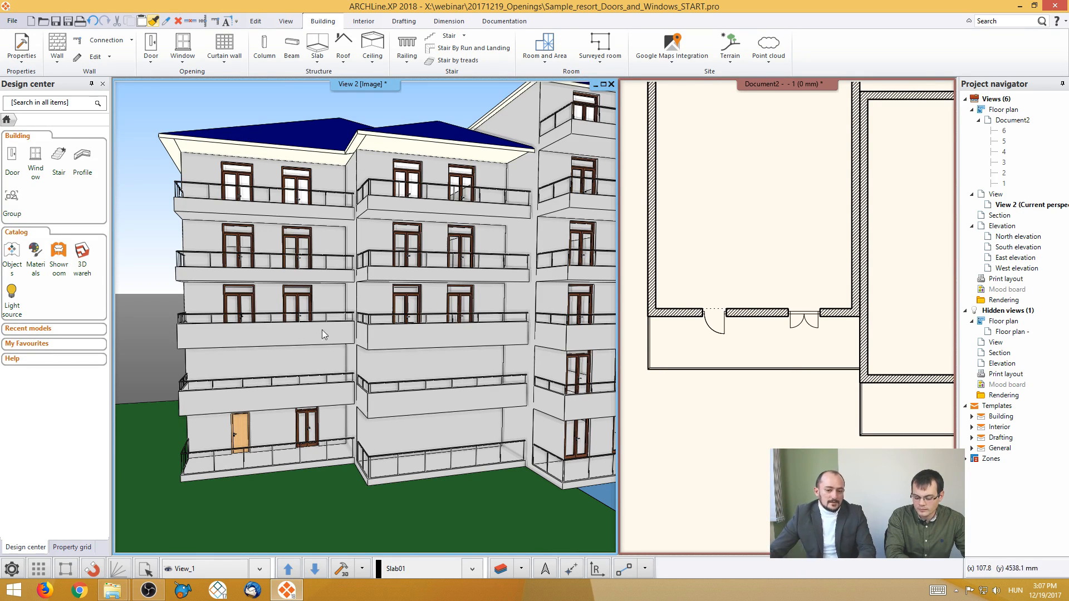
- Examine the property-copying options for the double-leaf balcony door in the plan, including Change Type and keep original width/height
{"action": "left_click", "coordinate": [726, 334]}
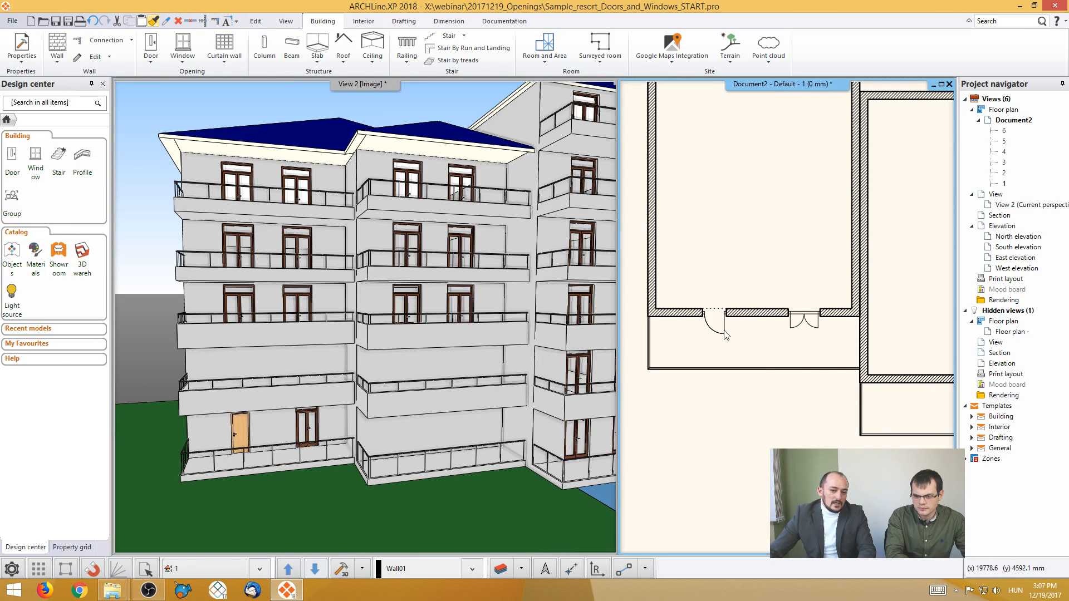
{"action": "left_click", "coordinate": [803, 321]}
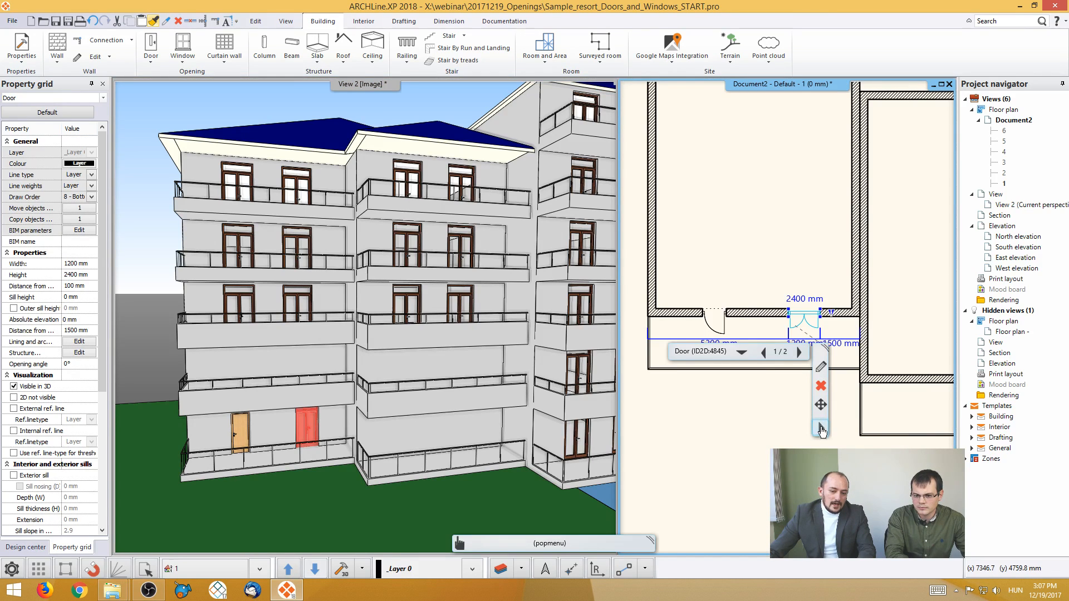
{"action": "left_click", "coordinate": [821, 429]}
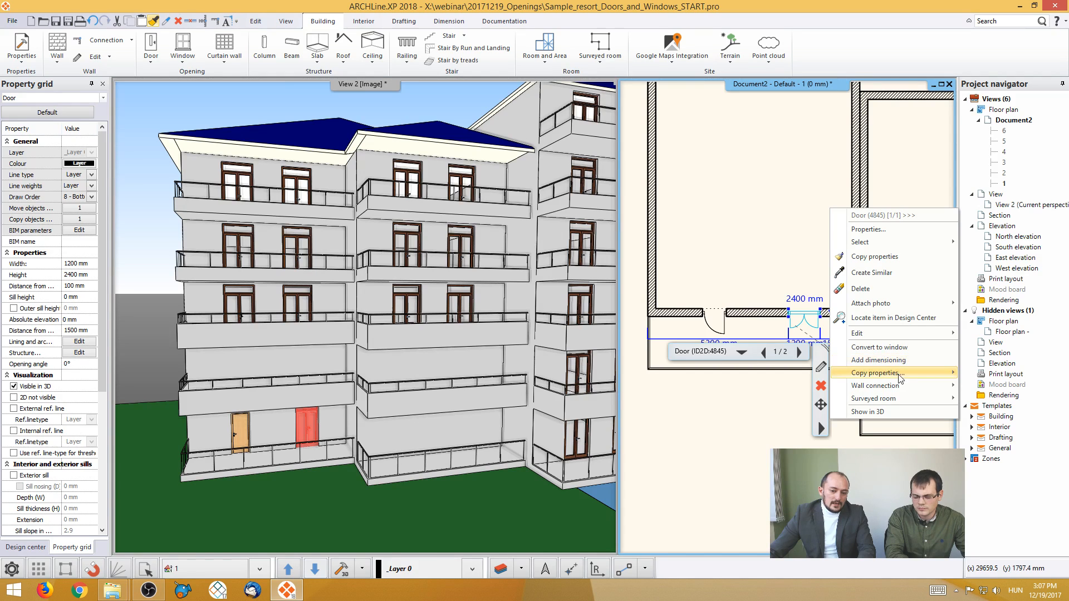
{"action": "mouse_move", "coordinate": [900, 378]}
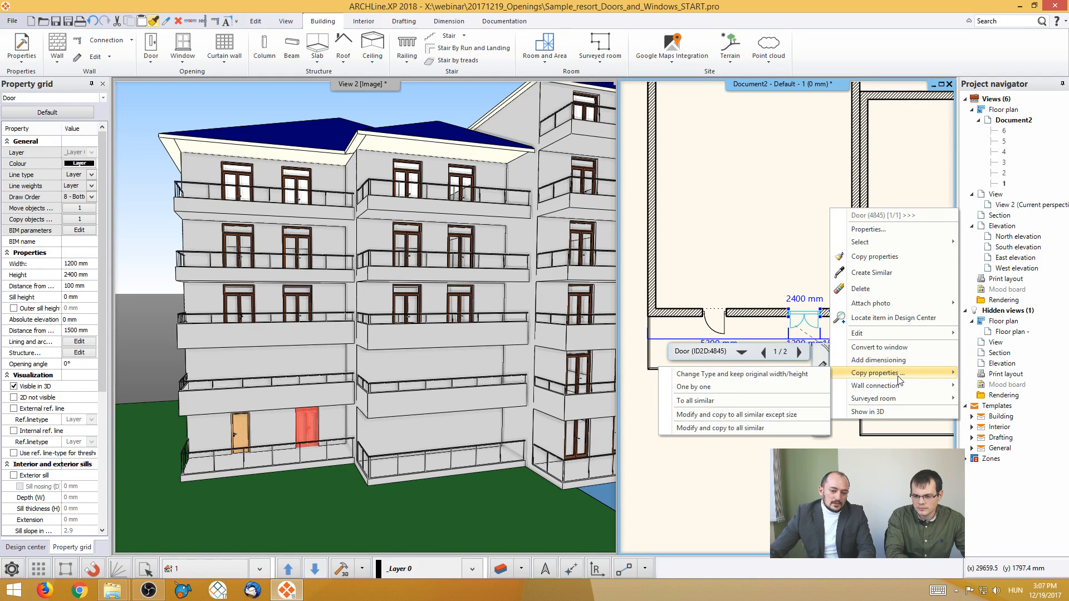
{"action": "left_click", "coordinate": [780, 378]}
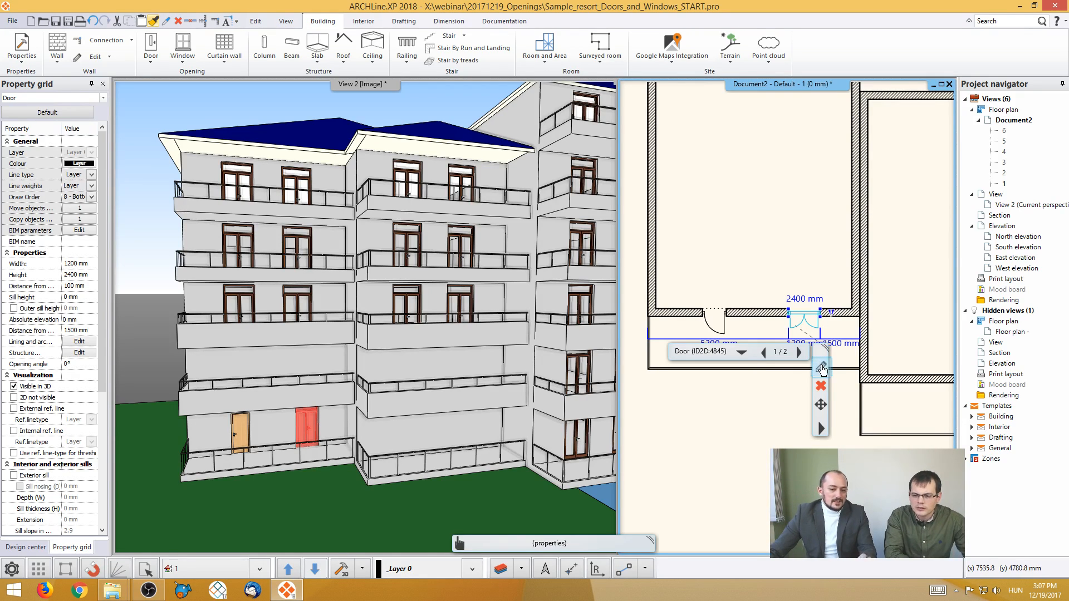
- Set the double-leaf balcony door's distance from the wall line to 0 mm and inspect its position in the wall
{"action": "left_click", "coordinate": [822, 368]}
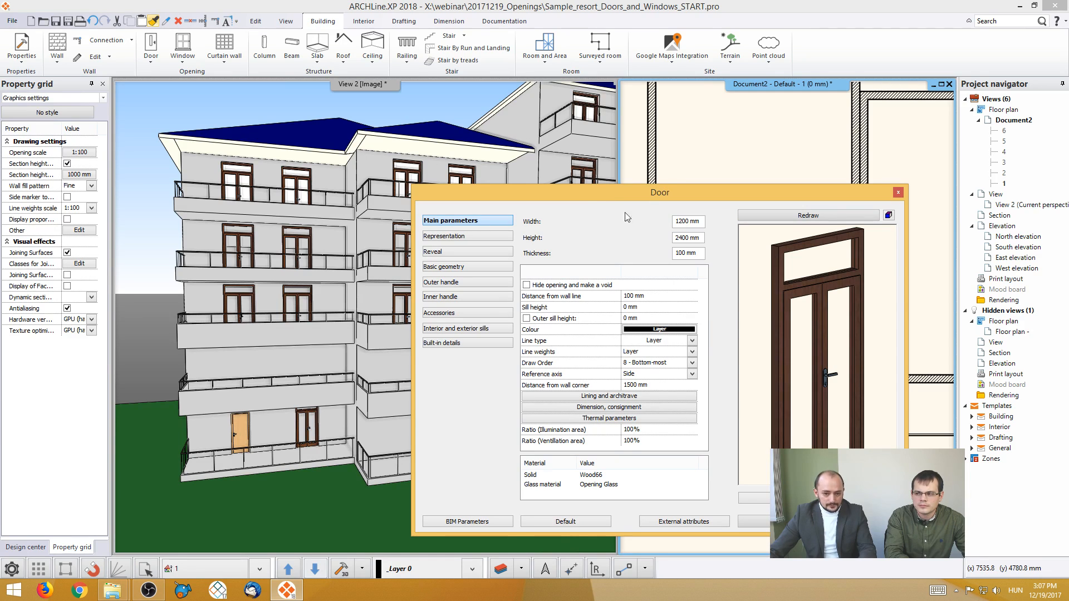
{"action": "left_click", "coordinate": [680, 221]}
{"action": "left_click", "coordinate": [685, 254]}
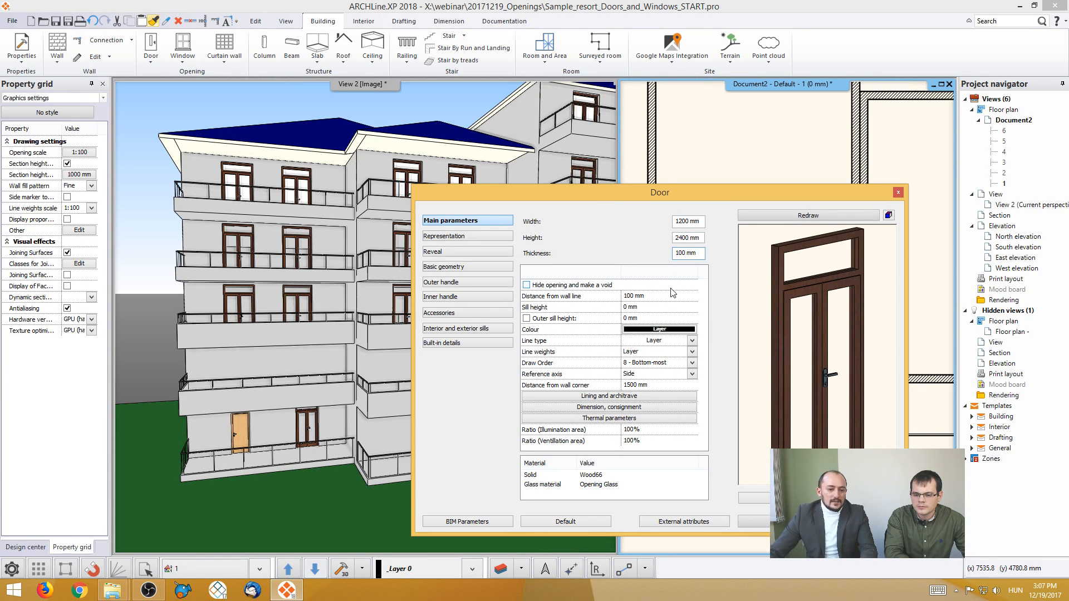
{"action": "left_click", "coordinate": [658, 296]}
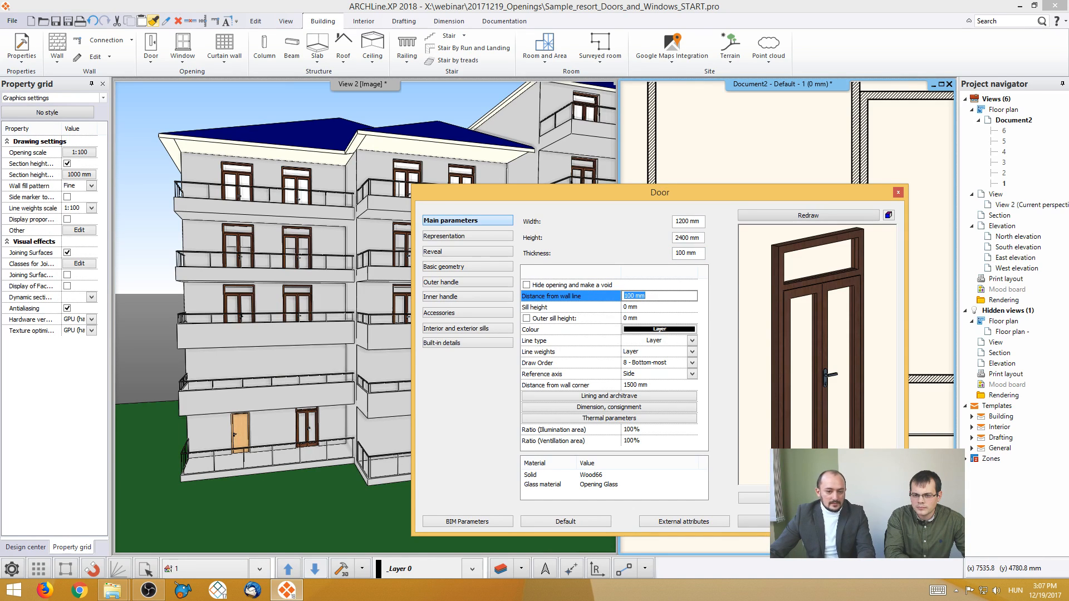
{"action": "type", "text": "0"}
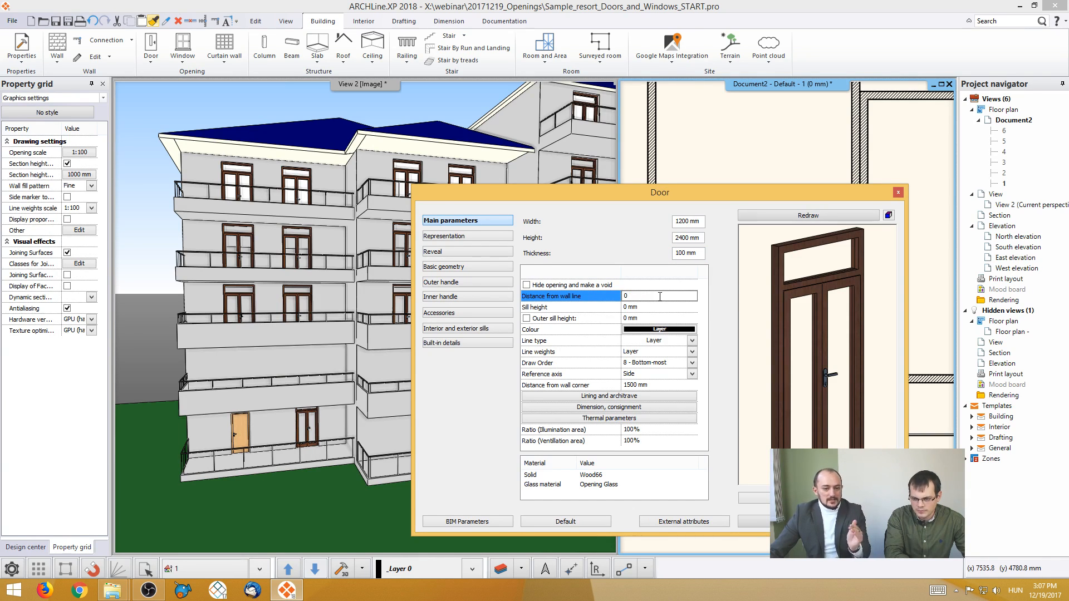
{"action": "left_click", "coordinate": [759, 521]}
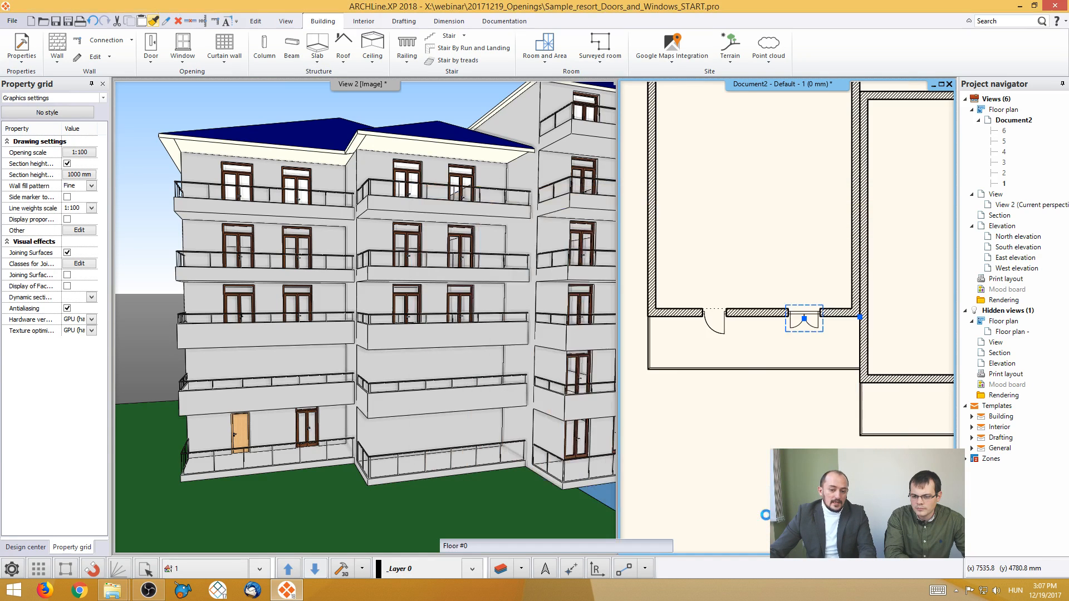
{"action": "scroll", "coordinate": [819, 328], "scroll_direction": "up", "scroll_amount": 2}
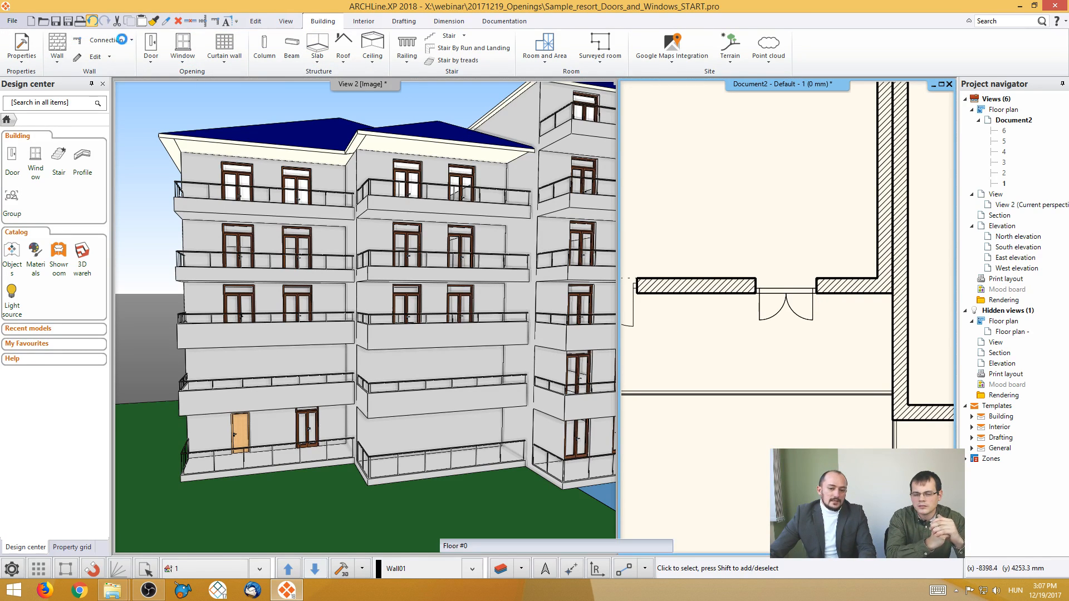
{"action": "left_click", "coordinate": [757, 294]}
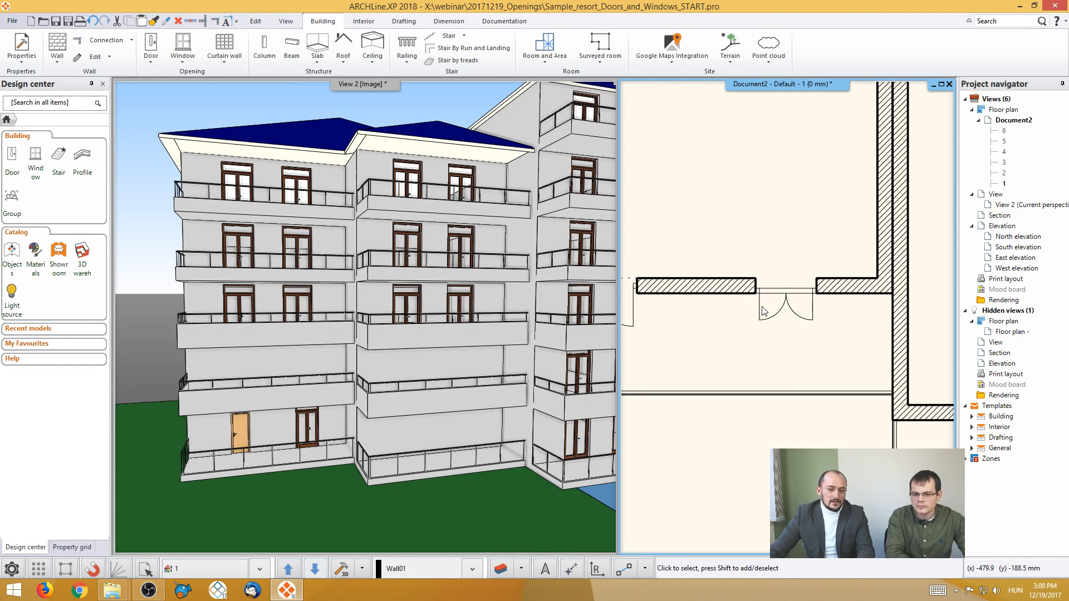
- Hide the double-leaf balcony door's opening and make it a void in the wall
{"action": "left_click", "coordinate": [771, 316]}
{"action": "left_click", "coordinate": [795, 350]}
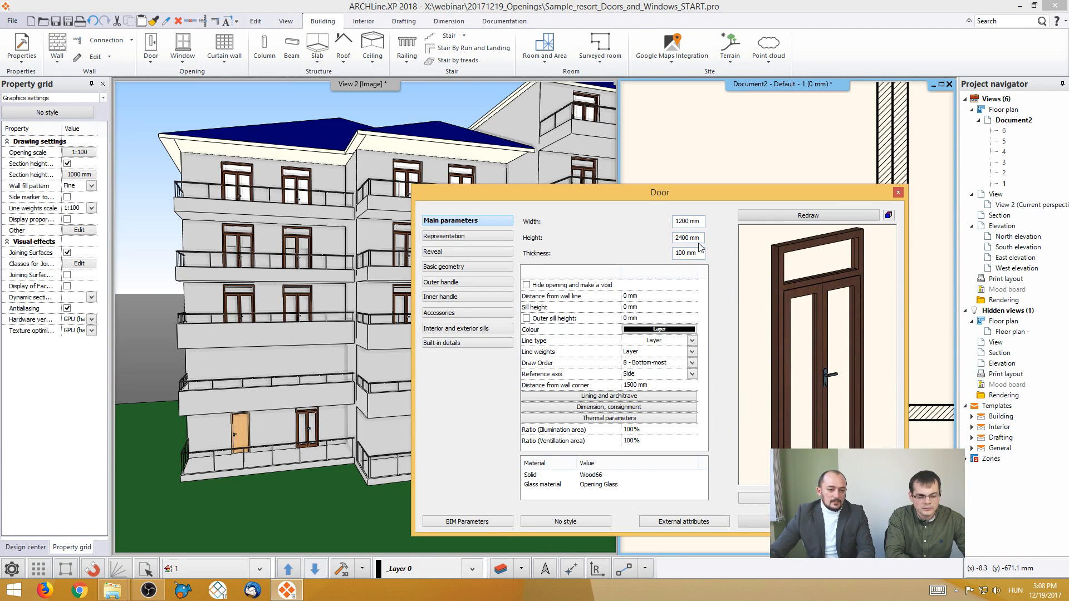
{"action": "left_click", "coordinate": [527, 285]}
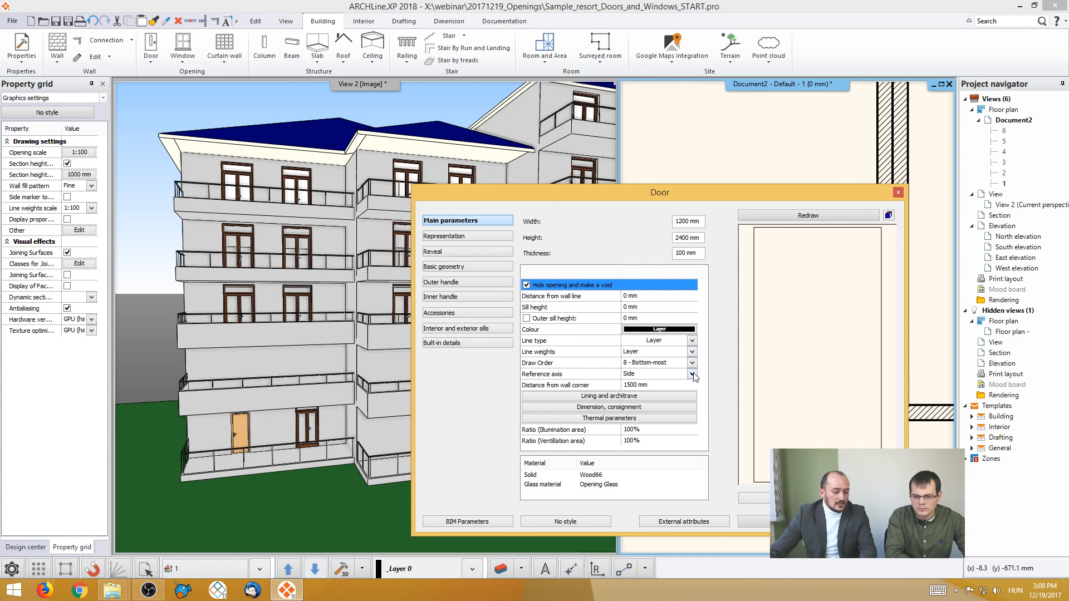
{"action": "left_click", "coordinate": [778, 522]}
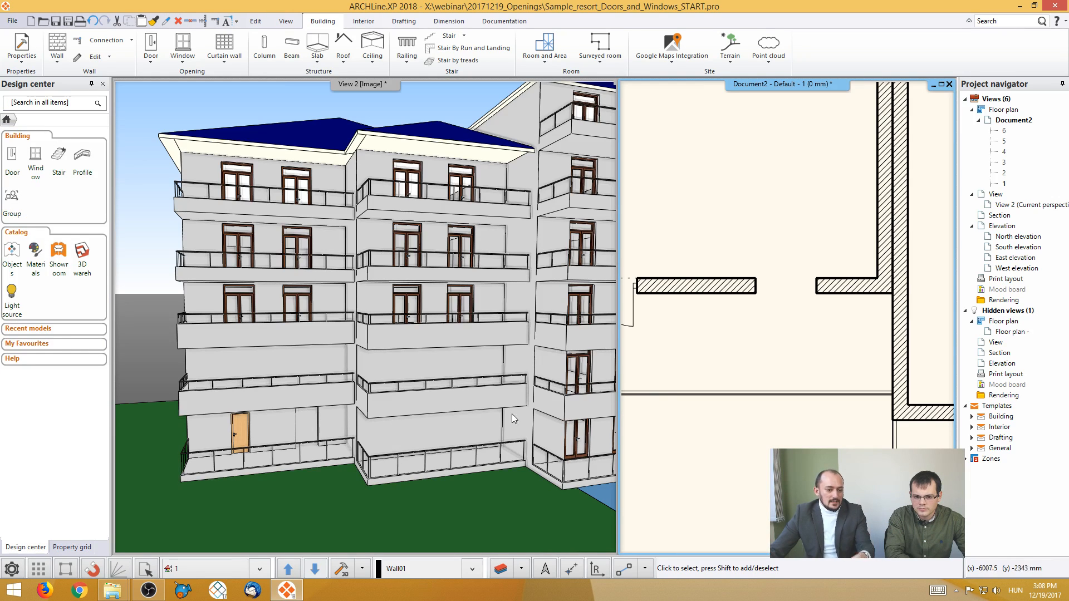
{"action": "scroll", "coordinate": [791, 295], "scroll_direction": "up", "scroll_amount": 3}
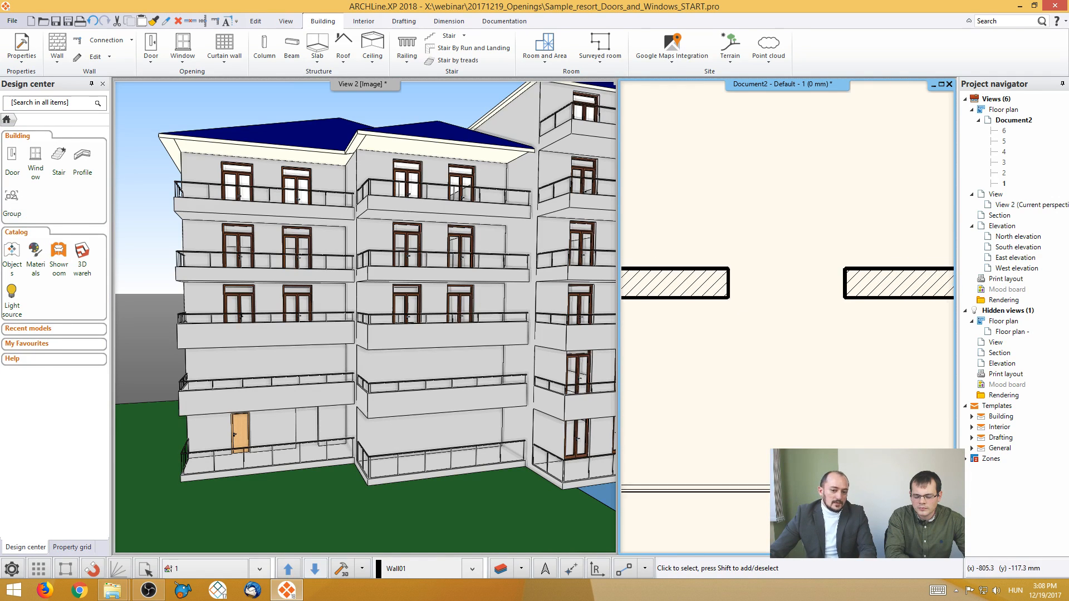
- Resize the void opening in the lower-floor balcony wall to a width of 1777.5 mm, keeping its side nearest the corner fixed
{"action": "left_click", "coordinate": [703, 305]}
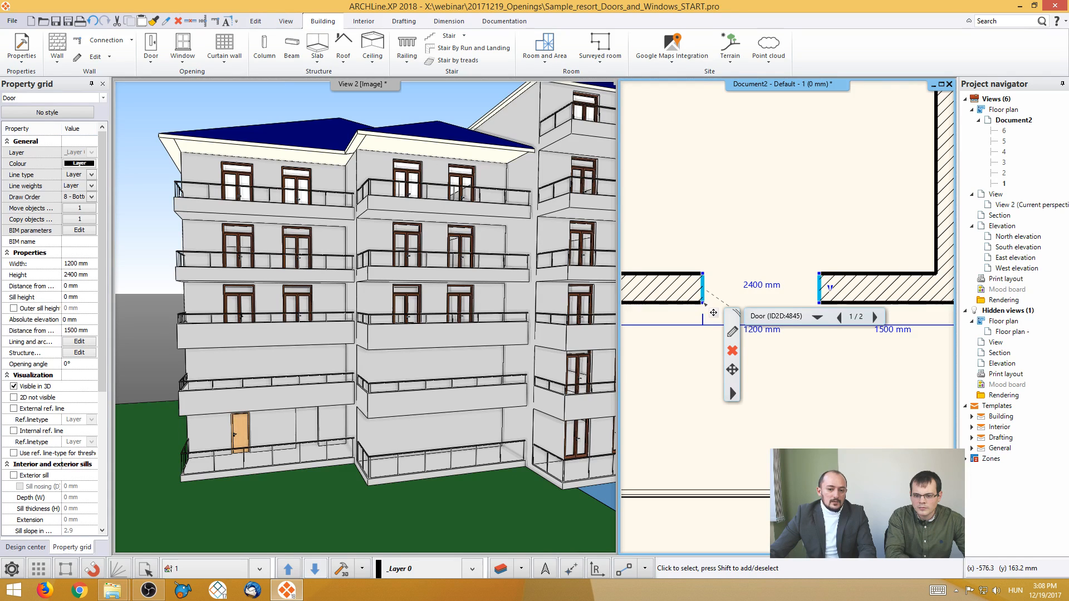
{"action": "left_click", "coordinate": [704, 304]}
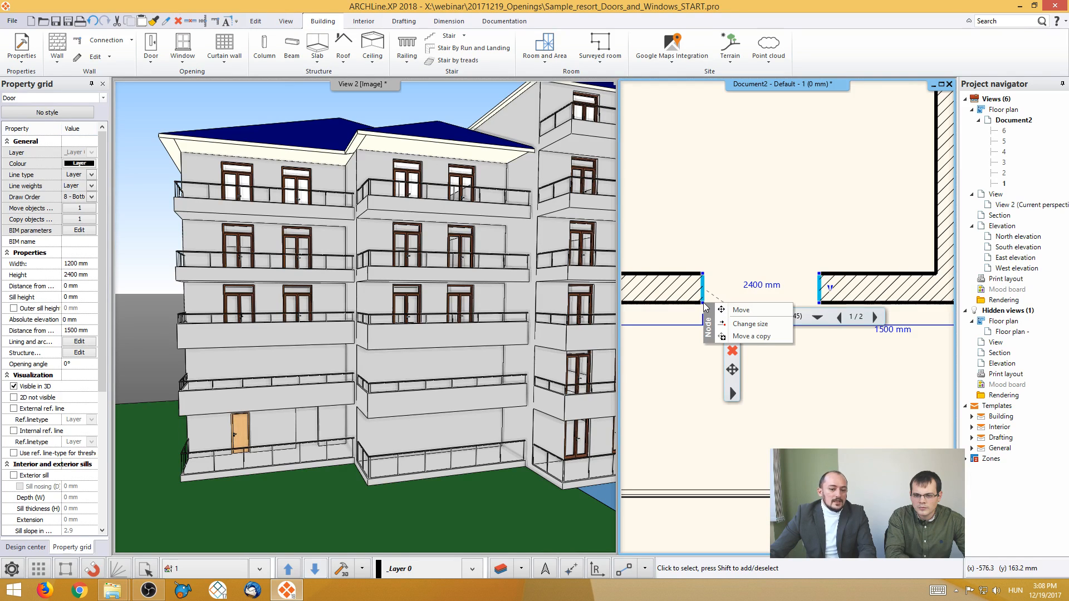
{"action": "left_click", "coordinate": [738, 325]}
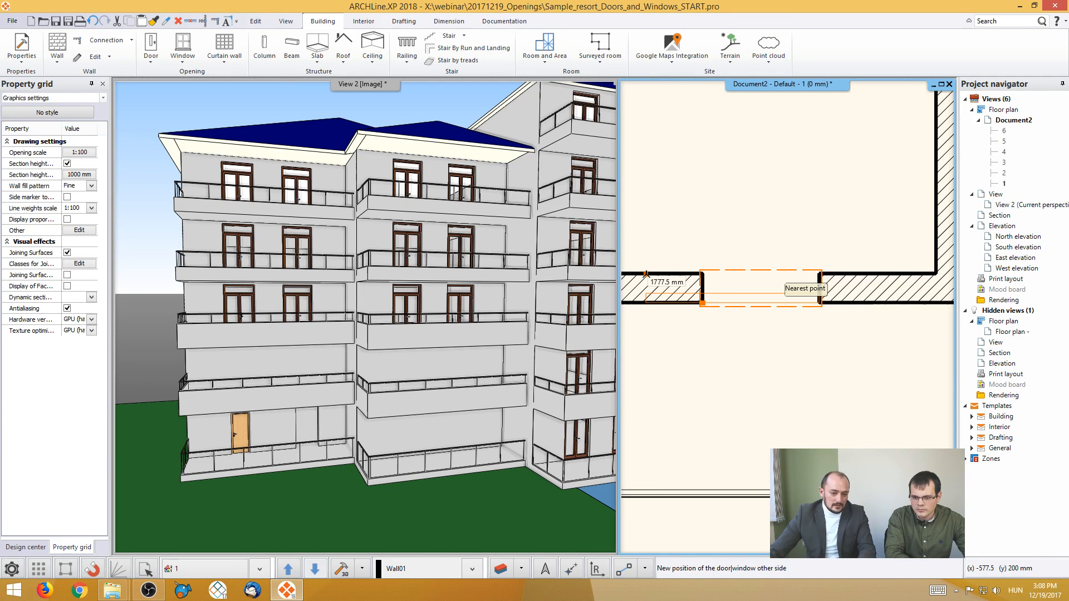
{"action": "left_click", "coordinate": [647, 275]}
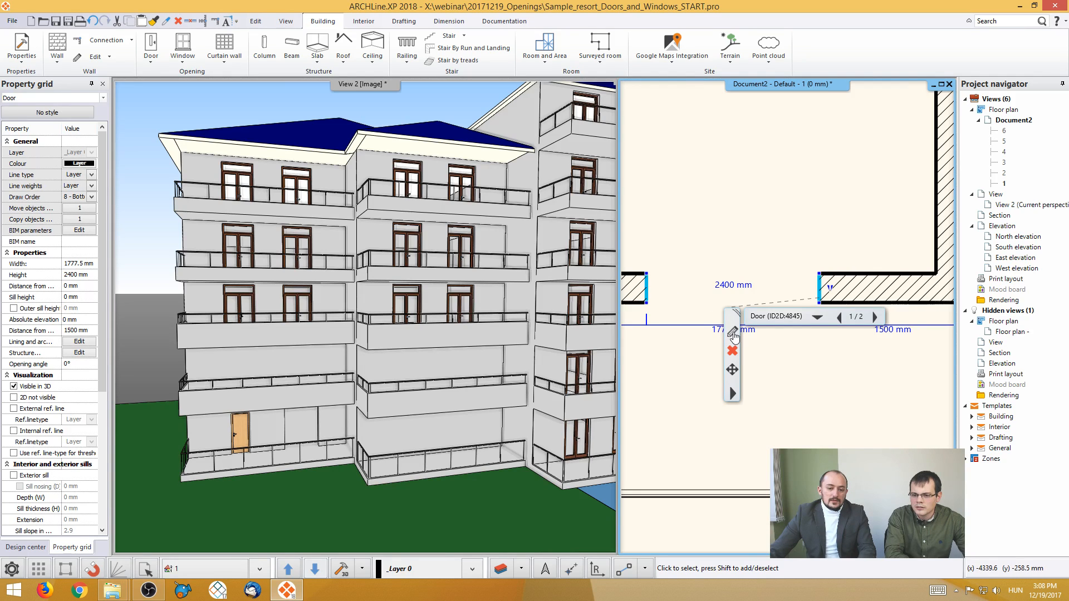
- Examine the void opening's BIM parameters, including the Pset_DoorWindowGlazingType and Pset_DoorWindowShadingType groups
{"action": "left_click", "coordinate": [733, 335]}
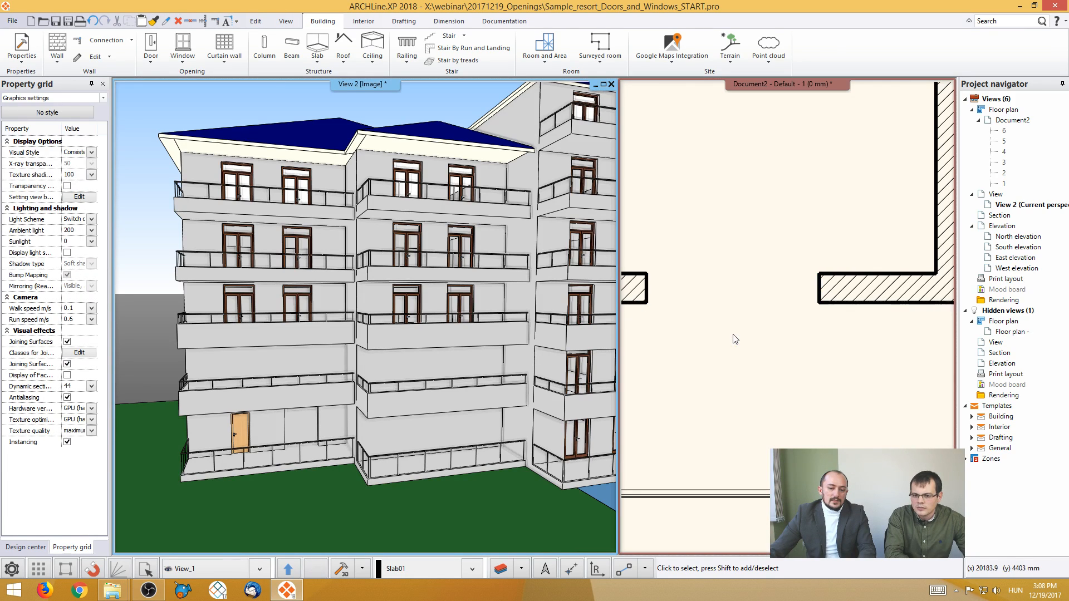
{"action": "left_click", "coordinate": [651, 302]}
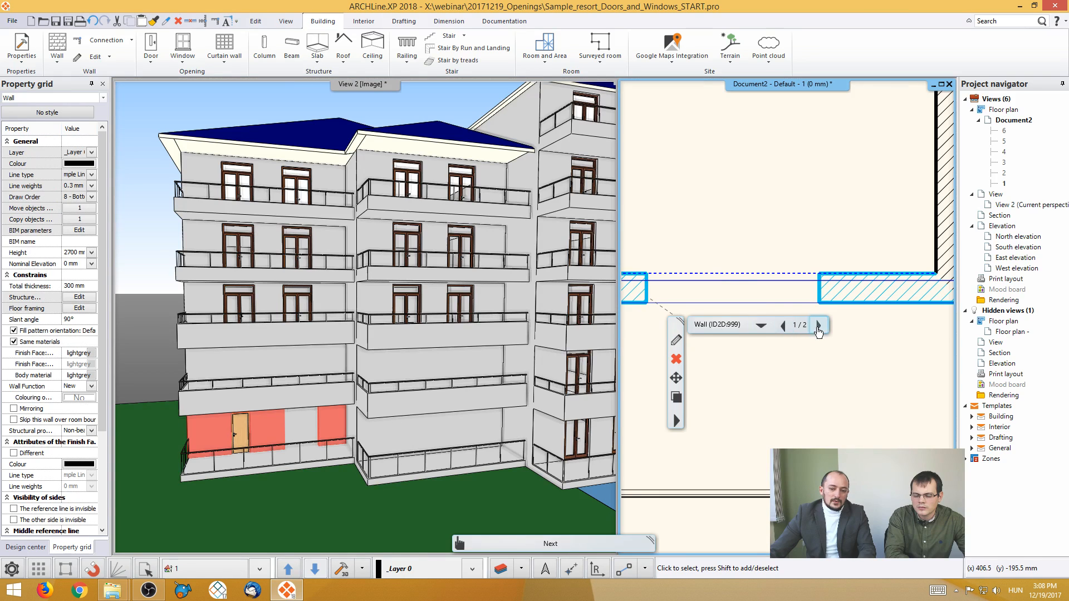
{"action": "left_click", "coordinate": [819, 325]}
{"action": "left_click", "coordinate": [676, 339]}
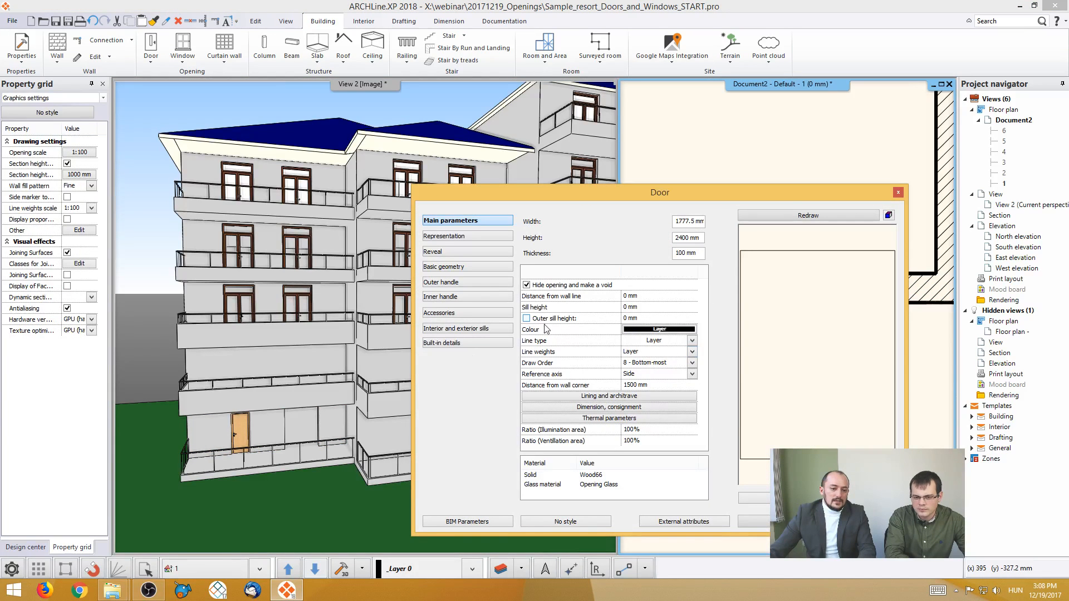
{"action": "left_click", "coordinate": [475, 522]}
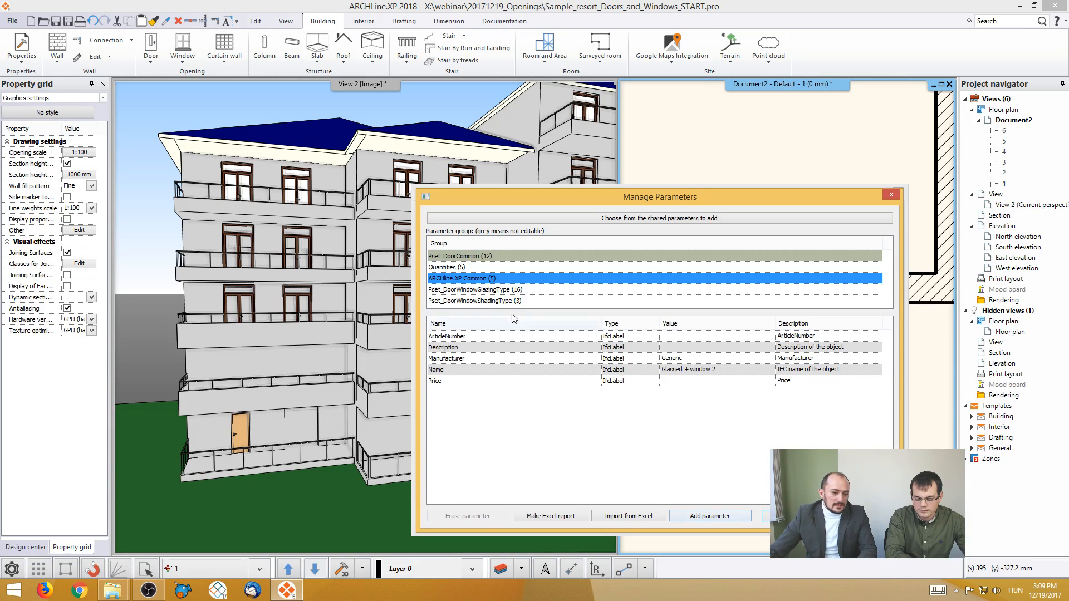
{"action": "left_click", "coordinate": [508, 290]}
{"action": "left_click", "coordinate": [508, 300]}
{"action": "left_click", "coordinate": [508, 290]}
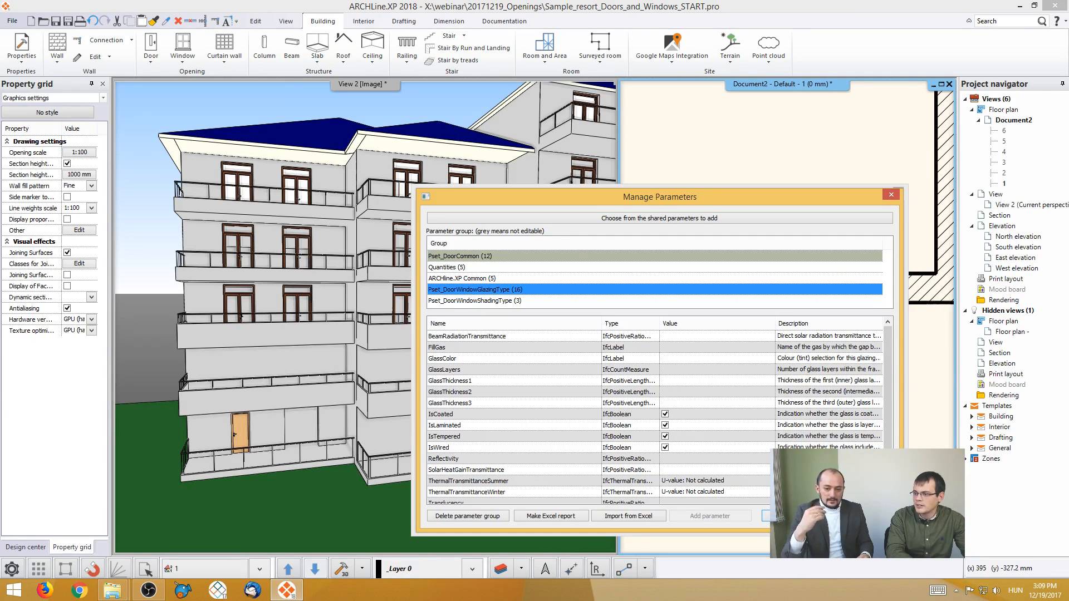
{"action": "key", "text": "Escape"}
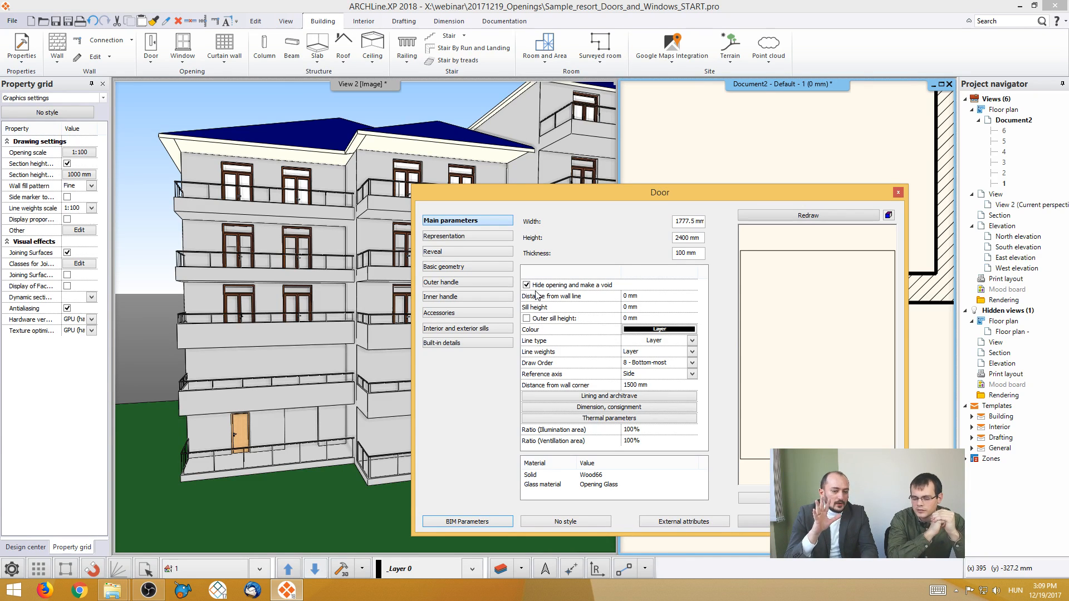
- Add external and internal lining and architrave to the void opening using the Door / Window Material option, and inspect it in 3D
{"action": "left_click", "coordinate": [596, 397]}
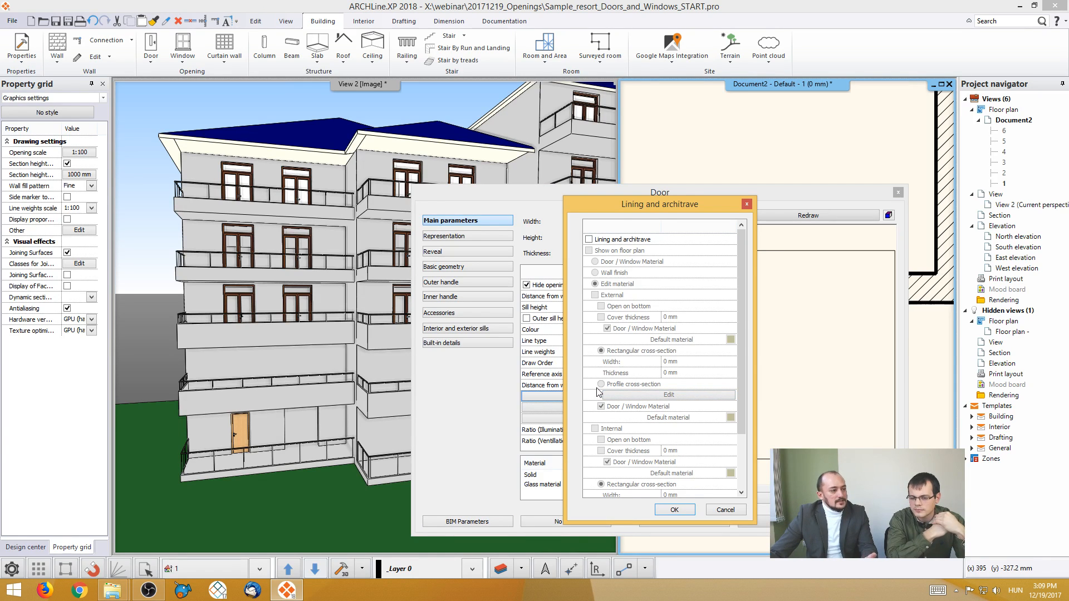
{"action": "left_click", "coordinate": [589, 239]}
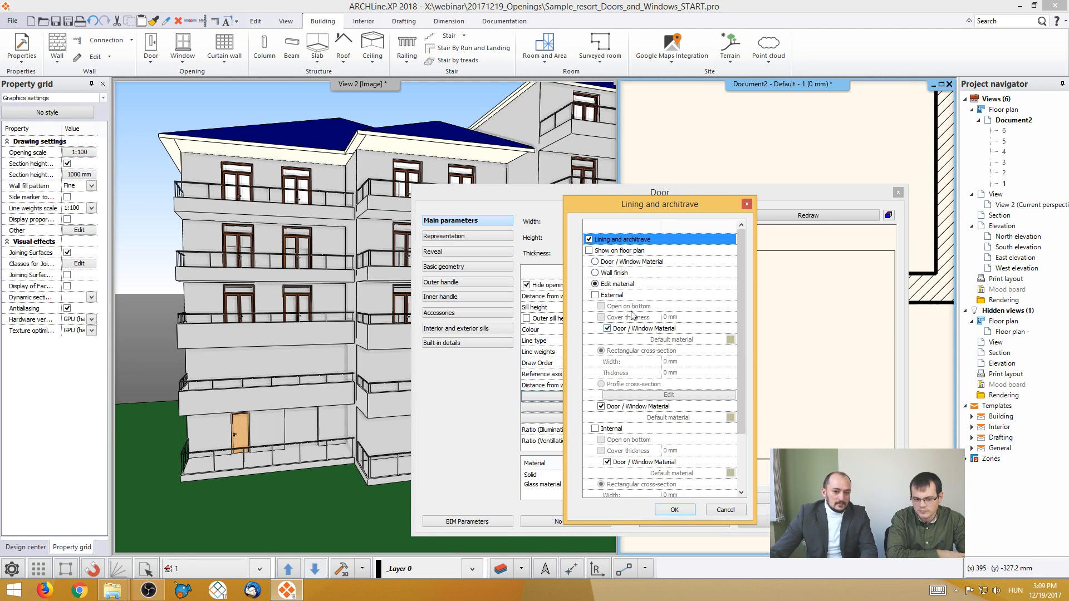
{"action": "left_click", "coordinate": [595, 296]}
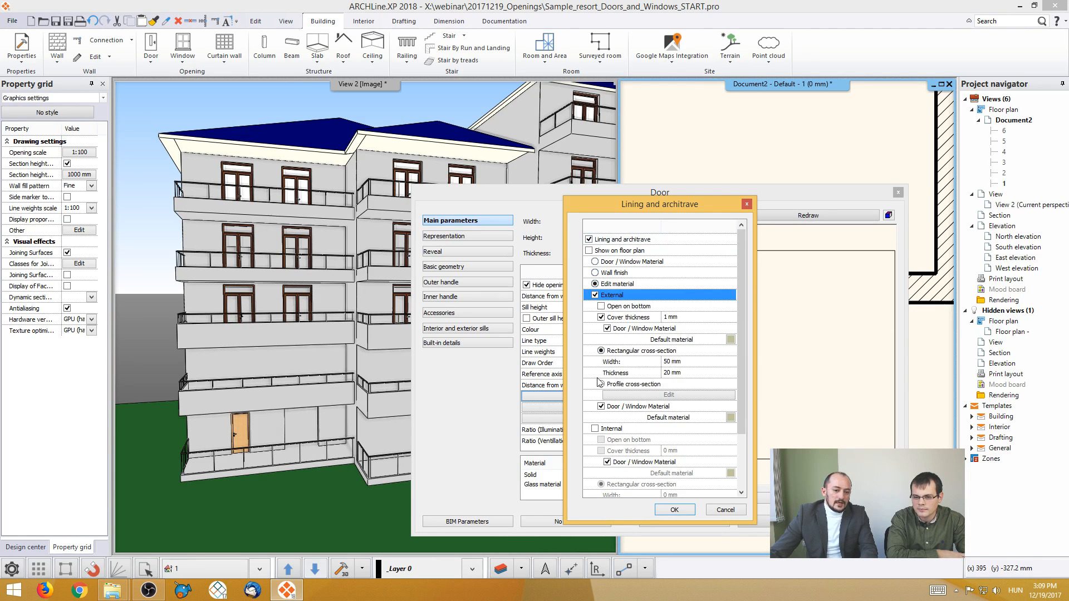
{"action": "left_click", "coordinate": [595, 430]}
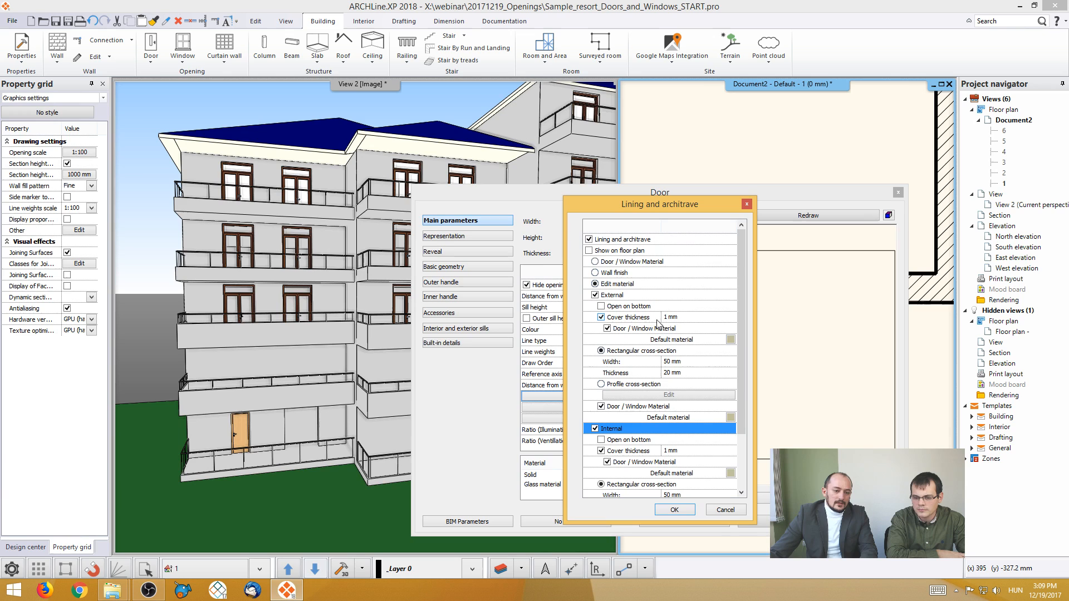
{"action": "left_click", "coordinate": [596, 262]}
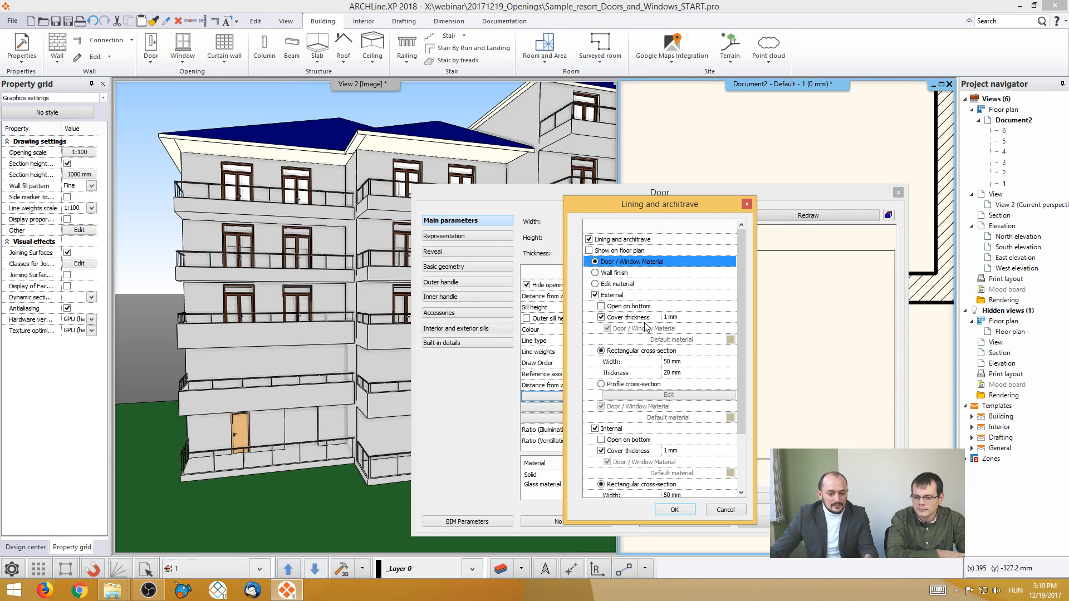
{"action": "left_click", "coordinate": [675, 510]}
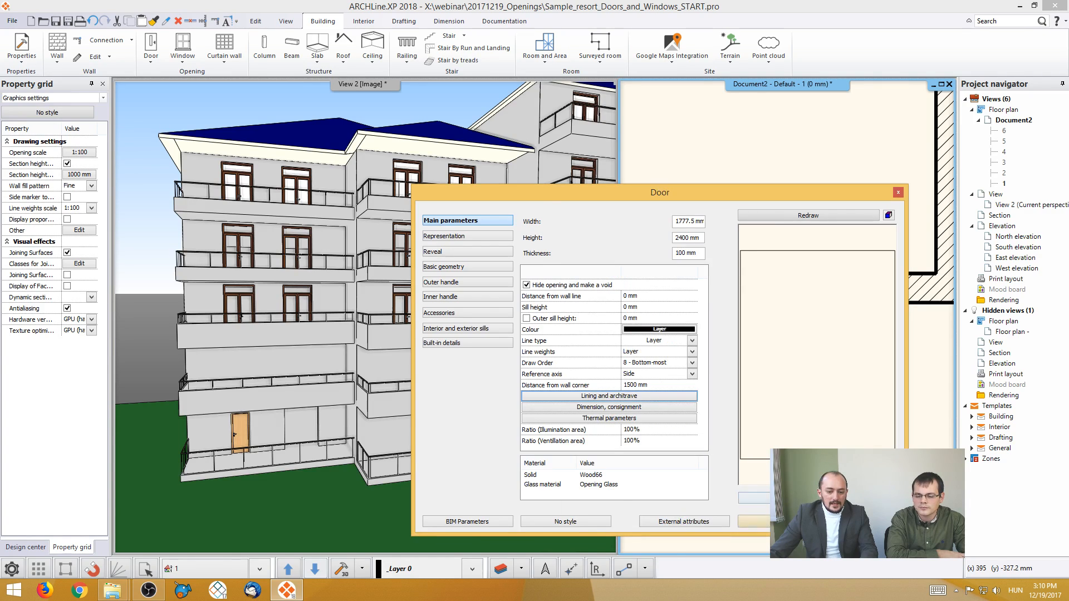
{"action": "left_click", "coordinate": [754, 522]}
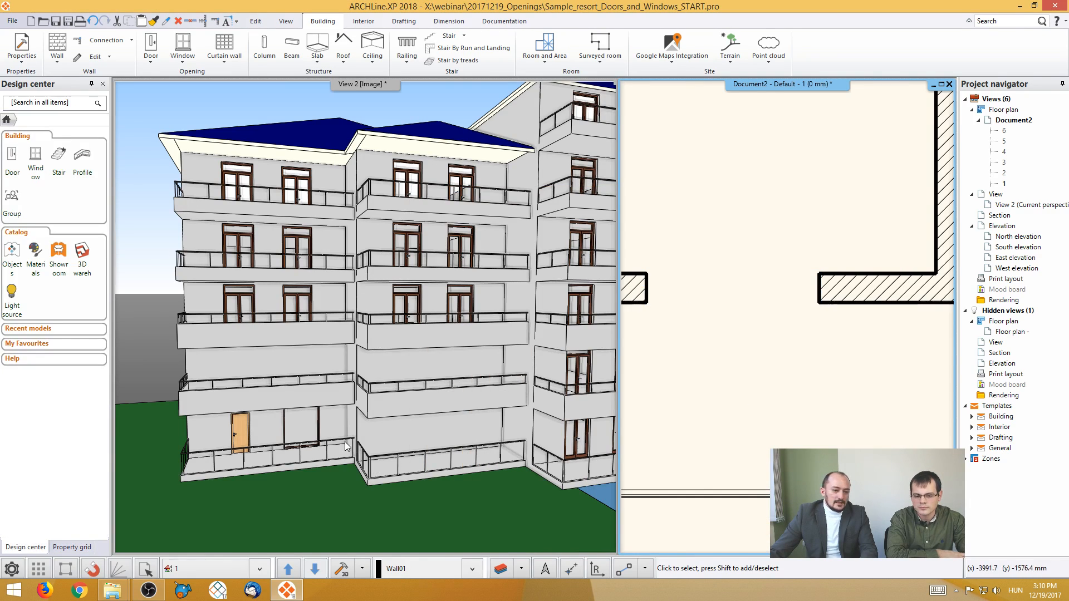
{"action": "scroll", "coordinate": [346, 443], "scroll_direction": "up", "scroll_amount": 5}
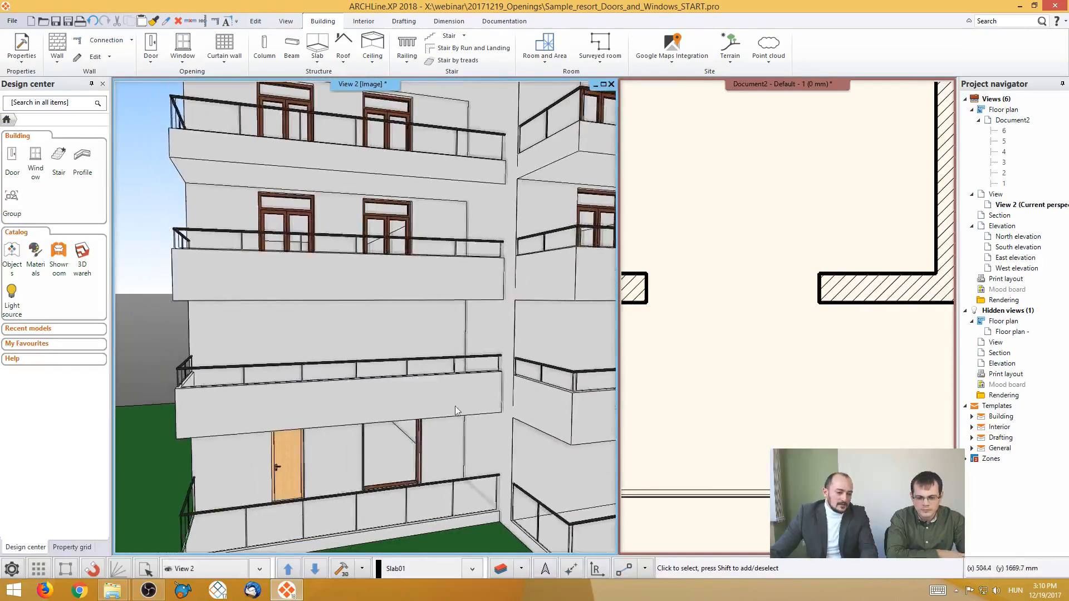
{"action": "scroll", "coordinate": [456, 411], "scroll_direction": "up", "scroll_amount": 4}
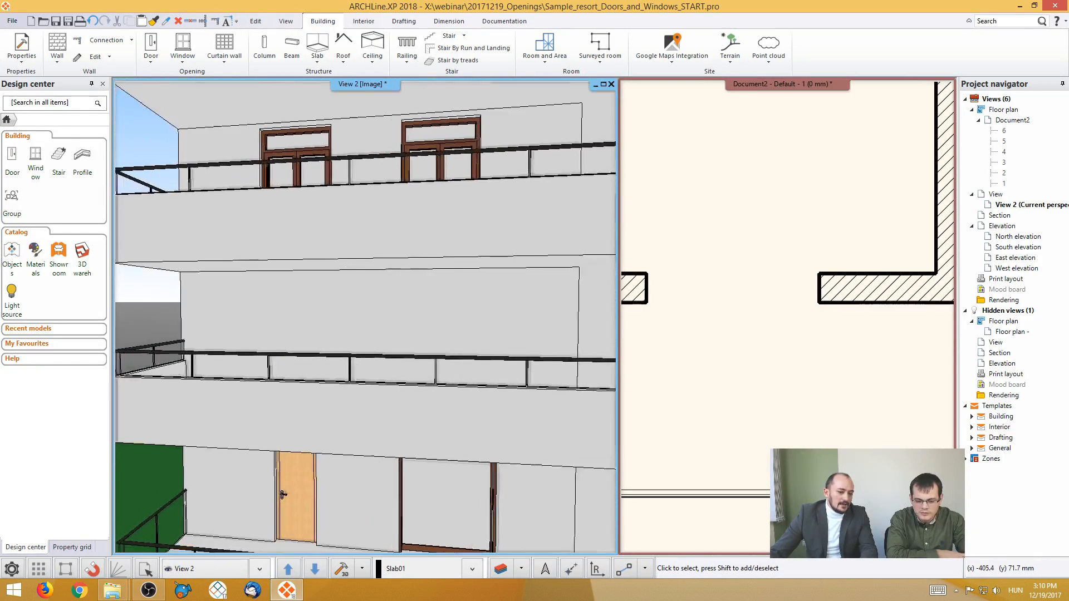
{"action": "middle_click_drag", "start_coordinate": [449, 446], "coordinate": [435, 485]}
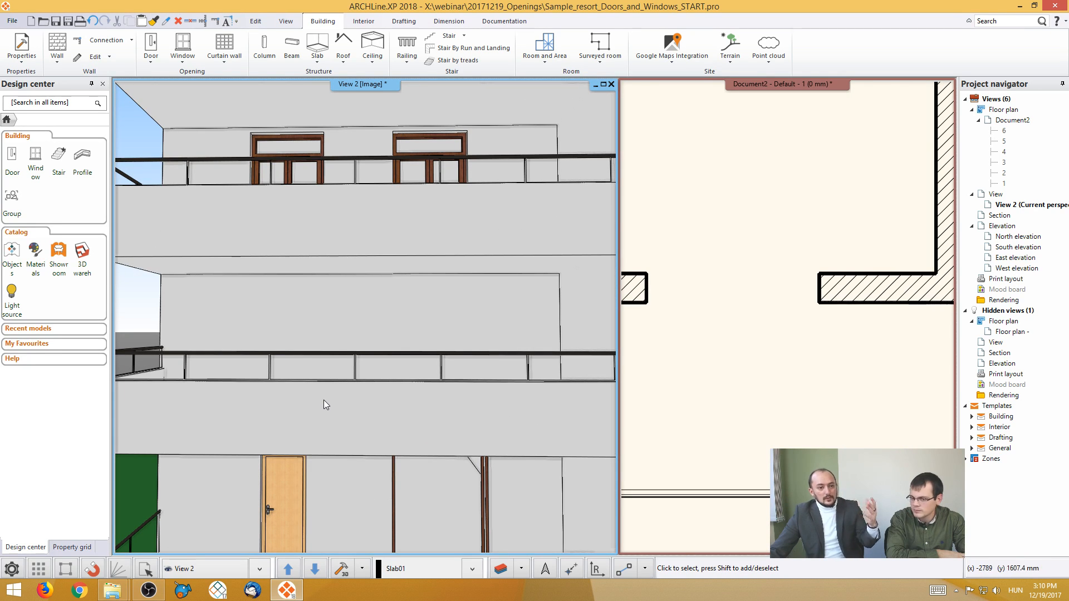
{"action": "scroll", "coordinate": [403, 416], "scroll_direction": "down", "scroll_amount": 2}
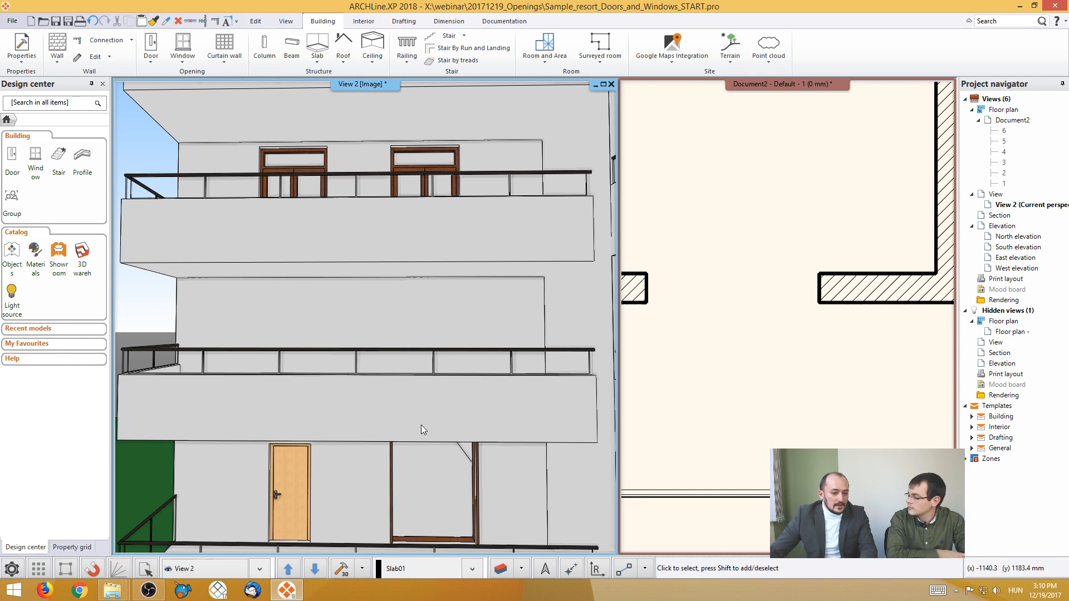
- Associate a dimension showing width above height with the 1500 mm wide double-leaf balcony door in the floor plan
{"action": "left_click", "coordinate": [693, 377]}
{"action": "scroll", "coordinate": [694, 377], "scroll_direction": "down", "scroll_amount": 5}
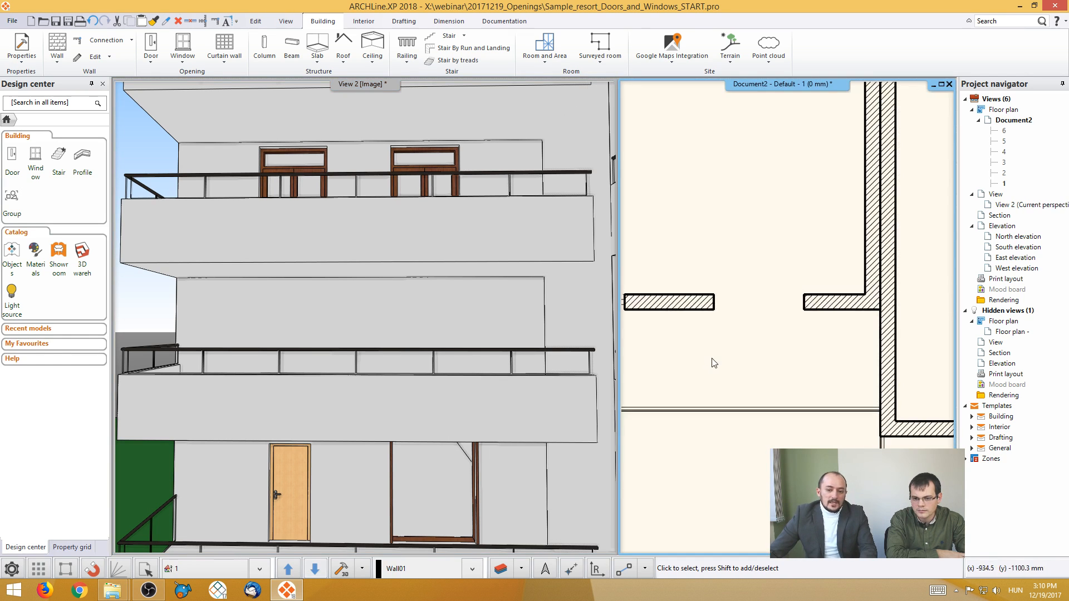
{"action": "scroll", "coordinate": [827, 367], "scroll_direction": "up", "scroll_amount": 5}
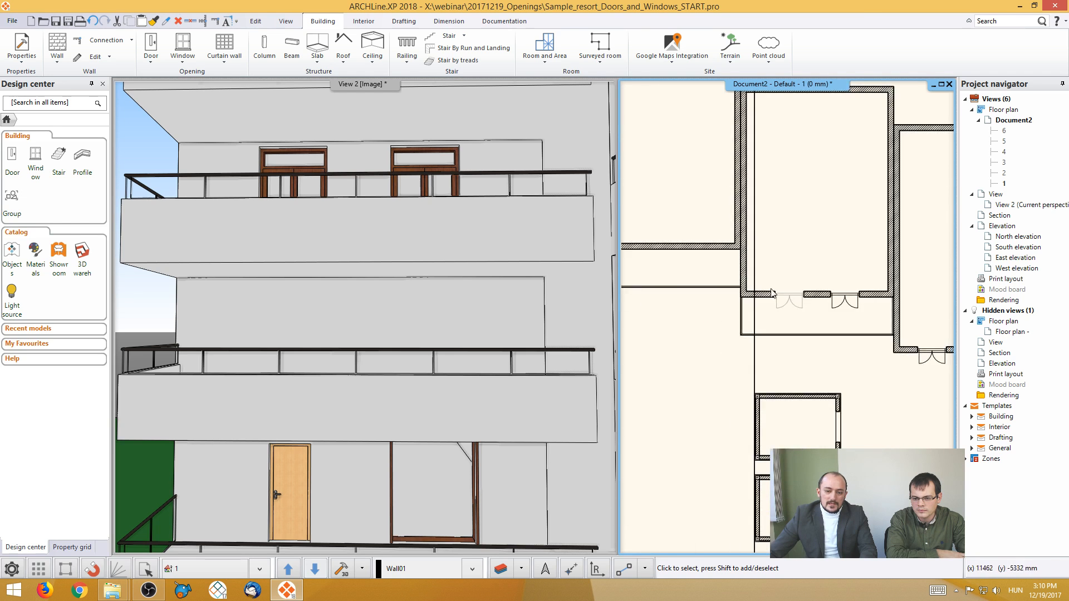
{"action": "left_click", "coordinate": [801, 331]}
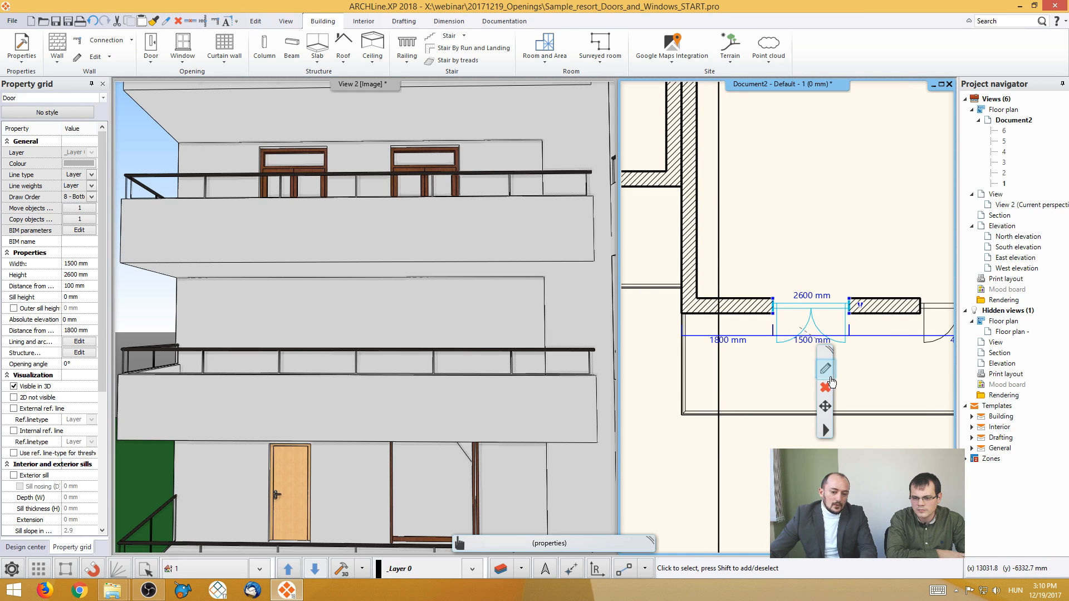
{"action": "left_click", "coordinate": [825, 369]}
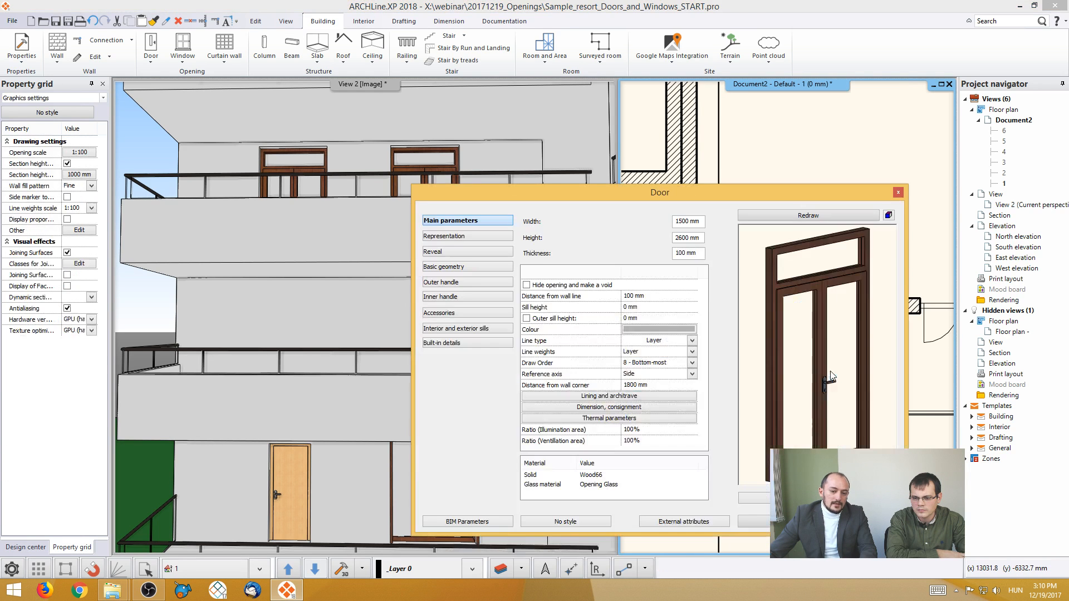
{"action": "left_click", "coordinate": [604, 408]}
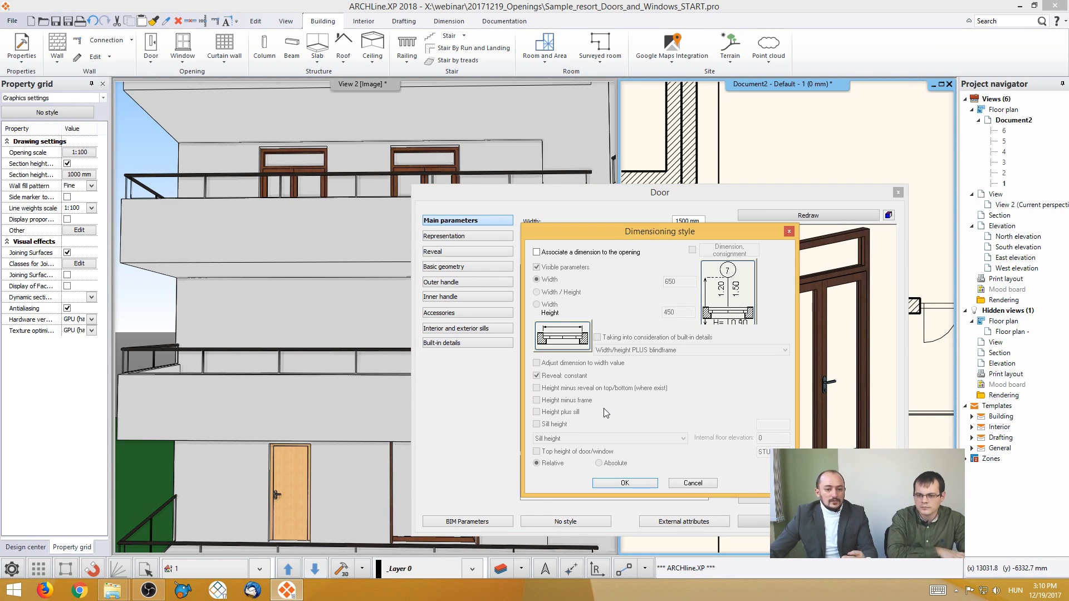
{"action": "left_click", "coordinate": [537, 252]}
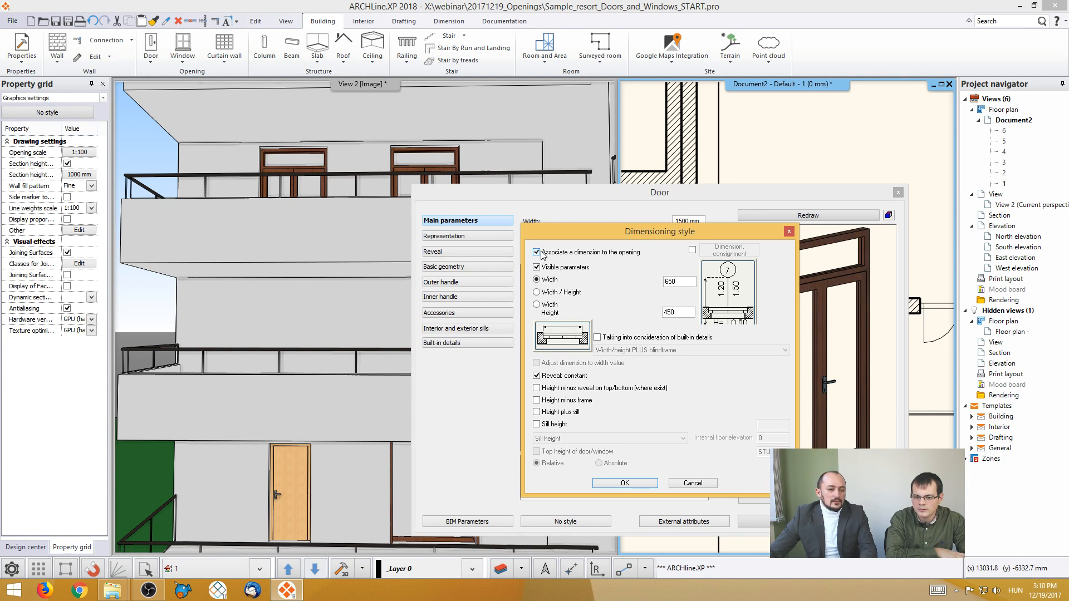
{"action": "left_click", "coordinate": [537, 304]}
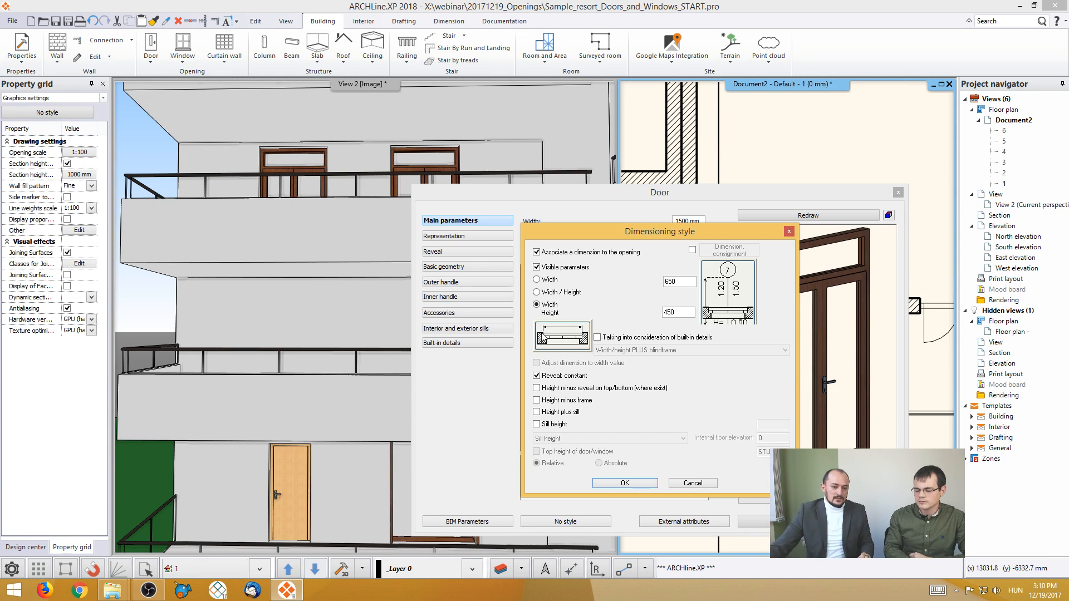
{"action": "left_click", "coordinate": [632, 482]}
{"action": "left_click", "coordinate": [754, 519]}
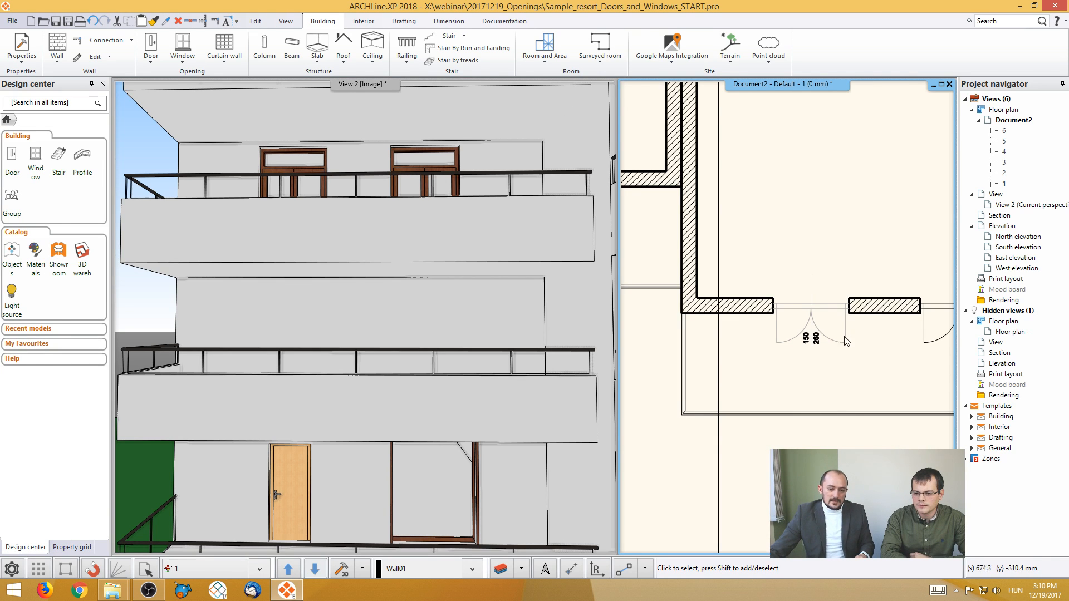
- Browse the door library from the dimensioned double-leaf door's properties, examining the indoor Double types and the other indoor categories
{"action": "double_click", "coordinate": [809, 331]}
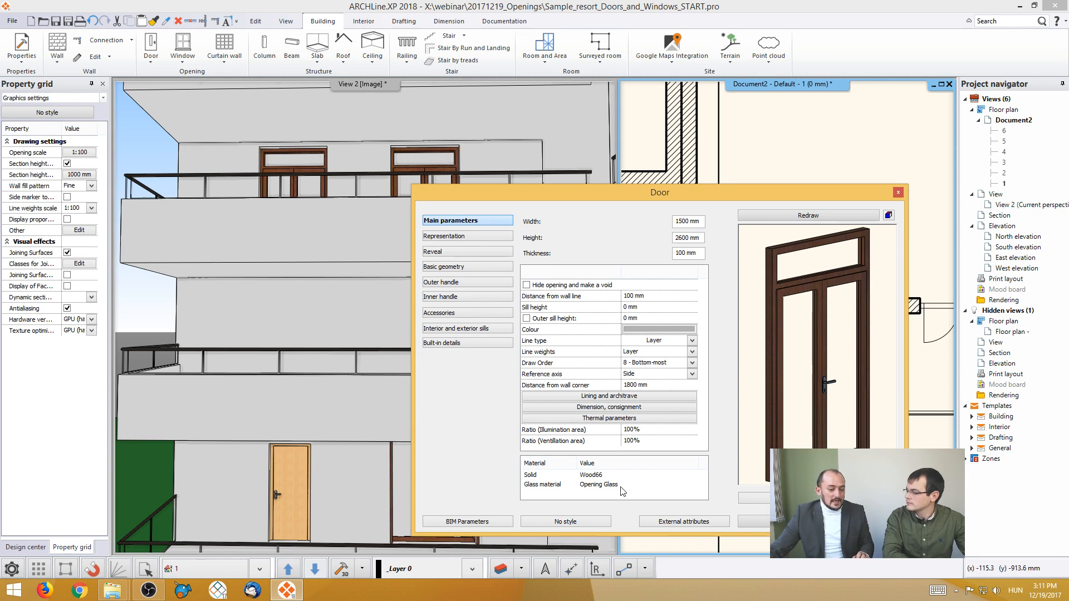
{"action": "left_click", "coordinate": [755, 498]}
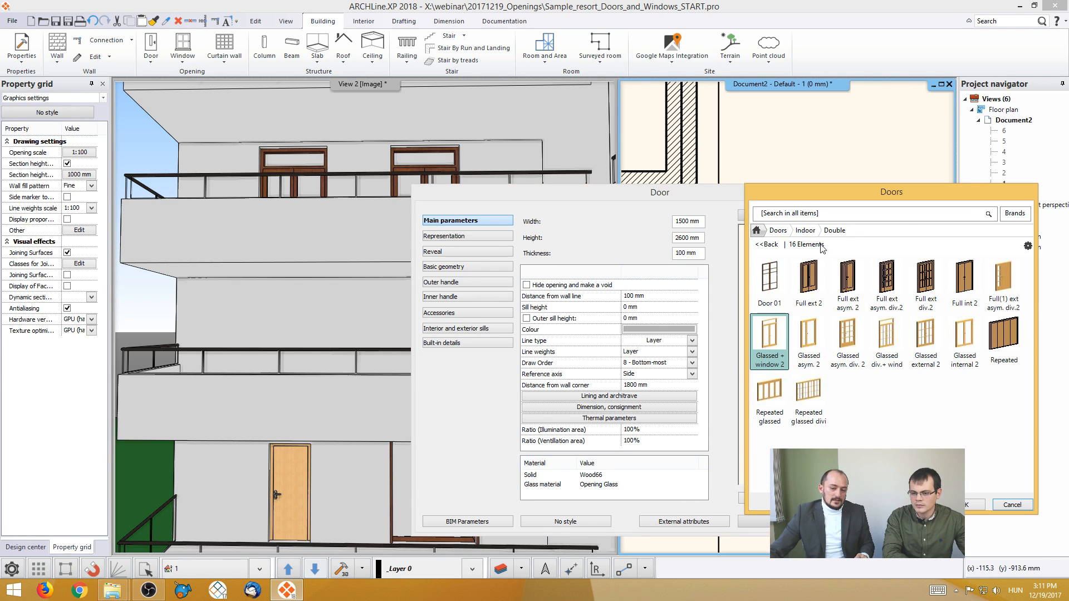
{"action": "mouse_move", "coordinate": [865, 270]}
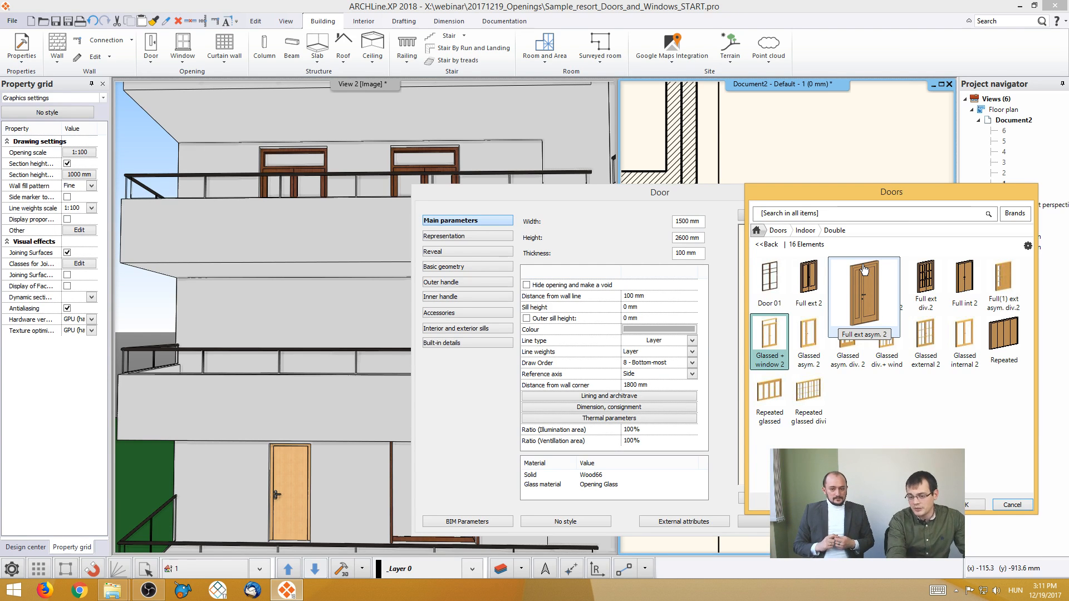
{"action": "left_click", "coordinate": [813, 238]}
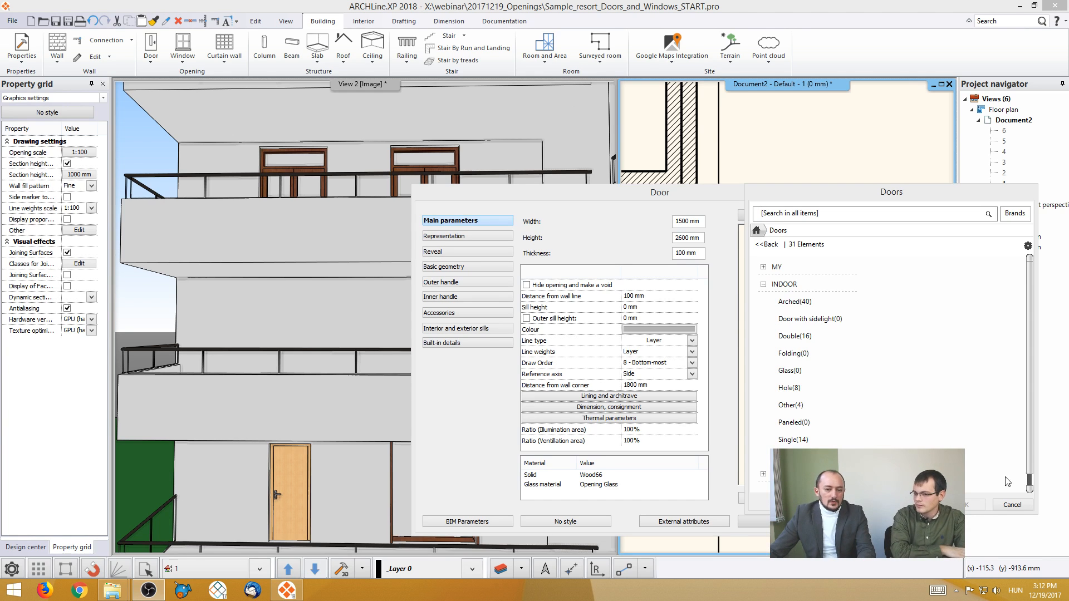
{"action": "left_click", "coordinate": [889, 193]}
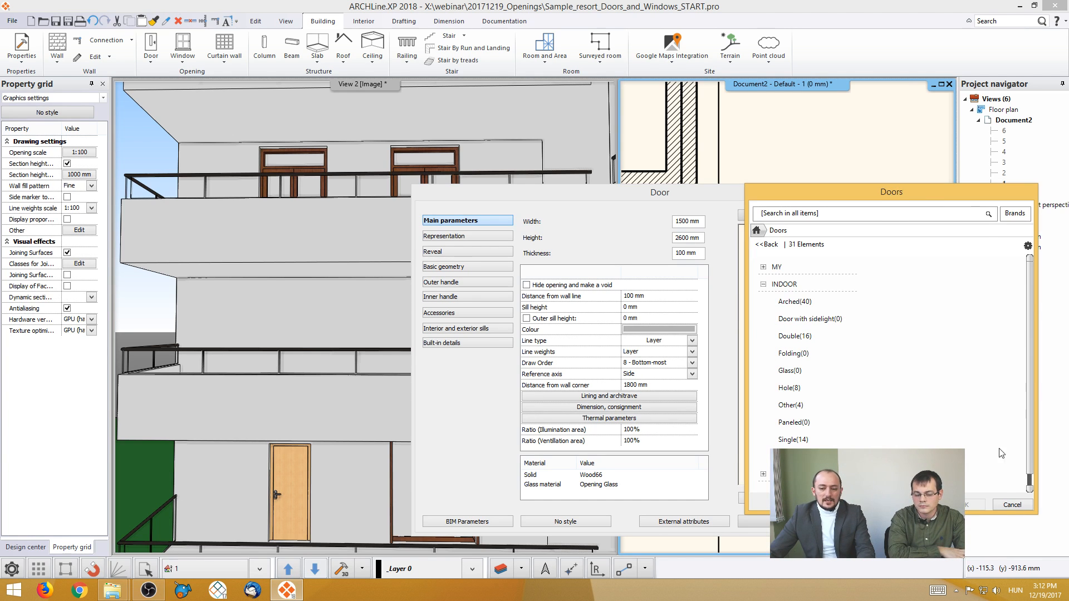
{"action": "left_click", "coordinate": [1011, 505]}
{"action": "left_click", "coordinate": [817, 522]}
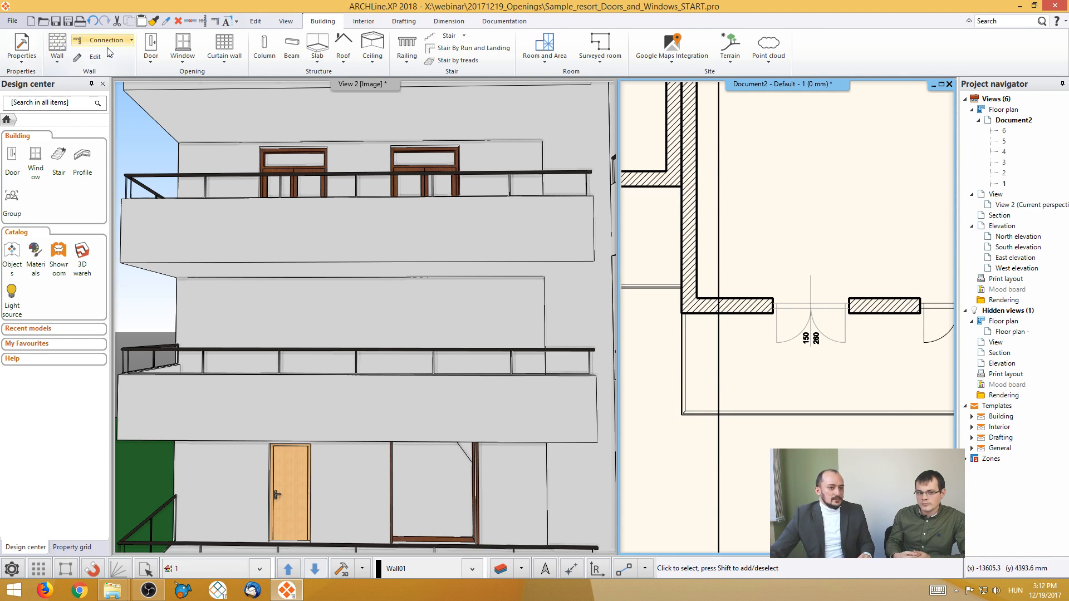
- Try to place a window by two points, about 1190 mm wide, on the vertical wall near the dimensioned double-leaf door
{"action": "left_click", "coordinate": [189, 59]}
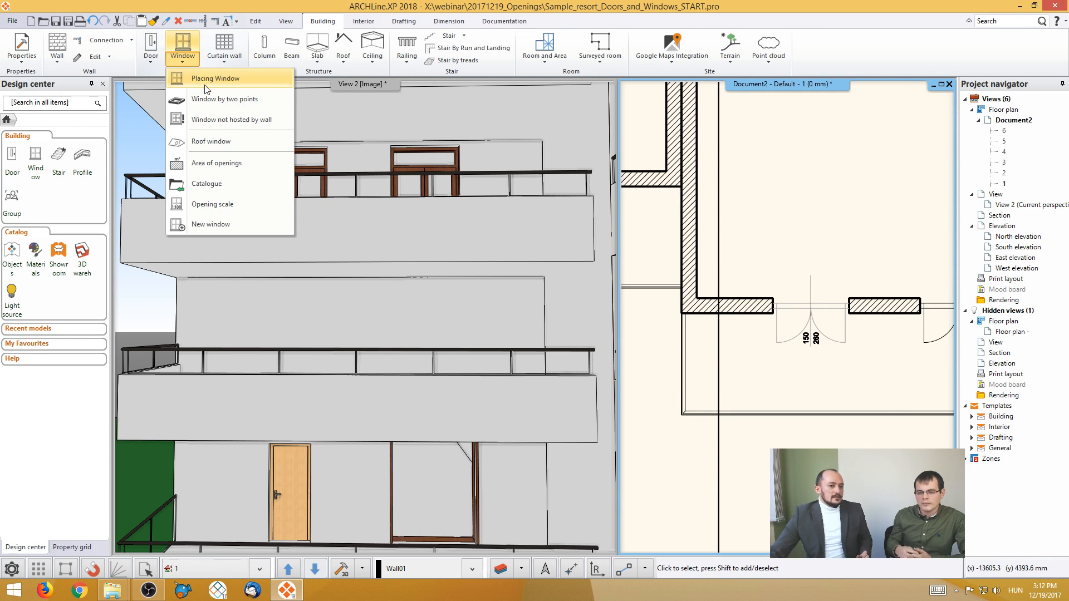
{"action": "left_click", "coordinate": [255, 100]}
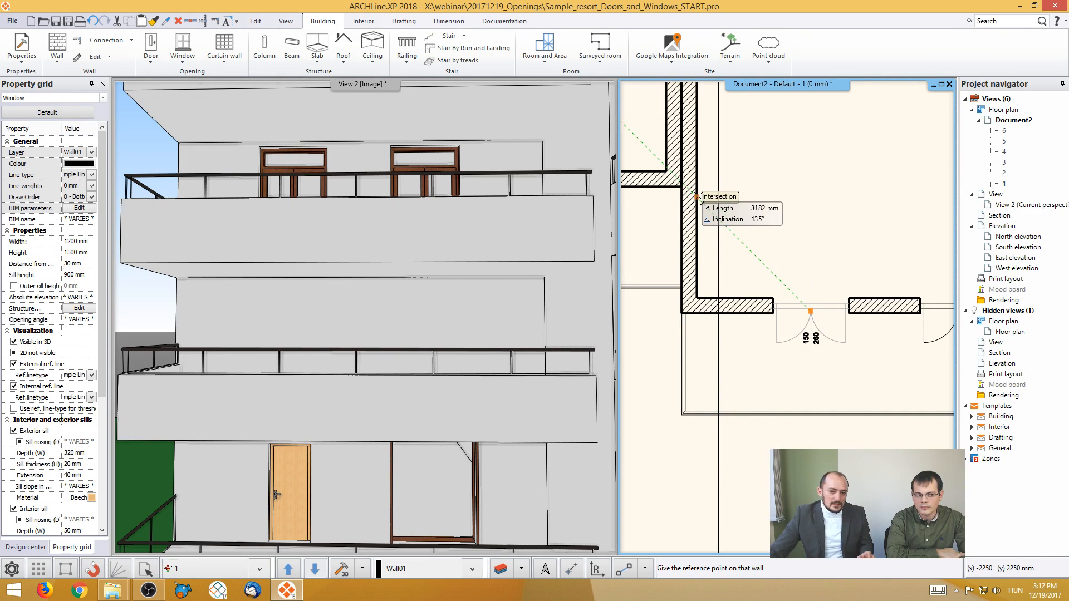
{"action": "left_click", "coordinate": [696, 196]}
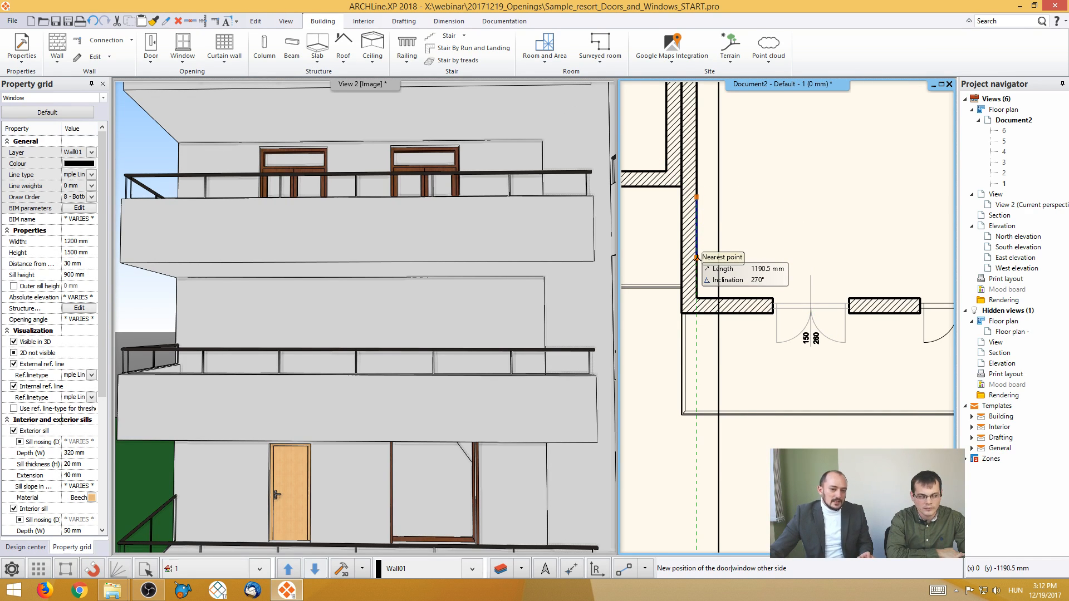
{"action": "left_click", "coordinate": [697, 257]}
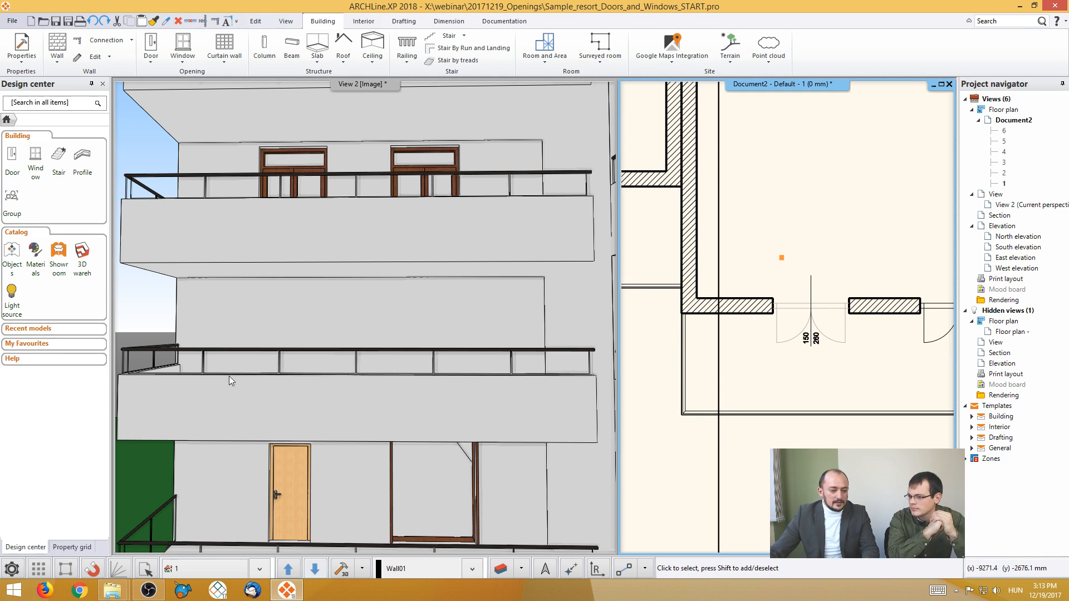
- Insert the Door_Photo_01 image from File Explorer's Photos folder into free space on the floor plan, about 2460 mm wide and 4925 mm high
{"action": "left_click", "coordinate": [112, 590]}
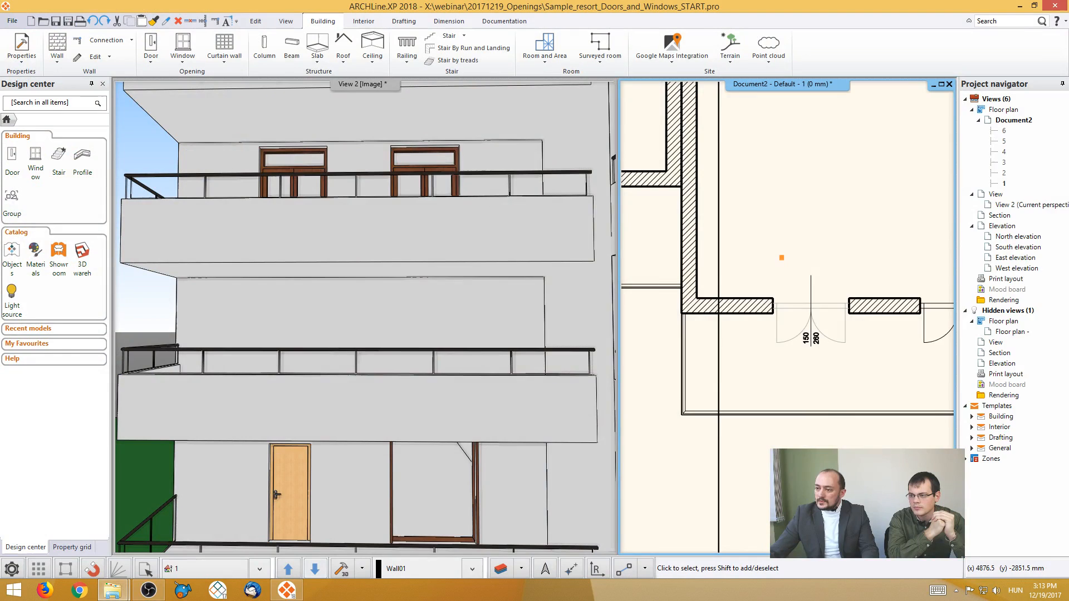
{"action": "left_click_drag", "start_coordinate": [1068, 189], "coordinate": [529, 140]}
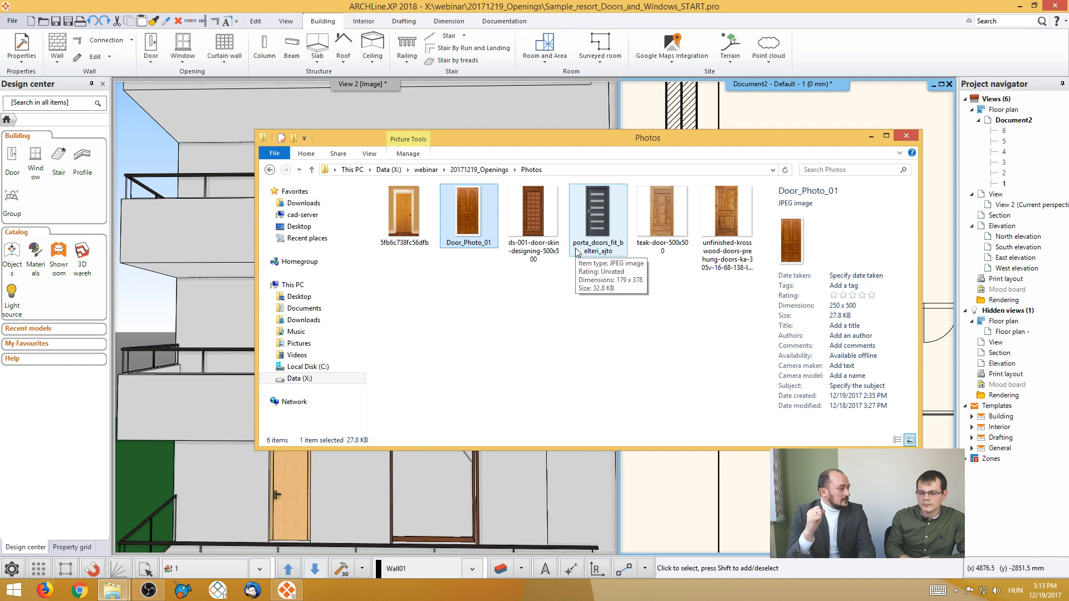
{"action": "left_click_drag", "start_coordinate": [547, 140], "coordinate": [643, 139]}
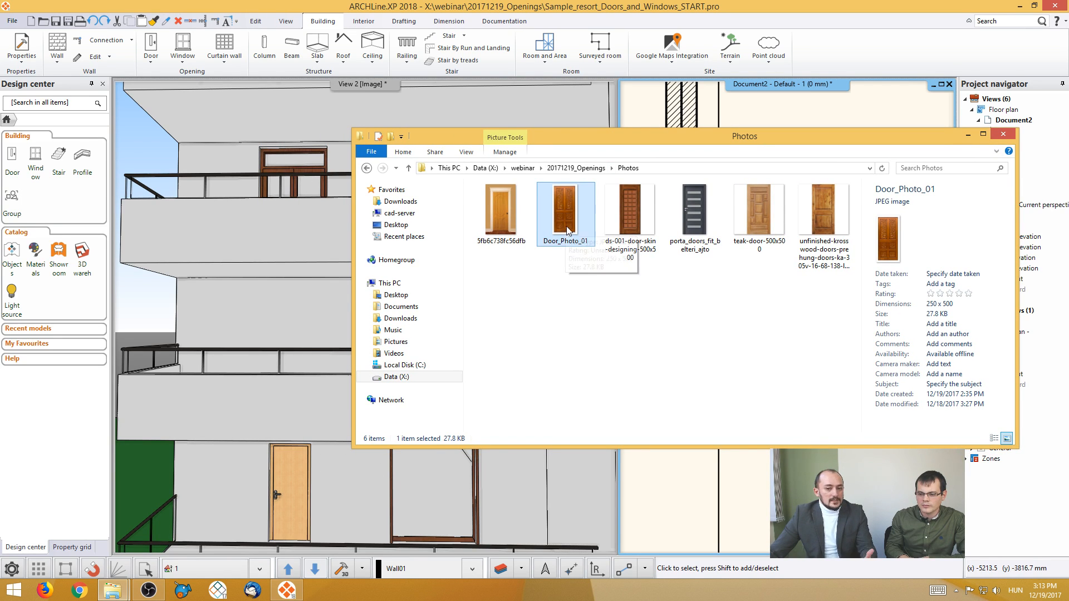
{"action": "left_click_drag", "start_coordinate": [653, 138], "coordinate": [409, 160]}
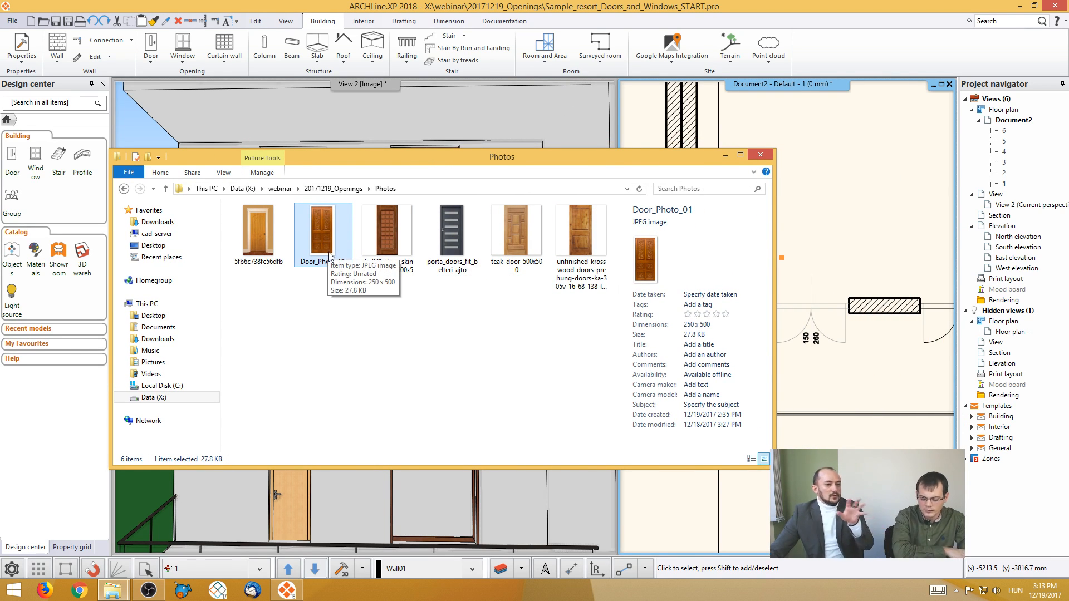
{"action": "left_click_drag", "start_coordinate": [331, 255], "coordinate": [819, 201]}
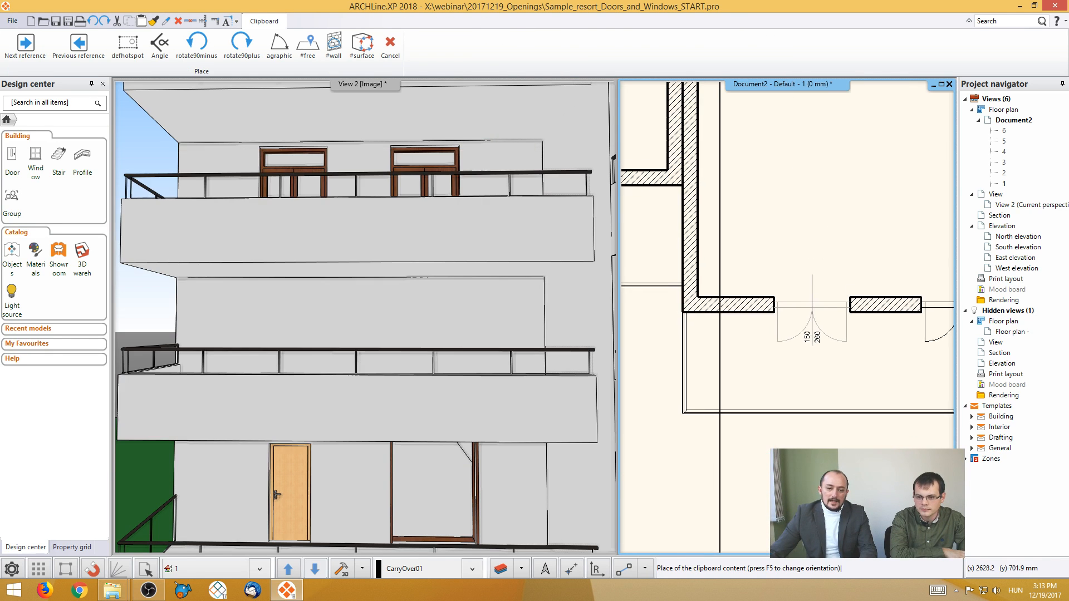
{"action": "left_click", "coordinate": [696, 403]}
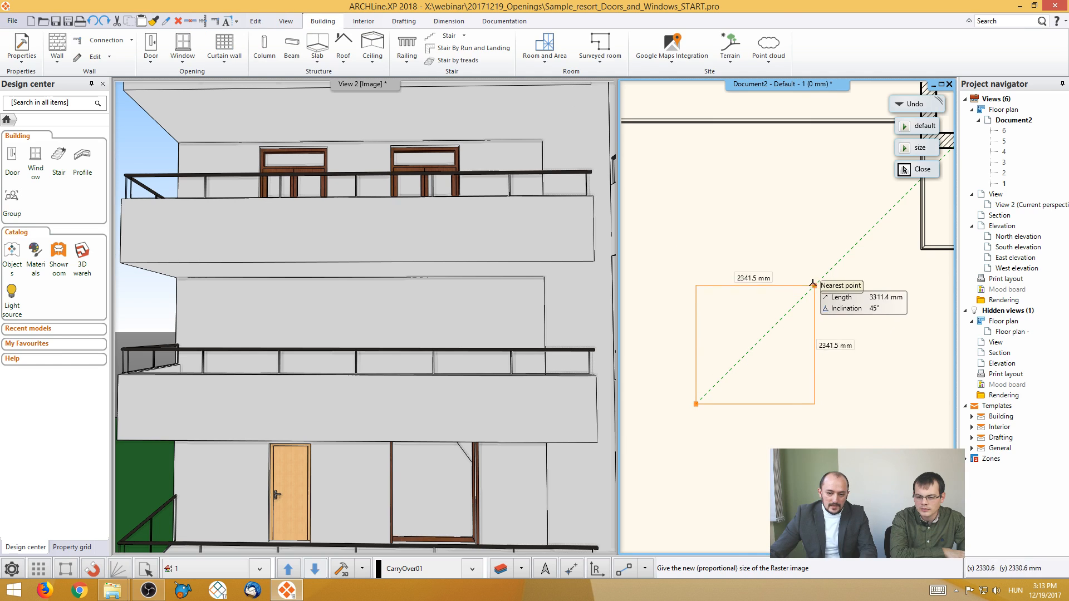
{"action": "left_click", "coordinate": [821, 279]}
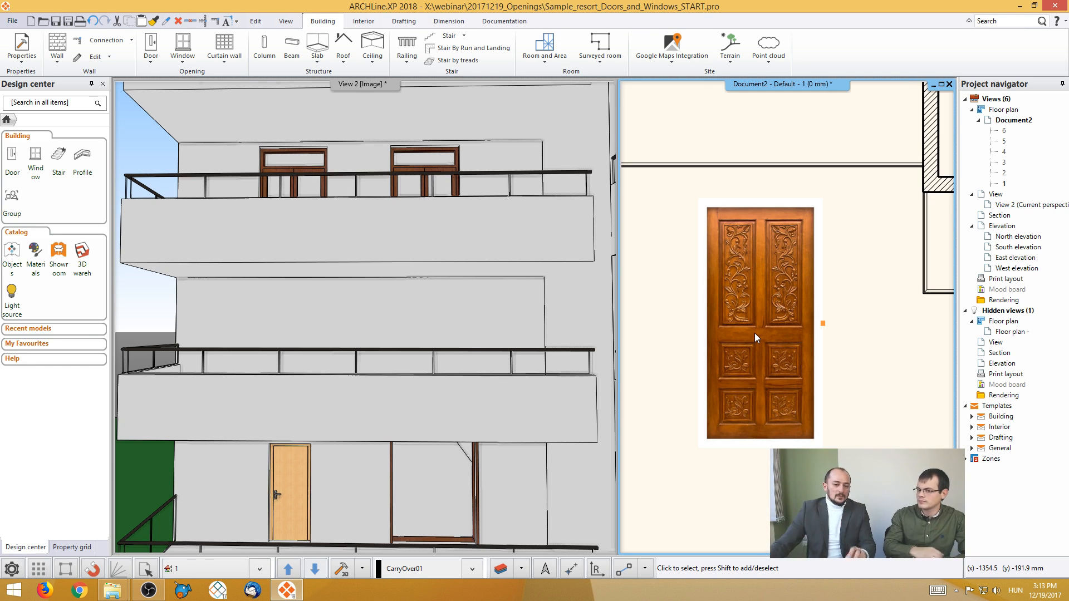
- Start Define orthogonal view on the door photo and fit its upper-left node to the door leaf's upper-left corner
{"action": "left_click", "coordinate": [754, 333]}
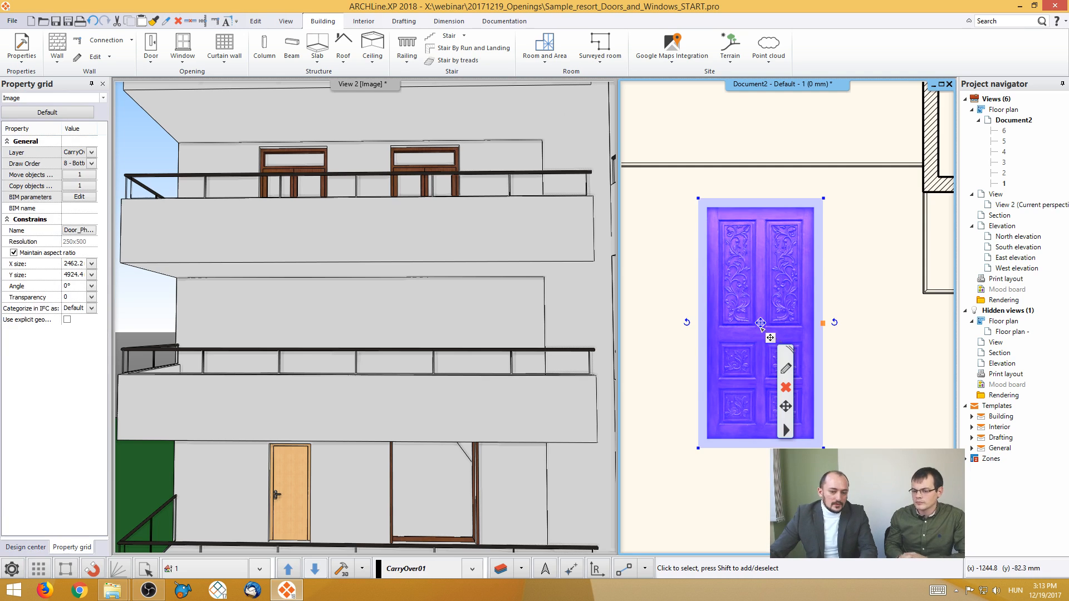
{"action": "right_click", "coordinate": [796, 422]}
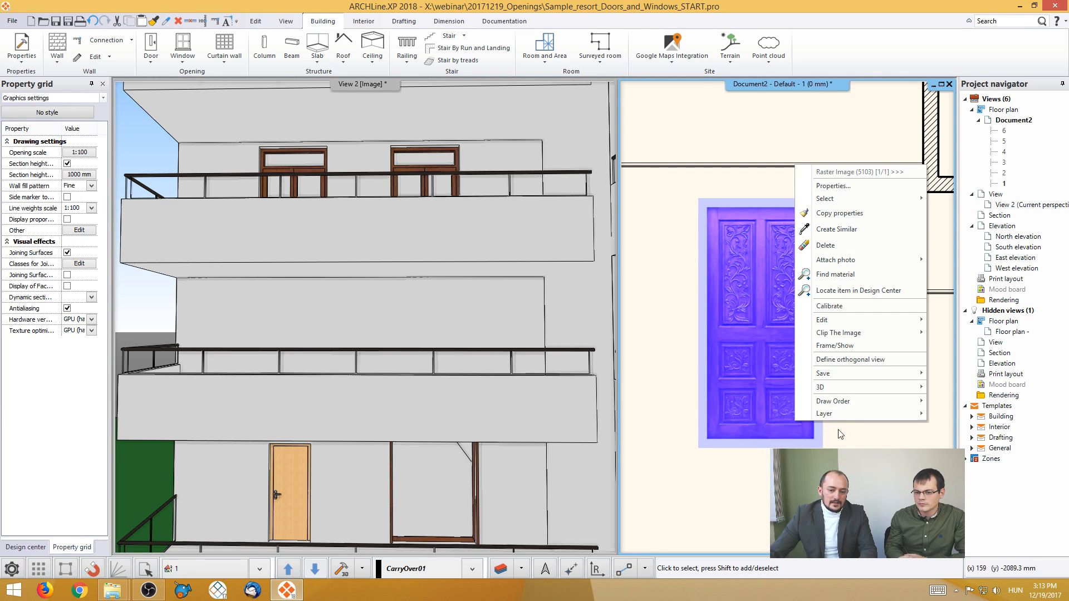
{"action": "left_click", "coordinate": [877, 361]}
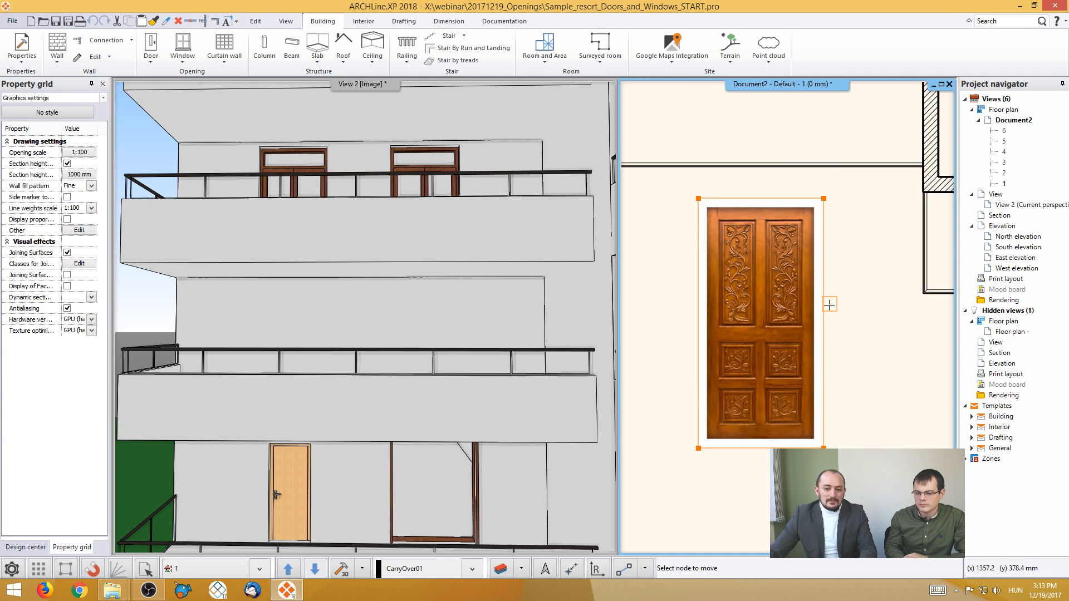
{"action": "left_click", "coordinate": [698, 202]}
{"action": "scroll", "coordinate": [698, 202], "scroll_direction": "up", "scroll_amount": 5}
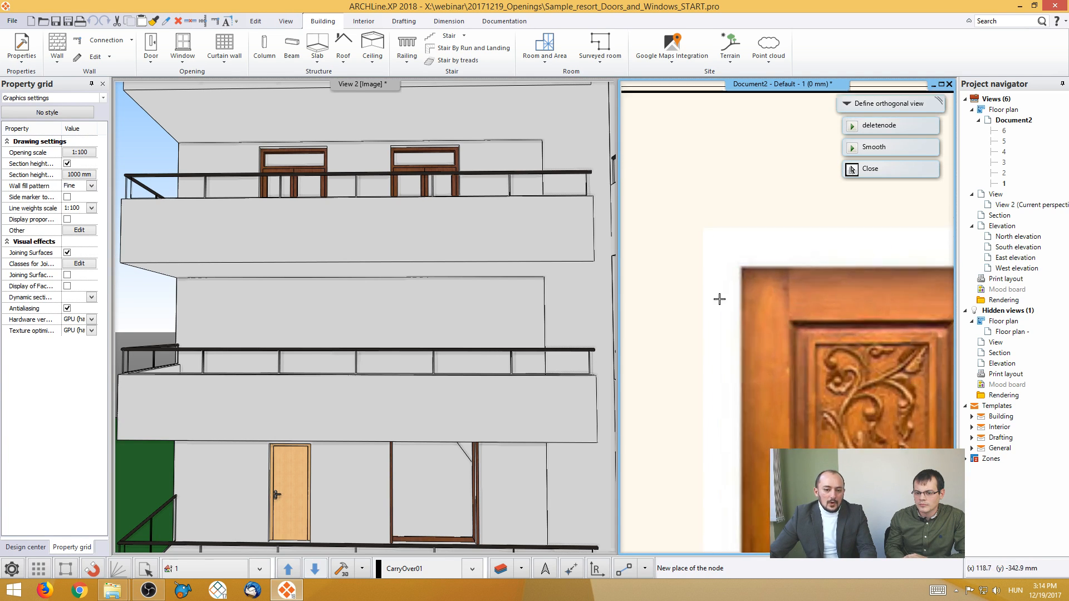
{"action": "left_click", "coordinate": [763, 267]}
- Fit the two right nodes of the orthogonal view frame to the door leaf's upper-right and lower-right corners
{"action": "scroll", "coordinate": [806, 309], "scroll_direction": "down", "scroll_amount": 5}
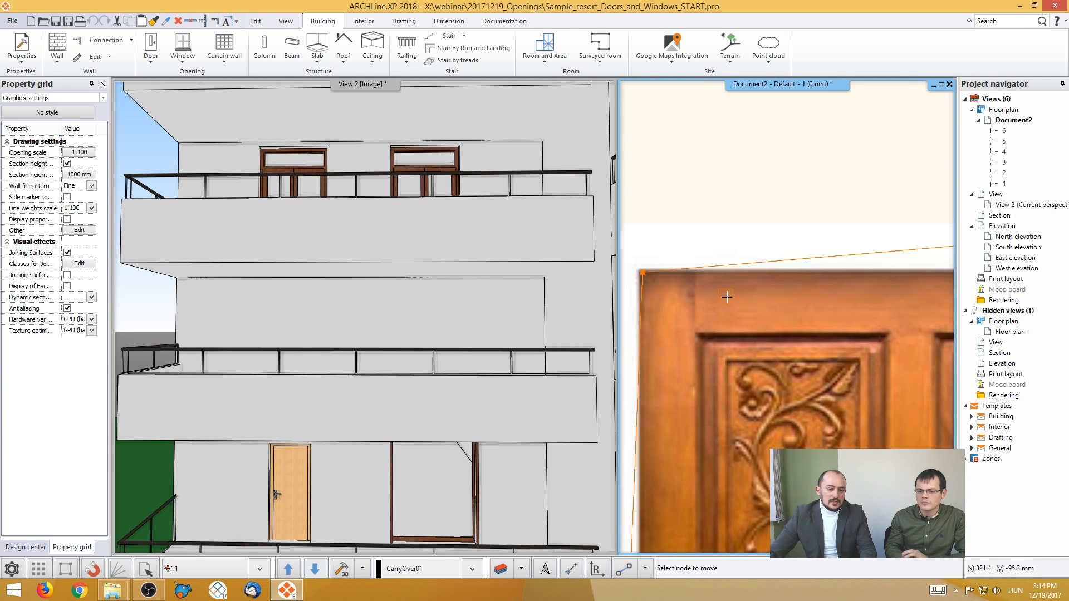
{"action": "middle_click_drag", "start_coordinate": [894, 307], "coordinate": [815, 303]}
{"action": "left_click", "coordinate": [850, 284]}
{"action": "scroll", "coordinate": [834, 305], "scroll_direction": "up", "scroll_amount": 5}
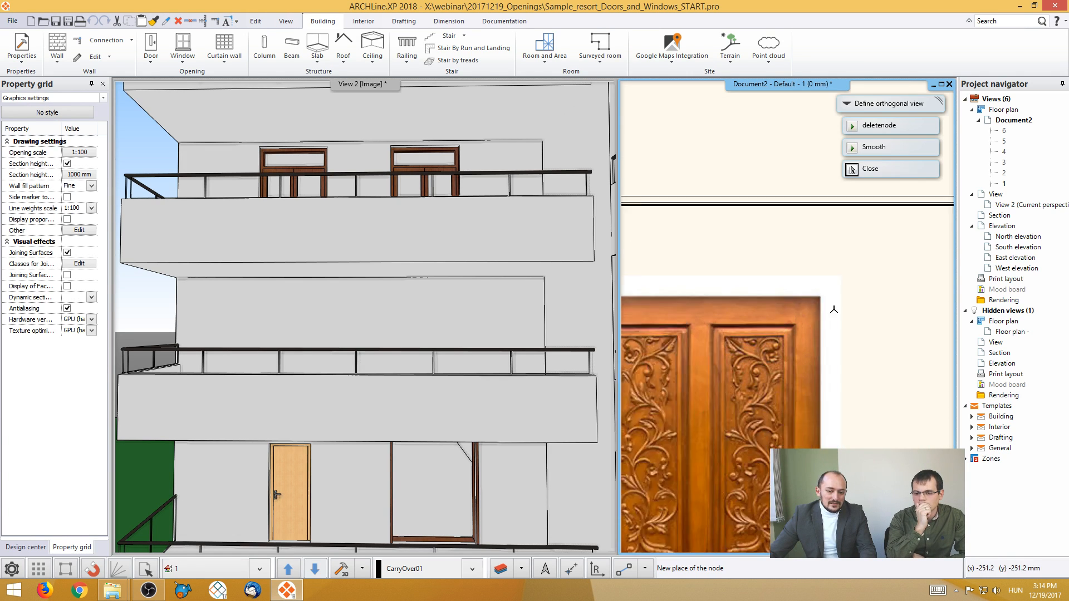
{"action": "left_click", "coordinate": [783, 302]}
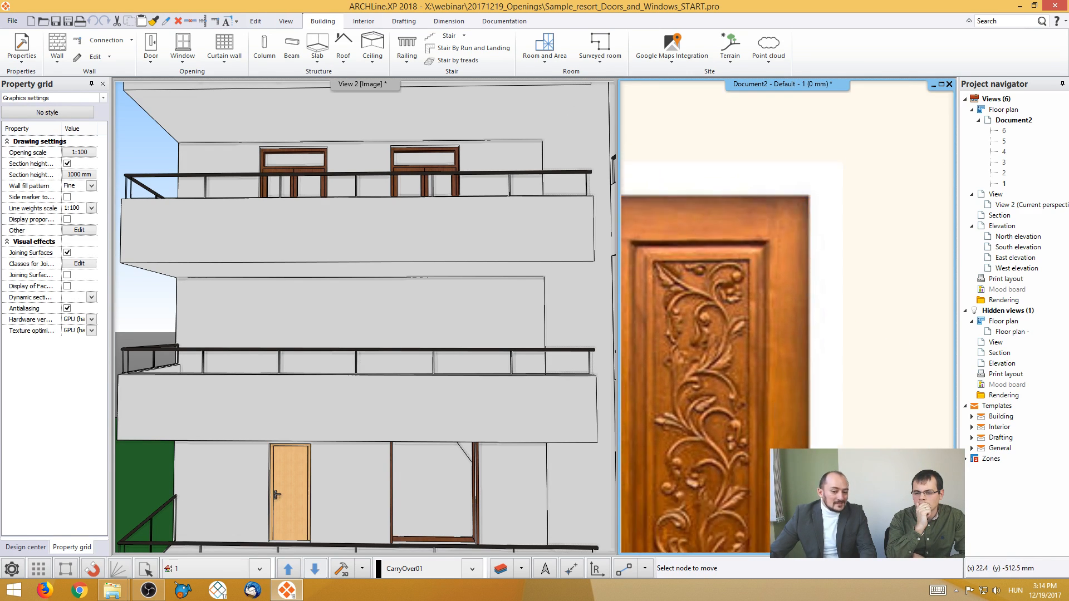
{"action": "scroll", "coordinate": [810, 412], "scroll_direction": "up", "scroll_amount": 4}
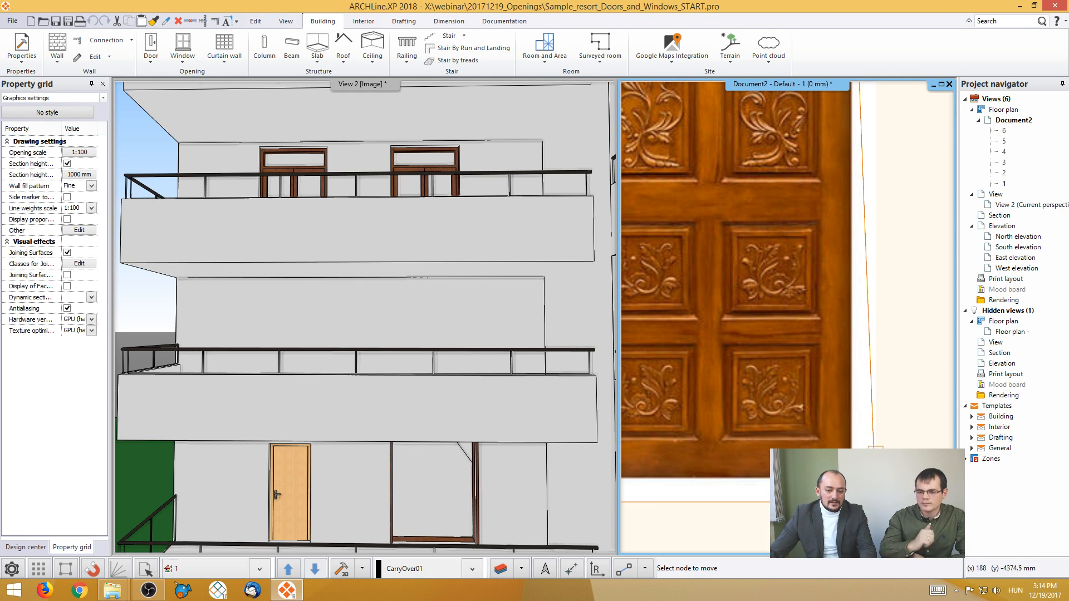
{"action": "left_click", "coordinate": [850, 478]}
{"action": "scroll", "coordinate": [833, 435], "scroll_direction": "up", "scroll_amount": 3}
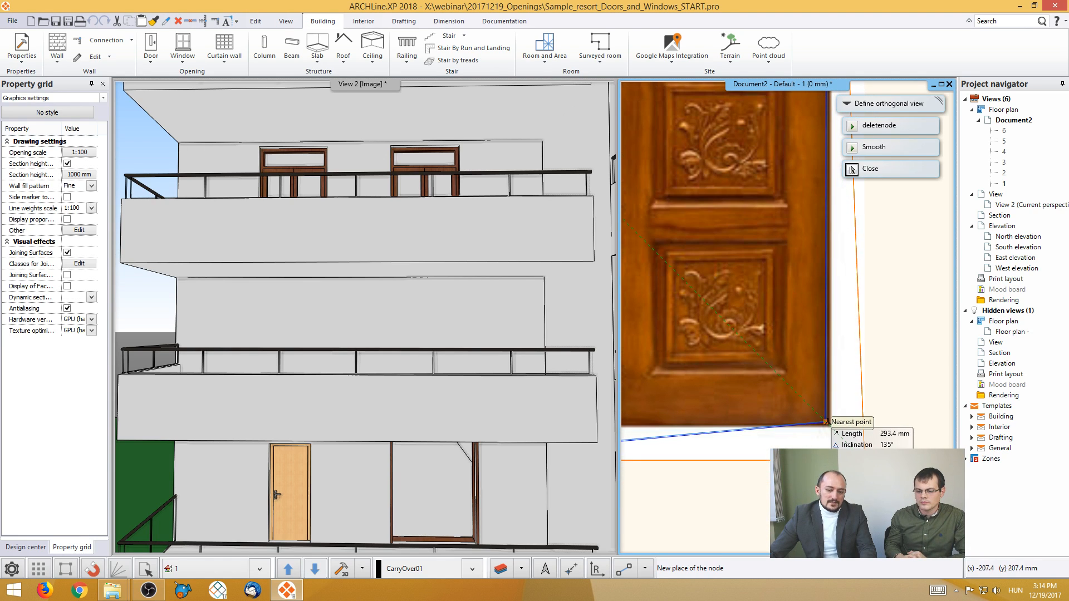
{"action": "left_click", "coordinate": [828, 424]}
- Fit the frame's lower-left node to the door leaf's lower-left corner and create the orthogonal image on the plan
{"action": "scroll", "coordinate": [724, 384], "scroll_direction": "down", "scroll_amount": 5}
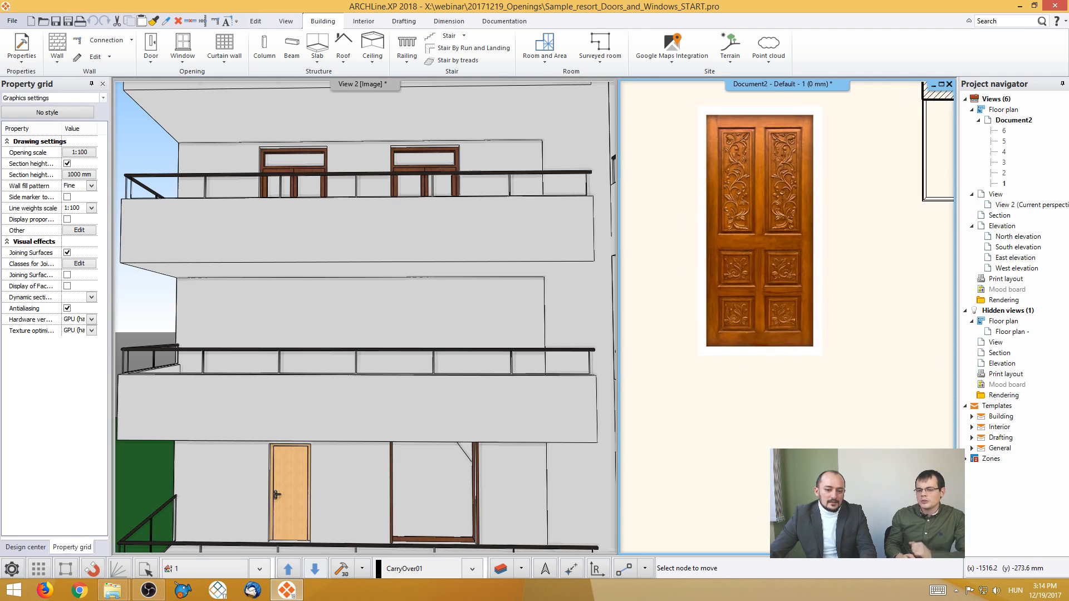
{"action": "left_click", "coordinate": [738, 368]}
{"action": "scroll", "coordinate": [740, 368], "scroll_direction": "up", "scroll_amount": 5}
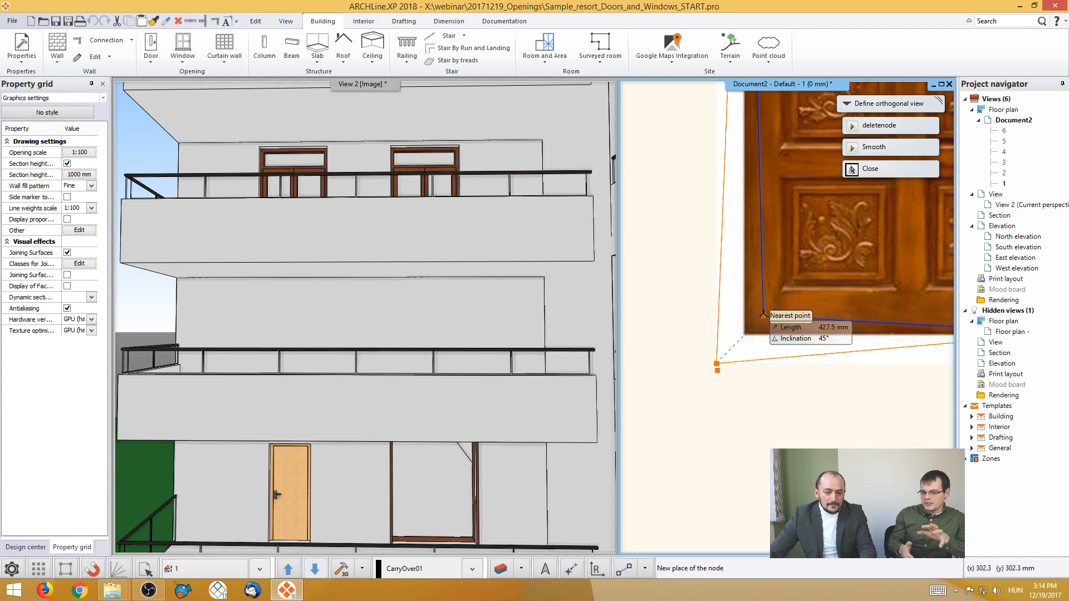
{"action": "left_click", "coordinate": [752, 323]}
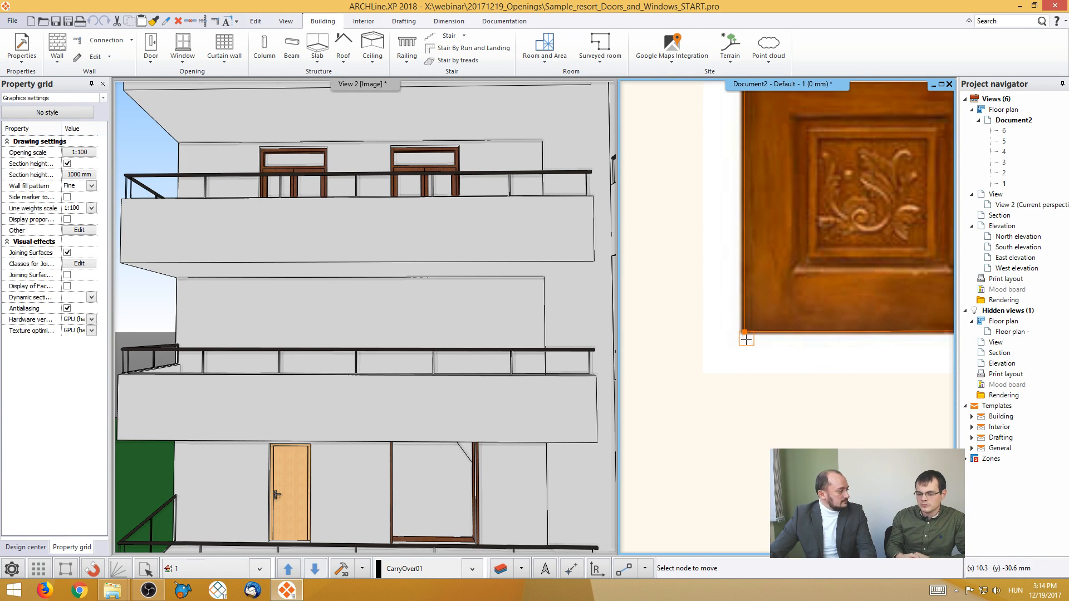
{"action": "scroll", "coordinate": [790, 324], "scroll_direction": "down", "scroll_amount": 5}
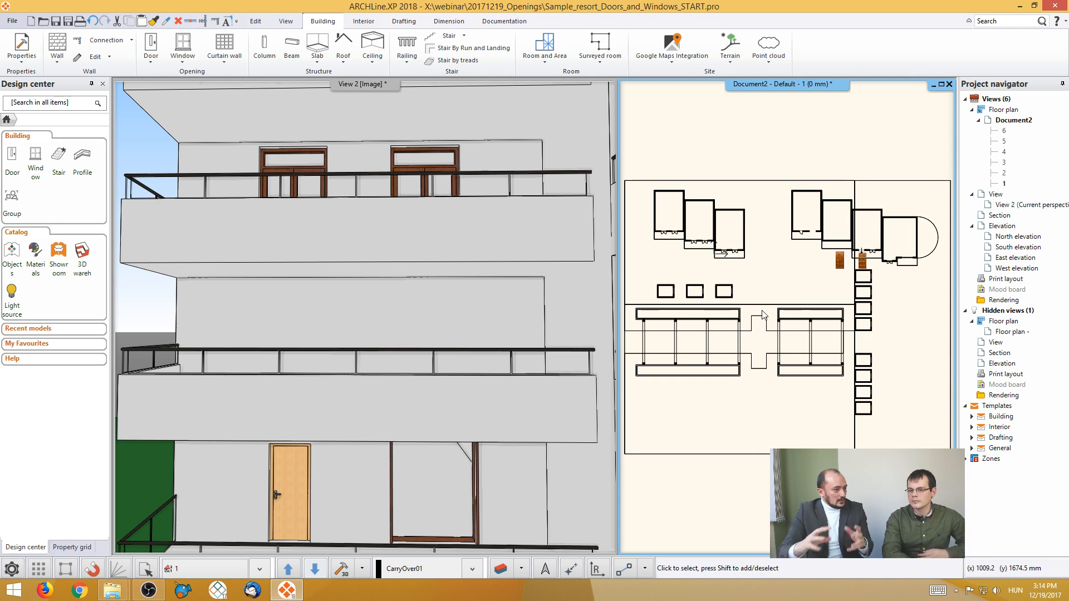
- Move the cropped door image off the building plan to free space on the left of the original photo
{"action": "scroll", "coordinate": [862, 263], "scroll_direction": "up", "scroll_amount": 5}
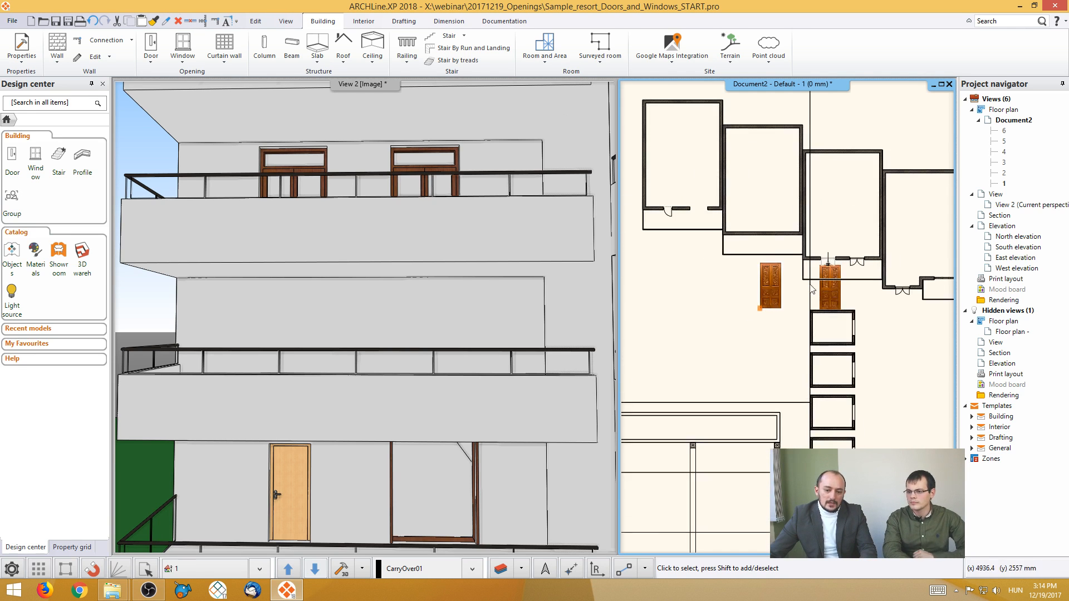
{"action": "left_click", "coordinate": [832, 309]}
{"action": "right_click", "coordinate": [833, 312]}
{"action": "left_click", "coordinate": [863, 312]}
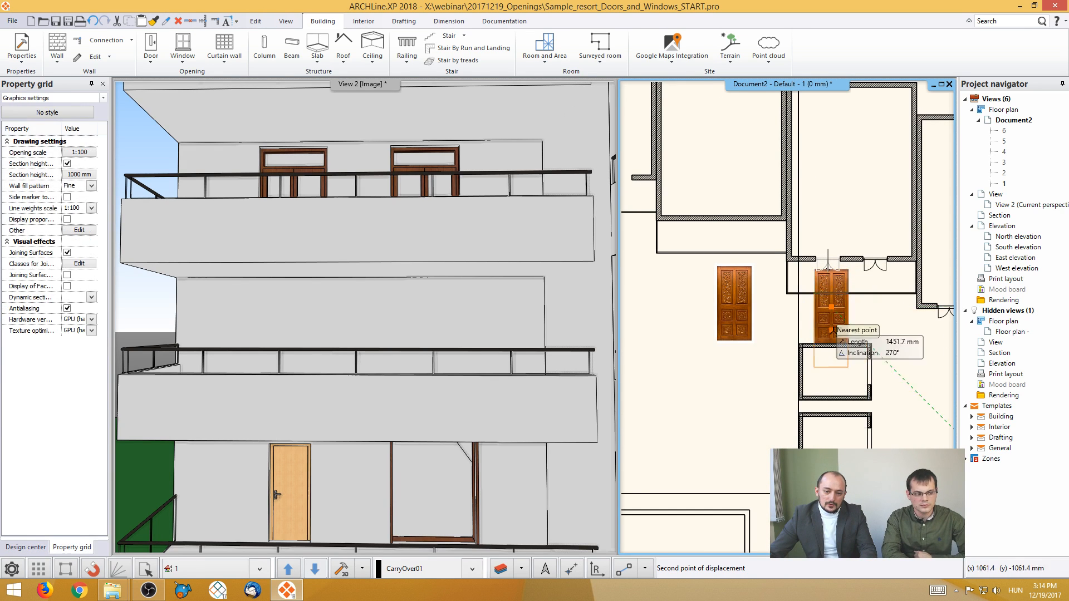
{"action": "left_click", "coordinate": [835, 291]}
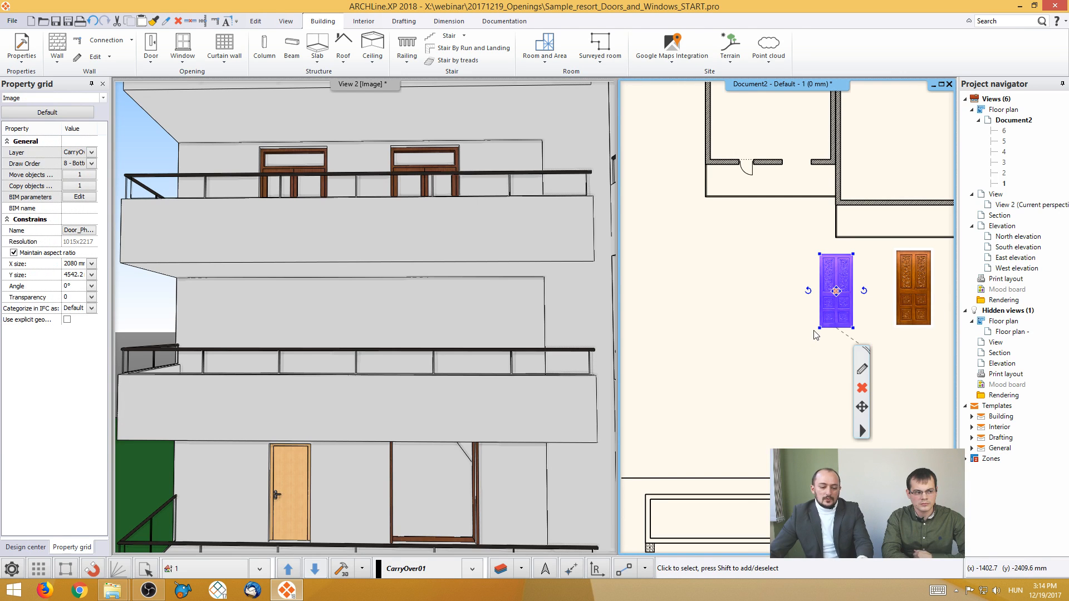
{"action": "key", "text": "Escape"}
- Start saving the cropped door image as a library material and name the new item Door_Photo_01
{"action": "scroll", "coordinate": [827, 294], "scroll_direction": "up", "scroll_amount": 2}
{"action": "scroll", "coordinate": [813, 298], "scroll_direction": "up", "scroll_amount": 2}
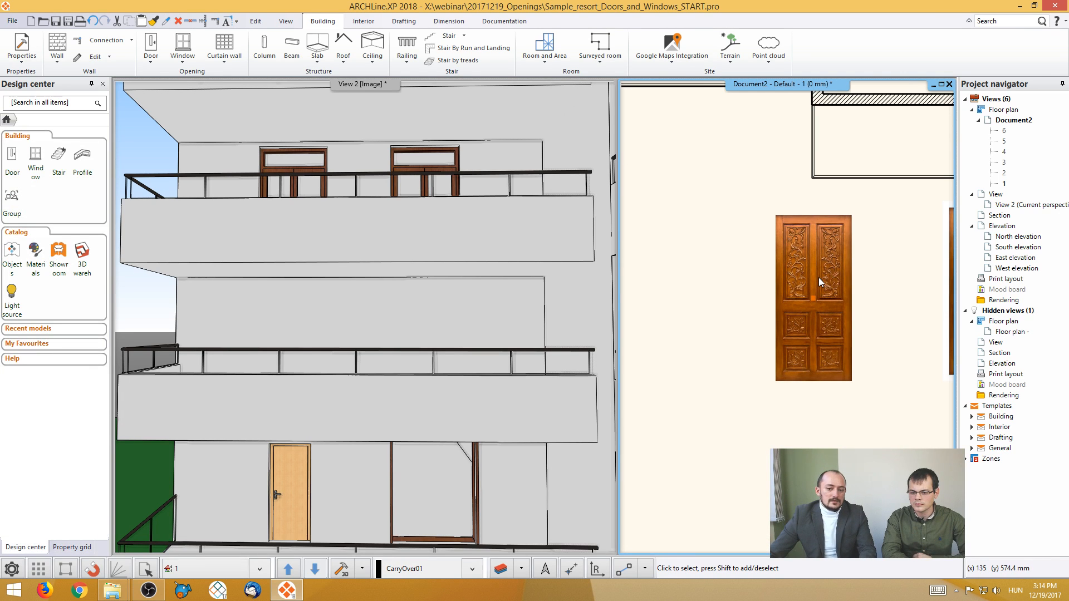
{"action": "left_click", "coordinate": [818, 278]}
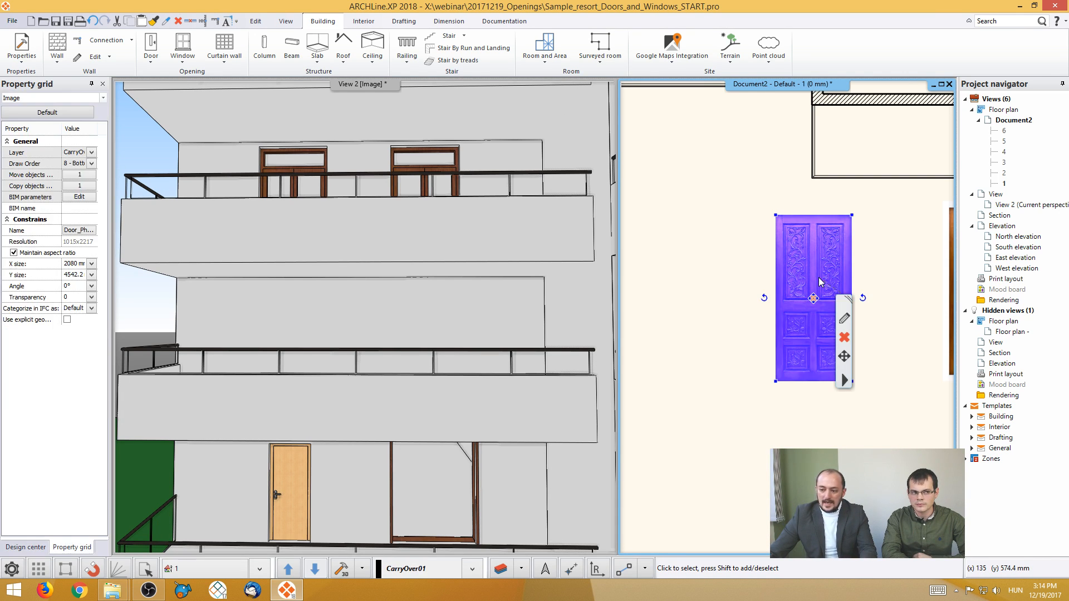
{"action": "right_click", "coordinate": [855, 379]}
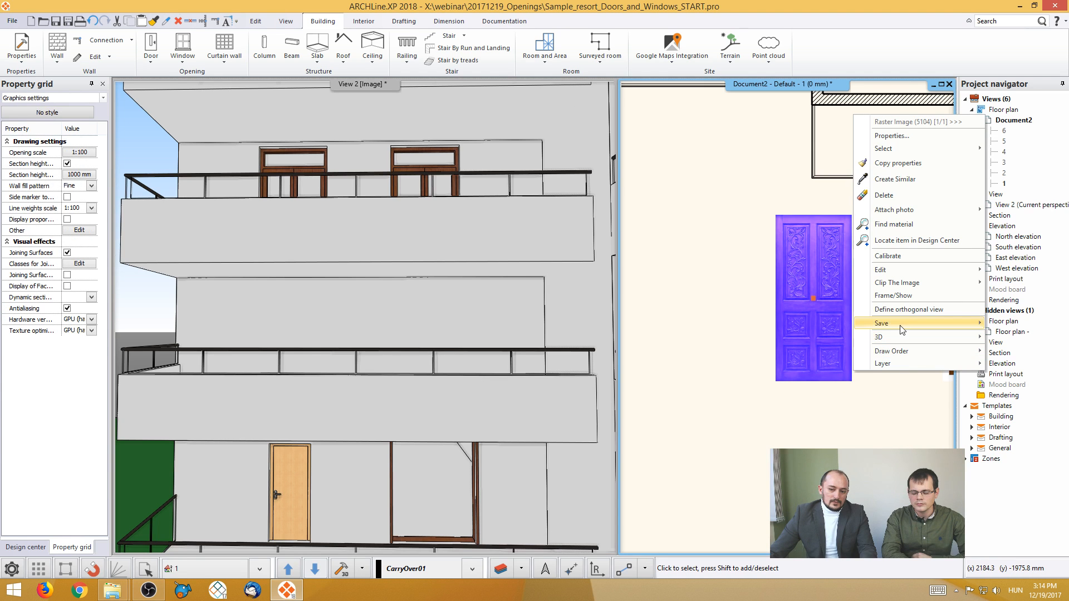
{"action": "mouse_move", "coordinate": [901, 328]}
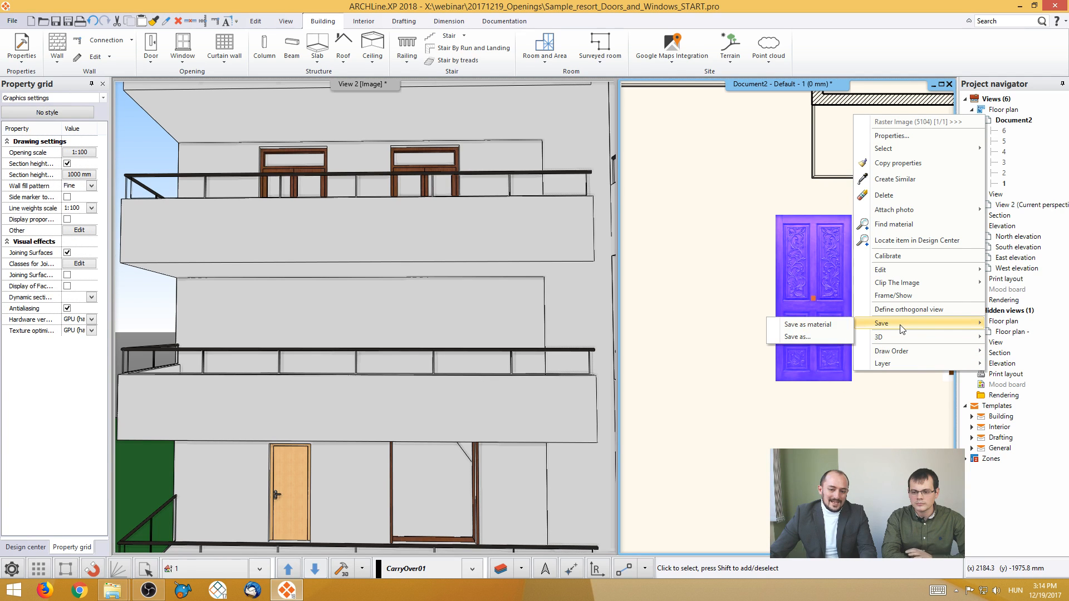
{"action": "left_click", "coordinate": [828, 325]}
{"action": "left_click", "coordinate": [526, 253]}
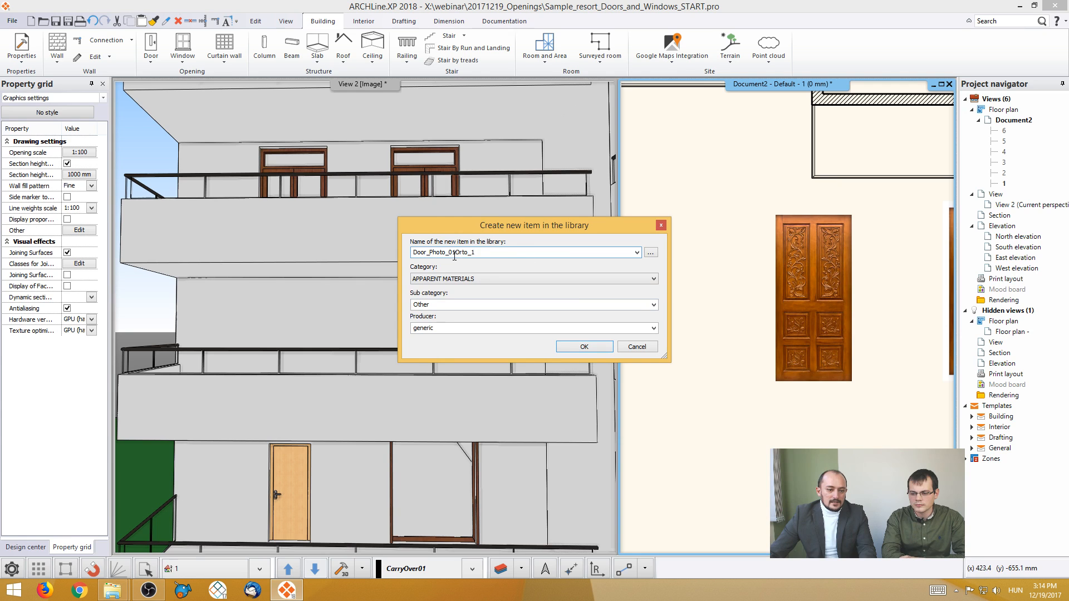
{"action": "left_click_drag", "start_coordinate": [457, 254], "coordinate": [520, 254]}
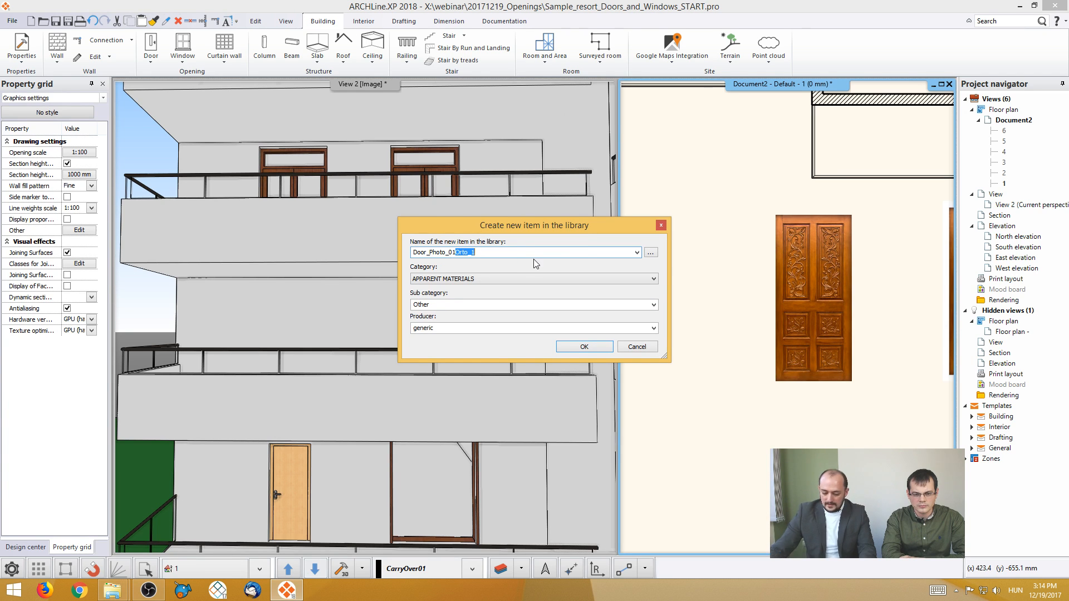
{"action": "key", "text": "Delete"}
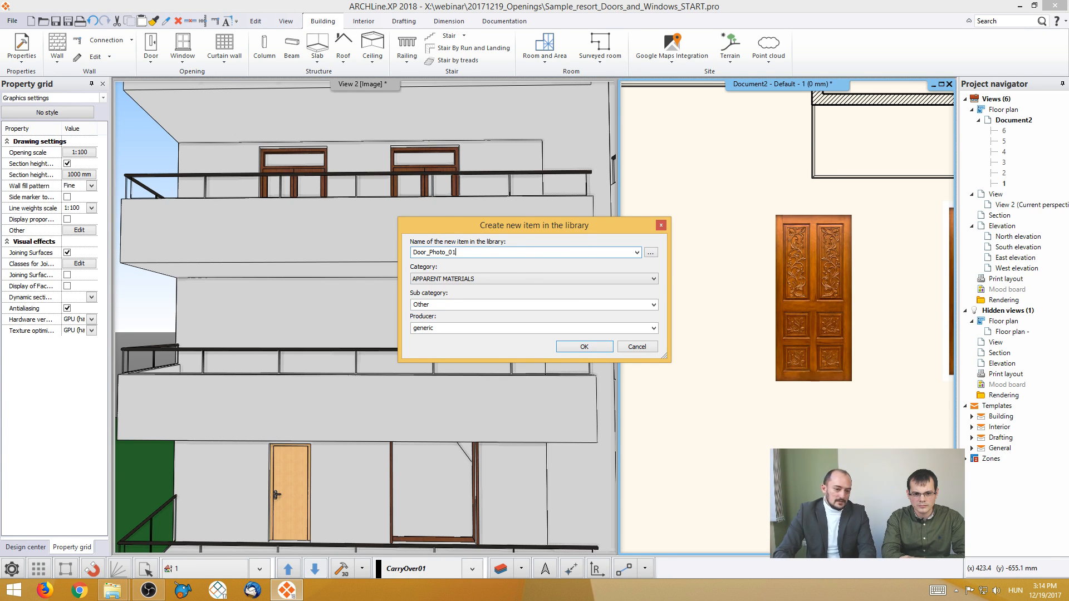
- File the new material under category MY with sub category Doors and create it in the library
{"action": "left_click", "coordinate": [538, 278]}
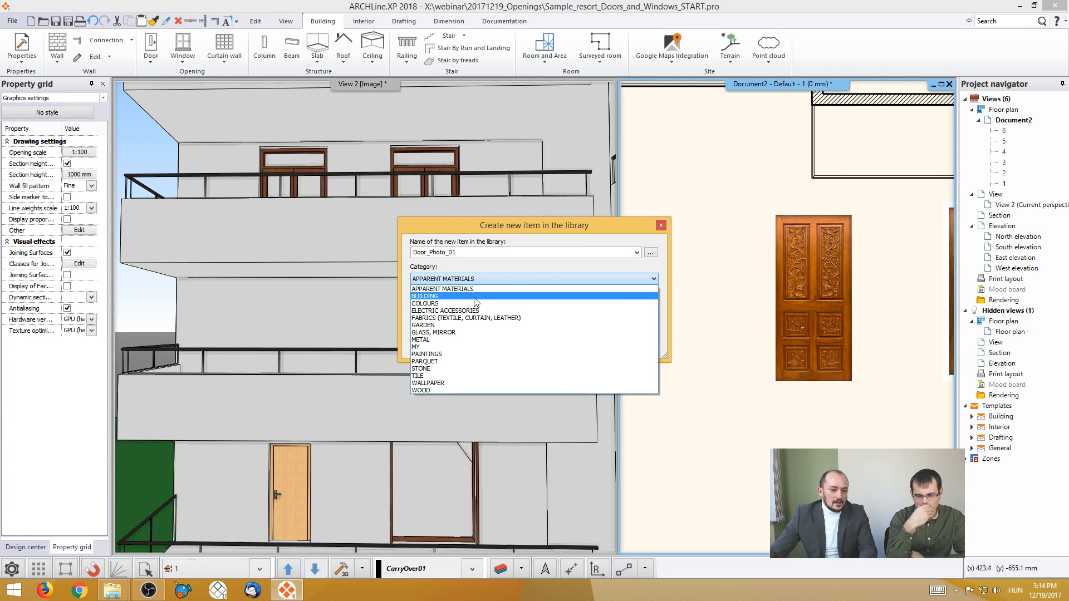
{"action": "left_click", "coordinate": [423, 347]}
{"action": "left_click", "coordinate": [456, 305]}
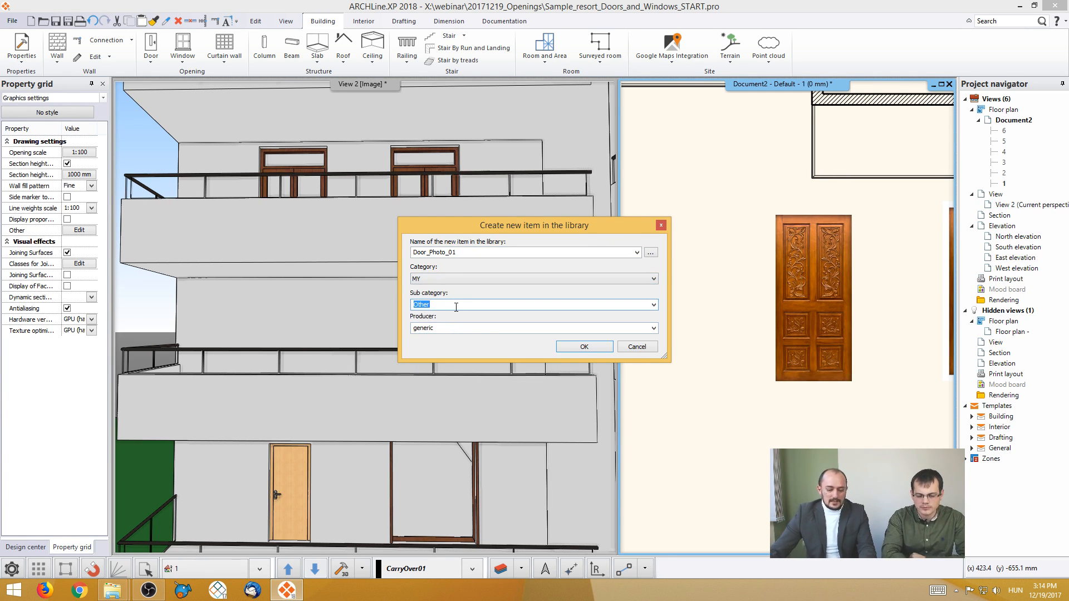
{"action": "type", "text": "Doors"}
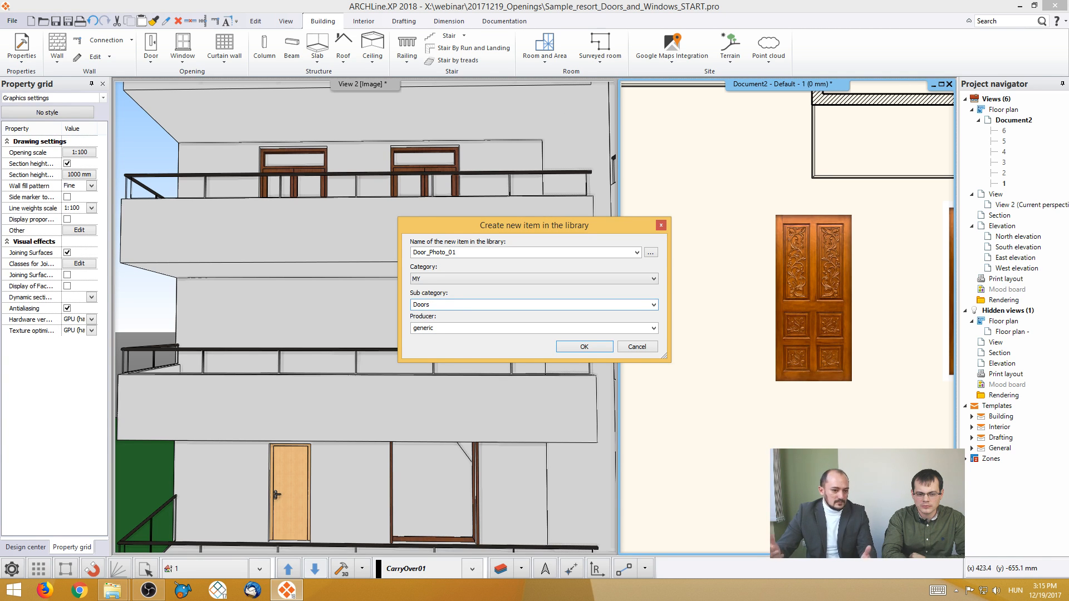
{"action": "left_click", "coordinate": [582, 348]}
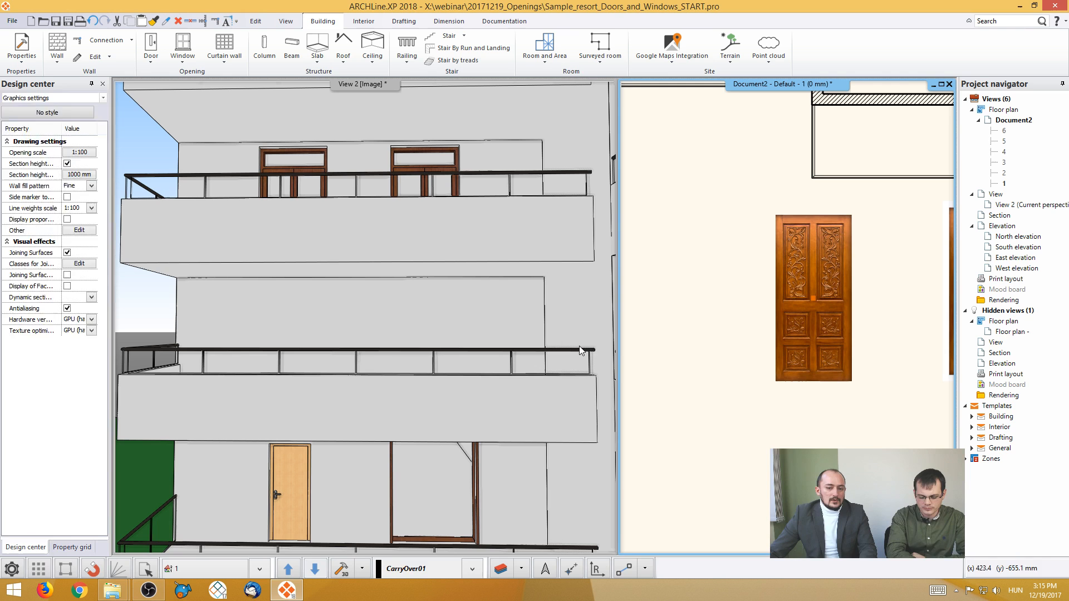
- Delete both the cropped door image and the original door photo from the floor plan
{"action": "left_click", "coordinate": [807, 333]}
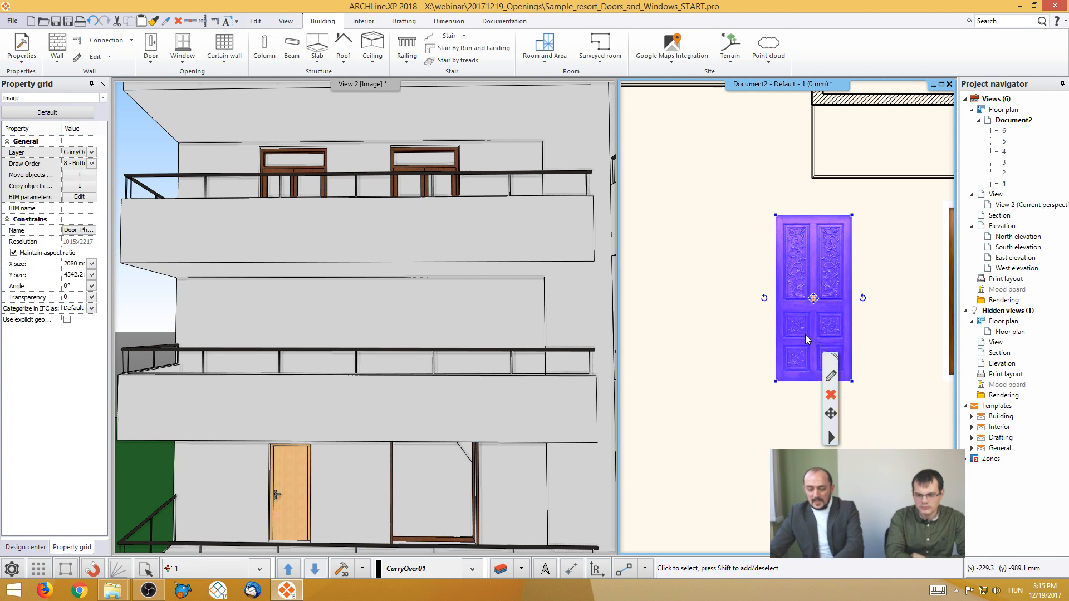
{"action": "key", "text": "Delete"}
{"action": "middle_click_drag", "start_coordinate": [805, 335], "coordinate": [709, 332]}
{"action": "left_click", "coordinate": [882, 293]}
{"action": "key", "text": "Delete"}
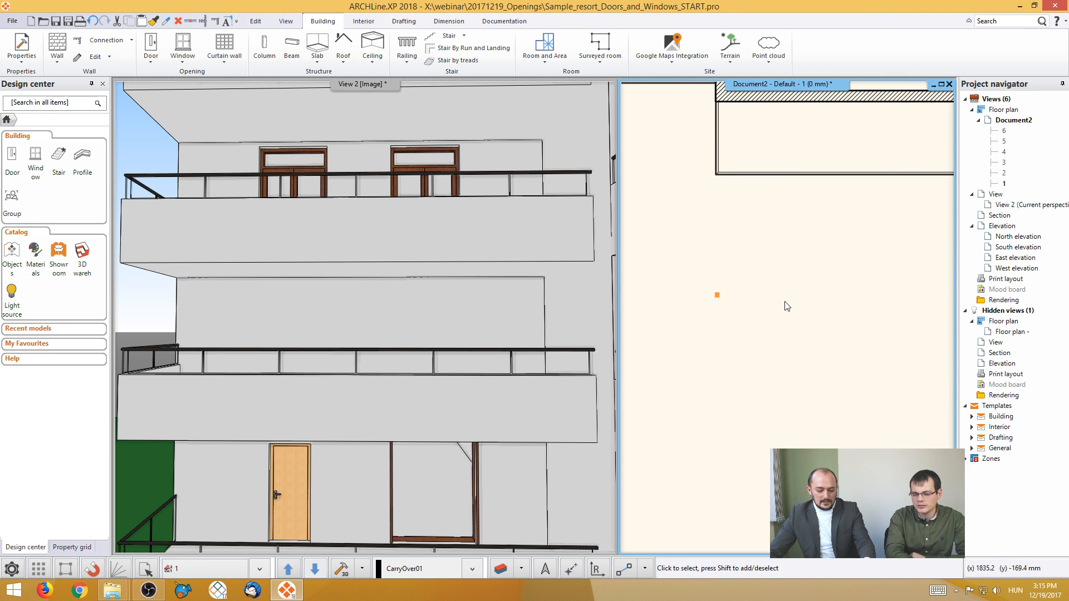
{"action": "middle_click_drag", "start_coordinate": [780, 313], "coordinate": [815, 314]}
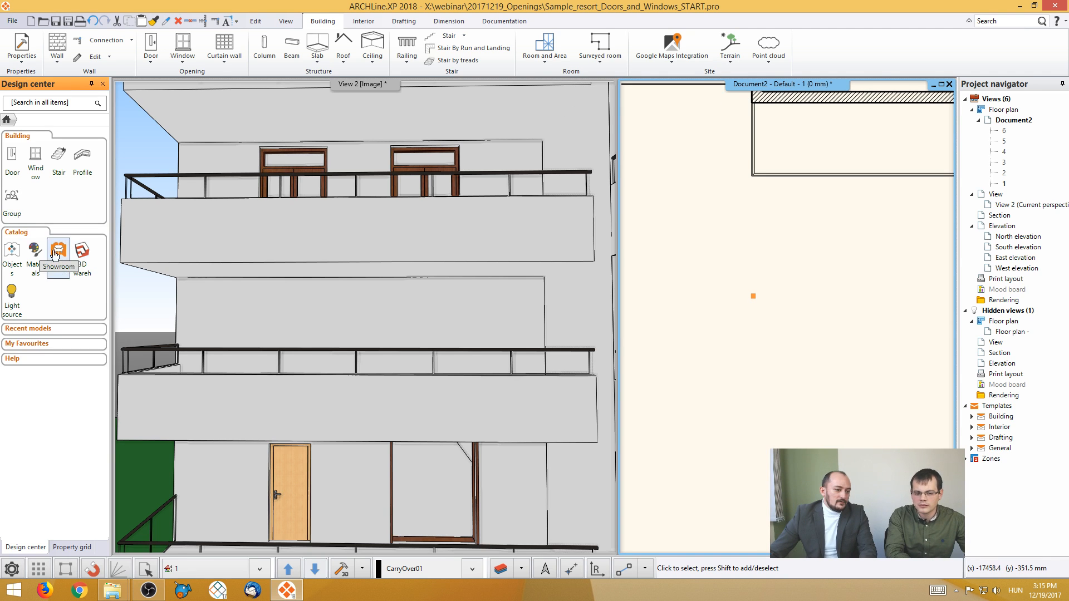
- Apply the Door_Photo_01 material from My > Doors to the ground-floor door in the 3D view, replacing the material on this object only
{"action": "left_click", "coordinate": [35, 253]}
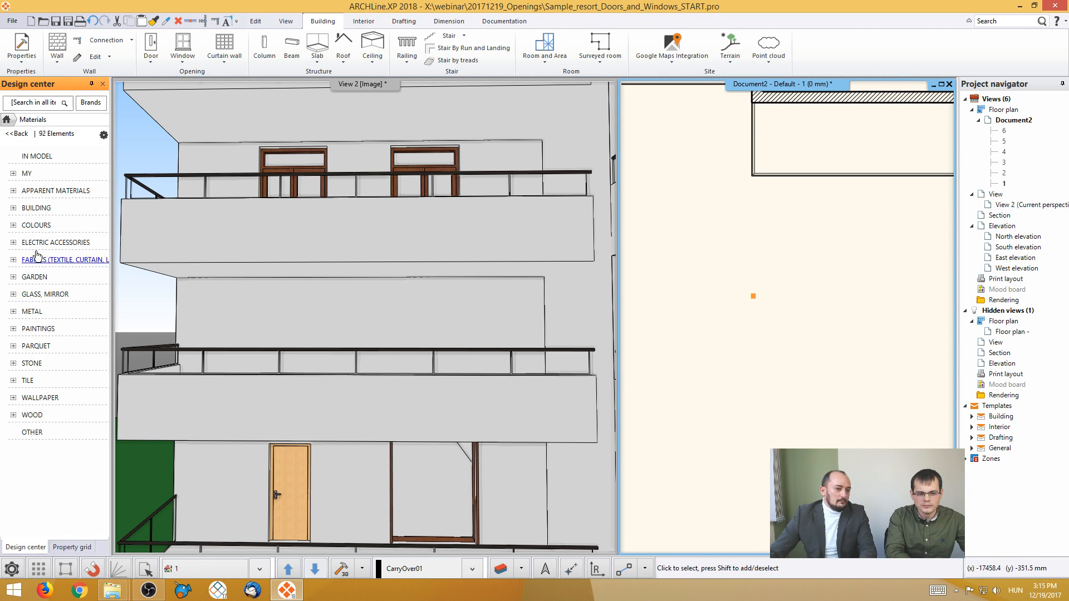
{"action": "left_click", "coordinate": [27, 173]}
{"action": "left_click", "coordinate": [42, 191]}
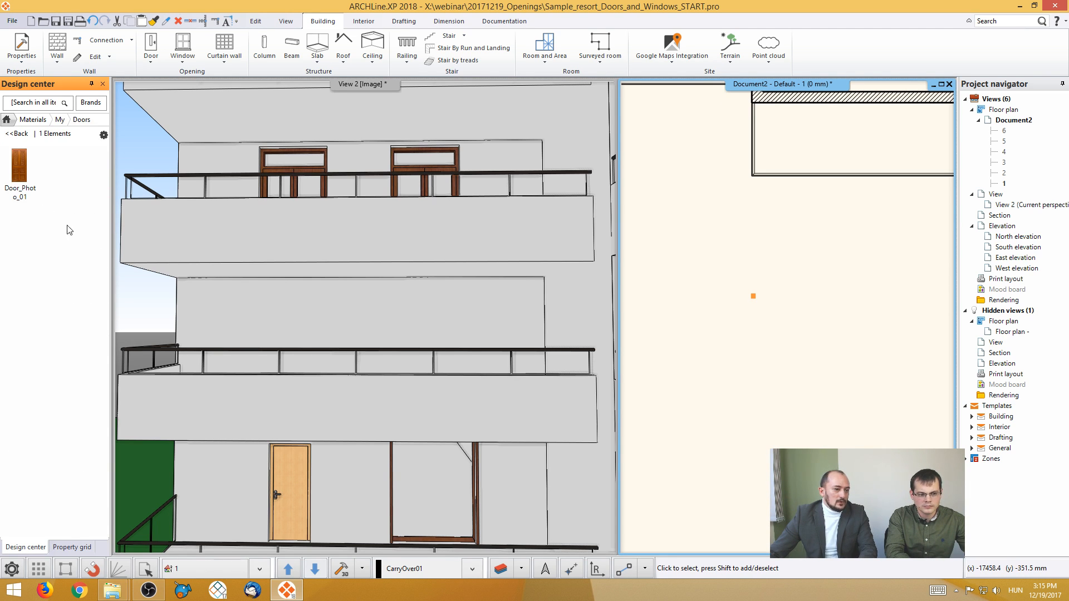
{"action": "left_click_drag", "start_coordinate": [27, 175], "coordinate": [286, 472]}
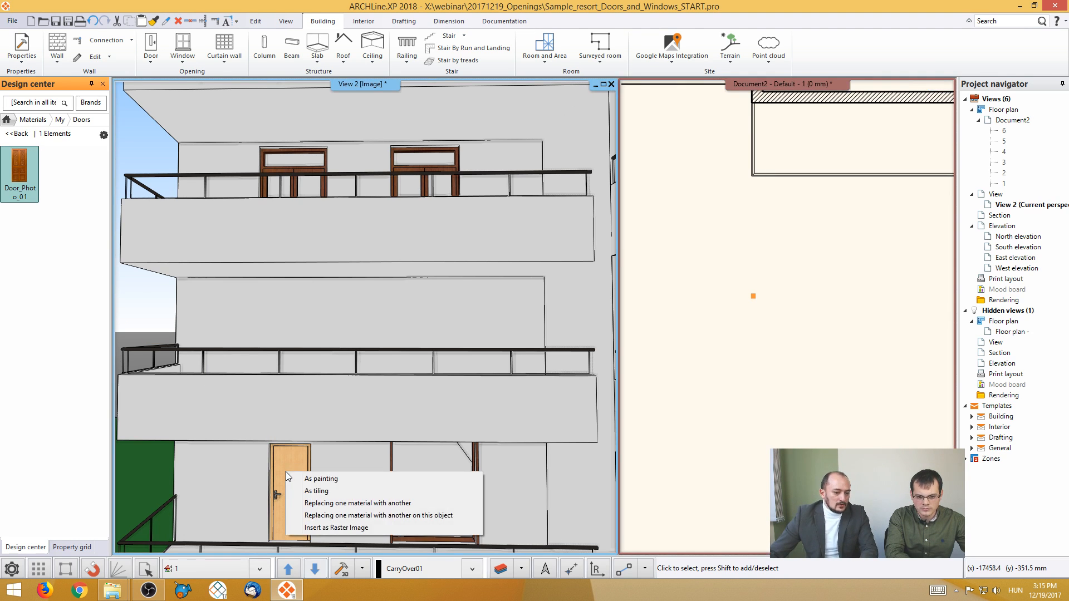
{"action": "left_click", "coordinate": [338, 516]}
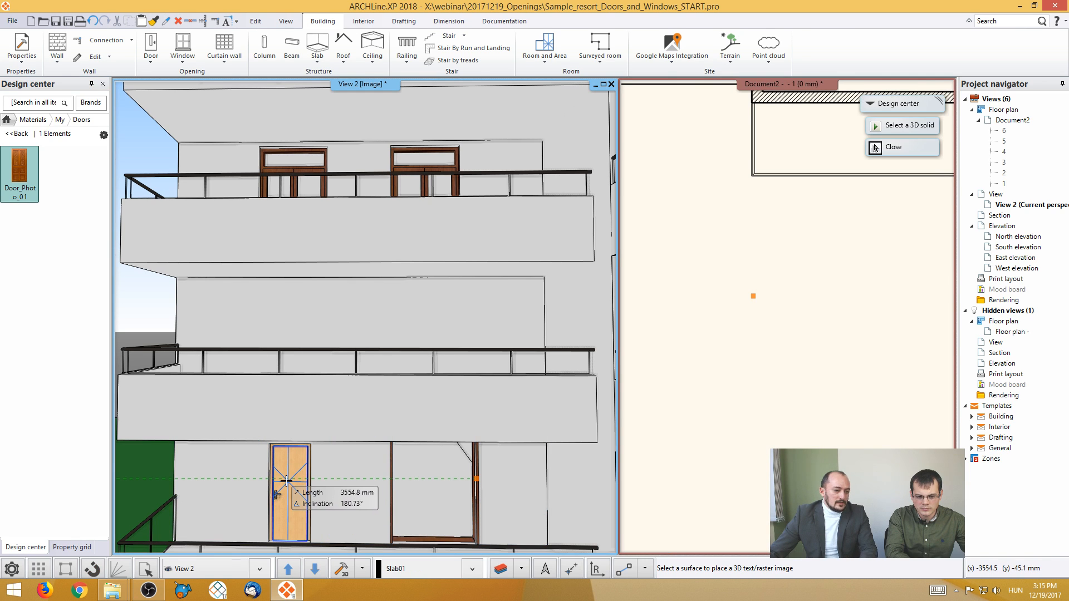
{"action": "left_click", "coordinate": [294, 487]}
{"action": "scroll", "coordinate": [295, 488], "scroll_direction": "up", "scroll_amount": 5}
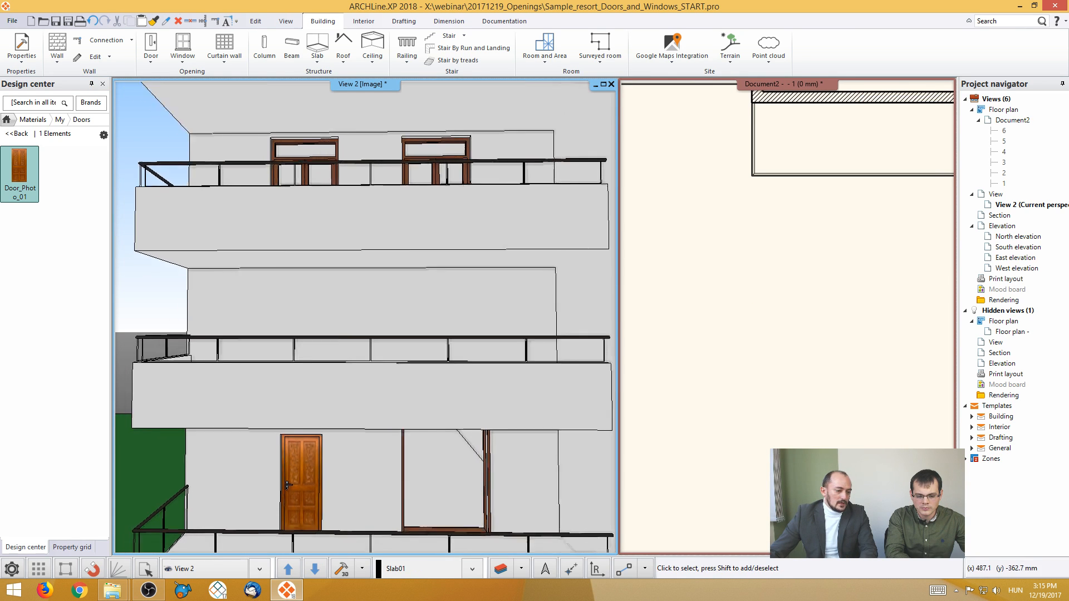
{"action": "middle_click_drag", "start_coordinate": [389, 405], "coordinate": [416, 453]}
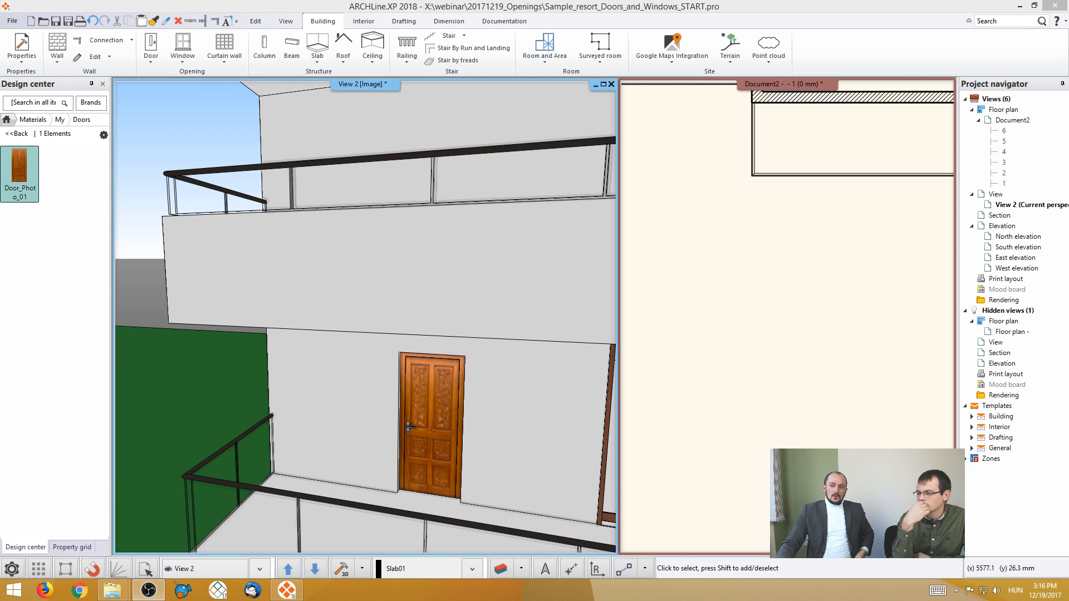
- Open the selection of online BIM libraries for downloading objects
{"action": "left_click", "coordinate": [963, 369]}
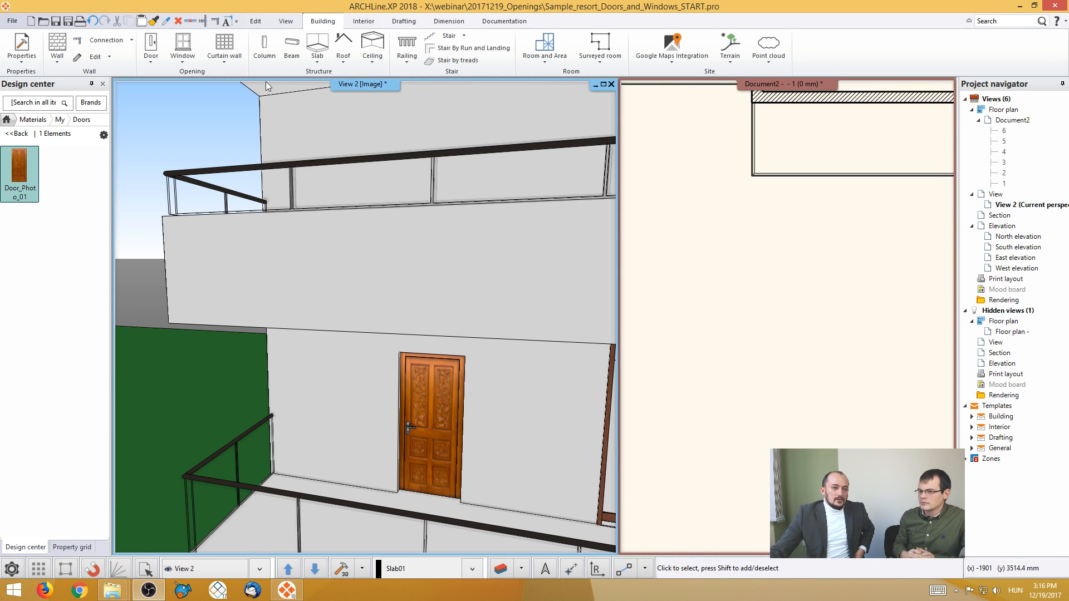
{"action": "left_click", "coordinate": [364, 21]}
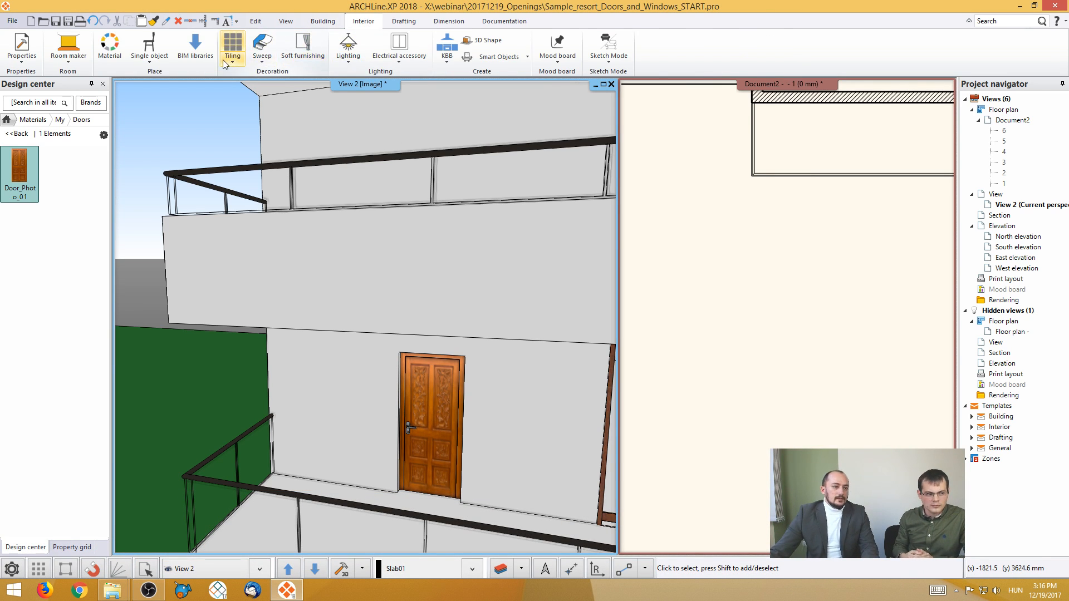
{"action": "left_click", "coordinate": [194, 50]}
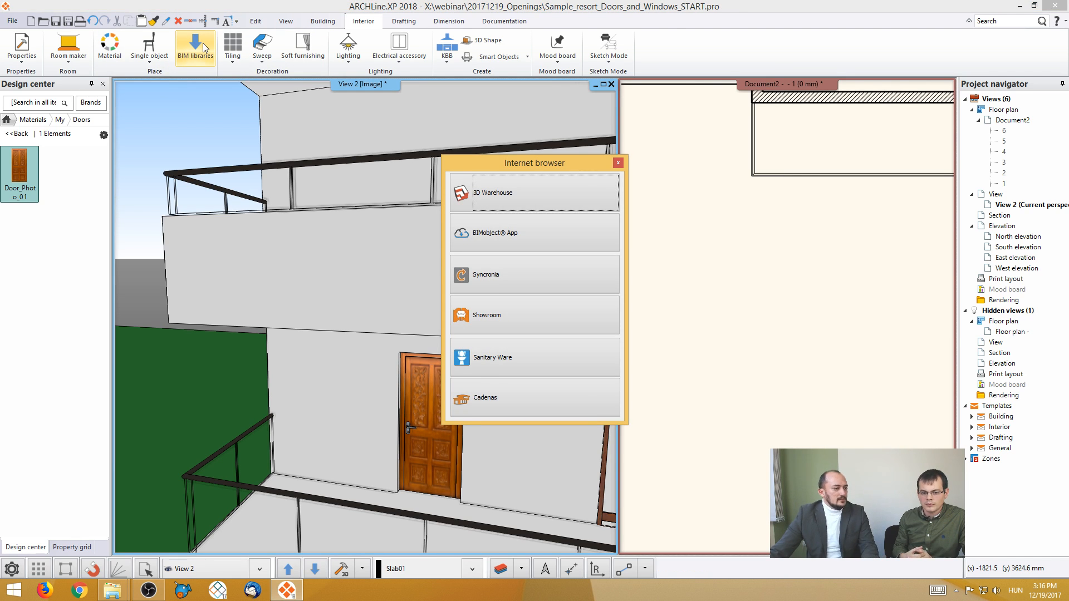
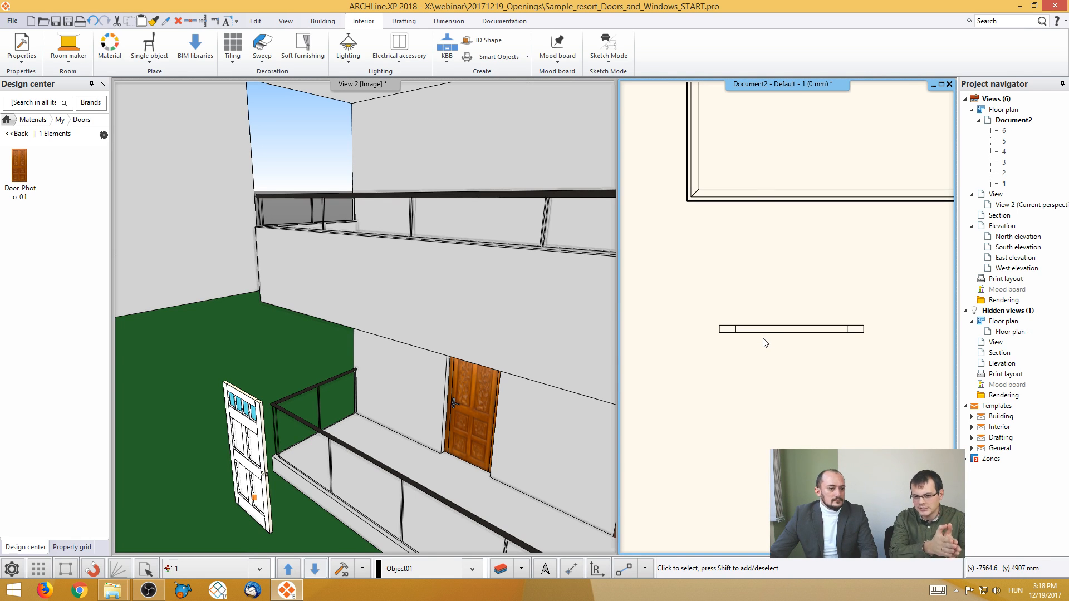
- Try to place a copy of the entry door object in the ground-floor wall beside the existing door
{"action": "left_click", "coordinate": [764, 342]}
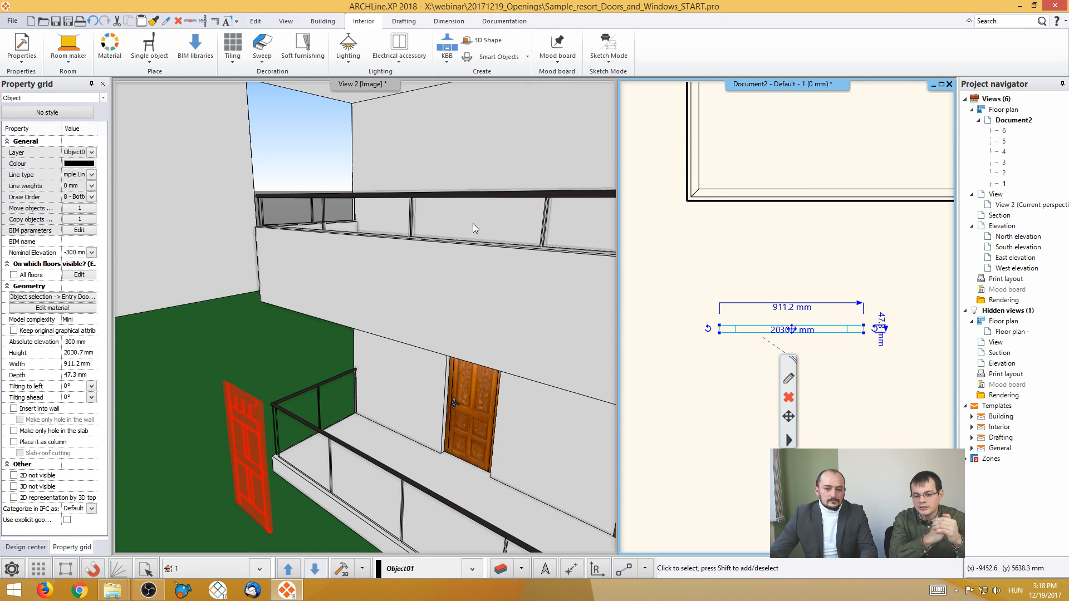
{"action": "scroll", "coordinate": [787, 334], "scroll_direction": "down", "scroll_amount": 1}
{"action": "scroll", "coordinate": [787, 328], "scroll_direction": "down", "scroll_amount": 1}
{"action": "mouse_move", "coordinate": [788, 320]}
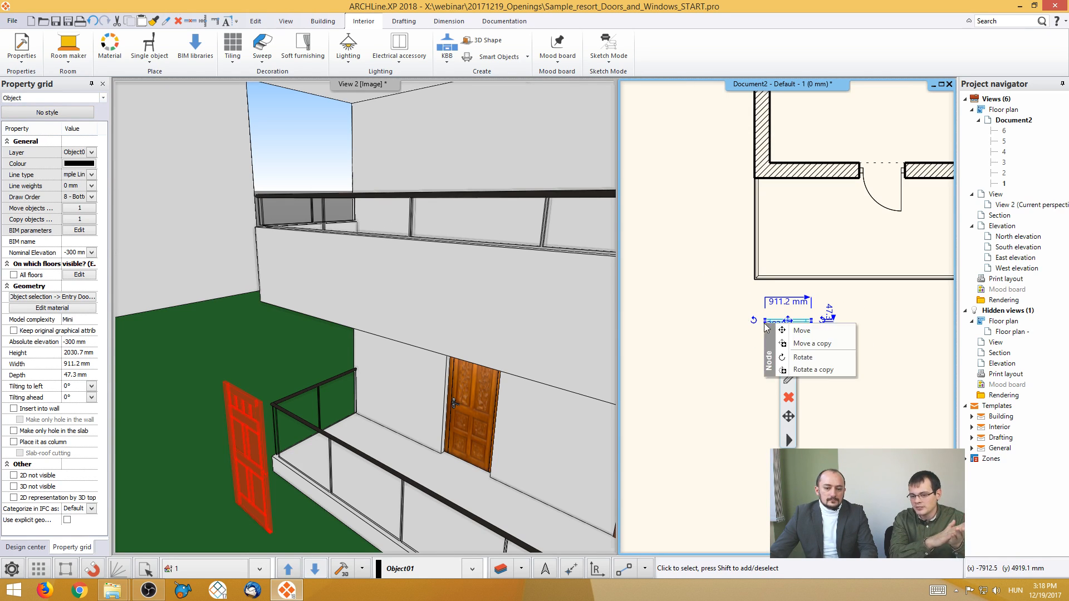
{"action": "left_click", "coordinate": [810, 344]}
{"action": "left_click", "coordinate": [811, 176]}
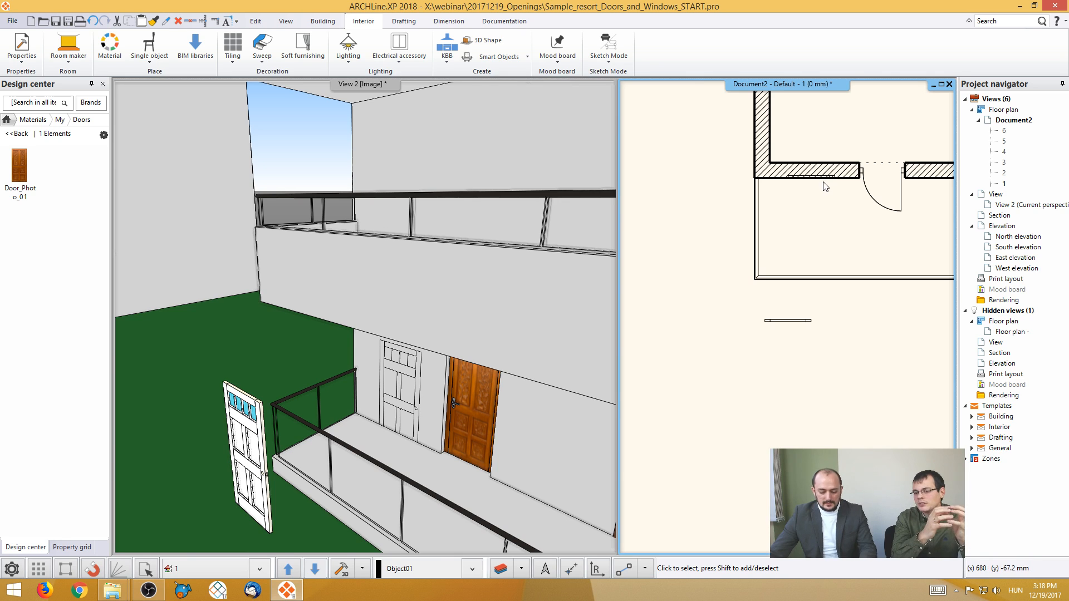
{"action": "key", "text": "ctrl+z"}
- Create a new door with Convert object to door, using the downloaded entry door object as the reference
{"action": "middle_click_drag", "start_coordinate": [817, 226], "coordinate": [791, 228]}
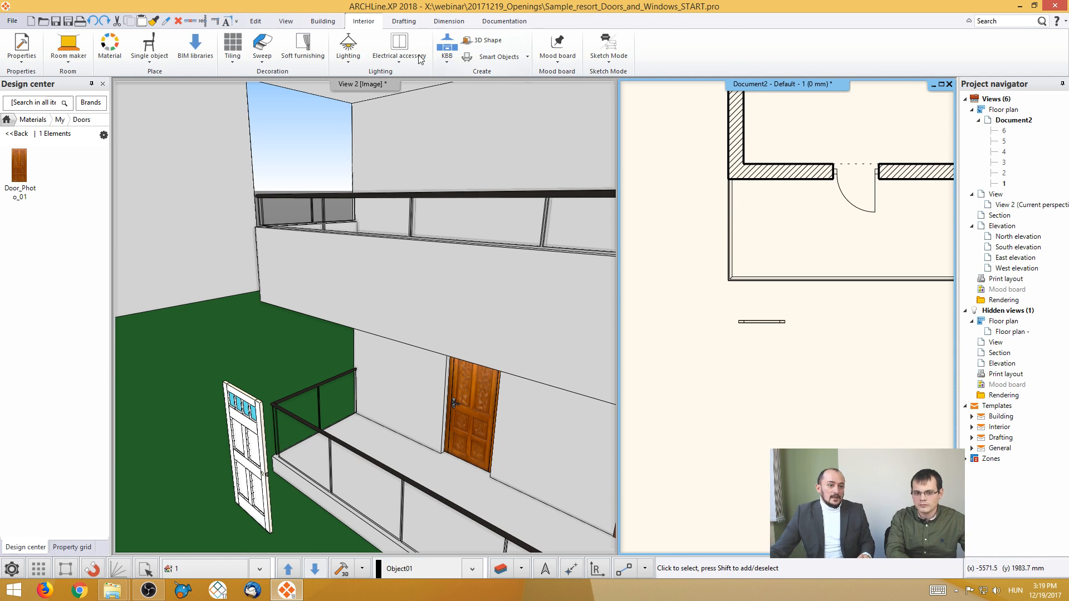
{"action": "left_click", "coordinate": [329, 23]}
{"action": "left_click", "coordinate": [150, 60]}
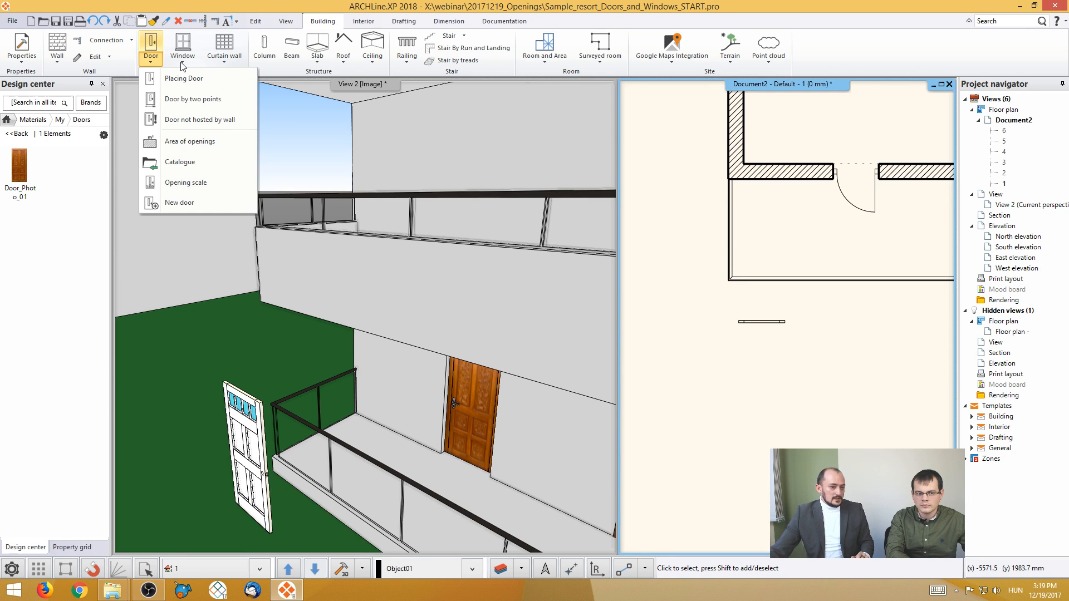
{"action": "left_click", "coordinate": [198, 203]}
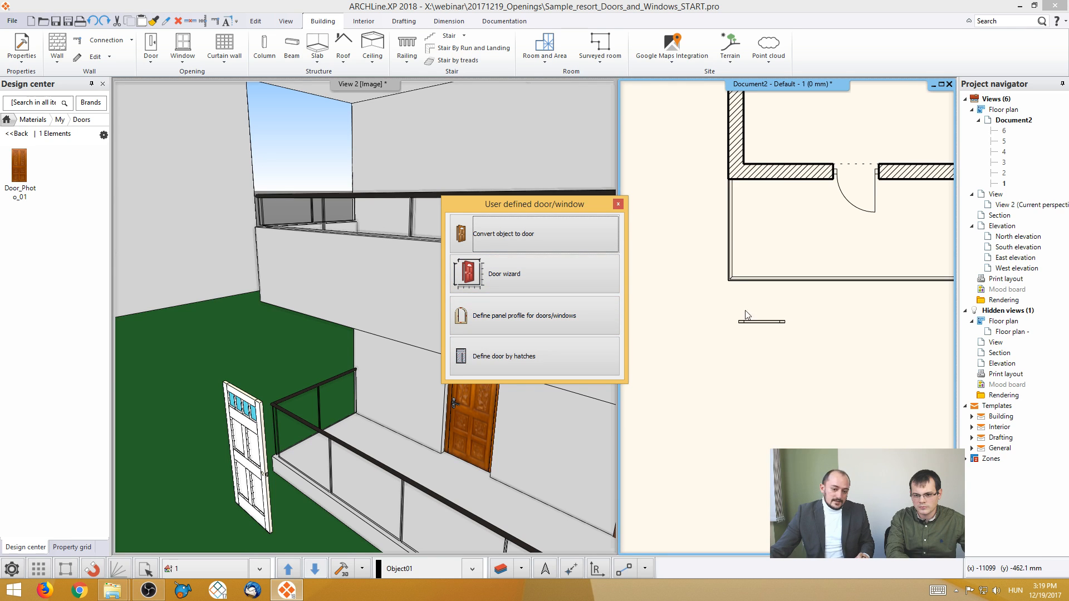
{"action": "left_click", "coordinate": [539, 240]}
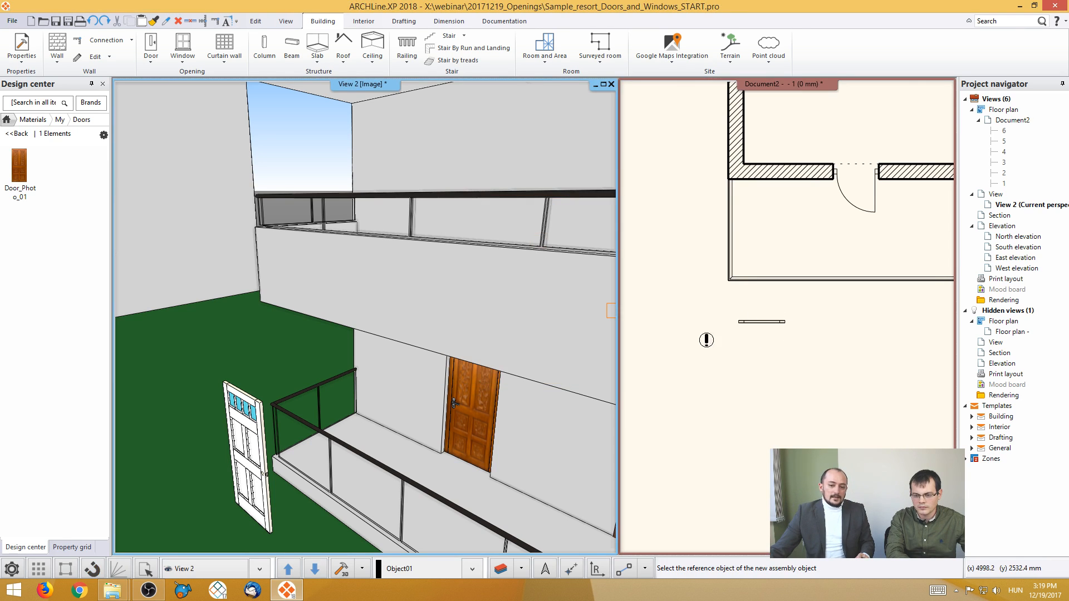
{"action": "left_click", "coordinate": [286, 456]}
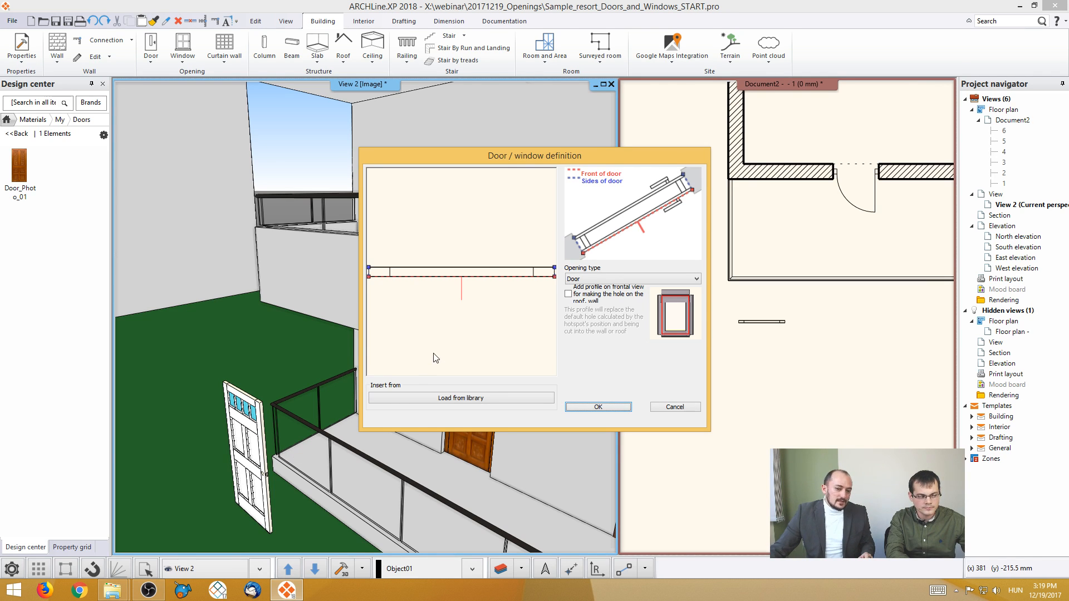
- Move the hotspots at one end of the door away from its corners and snap them back onto the corners
{"action": "scroll", "coordinate": [435, 355], "scroll_direction": "down", "scroll_amount": 2}
{"action": "middle_click_drag", "start_coordinate": [436, 333], "coordinate": [482, 331]}
{"action": "left_click_drag", "start_coordinate": [441, 282], "coordinate": [412, 249]}
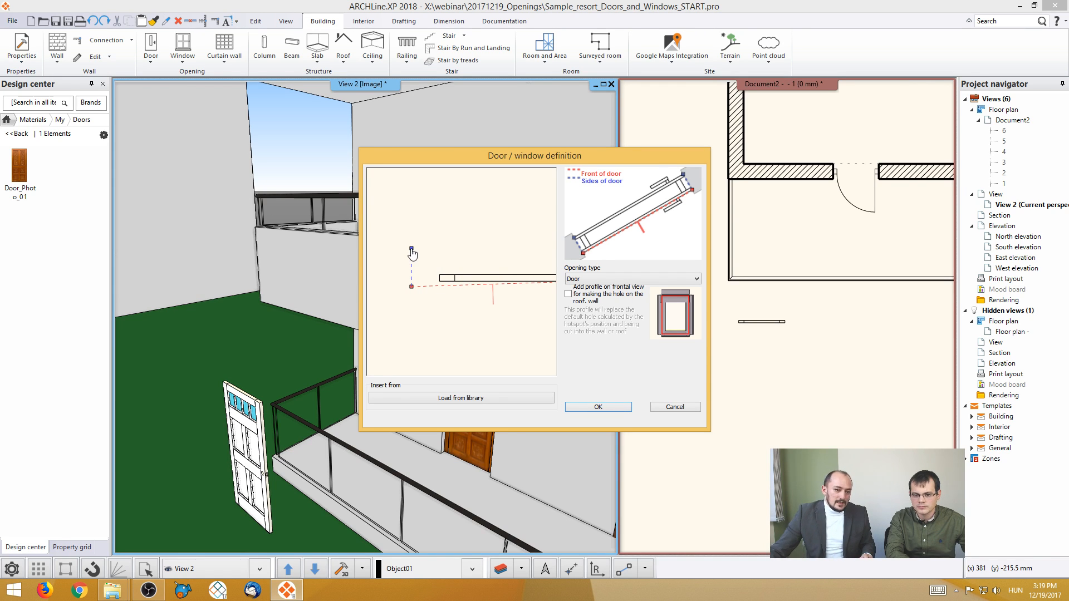
{"action": "left_click_drag", "start_coordinate": [411, 250], "coordinate": [440, 275]}
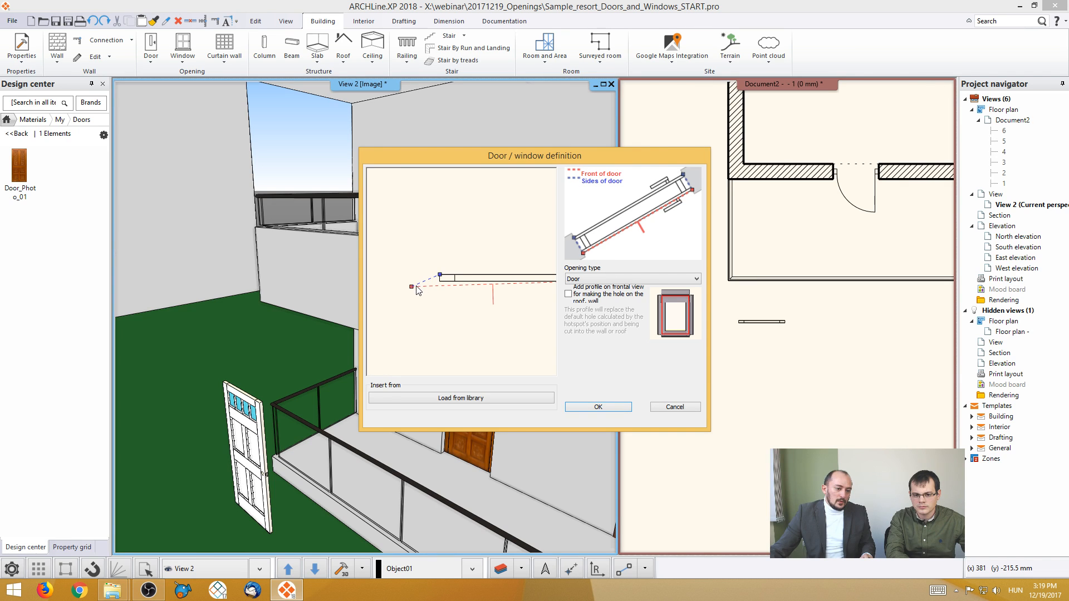
{"action": "scroll", "coordinate": [413, 288], "scroll_direction": "down", "scroll_amount": 1}
{"action": "left_click_drag", "start_coordinate": [413, 288], "coordinate": [443, 280]}
{"action": "middle_click_drag", "start_coordinate": [501, 297], "coordinate": [445, 321]}
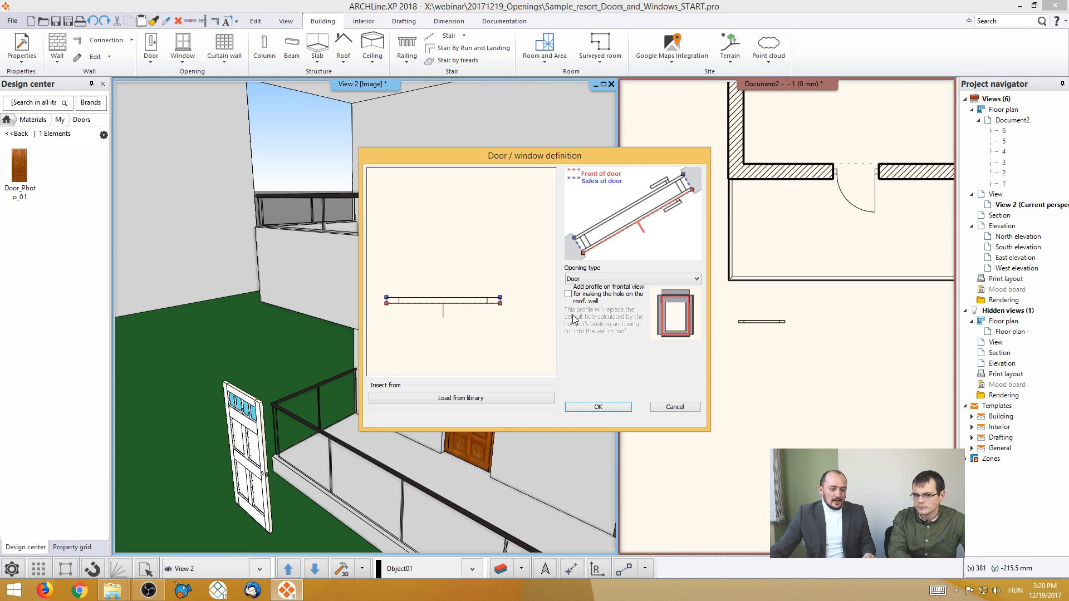
- Check the available opening types, keep Door, and confirm the door definition
{"action": "left_click", "coordinate": [620, 280]}
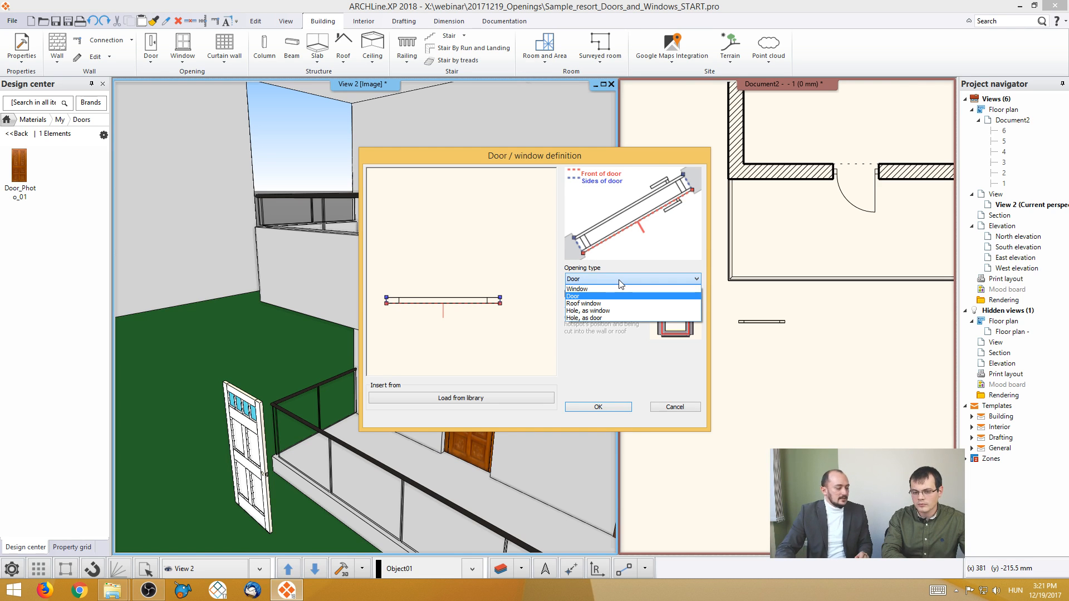
{"action": "left_click", "coordinate": [621, 285]}
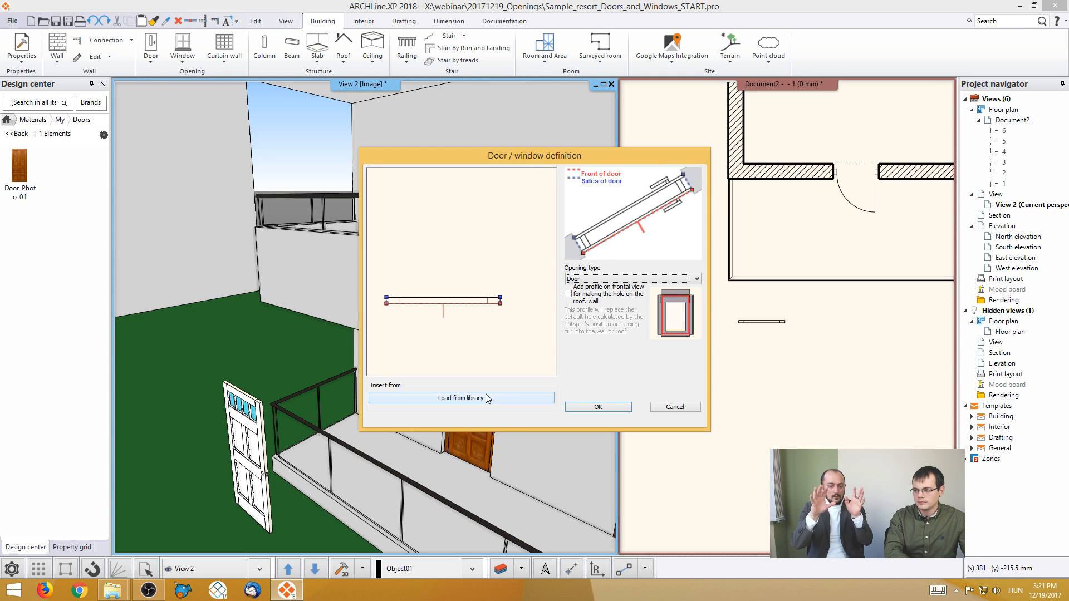
{"action": "left_click", "coordinate": [589, 408]}
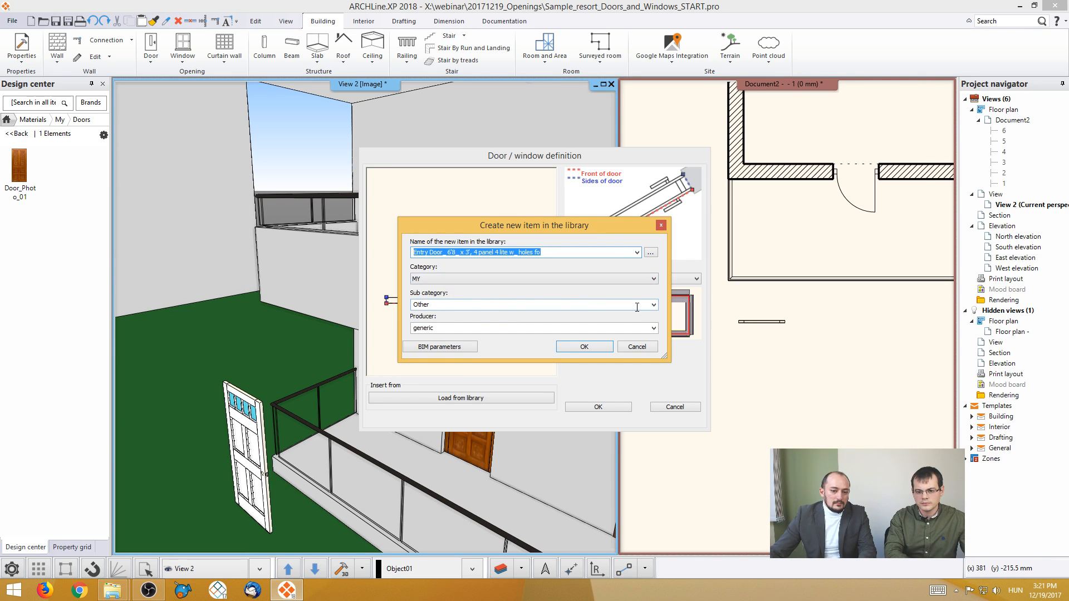
- Set the library item's sub category to Door and shorten its name to Entry Door_ 6'8_ x 3', 4 panel 4 lite
{"action": "left_click", "coordinate": [654, 305]}
{"action": "left_click", "coordinate": [437, 305]}
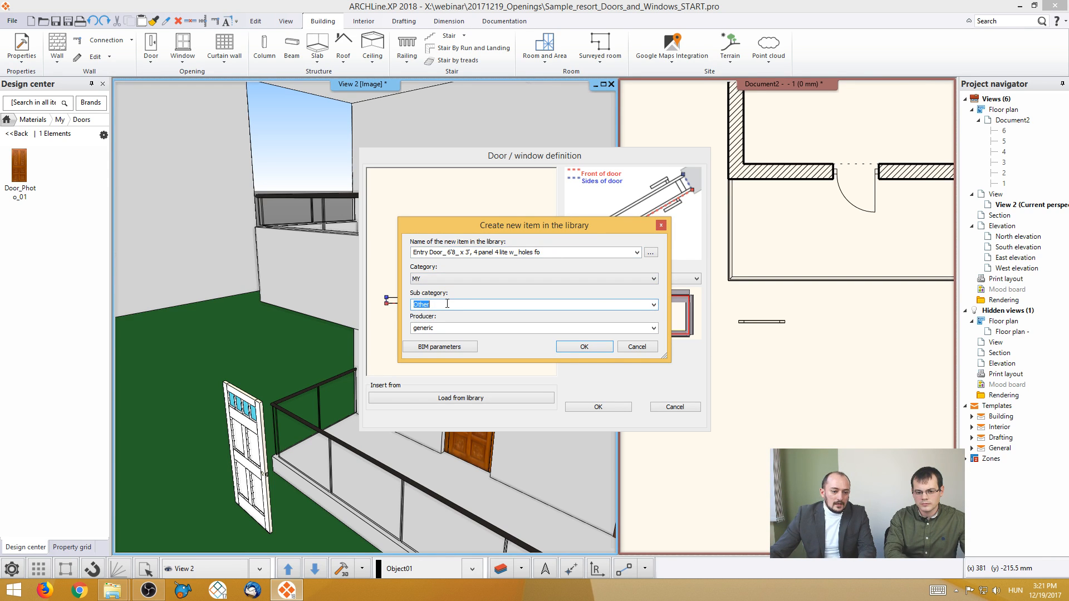
{"action": "type", "text": "Do"}
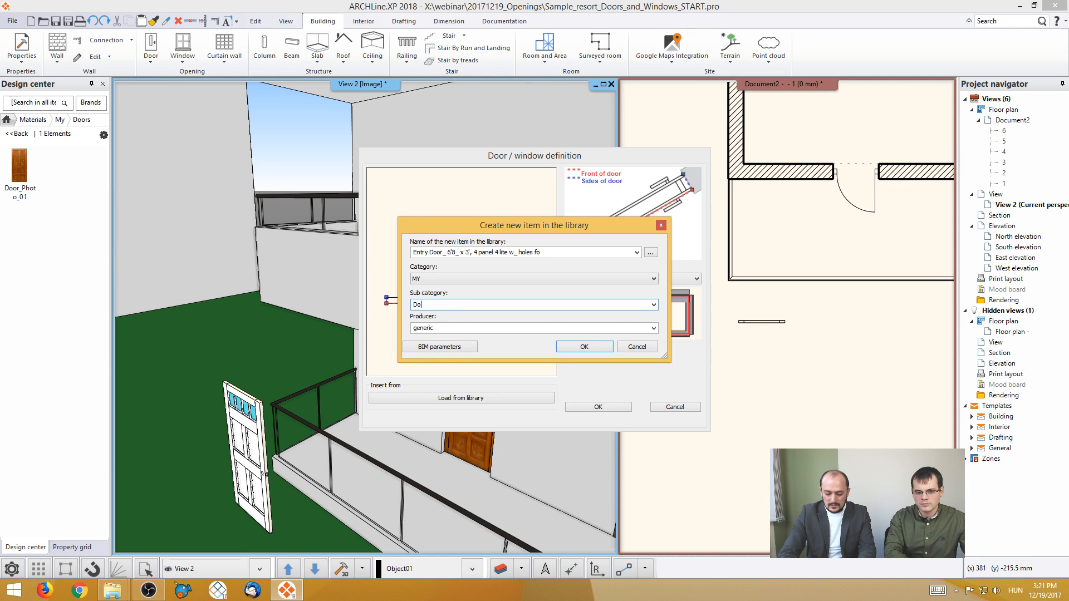
{"action": "type", "text": "or"}
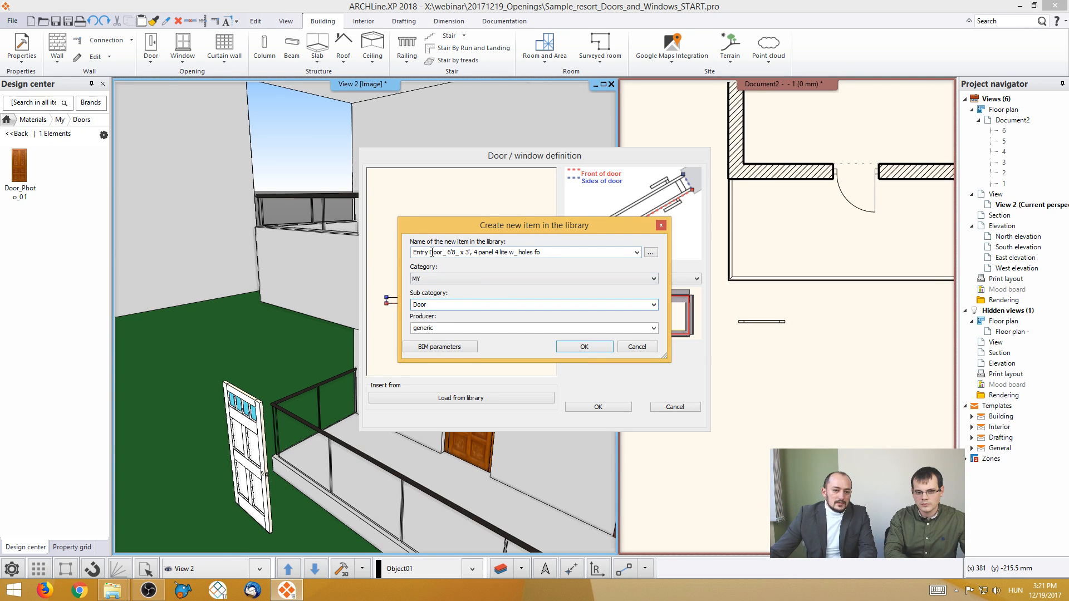
{"action": "left_click", "coordinate": [515, 252]}
{"action": "left_click_drag", "start_coordinate": [509, 253], "coordinate": [612, 265]}
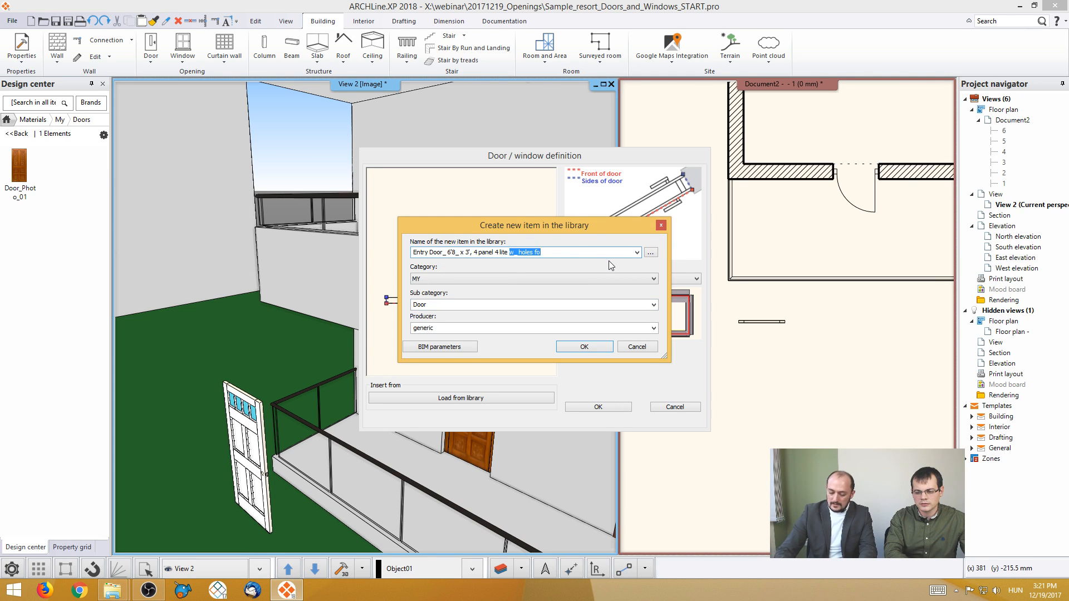
{"action": "key", "text": "Delete"}
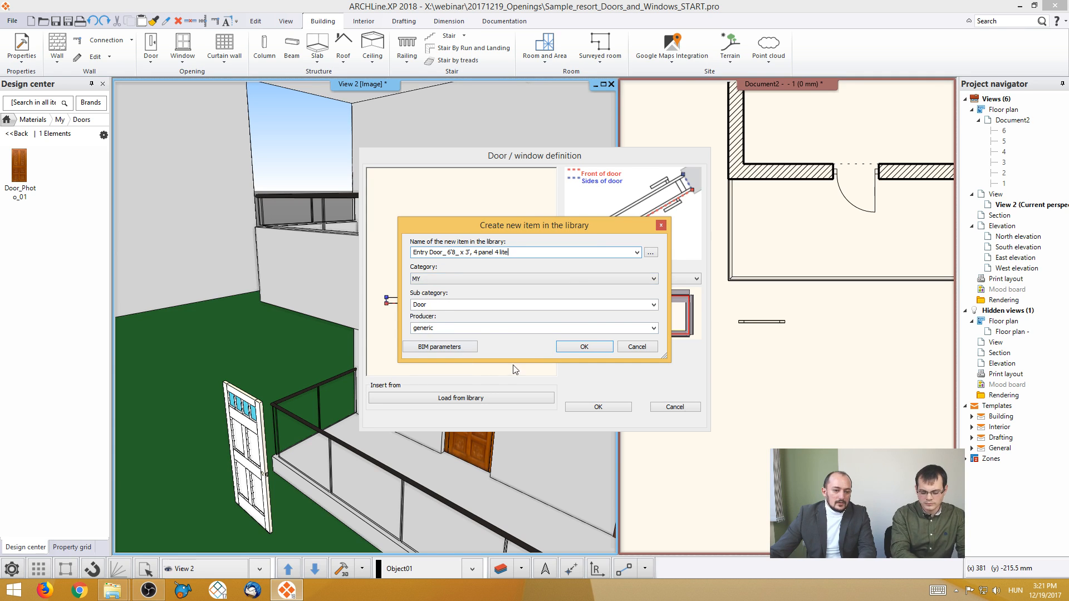
- Review the Pset_DoorWindowGlazingType group in the item's BIM parameters and create the door in the library
{"action": "left_click", "coordinate": [465, 349]}
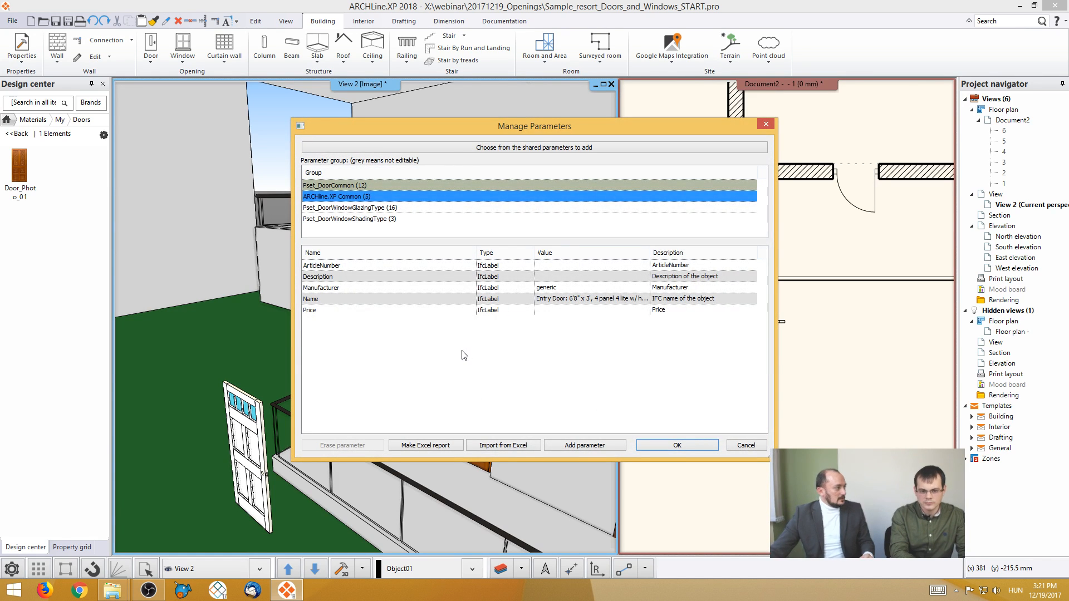
{"action": "left_click", "coordinate": [383, 208]}
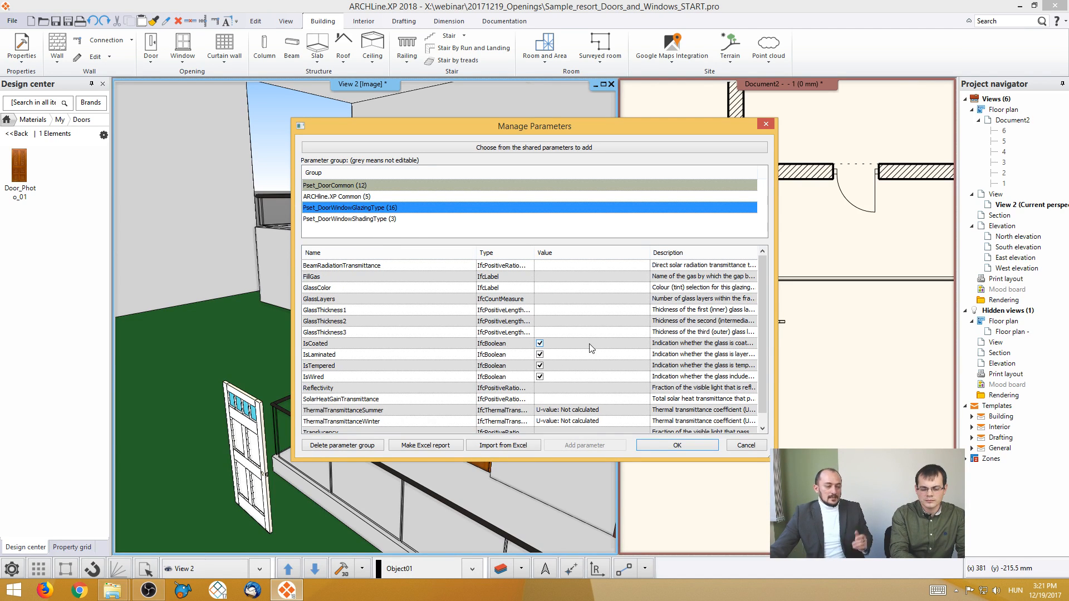
{"action": "left_click", "coordinate": [645, 447]}
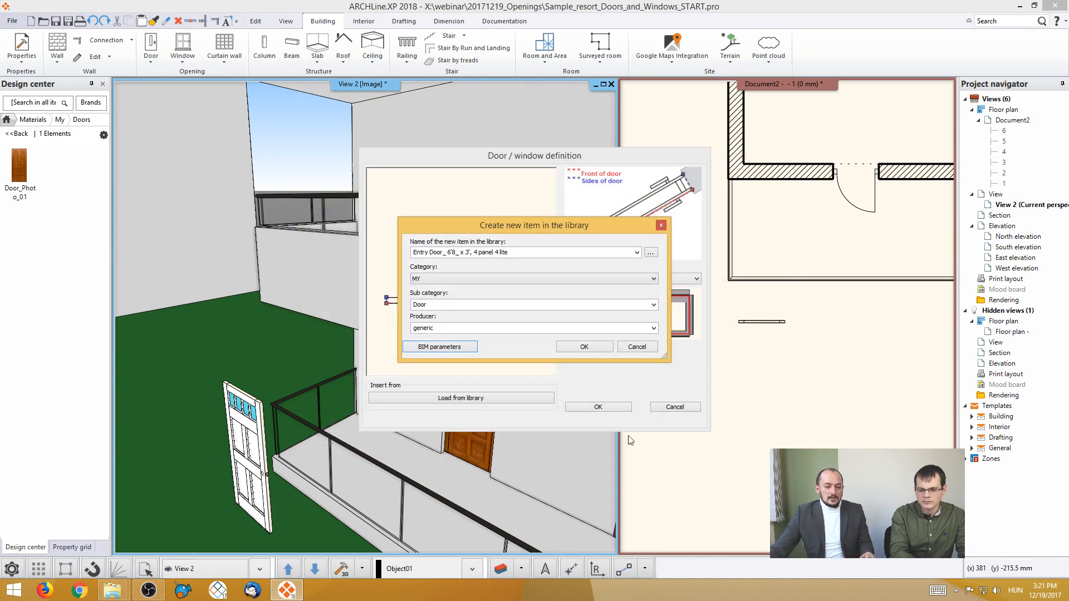
{"action": "left_click", "coordinate": [586, 354]}
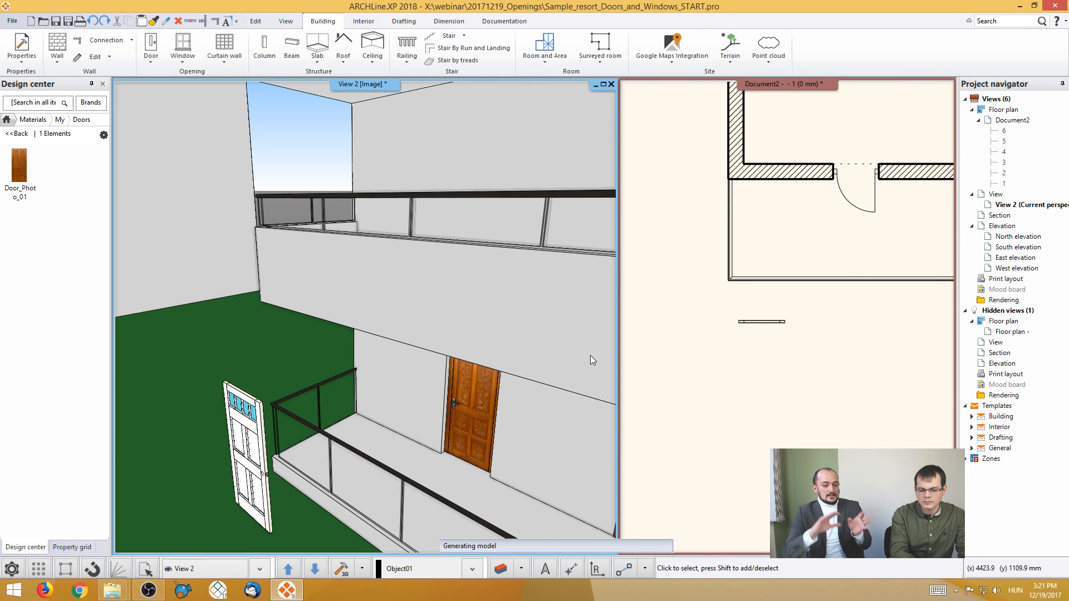
- Delete the original freestanding entry door object from the floor plan
{"action": "left_click", "coordinate": [771, 339]}
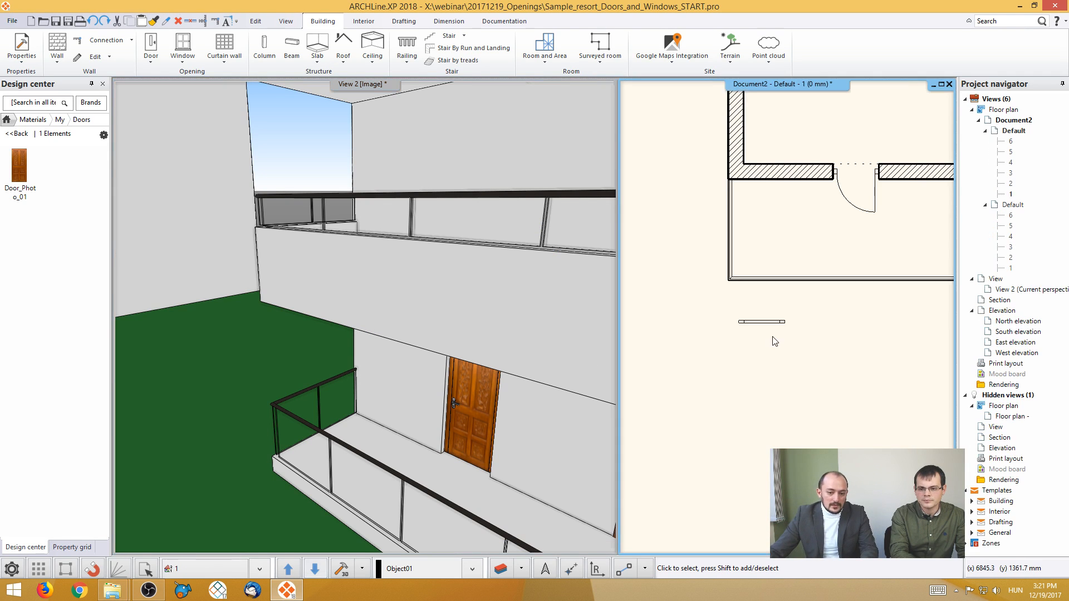
{"action": "left_click", "coordinate": [767, 336]}
{"action": "key", "text": "Delete"}
- Place the converted entry door in the ground-floor wall between the corner and the existing door, opening outward
{"action": "middle_click_drag", "start_coordinate": [841, 217], "coordinate": [782, 320]}
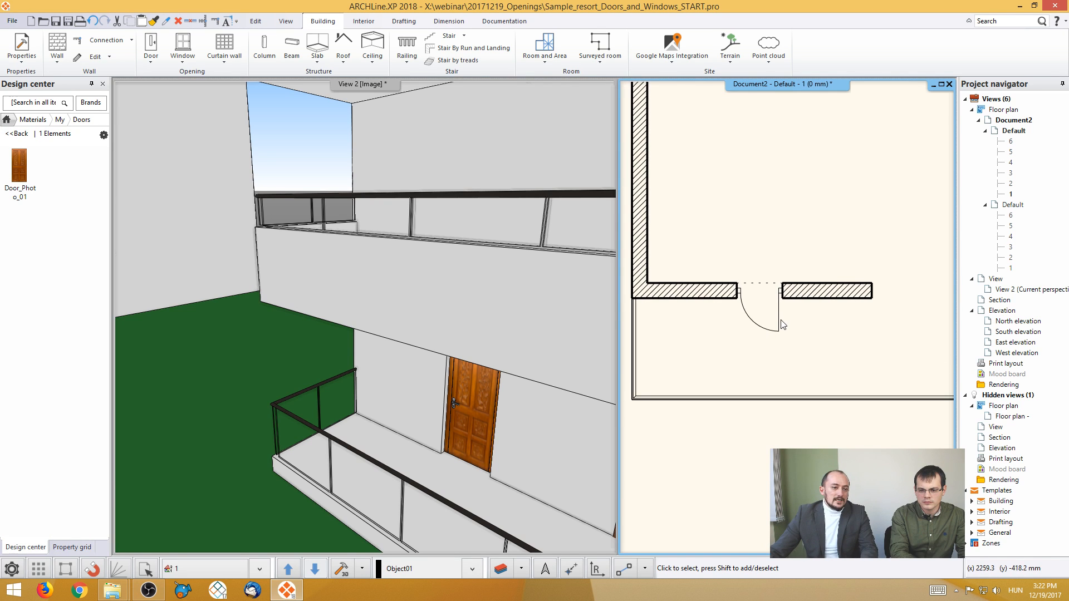
{"action": "left_click", "coordinate": [151, 48]}
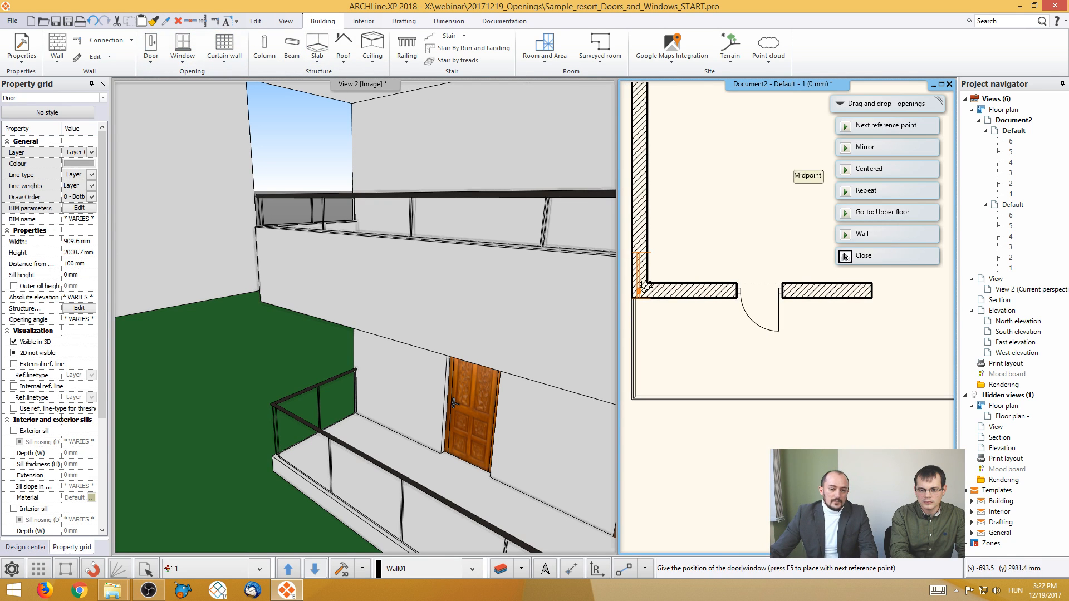
{"action": "left_click", "coordinate": [660, 304]}
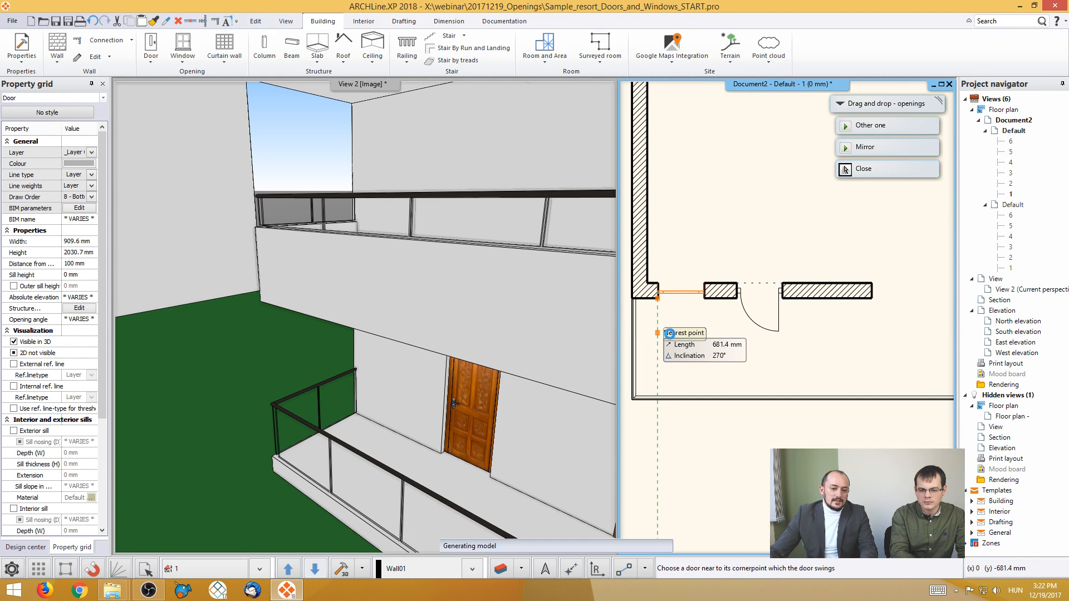
{"action": "left_click", "coordinate": [686, 330]}
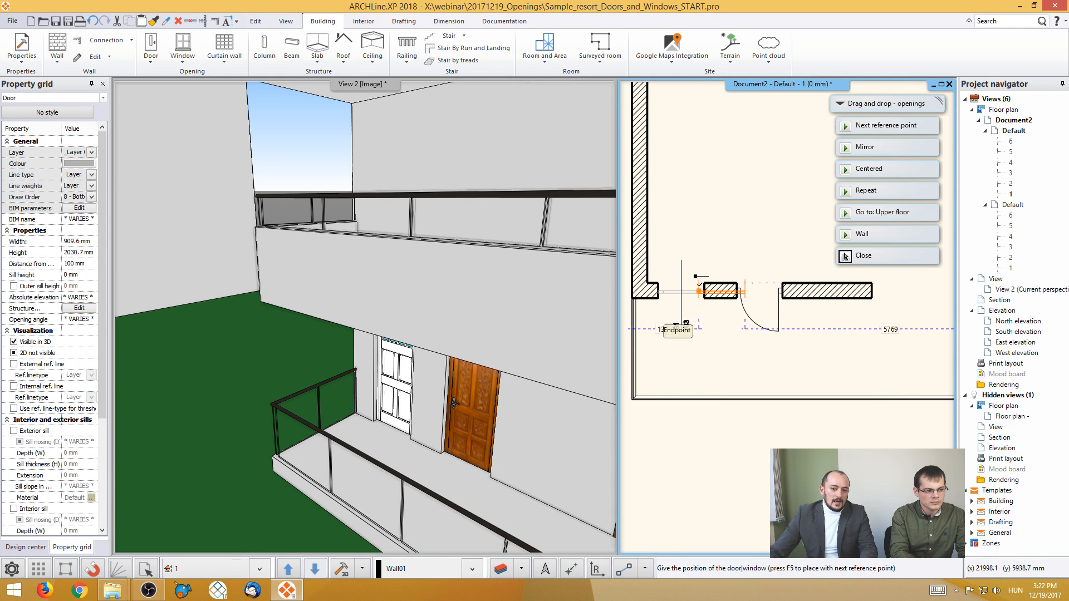
{"action": "key", "text": "Escape"}
- Compare both ground-floor doors in 3D and inspect the photo-material door's properties and dimensions from the floor plan
{"action": "scroll", "coordinate": [423, 402], "scroll_direction": "up", "scroll_amount": 1}
{"action": "middle_click_drag", "start_coordinate": [423, 402], "coordinate": [355, 402]}
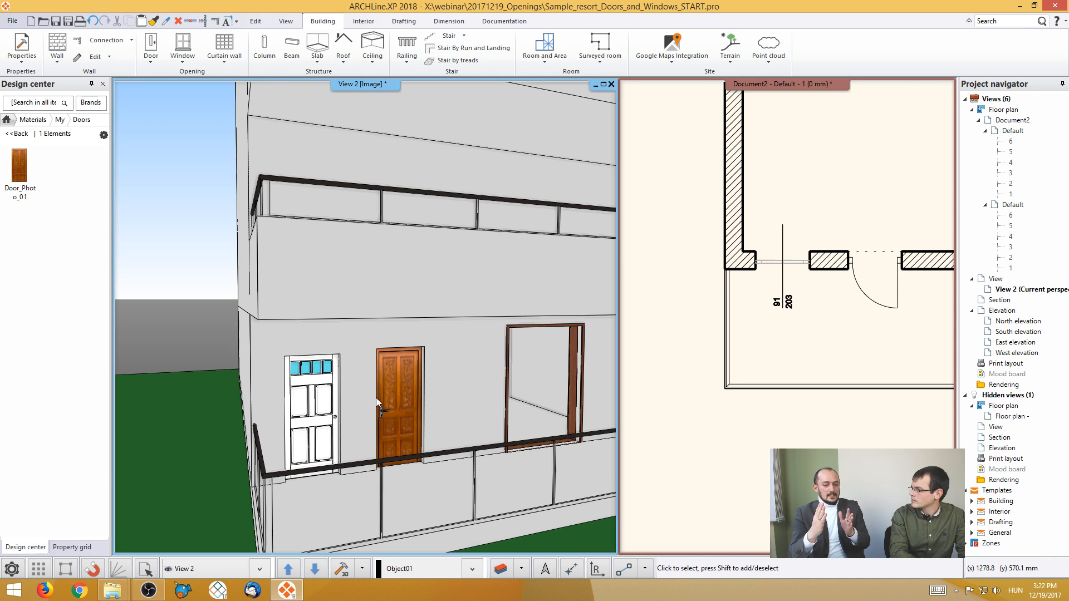
{"action": "middle_click_drag", "start_coordinate": [786, 257], "coordinate": [654, 310]}
{"action": "scroll", "coordinate": [770, 299], "scroll_direction": "up", "scroll_amount": 2}
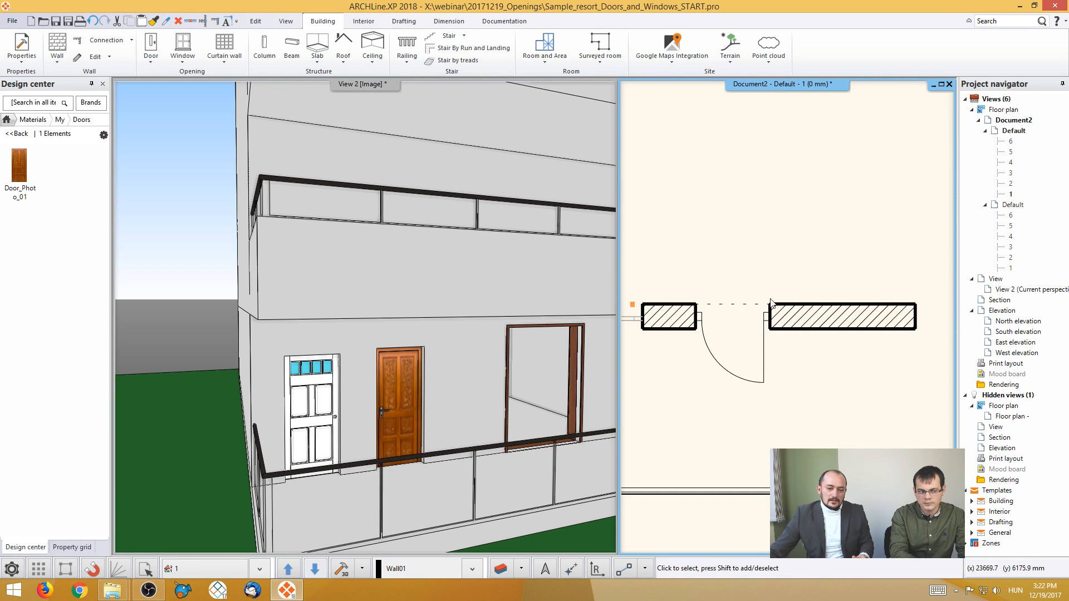
{"action": "scroll", "coordinate": [772, 303], "scroll_direction": "up", "scroll_amount": 2}
{"action": "left_click", "coordinate": [790, 330]}
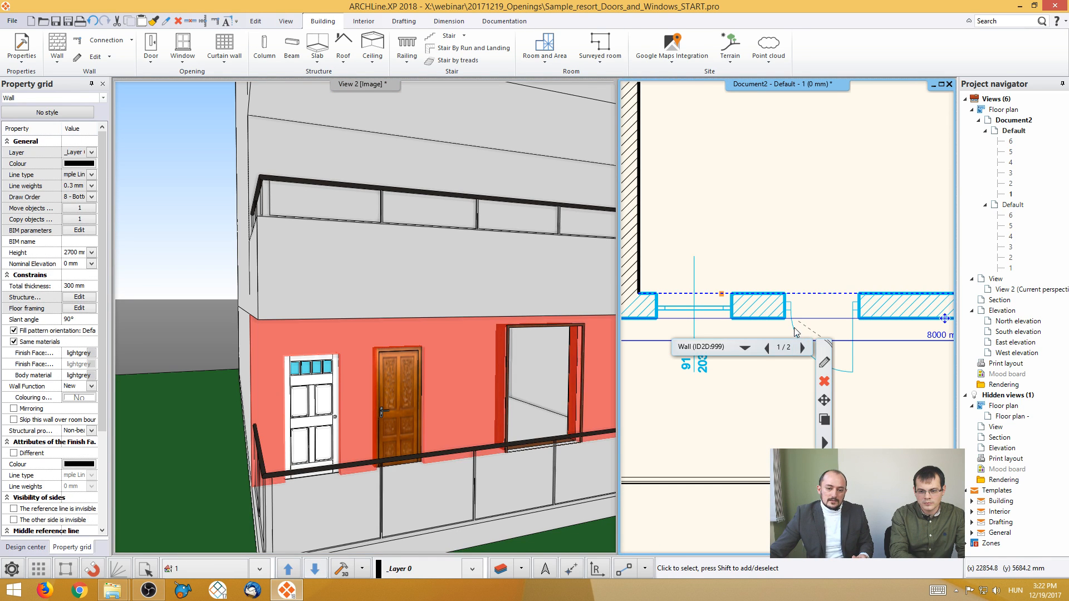
{"action": "left_click", "coordinate": [795, 333]}
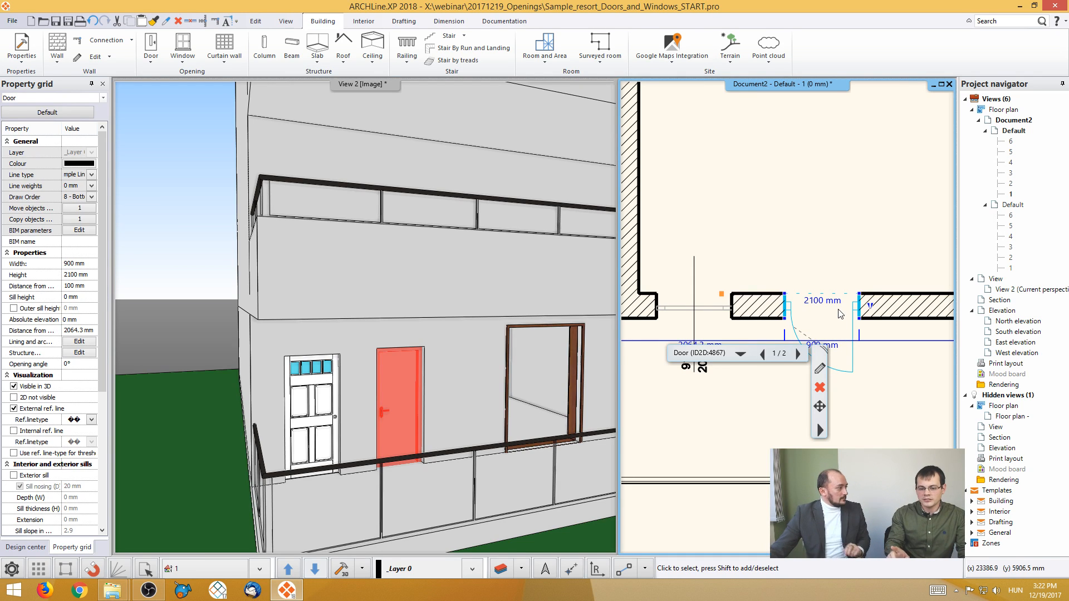
{"action": "left_click", "coordinate": [806, 212]}
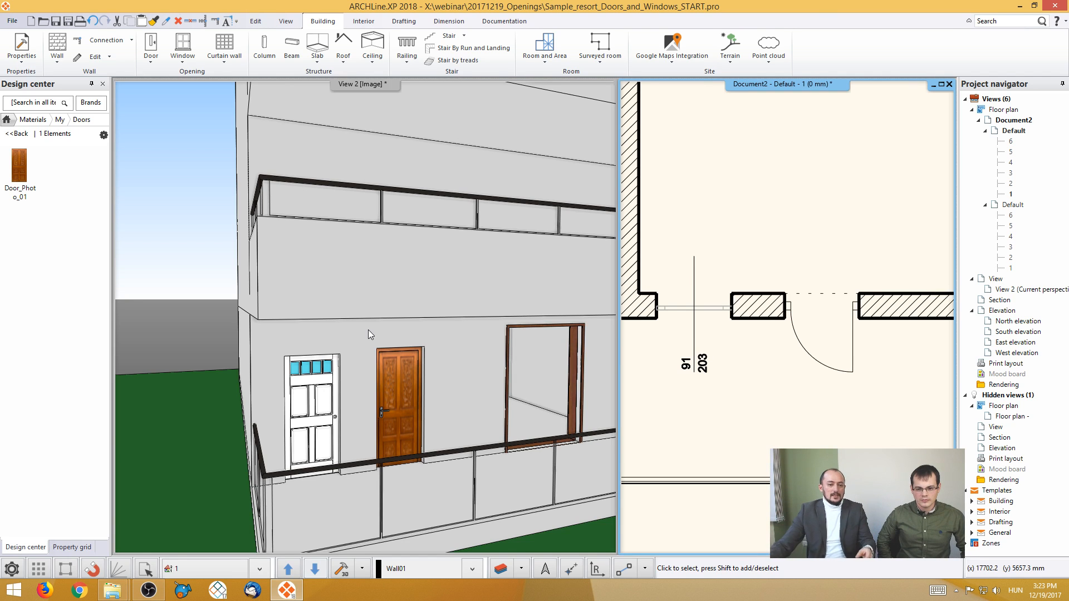
- Set the wooden photo-material door's width to 1200 mm through its dimension in the 3D view
{"action": "left_click", "coordinate": [398, 396]}
{"action": "left_click", "coordinate": [398, 394]}
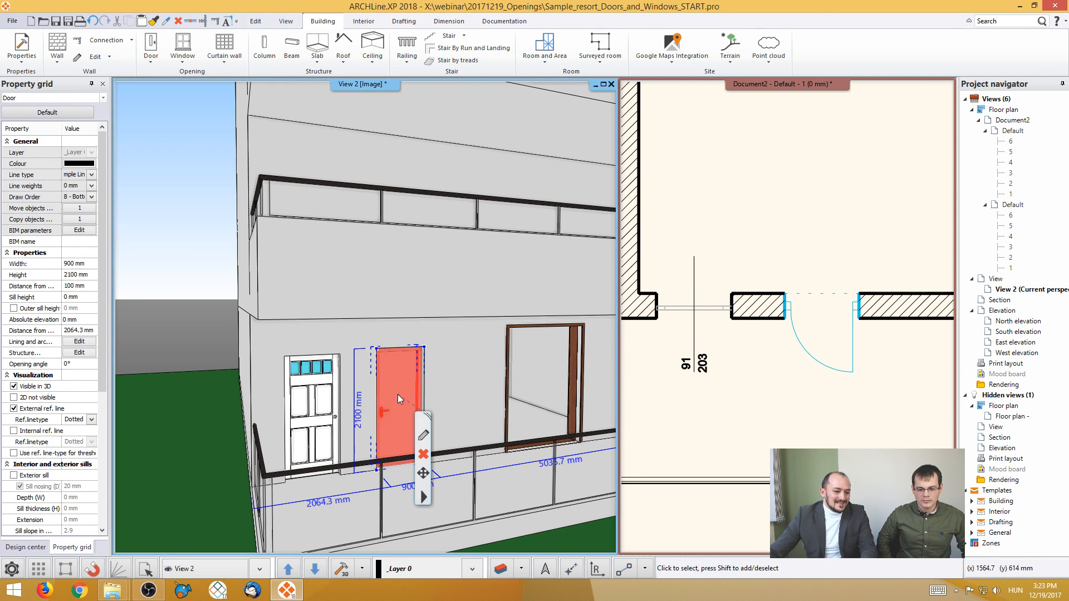
{"action": "middle_click_drag", "start_coordinate": [408, 497], "coordinate": [390, 494]}
{"action": "left_click", "coordinate": [391, 496]}
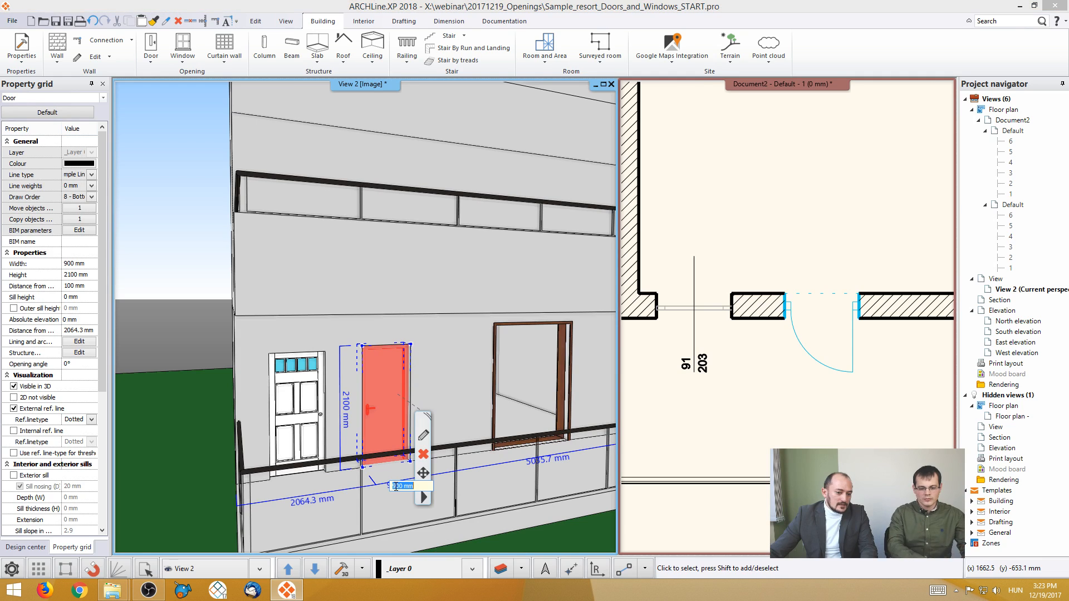
{"action": "type", "text": "1200"}
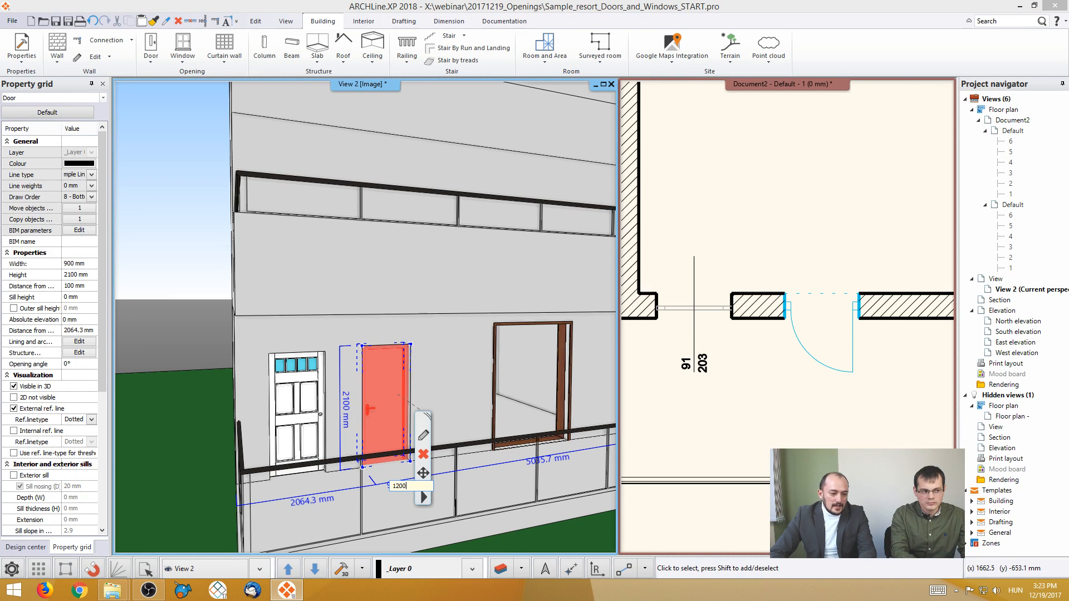
{"action": "key", "text": "Return"}
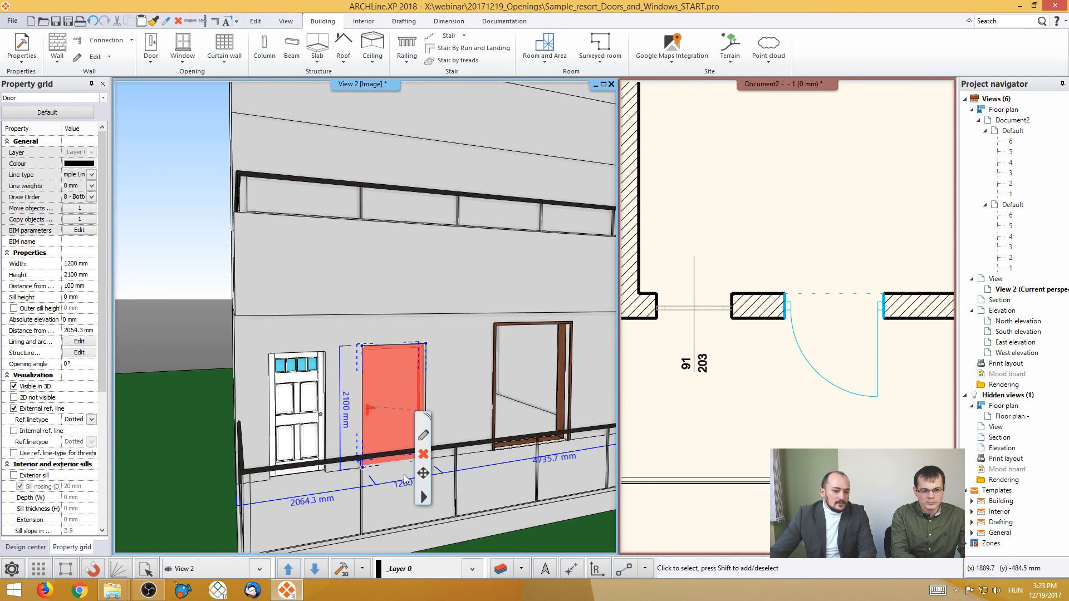
{"action": "key", "text": "Escape"}
- Undo and redo the wooden door's width change to compare how its photo material stretches
{"action": "scroll", "coordinate": [403, 407], "scroll_direction": "up", "scroll_amount": 3}
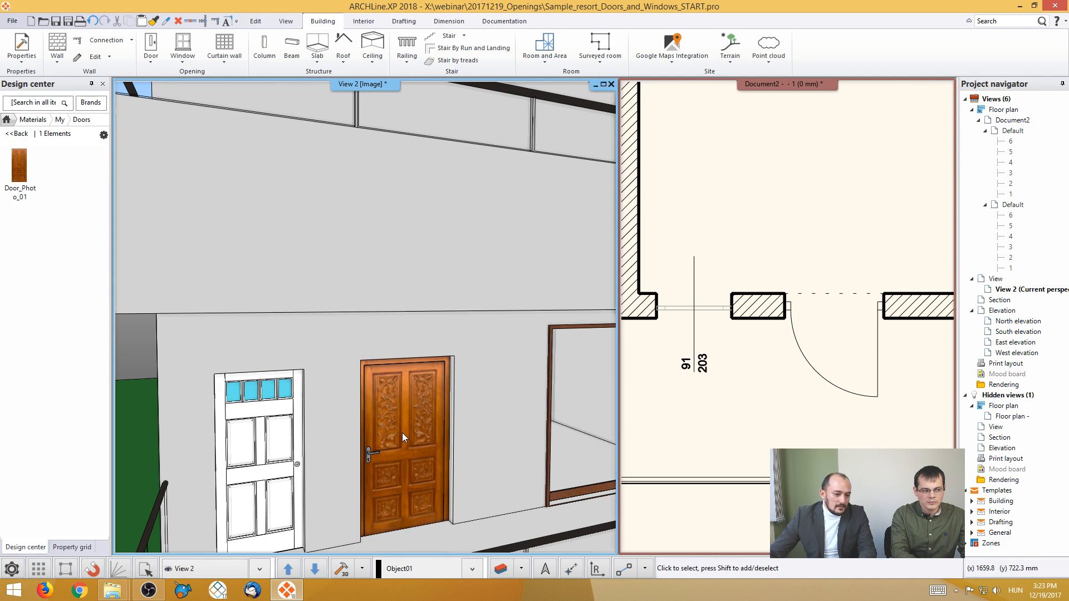
{"action": "key", "text": "ctrl+z"}
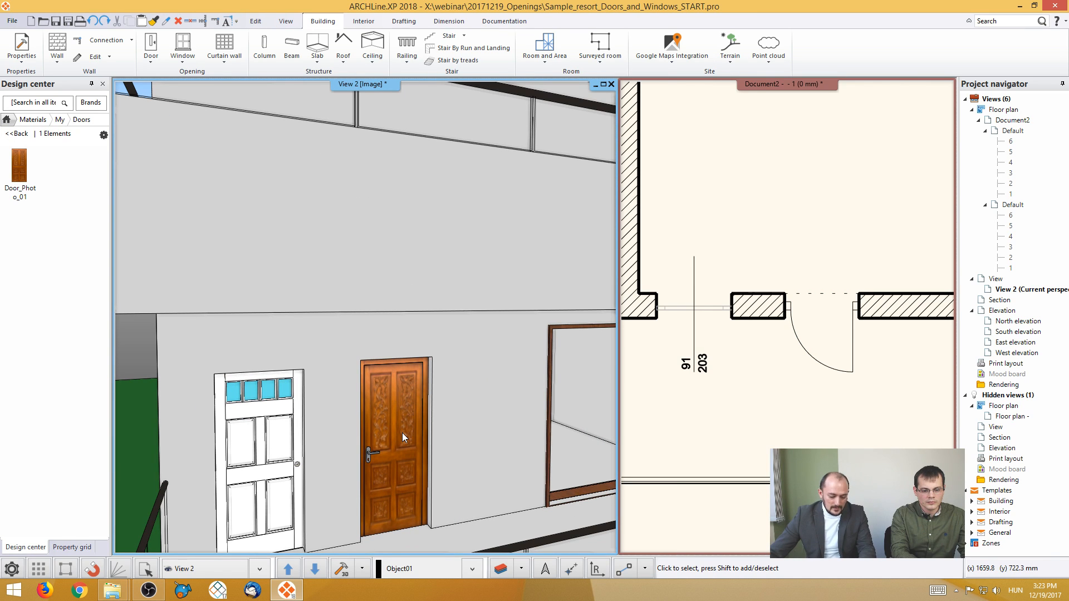
{"action": "key", "text": "ctrl+y"}
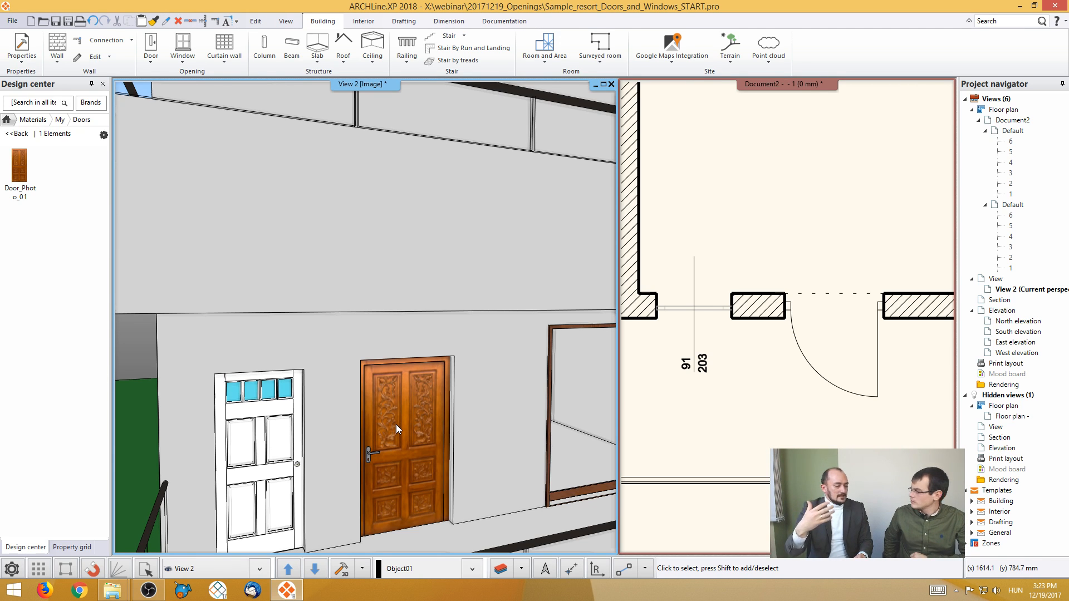
- Inspect the Door_Photo_01 material's appearance, mapping sizes and Tile or Stretch position options, leaving the properties without changes
{"action": "double_click", "coordinate": [19, 165]}
{"action": "double_click", "coordinate": [59, 228]}
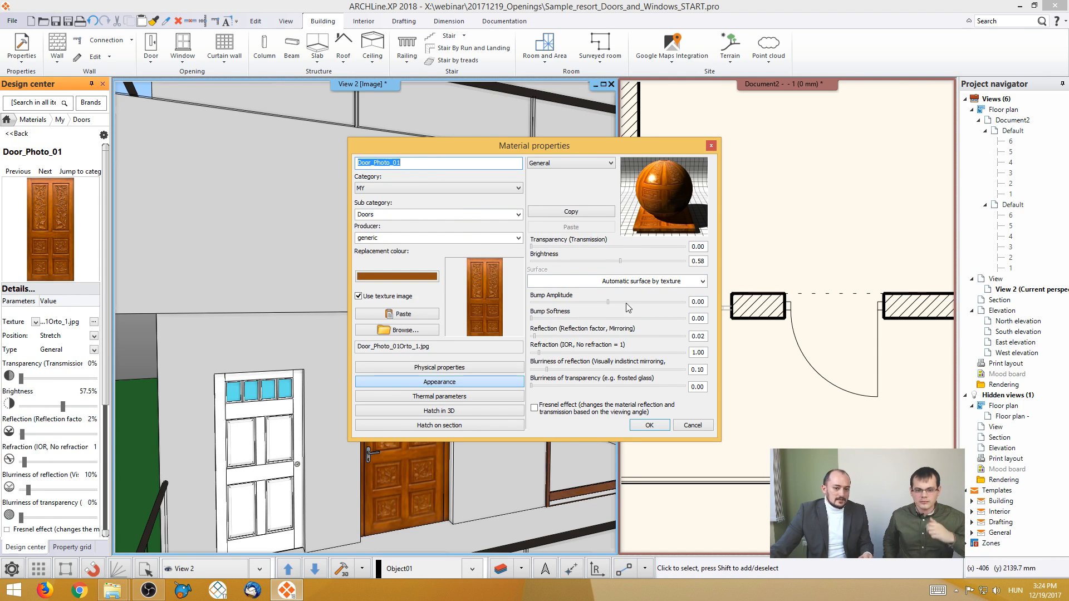
{"action": "left_click", "coordinate": [445, 368]}
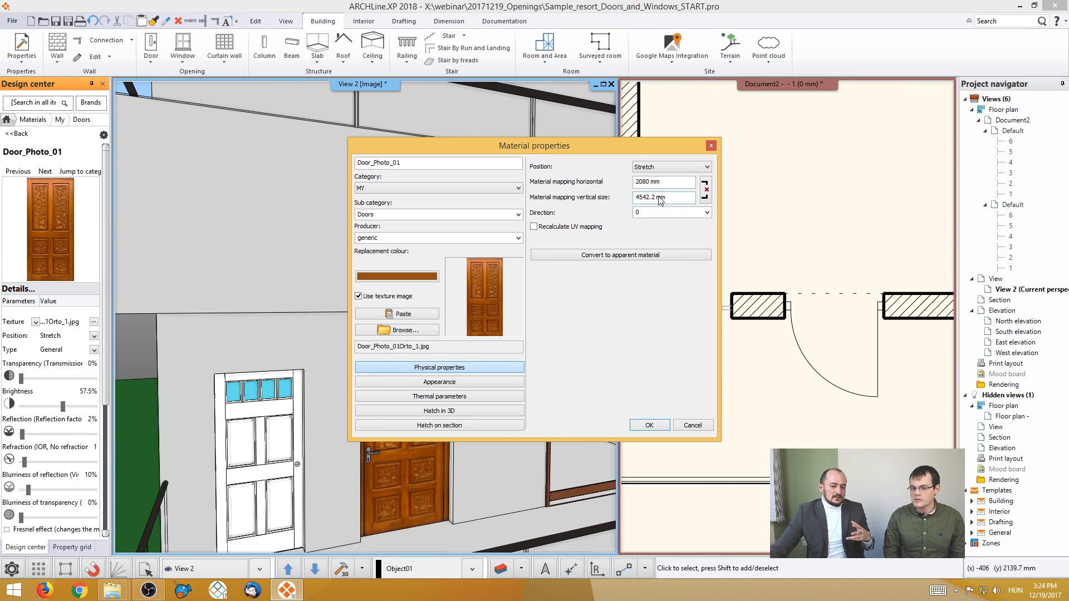
{"action": "left_click", "coordinate": [655, 169]}
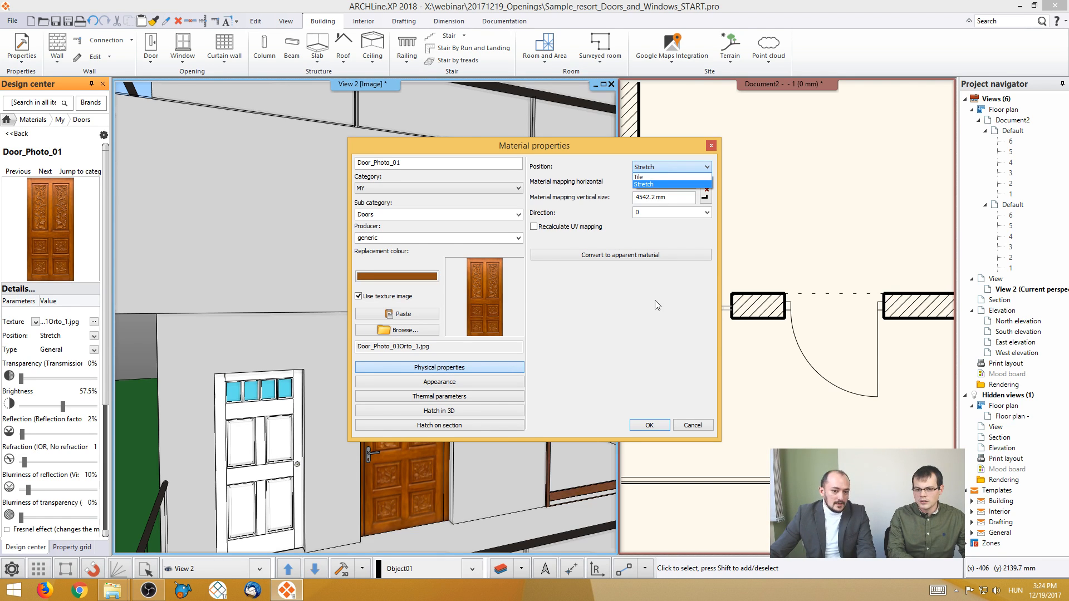
{"action": "left_click", "coordinate": [658, 325]}
{"action": "left_click", "coordinate": [691, 426]}
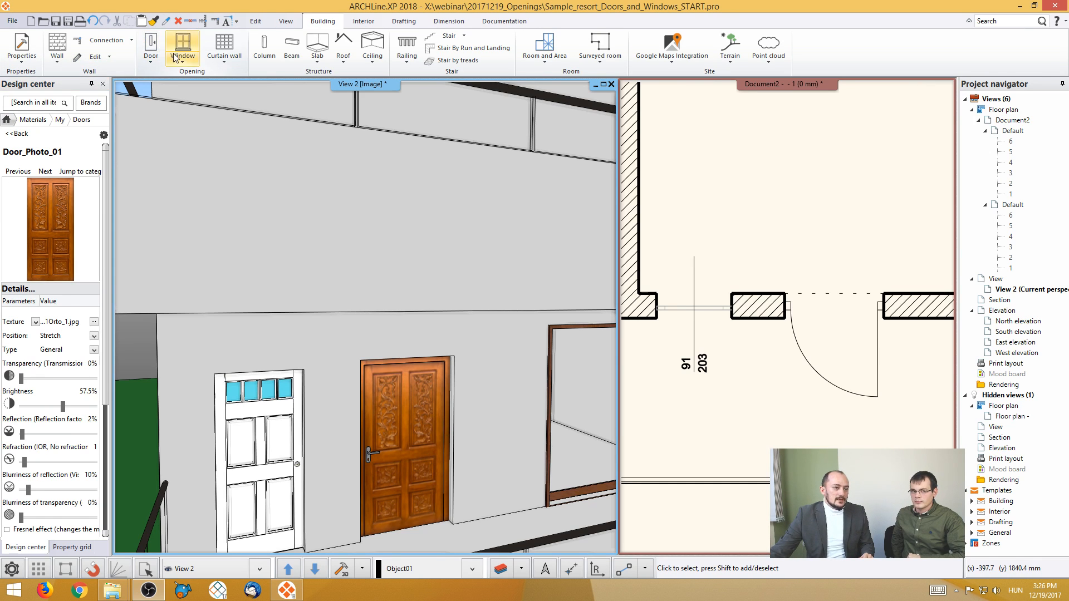
- Start a new door in the Door Wizard, preview the Door 02 and Door 03 schemes, and select Door 01
{"action": "left_click", "coordinate": [155, 60]}
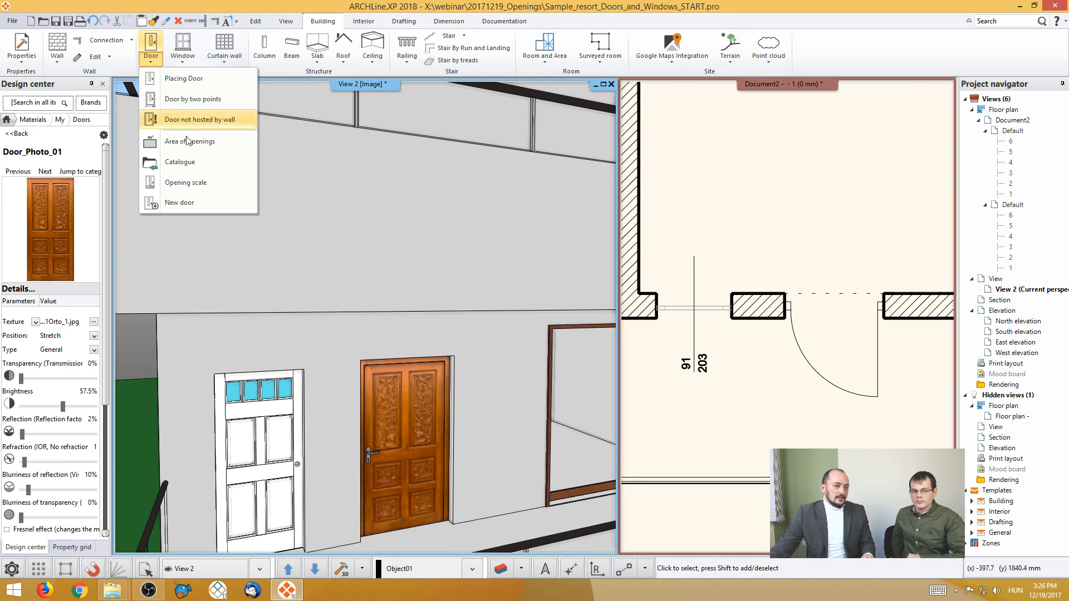
{"action": "left_click", "coordinate": [181, 202]}
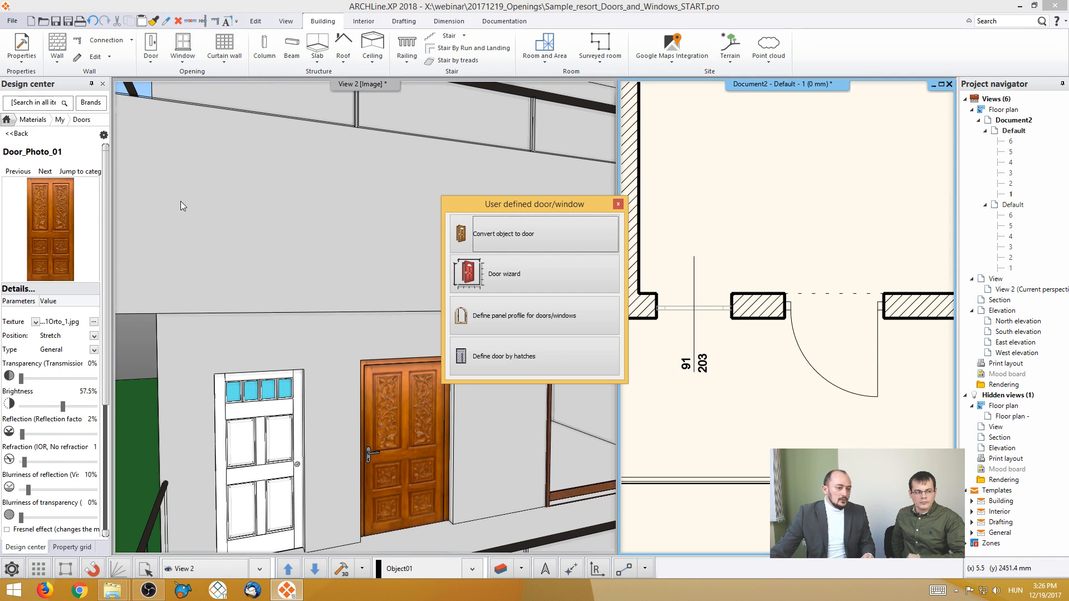
{"action": "left_click", "coordinate": [510, 275]}
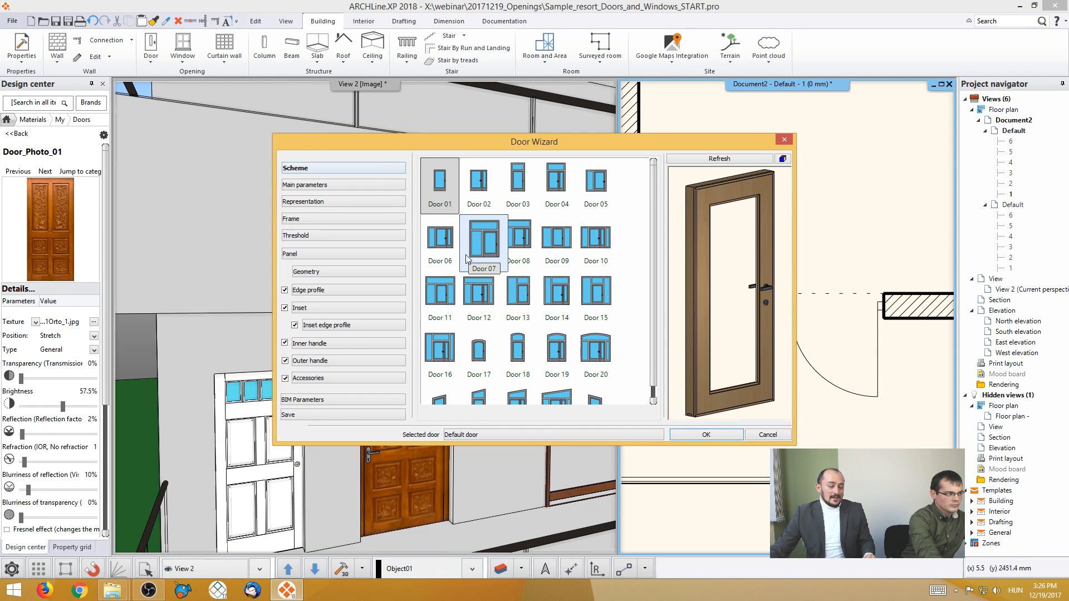
{"action": "left_click", "coordinate": [487, 200]}
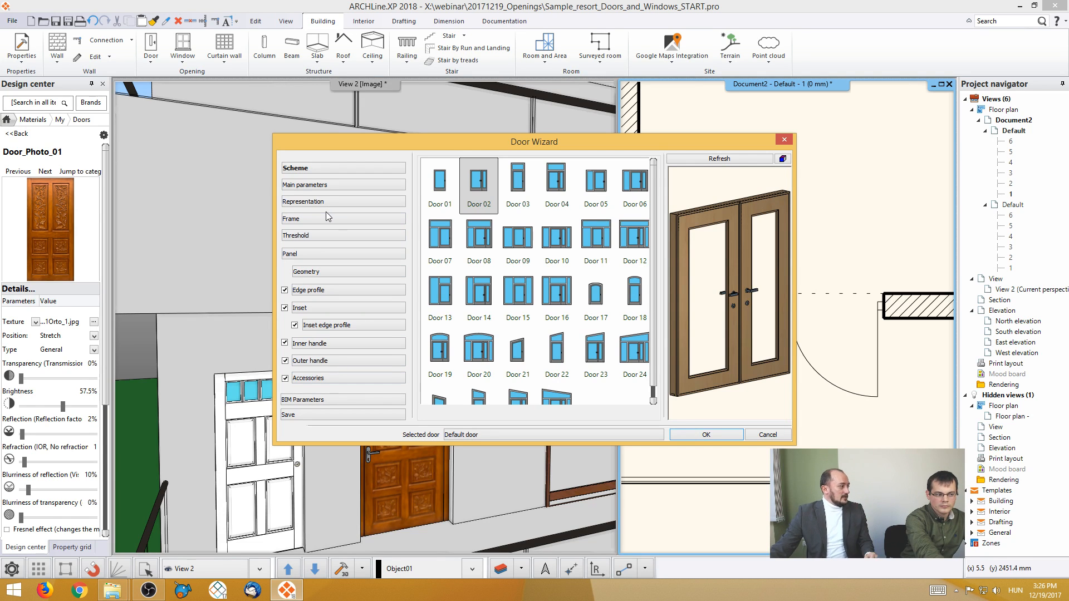
{"action": "left_click", "coordinate": [511, 188]}
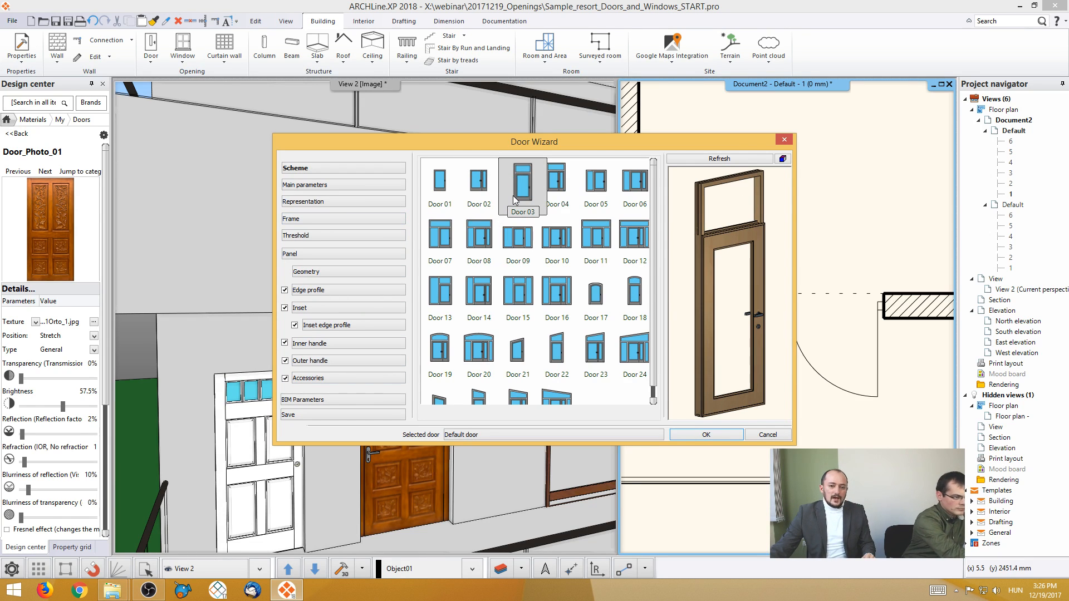
{"action": "left_click", "coordinate": [441, 189]}
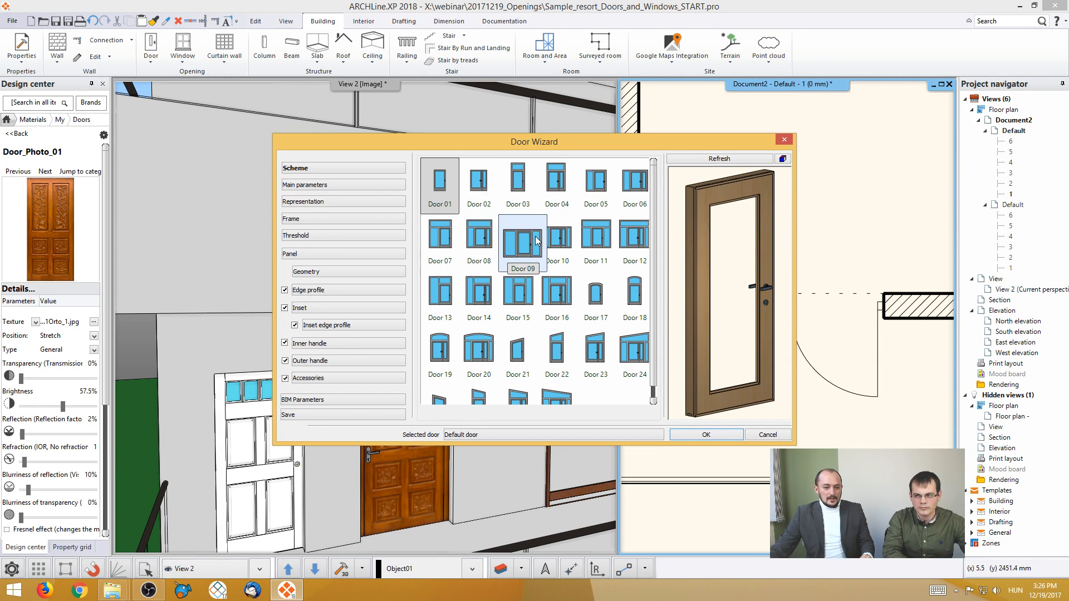
- Review the new door's full width and height and its 2D and 3D representation settings
{"action": "left_click", "coordinate": [357, 272]}
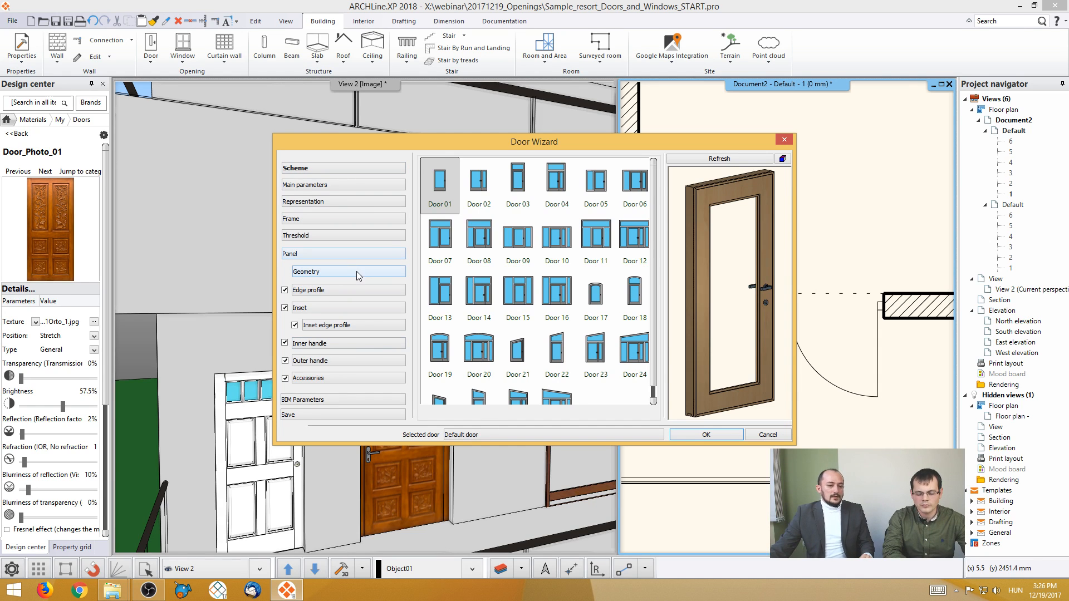
{"action": "left_click", "coordinate": [321, 186]}
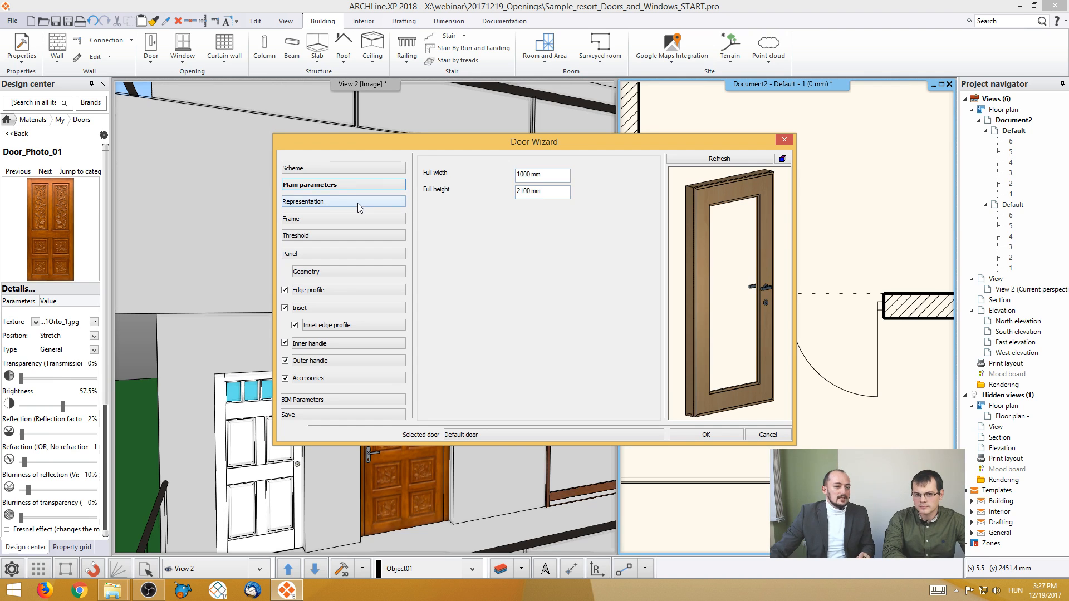
{"action": "left_click", "coordinate": [358, 208]}
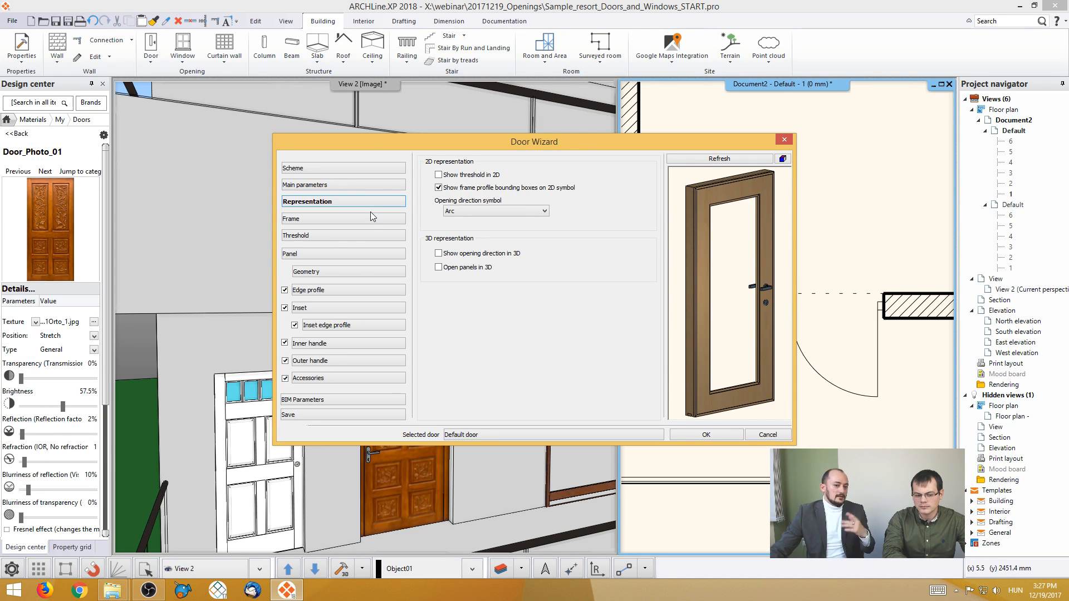
- Examine the side frame settings and the rotated door preview, switching the frame off and on again
{"action": "left_click", "coordinate": [369, 222]}
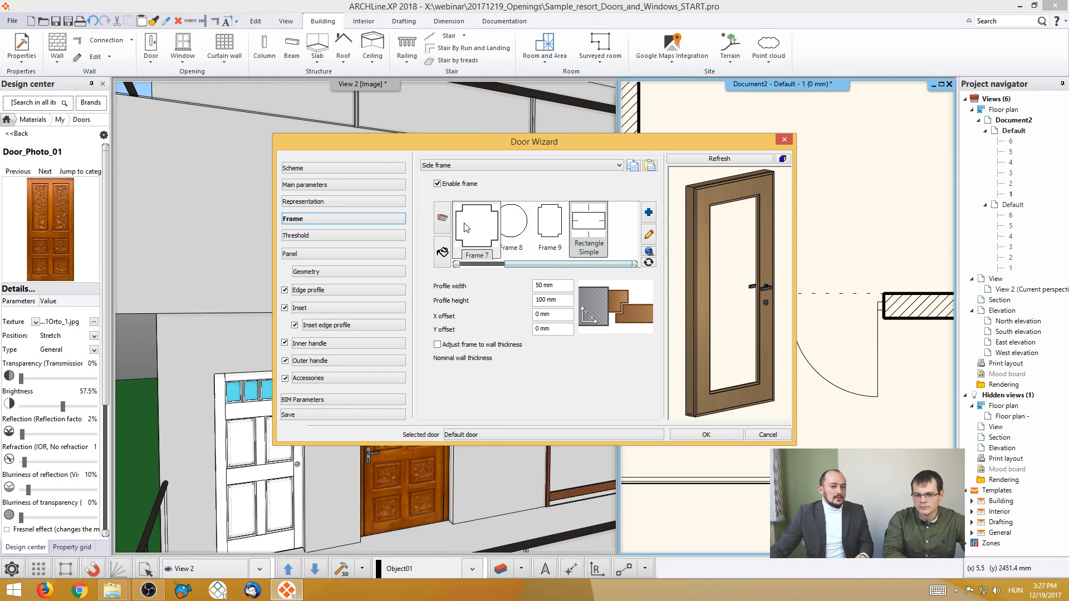
{"action": "left_click", "coordinate": [724, 260]}
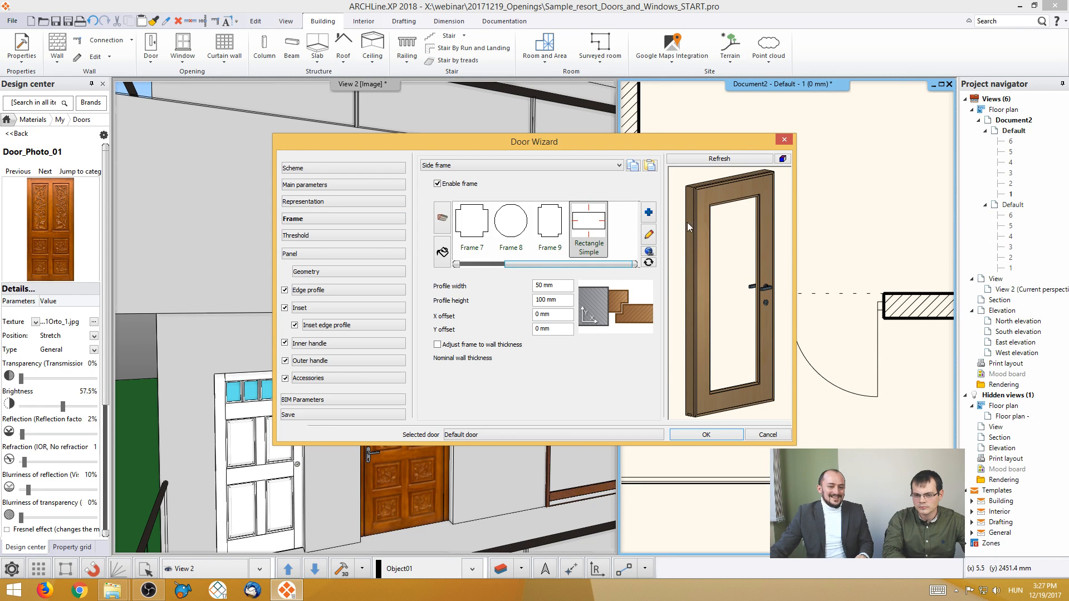
{"action": "left_click_drag", "start_coordinate": [687, 222], "coordinate": [819, 269]}
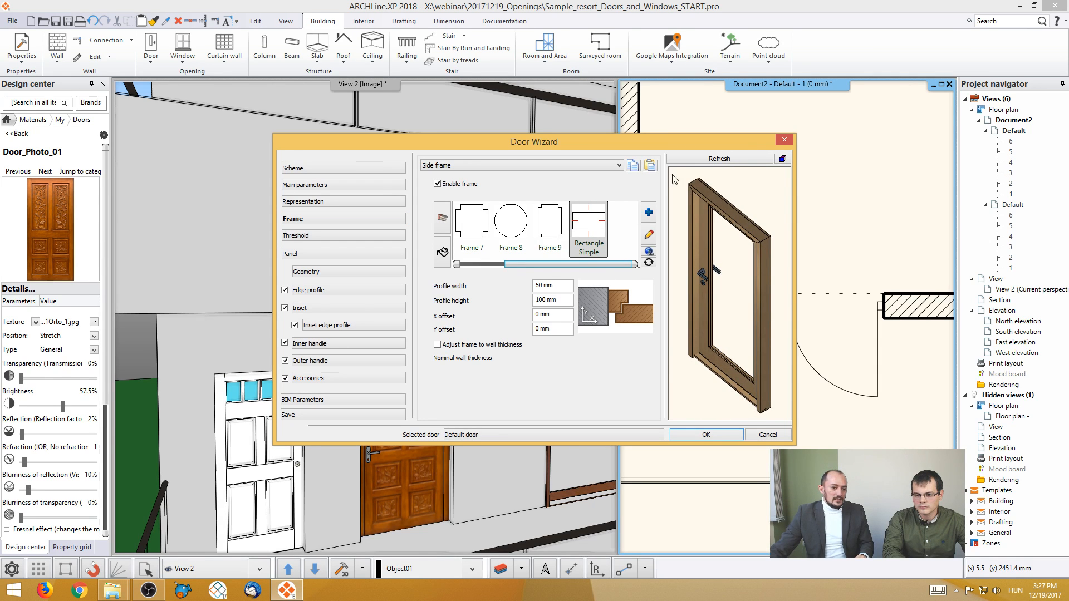
{"action": "left_click", "coordinate": [438, 183]}
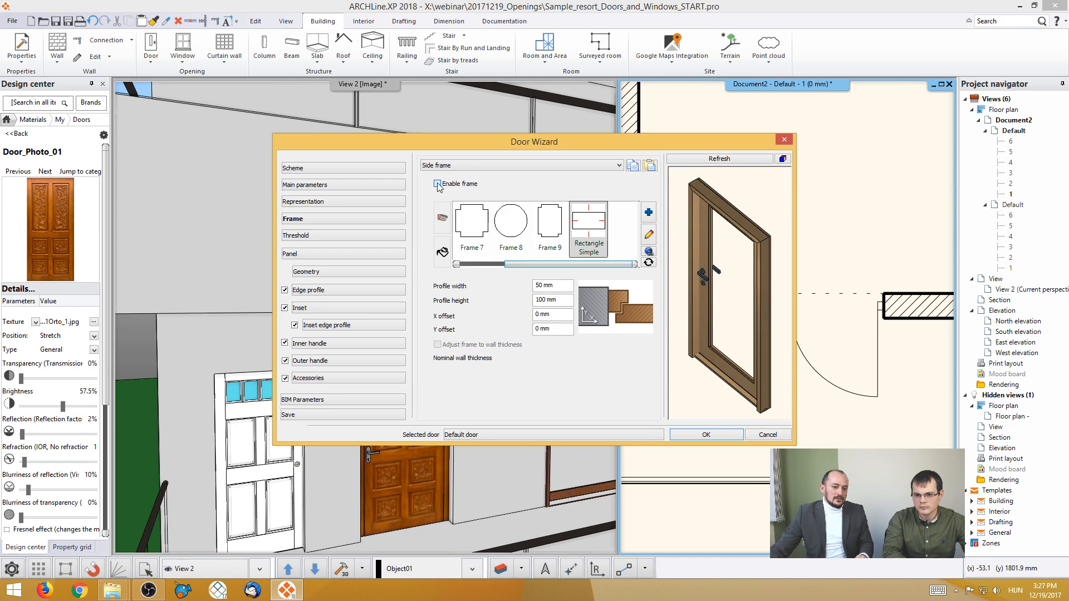
{"action": "left_click", "coordinate": [438, 184]}
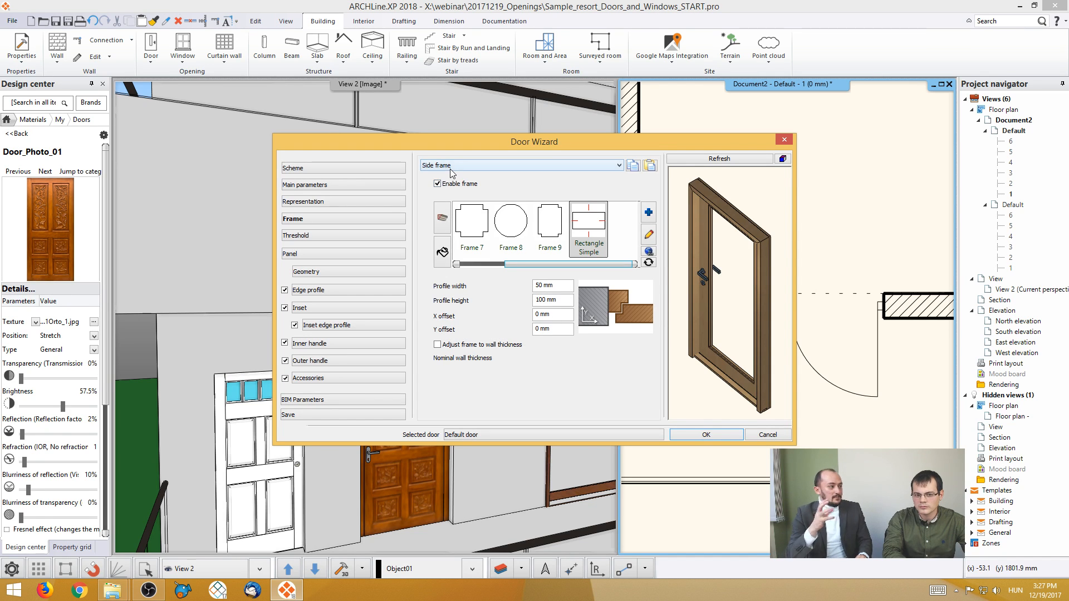
- Try the Frame 9 profile, return the side frame to Rectangle Simple, and set its profile width to 50 mm
{"action": "left_click", "coordinate": [548, 228]}
{"action": "left_click", "coordinate": [594, 231]}
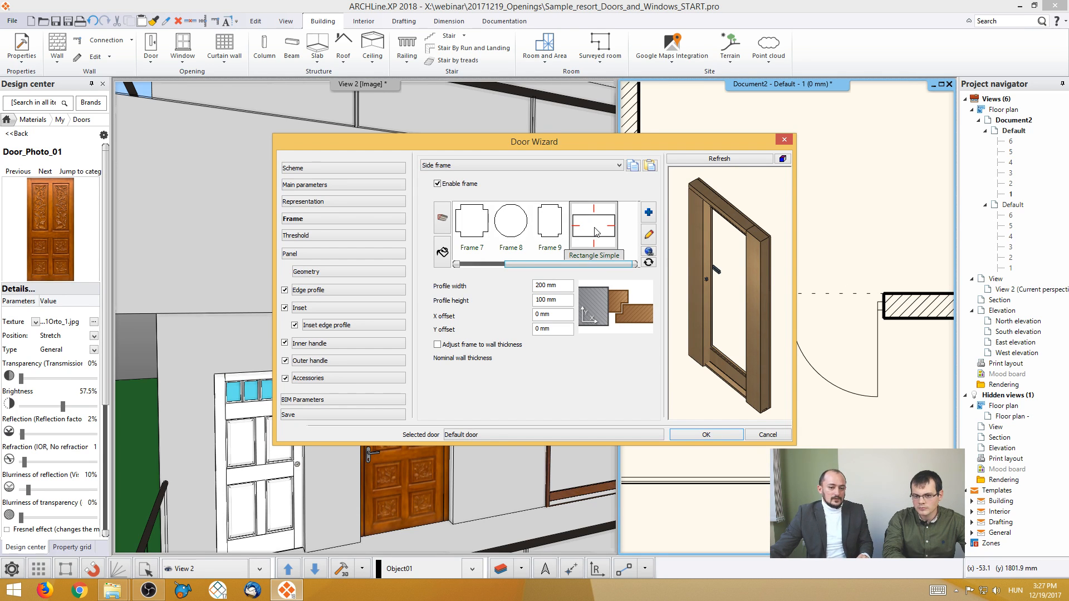
{"action": "left_click", "coordinate": [564, 284]}
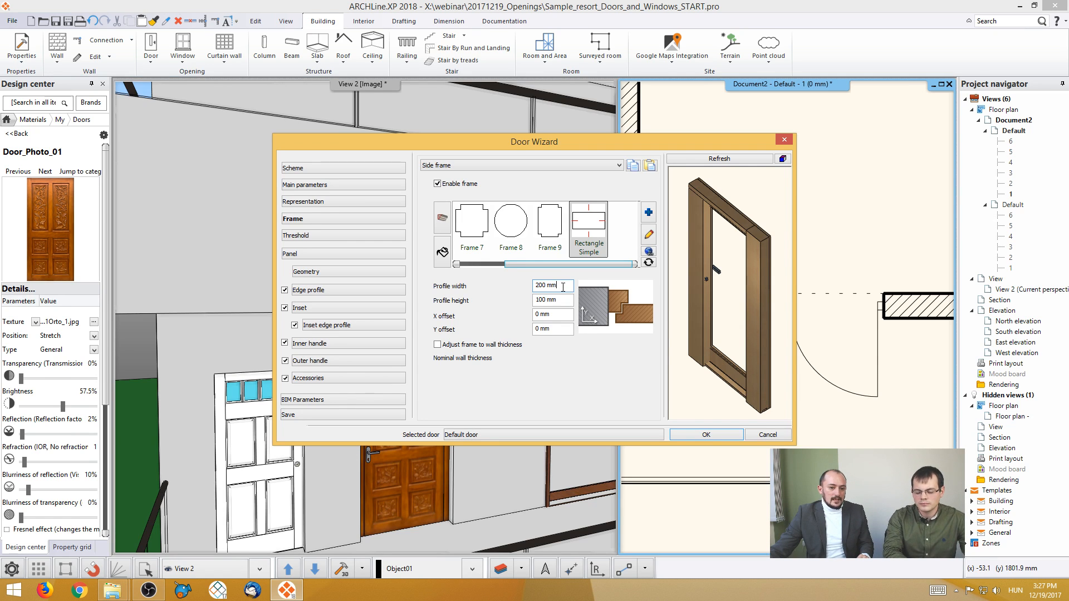
{"action": "left_click_drag", "start_coordinate": [563, 287], "coordinate": [536, 286]}
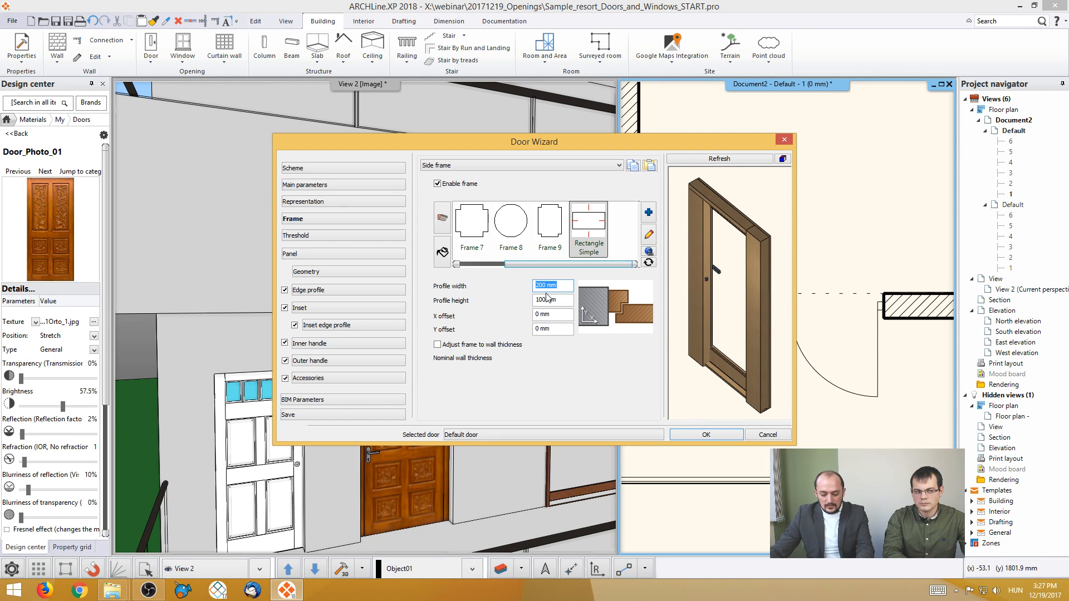
{"action": "type", "text": "50"}
{"action": "left_click", "coordinate": [715, 159]}
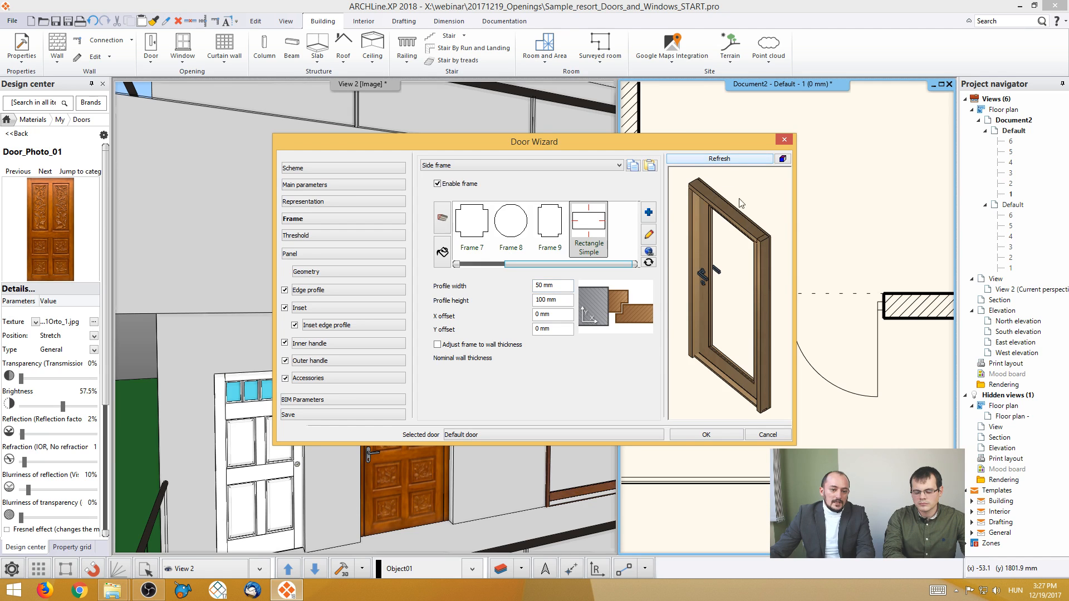
{"action": "mouse_move", "coordinate": [740, 203]}
{"action": "left_mouse_down"}
{"action": "mouse_move", "coordinate": [774, 206]}
{"action": "mouse_move", "coordinate": [750, 209]}
{"action": "left_mouse_up"}
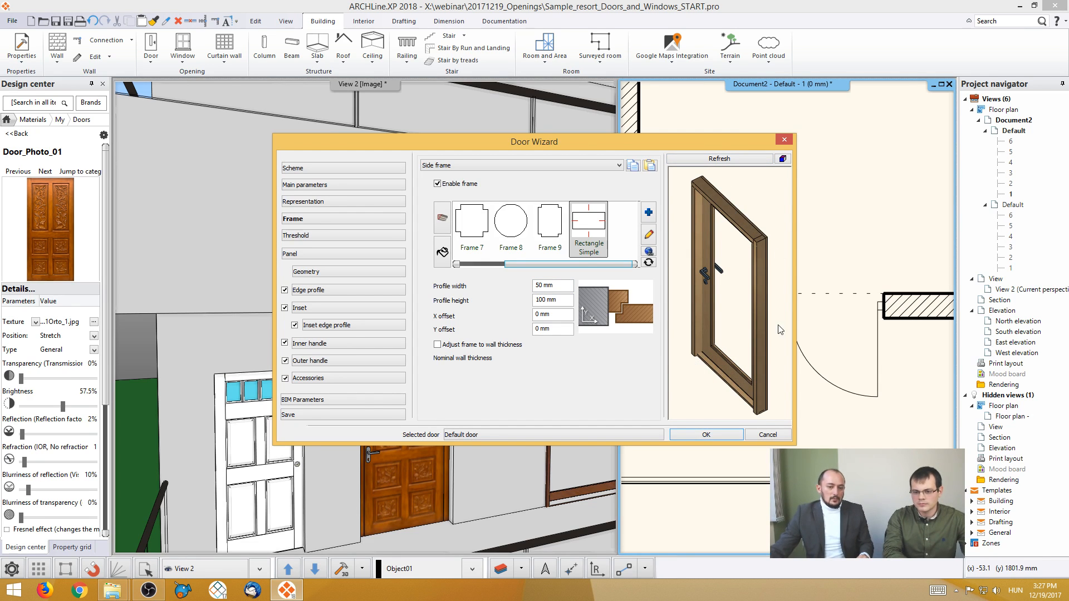
- Set the side frame's profile width to 40 mm and refresh the door preview
{"action": "left_click_drag", "start_coordinate": [553, 286], "coordinate": [524, 287]}
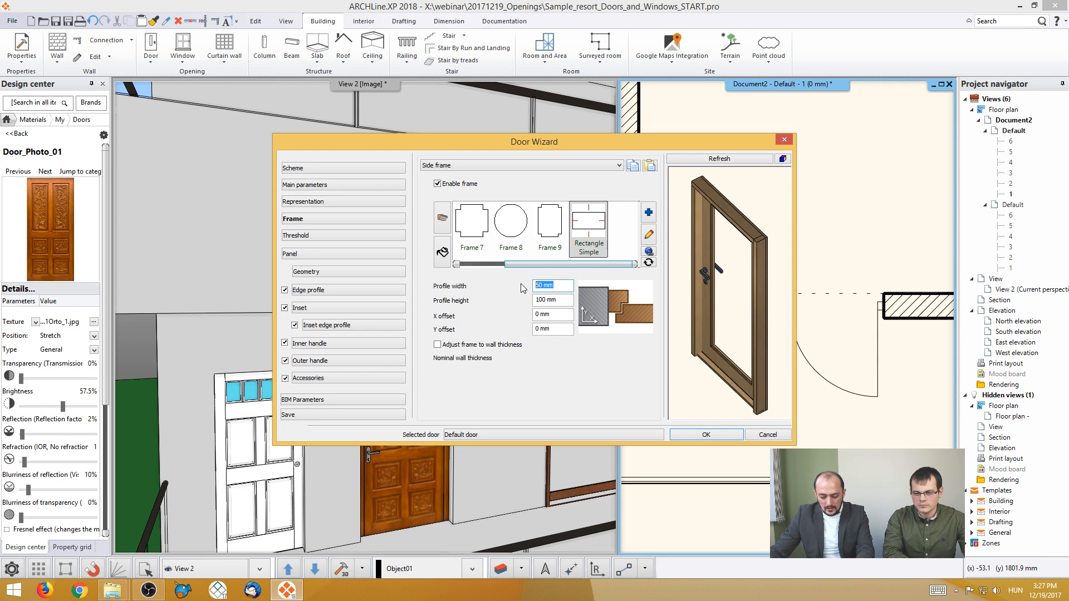
{"action": "type", "text": "40"}
{"action": "left_click", "coordinate": [720, 159]}
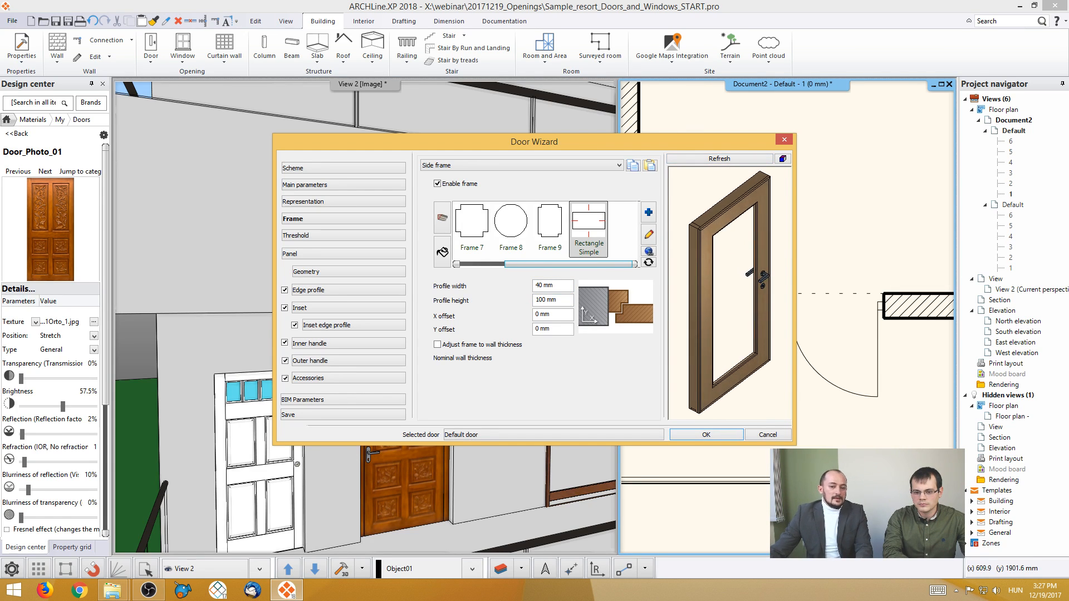
- Review the threshold's profile and material choices and the panel's opening and material settings
{"action": "left_click", "coordinate": [315, 237]}
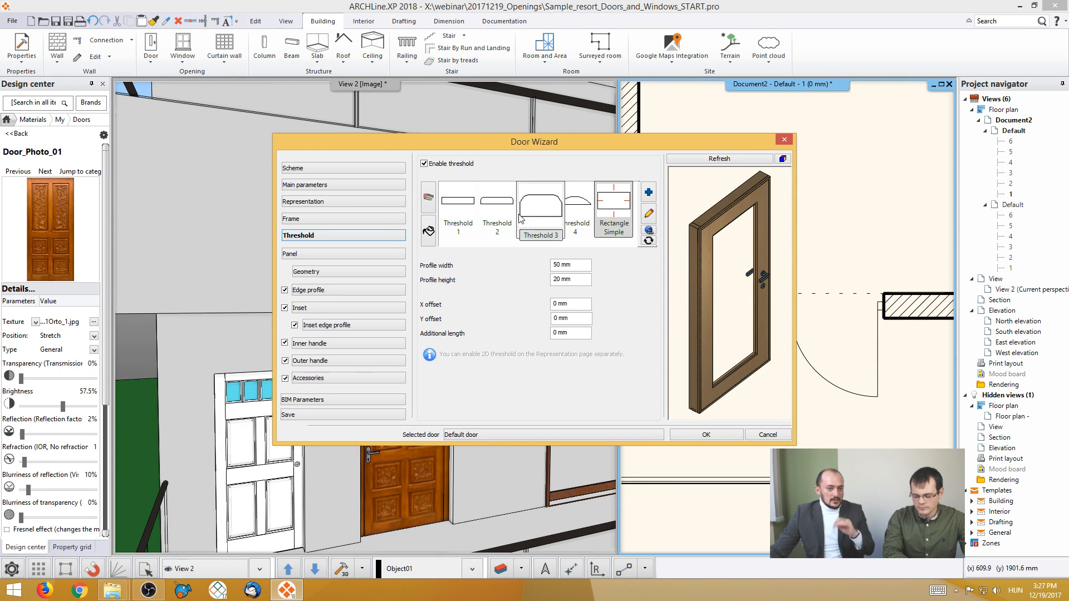
{"action": "left_click", "coordinate": [429, 231]}
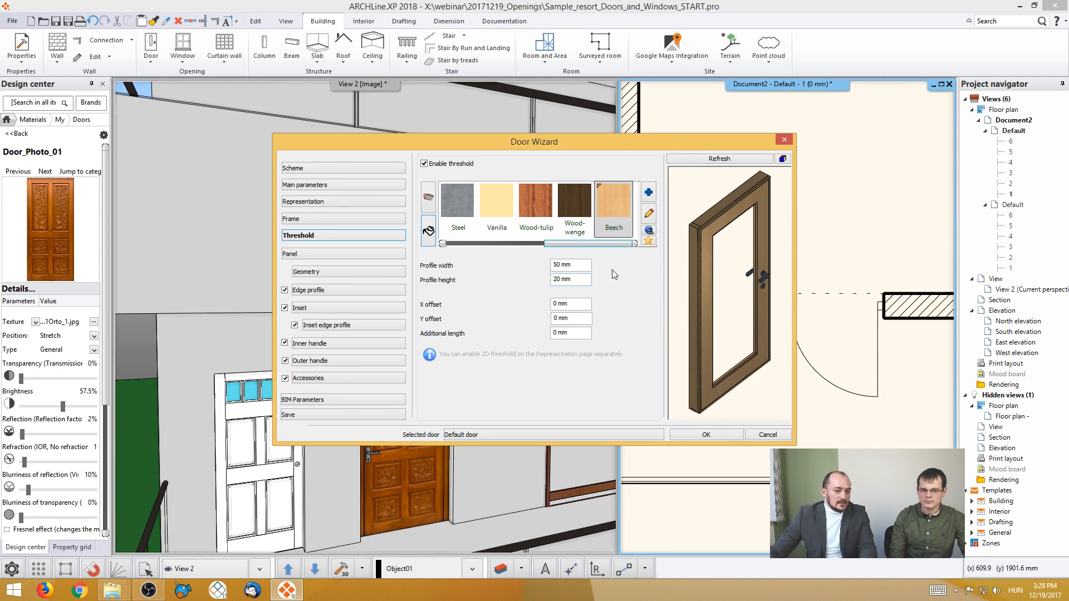
{"action": "left_click", "coordinate": [336, 254]}
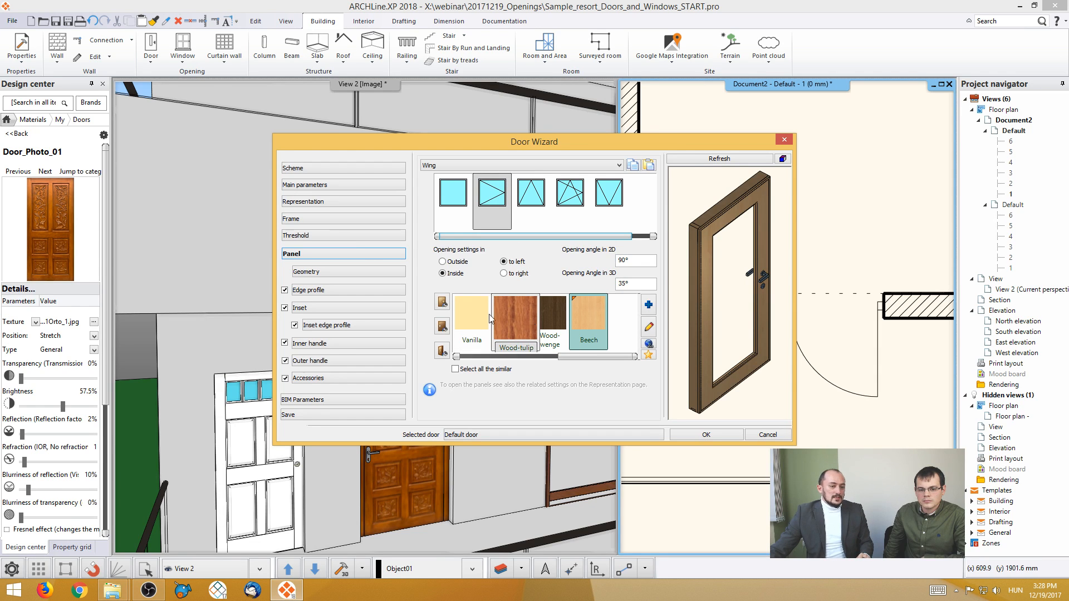
- Review the panel's thickness and offset geometry, and open the inset settings to examine its side offsets
{"action": "left_click", "coordinate": [335, 273]}
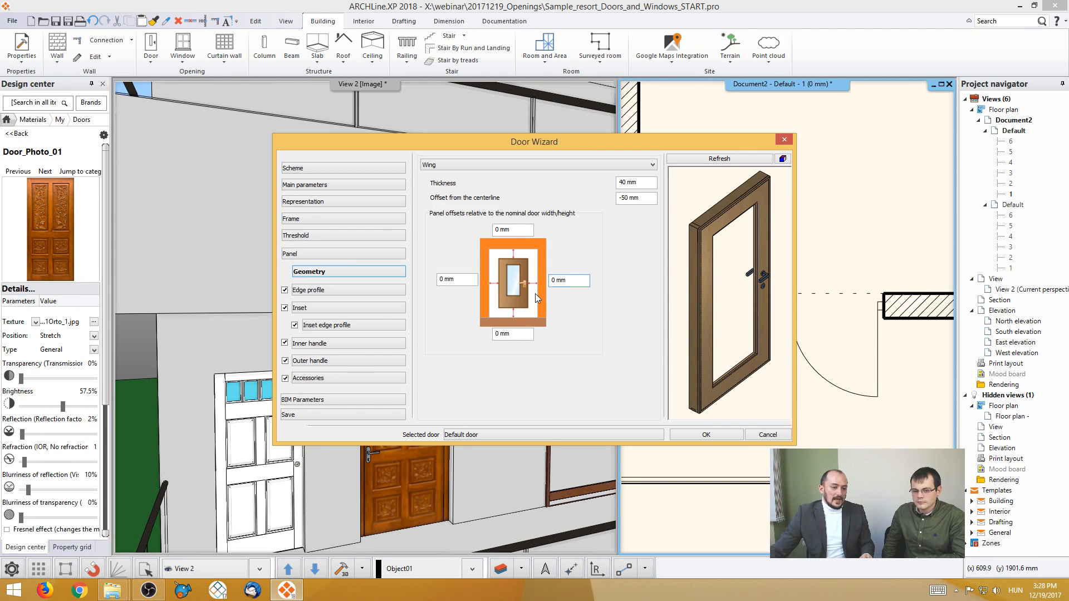
{"action": "left_click", "coordinate": [358, 306]}
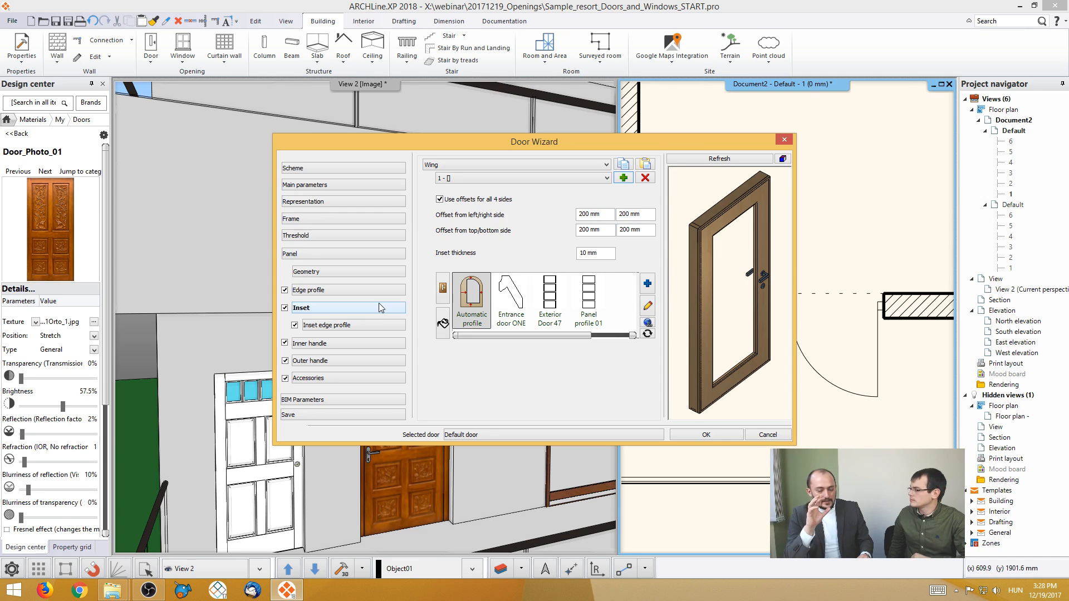
{"action": "left_click", "coordinate": [581, 214]}
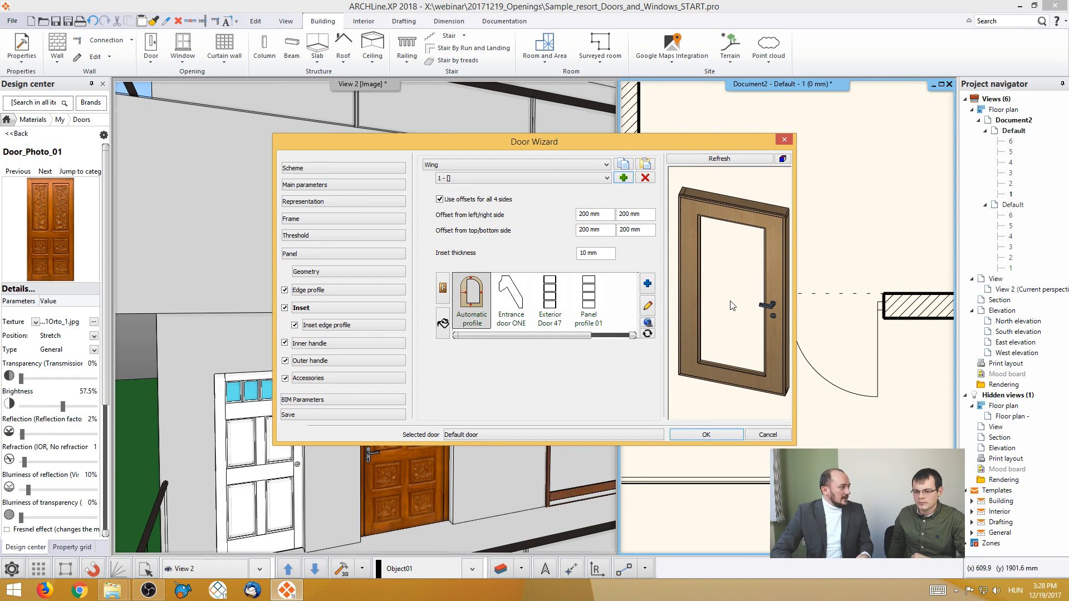
- Switch the inset off and on again, and try Panel profile 01 before returning to Automatic profile
{"action": "left_click", "coordinate": [285, 308]}
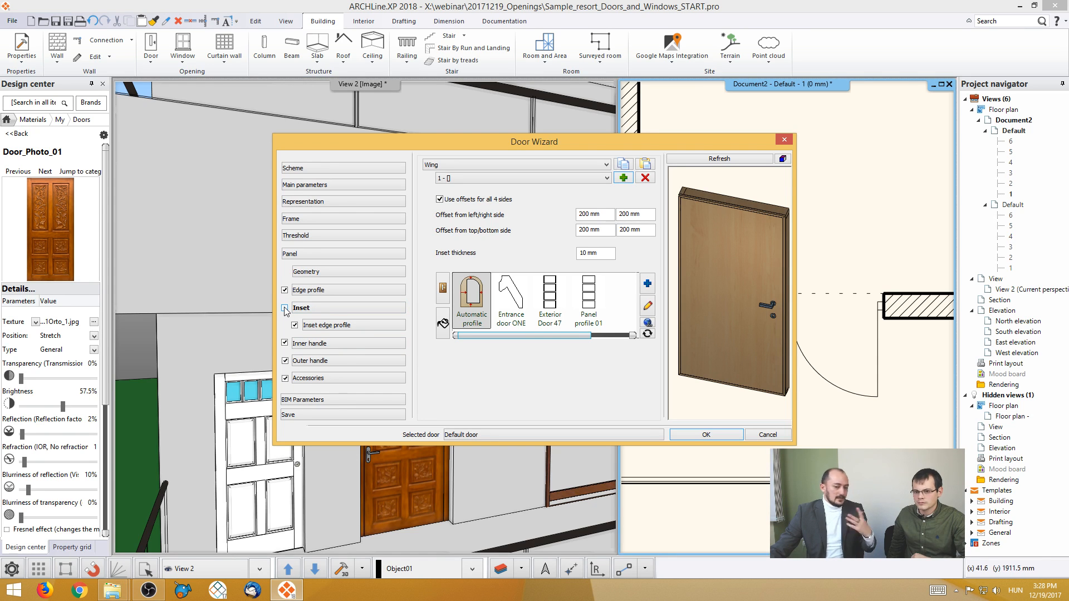
{"action": "left_click", "coordinate": [285, 308]}
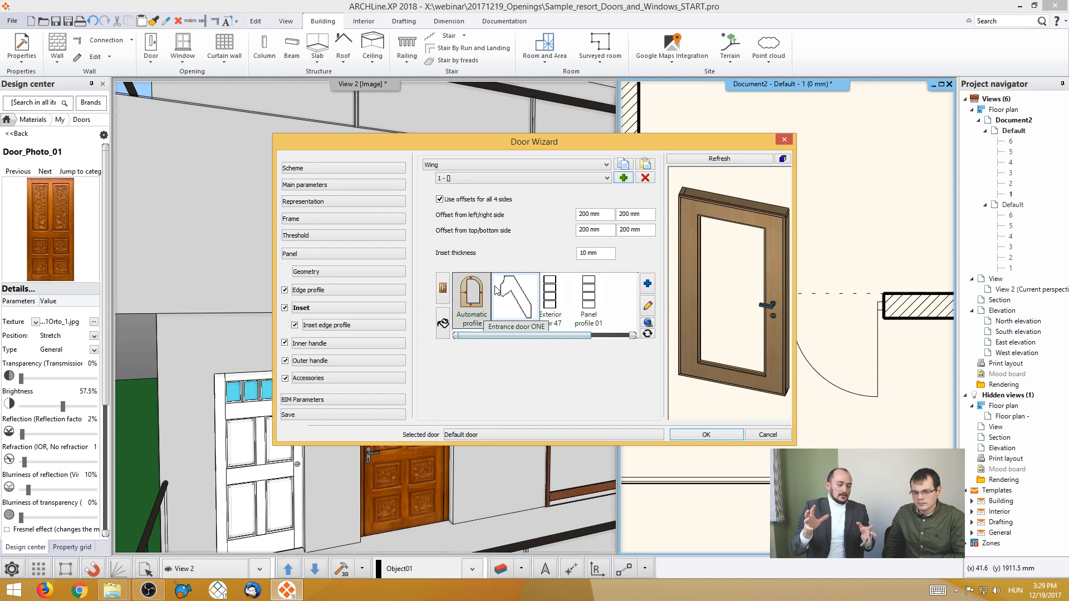
{"action": "left_click", "coordinate": [588, 303]}
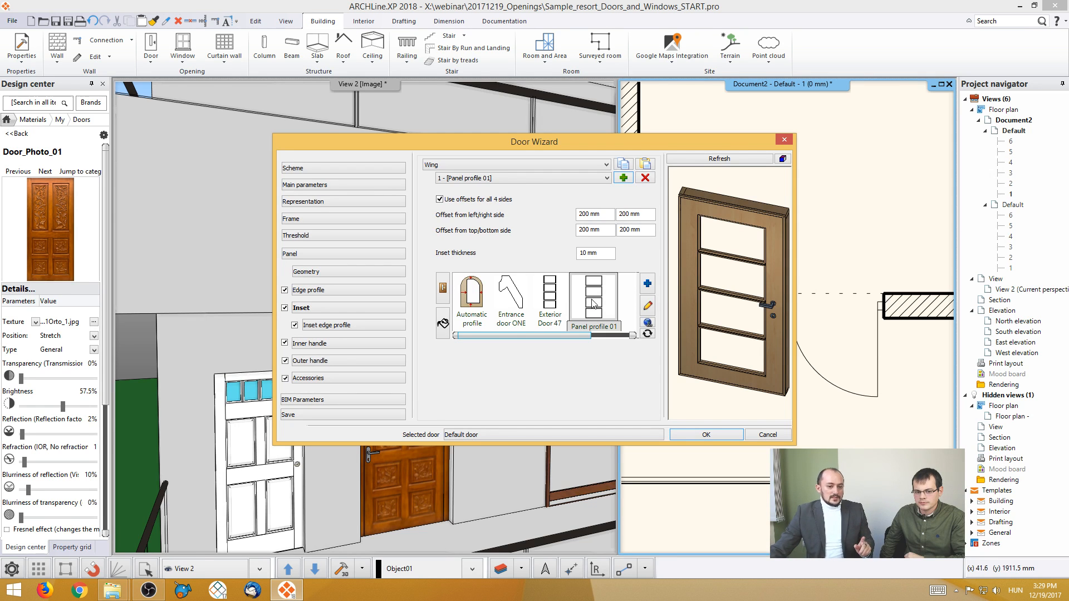
{"action": "left_click", "coordinate": [471, 296]}
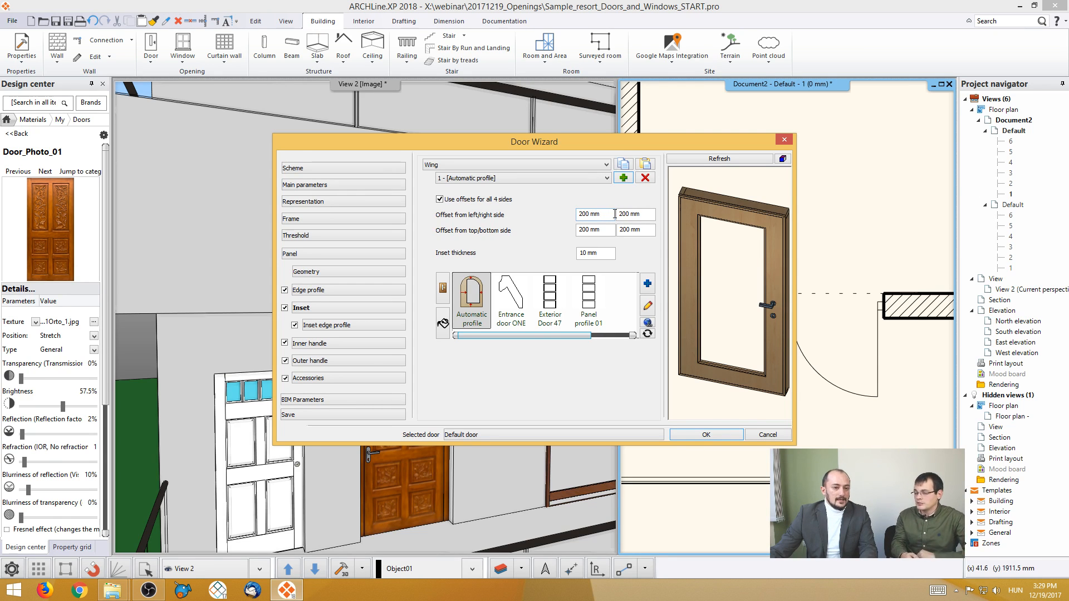
- Set the first inset's top offset to 800 mm and refresh the door preview
{"action": "left_click_drag", "start_coordinate": [609, 230], "coordinate": [559, 238]}
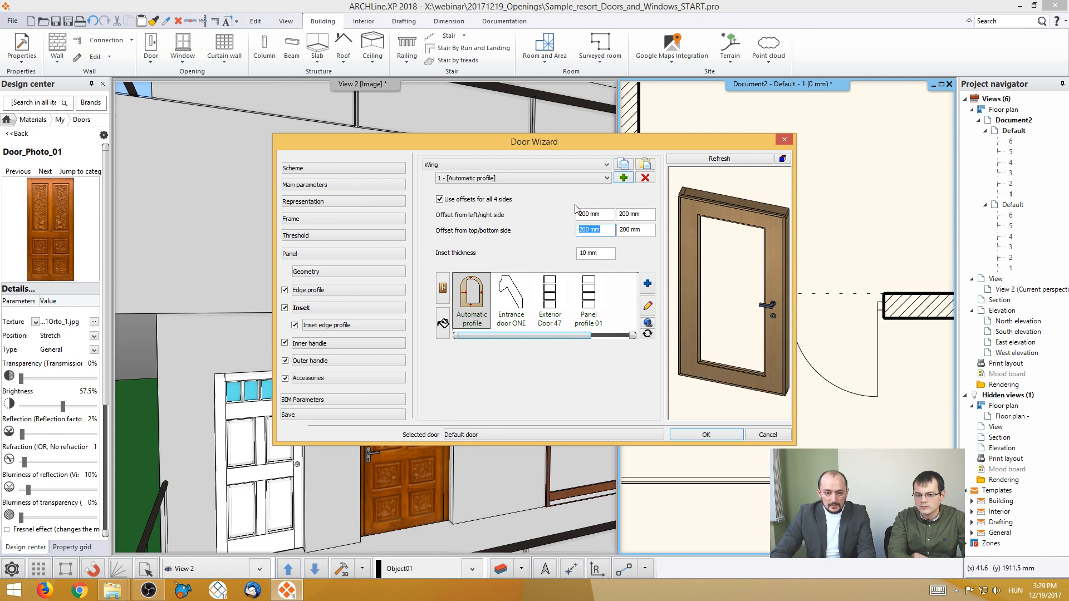
{"action": "type", "text": "6"}
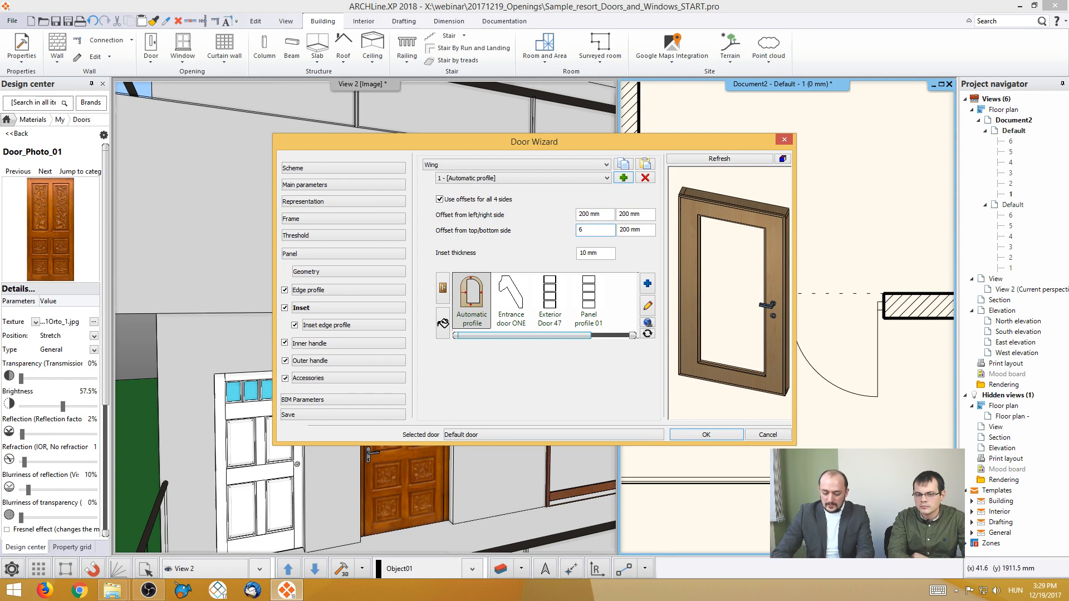
{"action": "type", "text": "00"}
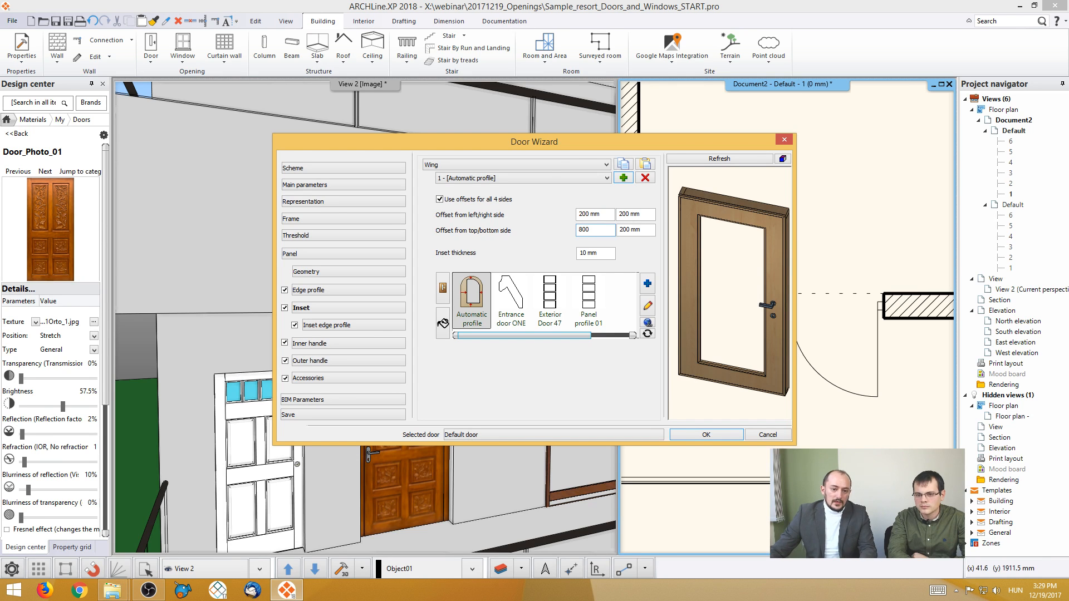
{"action": "left_click", "coordinate": [693, 156]}
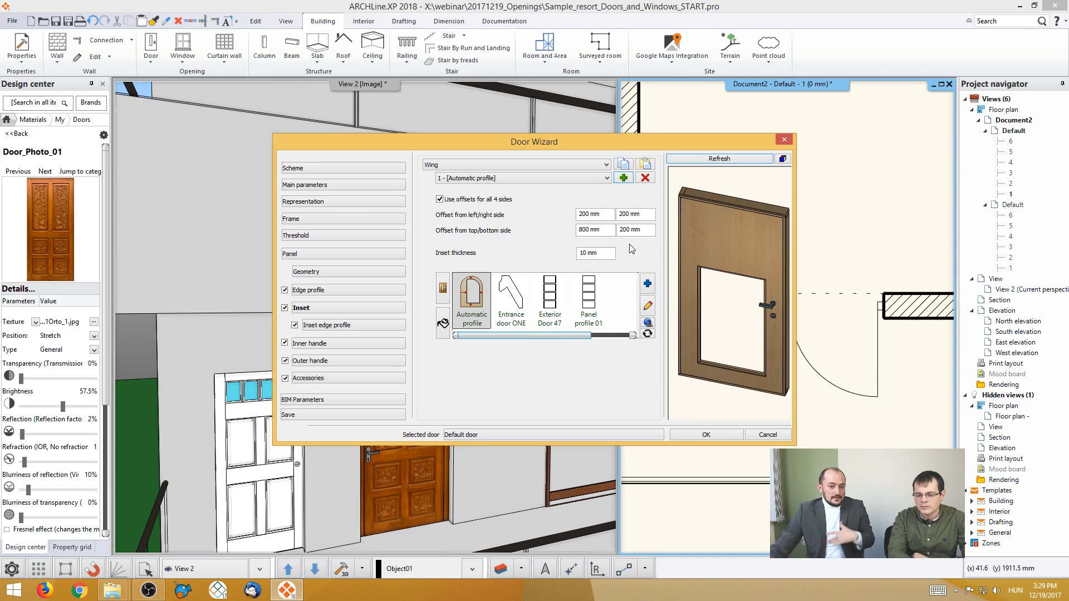
- Add a second inset with a 200 mm top offset and a 1000 mm bottom offset, and refresh the preview
{"action": "left_click", "coordinate": [623, 178]}
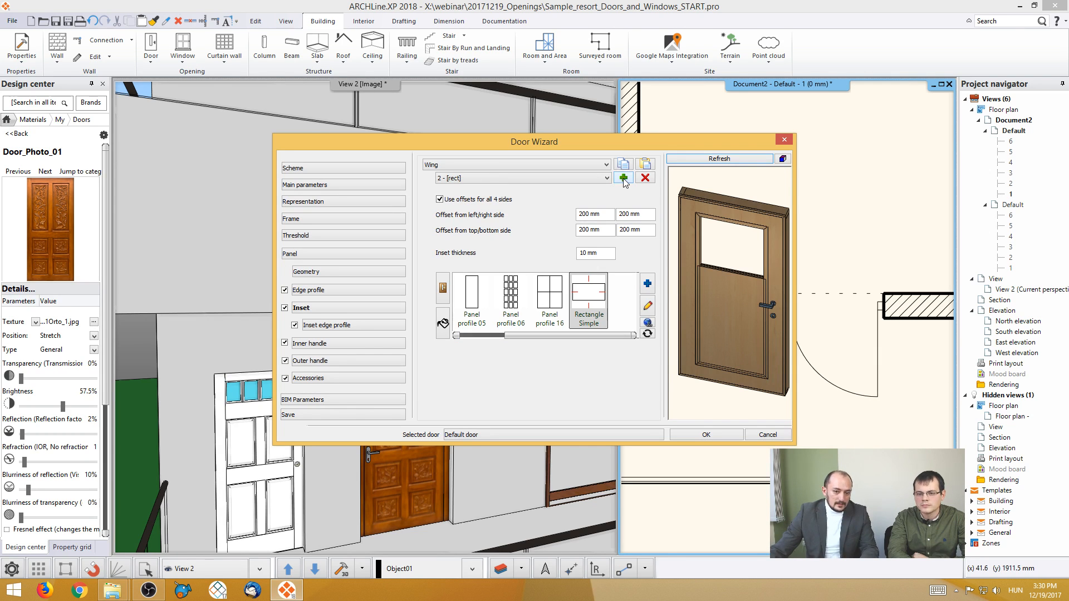
{"action": "left_click", "coordinate": [611, 229]}
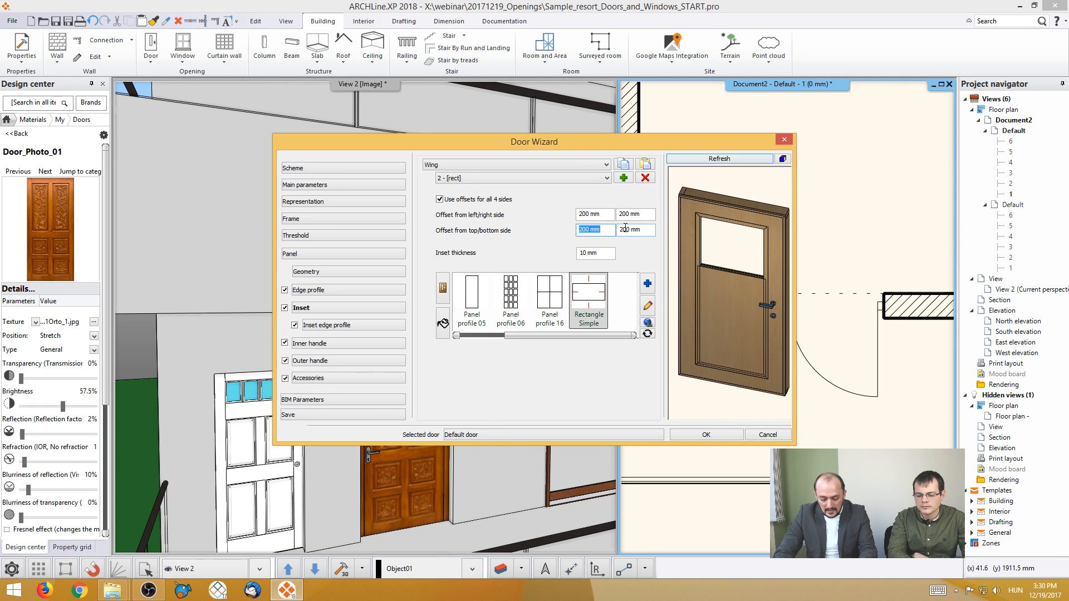
{"action": "type", "text": "1000"}
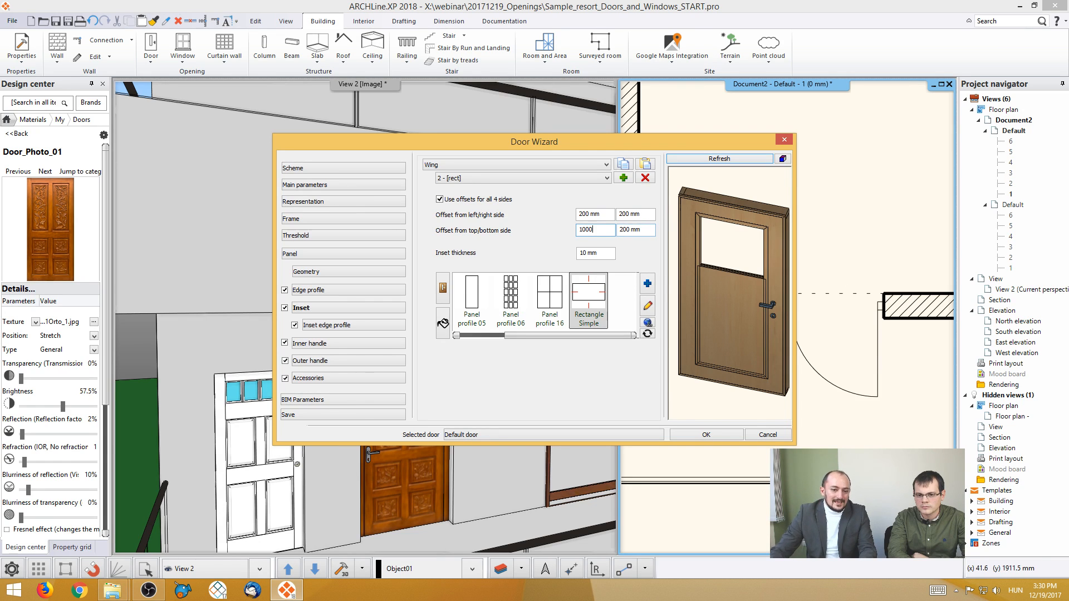
{"action": "left_click_drag", "start_coordinate": [611, 228], "coordinate": [546, 230]}
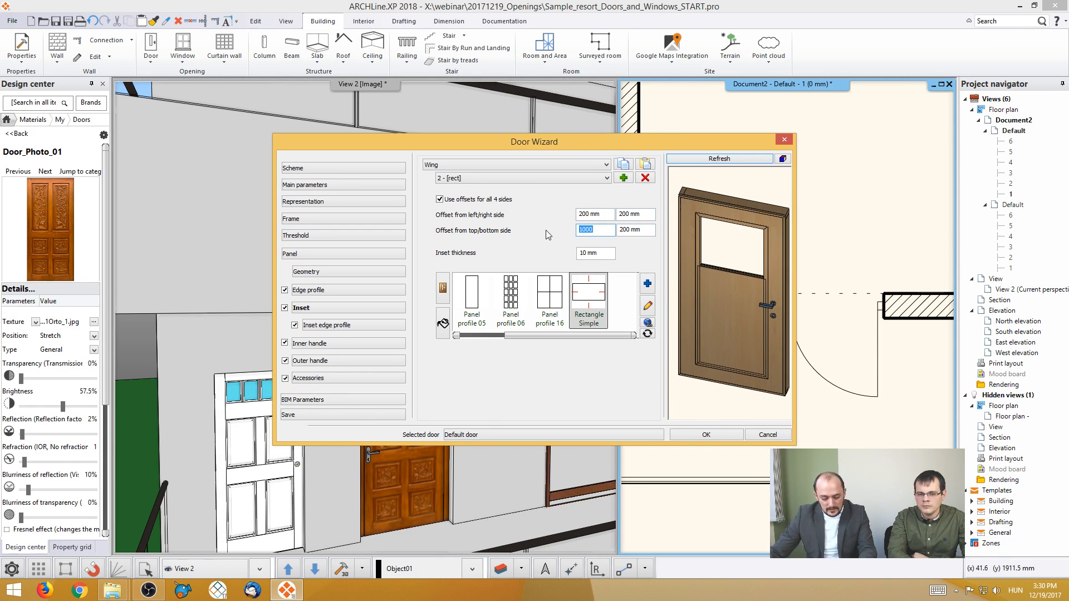
{"action": "type", "text": "200"}
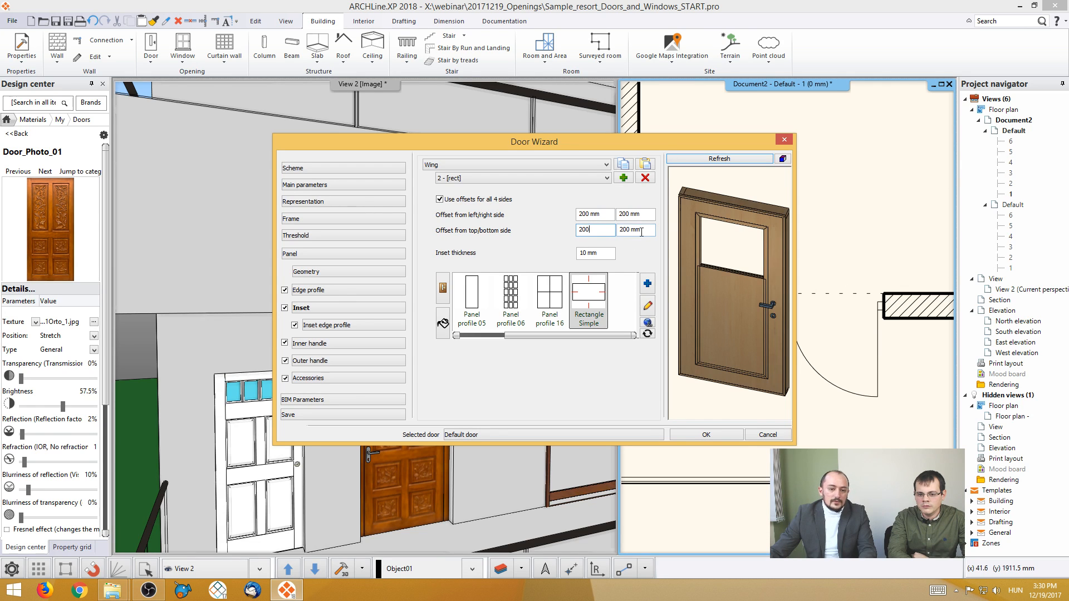
{"action": "key", "text": "Tab"}
{"action": "type", "text": "1000"}
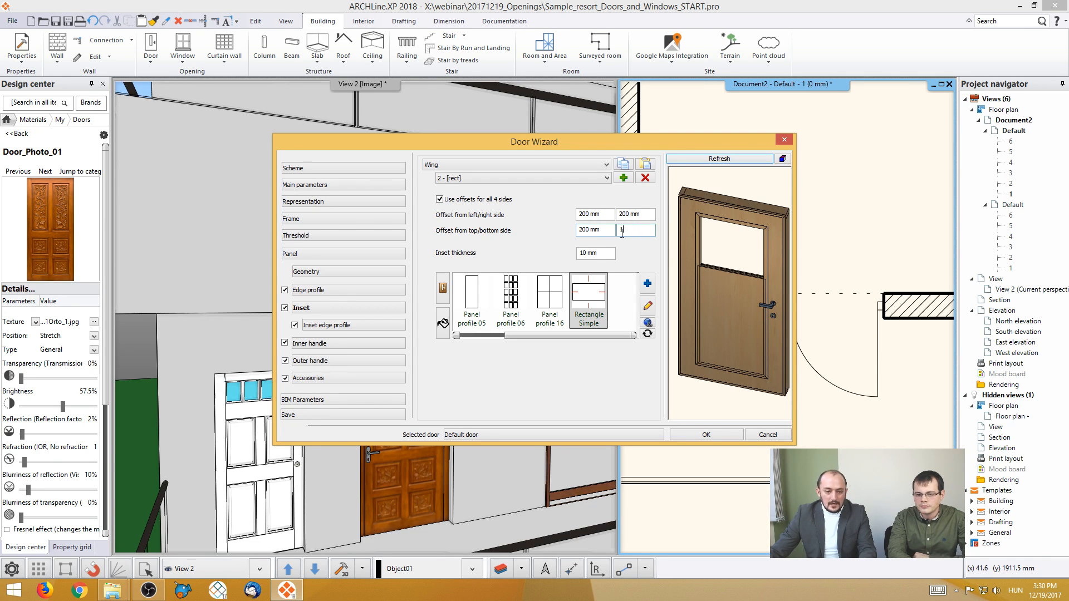
{"action": "left_click", "coordinate": [723, 159]}
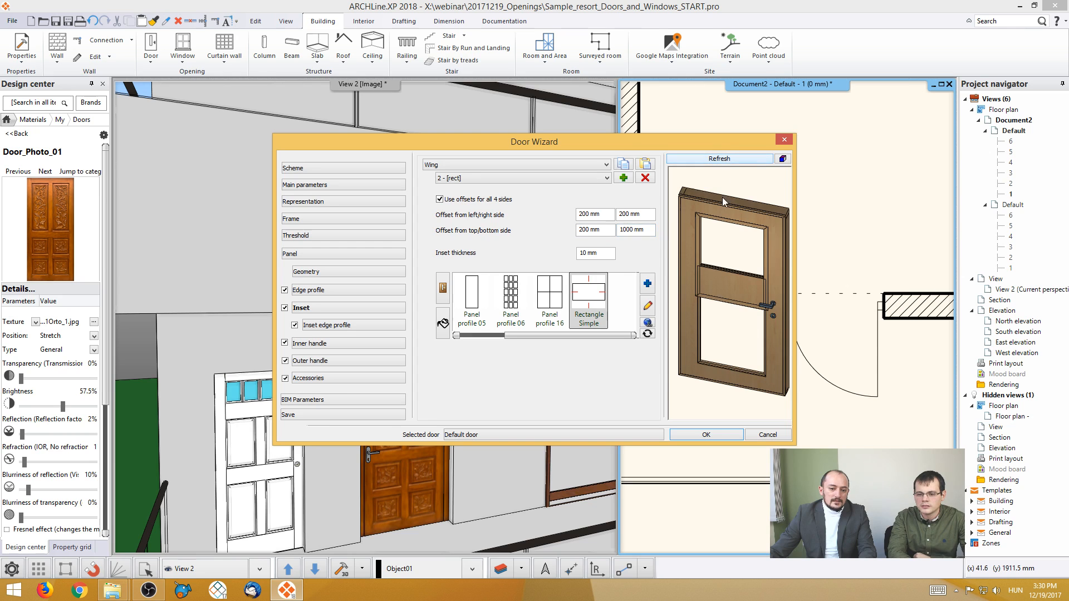
- Set the second inset's bottom offset to 1500 mm and refresh the door preview
{"action": "left_click", "coordinate": [647, 230]}
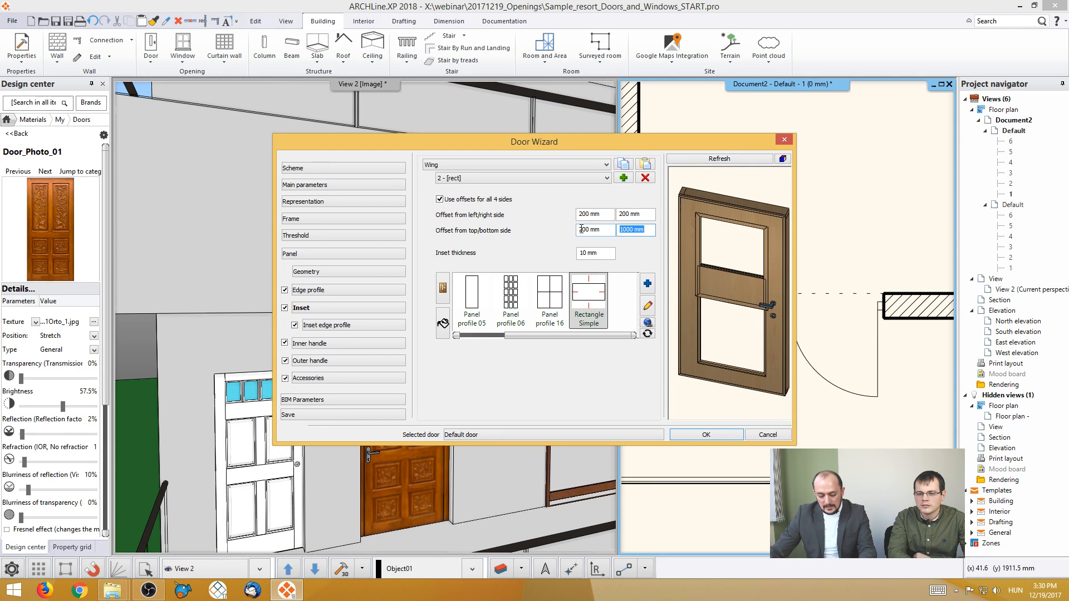
{"action": "type", "text": "1"}
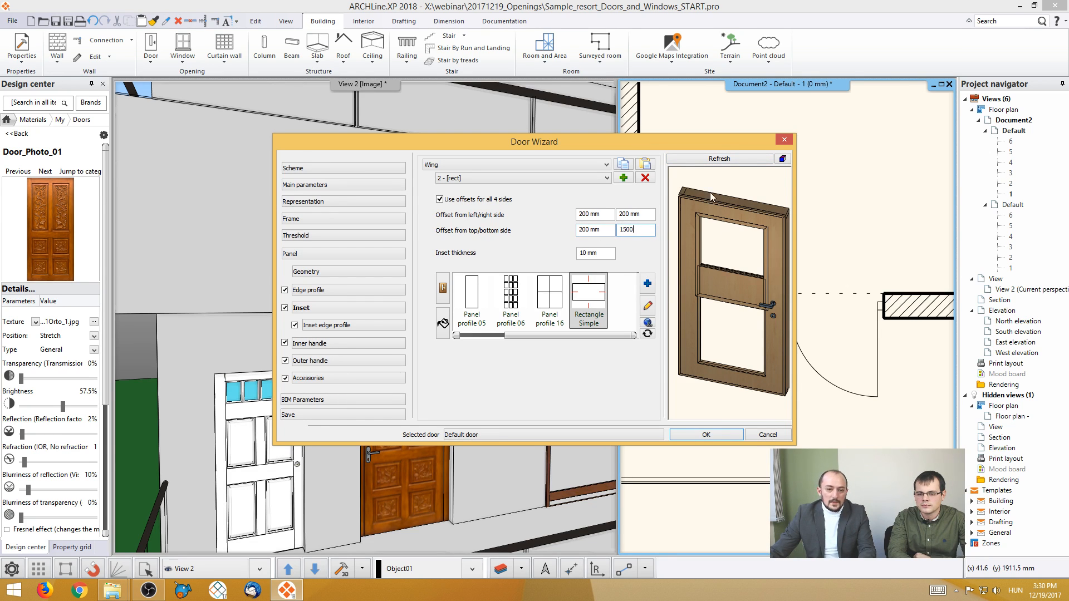
{"action": "type", "text": "500"}
{"action": "left_click", "coordinate": [734, 160]}
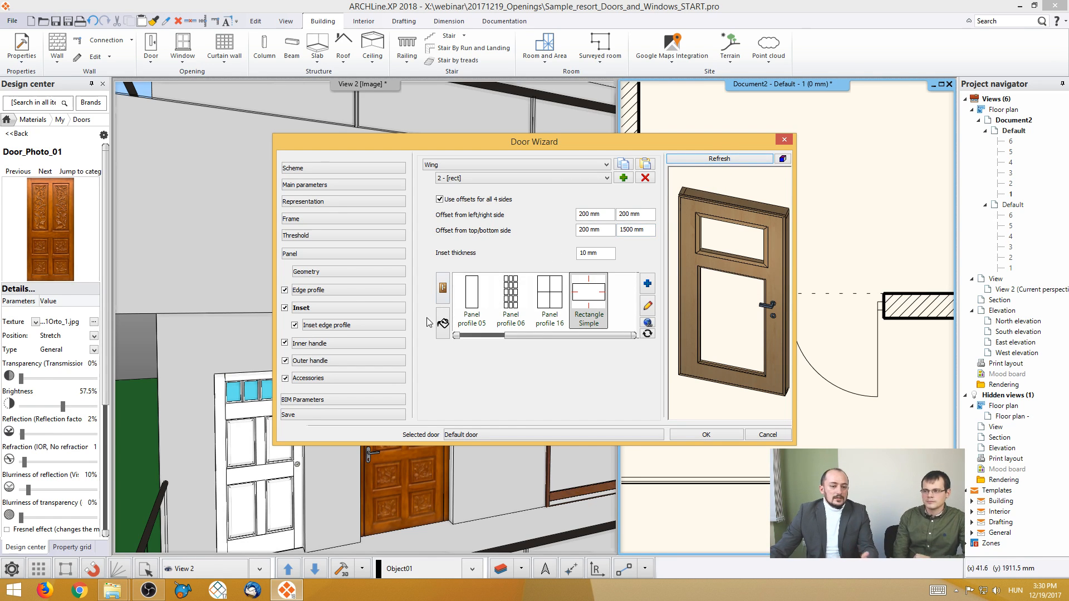
- Give the second inset the Automatic profile and the Opening Glass material
{"action": "left_click_drag", "start_coordinate": [529, 334], "coordinate": [472, 333]}
{"action": "left_click", "coordinate": [474, 309]}
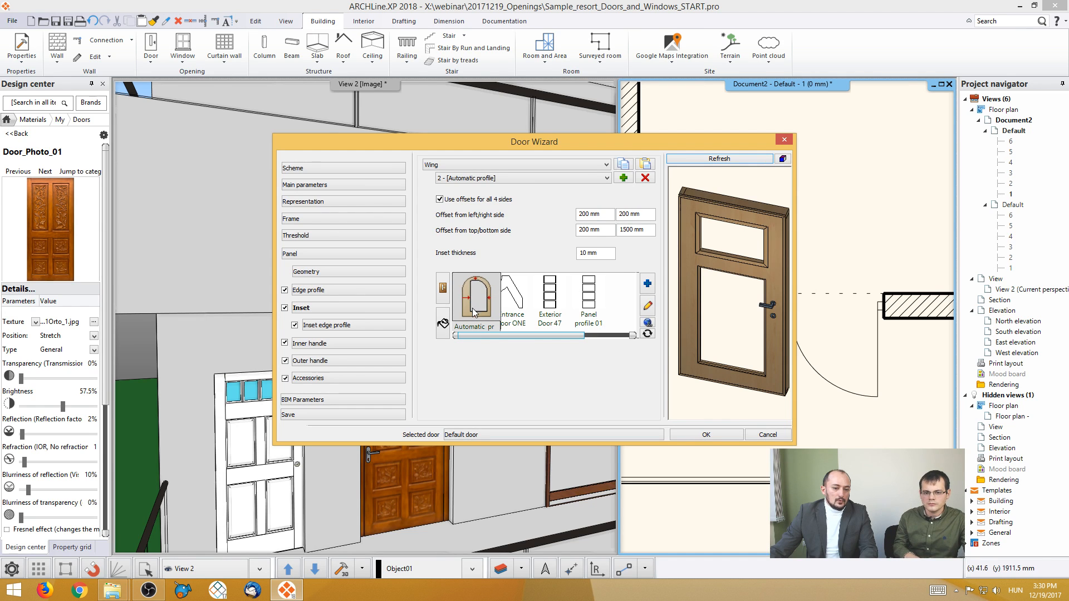
{"action": "left_click", "coordinate": [443, 323]}
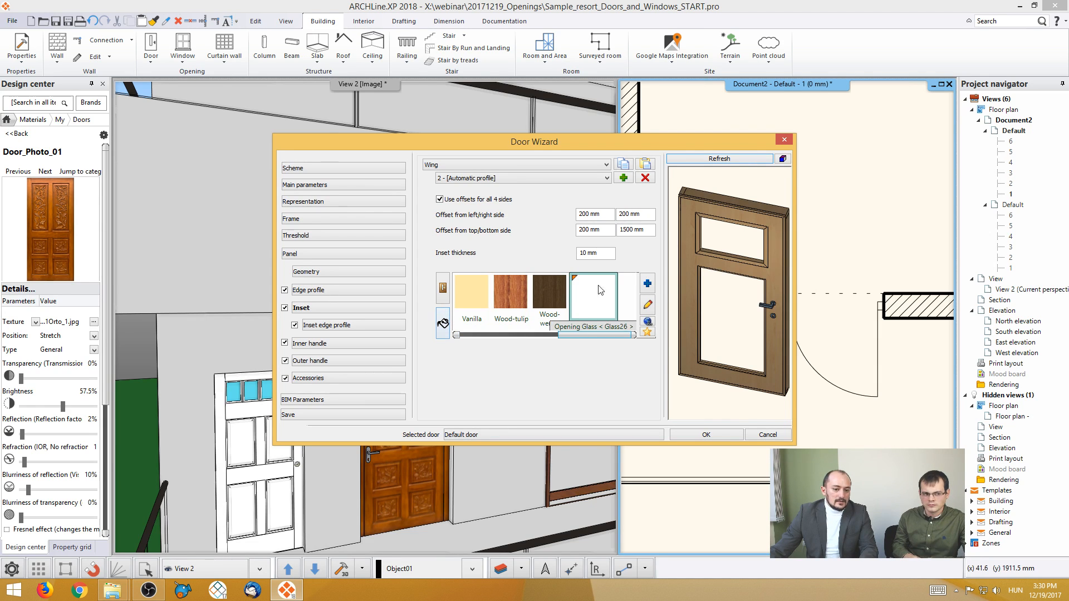
{"action": "left_click", "coordinate": [600, 290]}
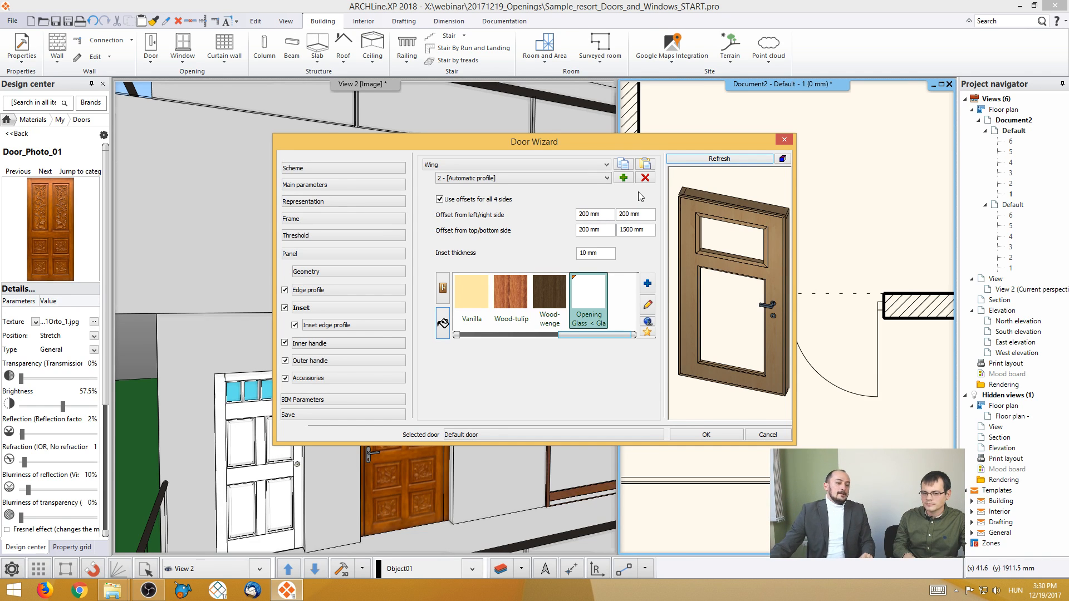
- Turn off the inset edge profile and inspect the panel's inset edges closely in the door preview
{"action": "left_click", "coordinate": [359, 326]}
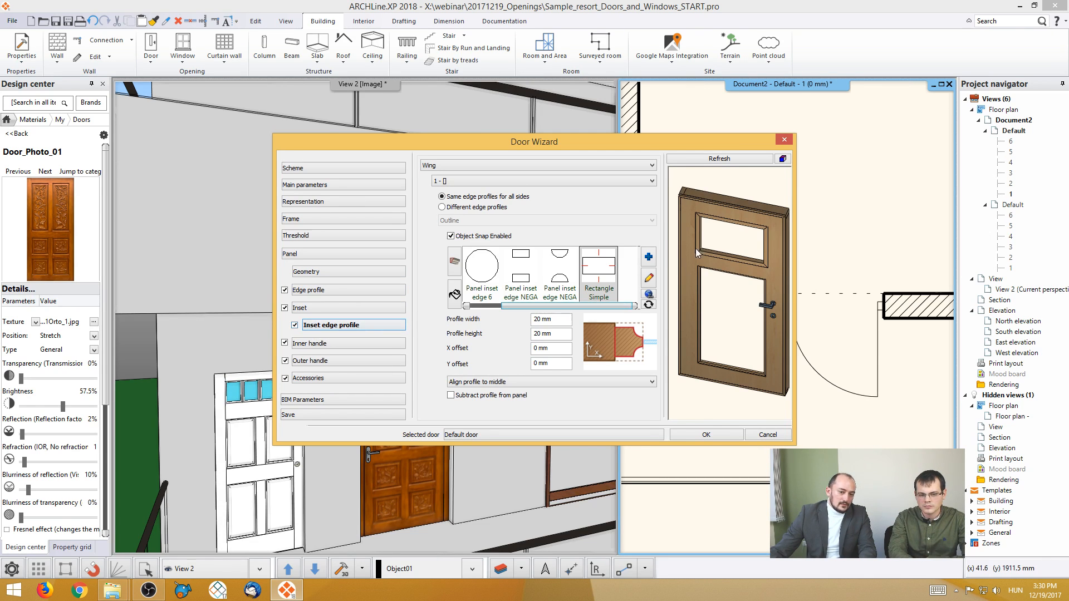
{"action": "left_click", "coordinate": [294, 326]}
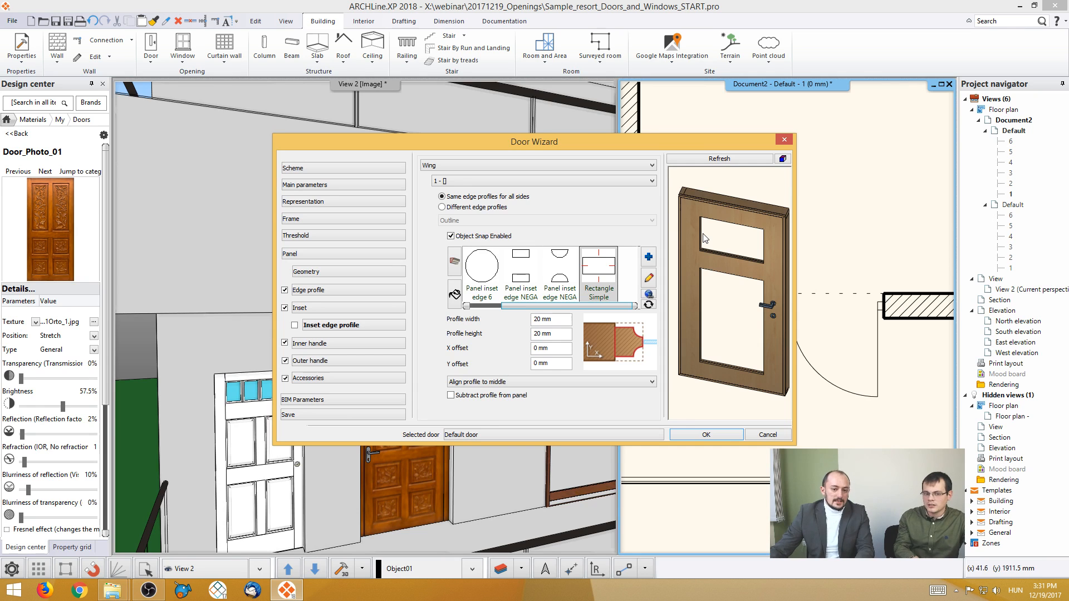
{"action": "scroll", "coordinate": [721, 249], "scroll_direction": "up", "scroll_amount": 3}
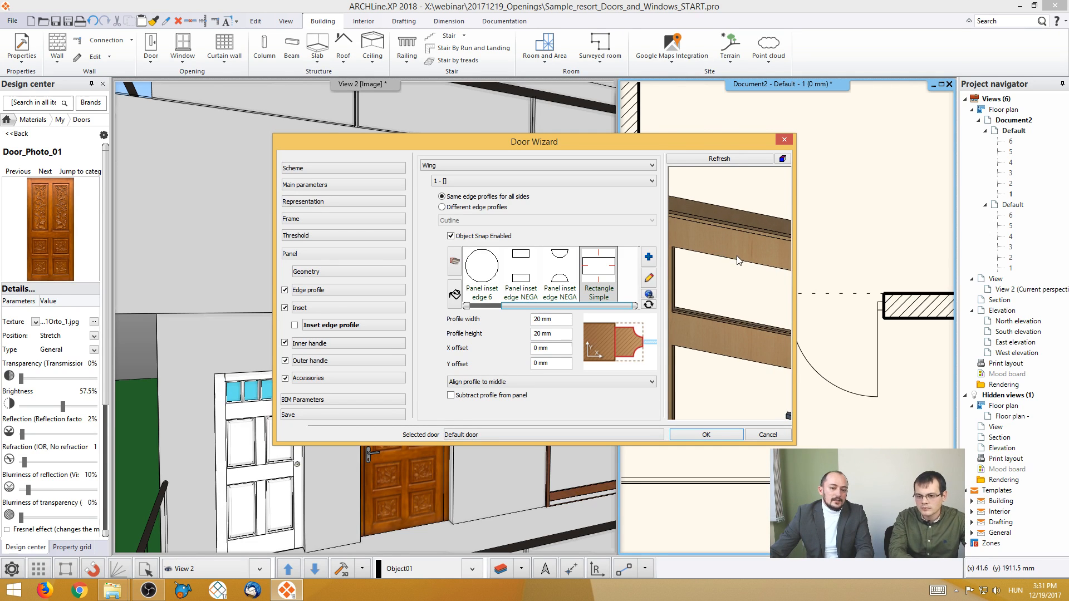
{"action": "middle_click_drag", "start_coordinate": [736, 260], "coordinate": [721, 301]}
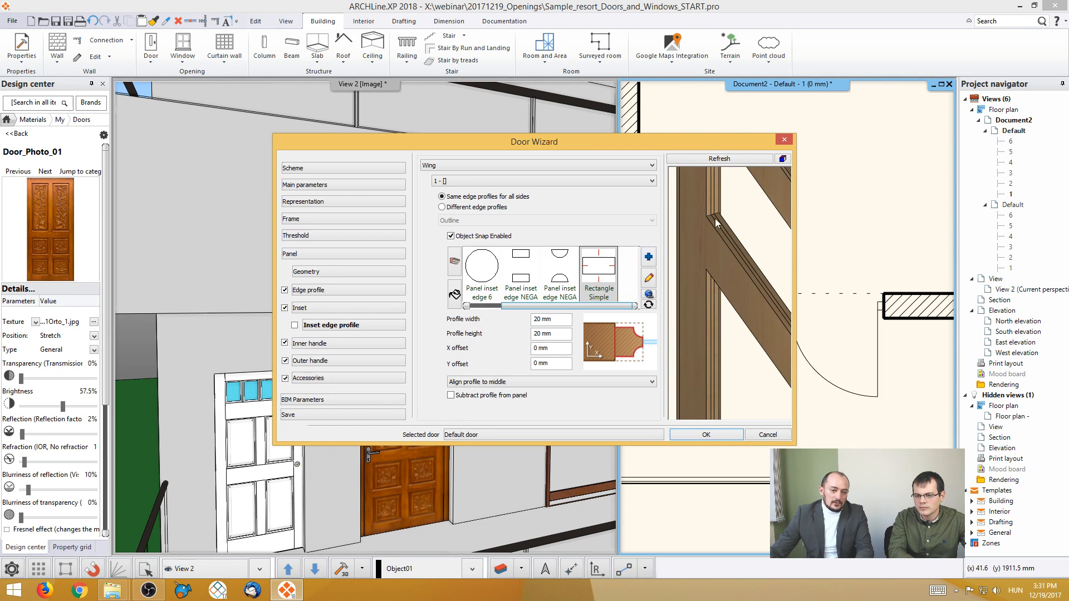
{"action": "middle_click_drag", "start_coordinate": [744, 252], "coordinate": [730, 306]}
{"action": "scroll", "coordinate": [716, 329], "scroll_direction": "down", "scroll_amount": 2}
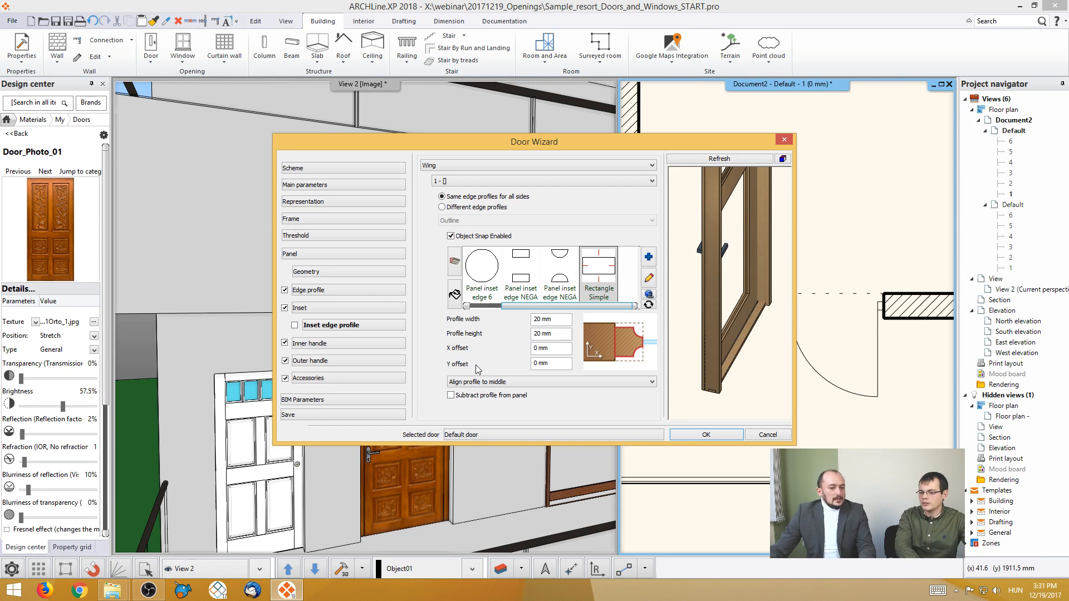
{"action": "middle_click", "coordinate": [717, 336]}
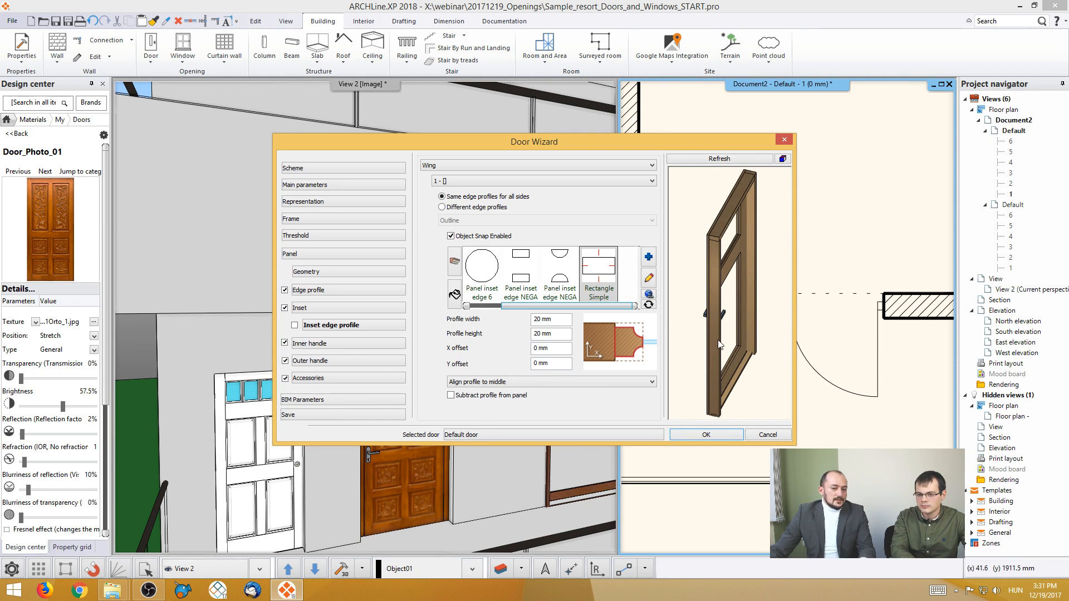
- Review the door's BIM parameter groups without changing them, and look at the door preview from another angle
{"action": "left_click", "coordinate": [343, 399]}
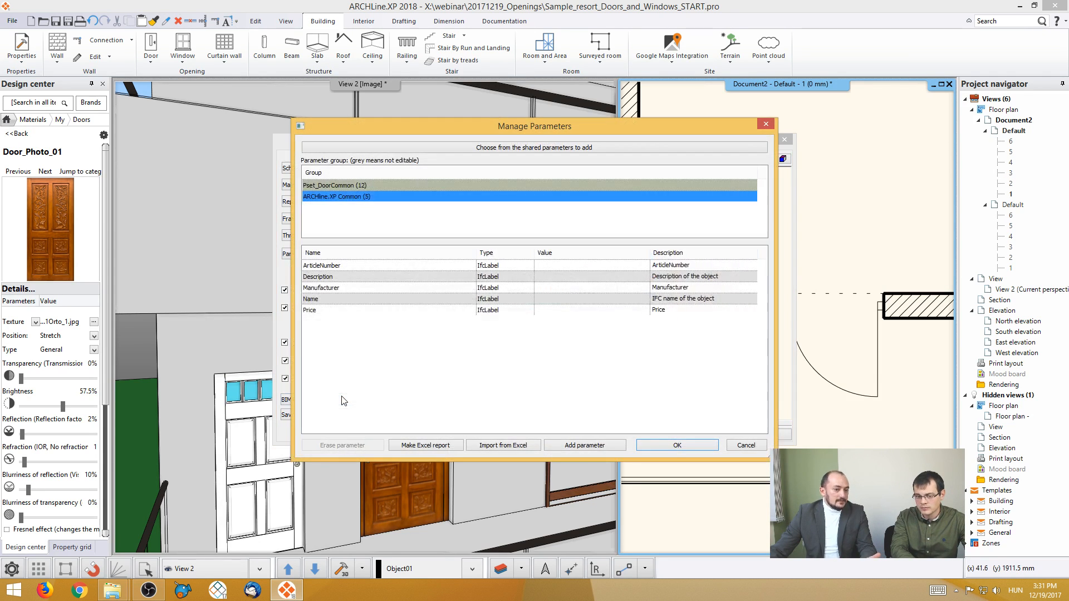
{"action": "left_click", "coordinate": [746, 445]}
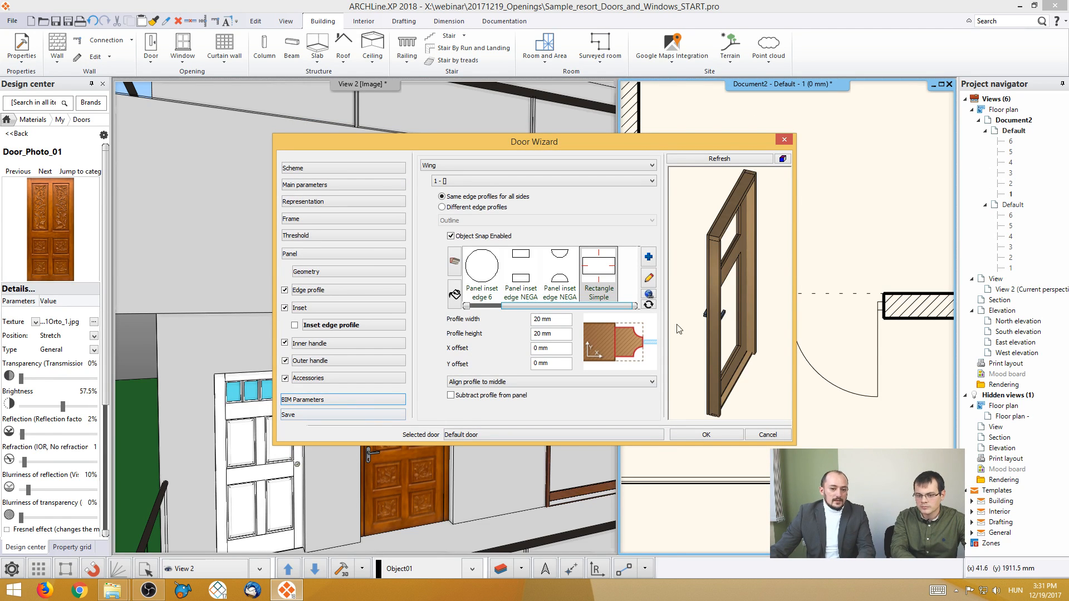
{"action": "middle_click_drag", "start_coordinate": [691, 326], "coordinate": [737, 327]}
- Save the door to the library as Parametric door 01 in category MY, sub category Door, and accept the Door Wizard settings
{"action": "left_click", "coordinate": [343, 416]}
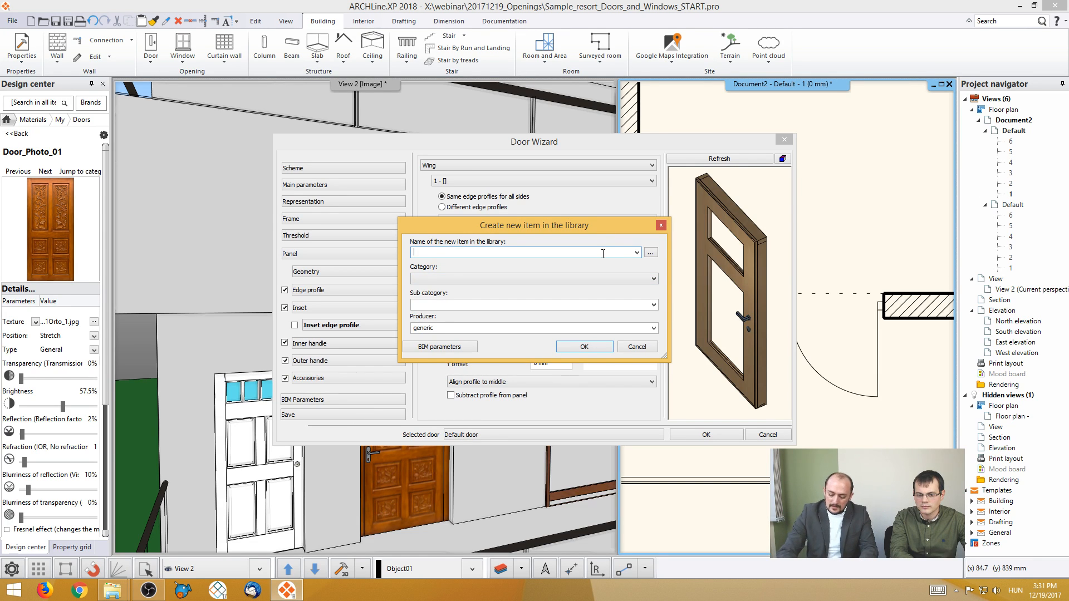
{"action": "type", "text": "Param"}
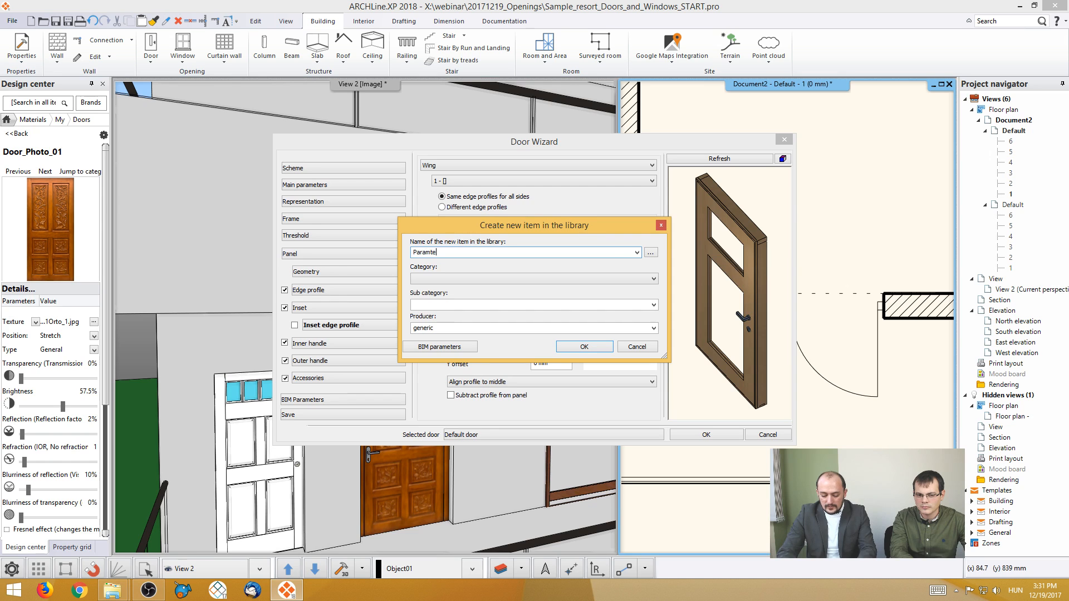
{"action": "type", "text": "etric door"}
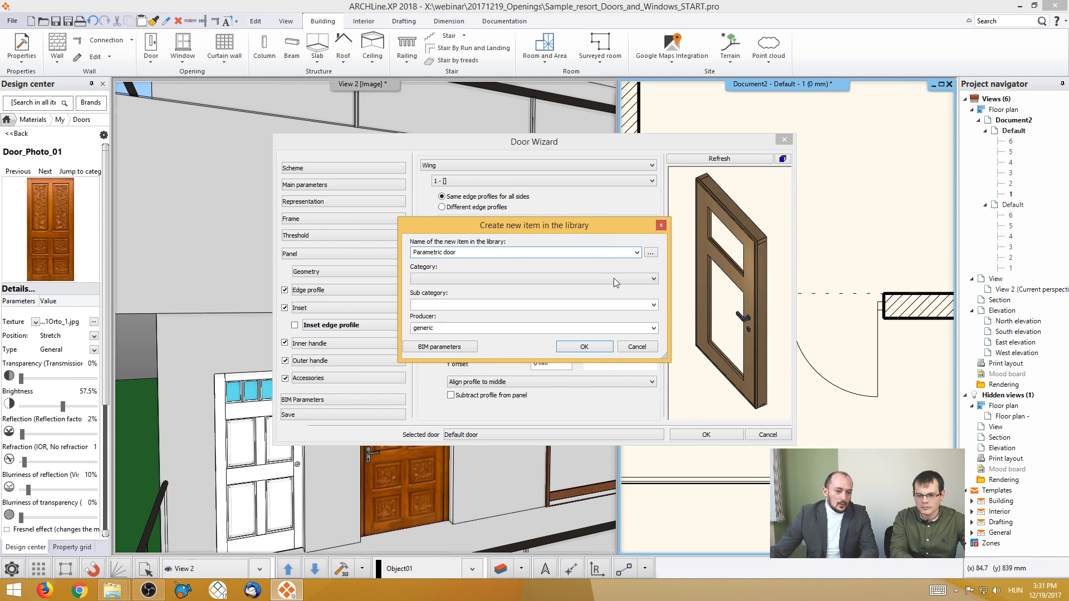
{"action": "type", "text": " 01"}
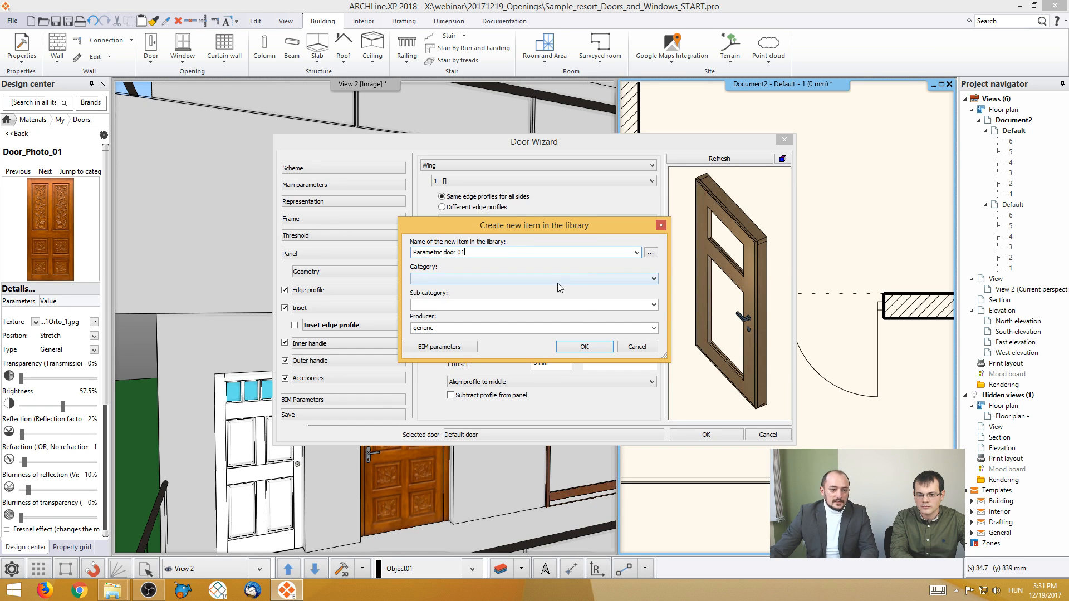
{"action": "left_click", "coordinate": [557, 279]}
{"action": "left_click", "coordinate": [470, 315]}
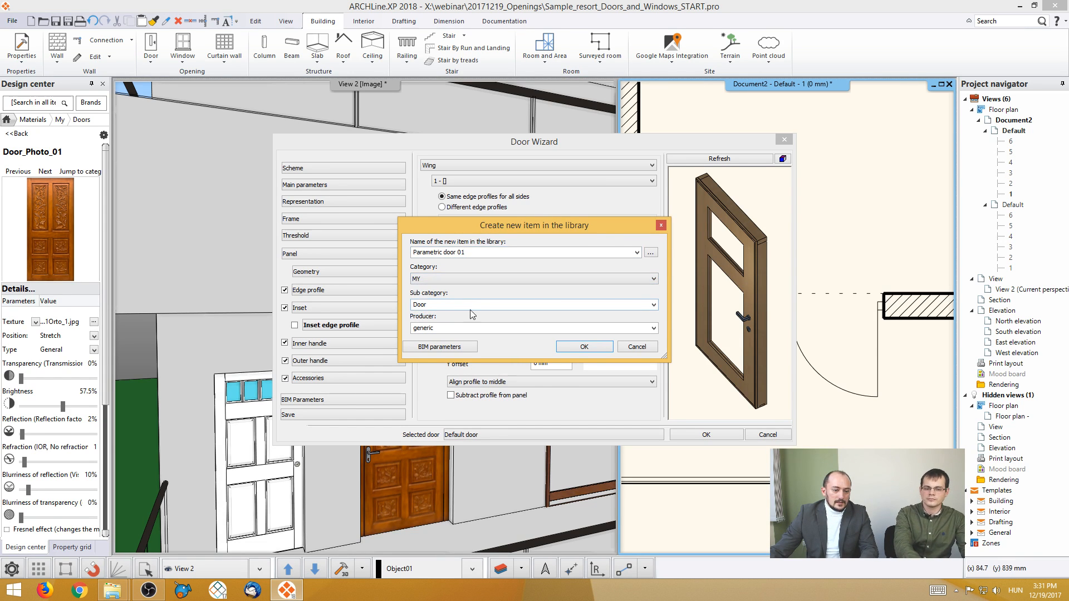
{"action": "left_click", "coordinate": [582, 346]}
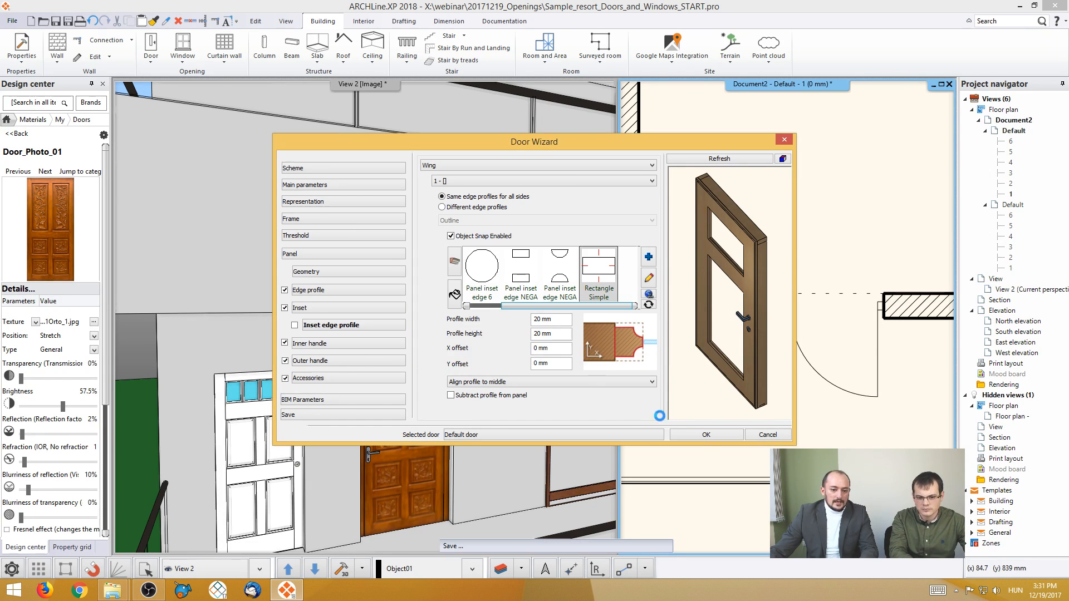
{"action": "left_click", "coordinate": [707, 436]}
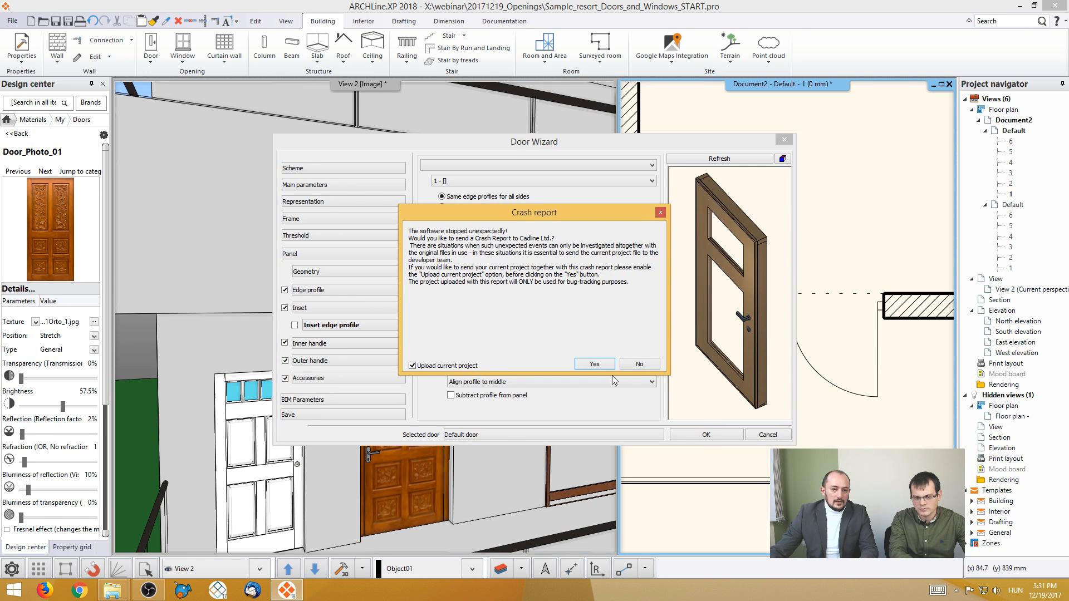
- Send the crash report together with the current project and close the stopped program
{"action": "left_click", "coordinate": [606, 366]}
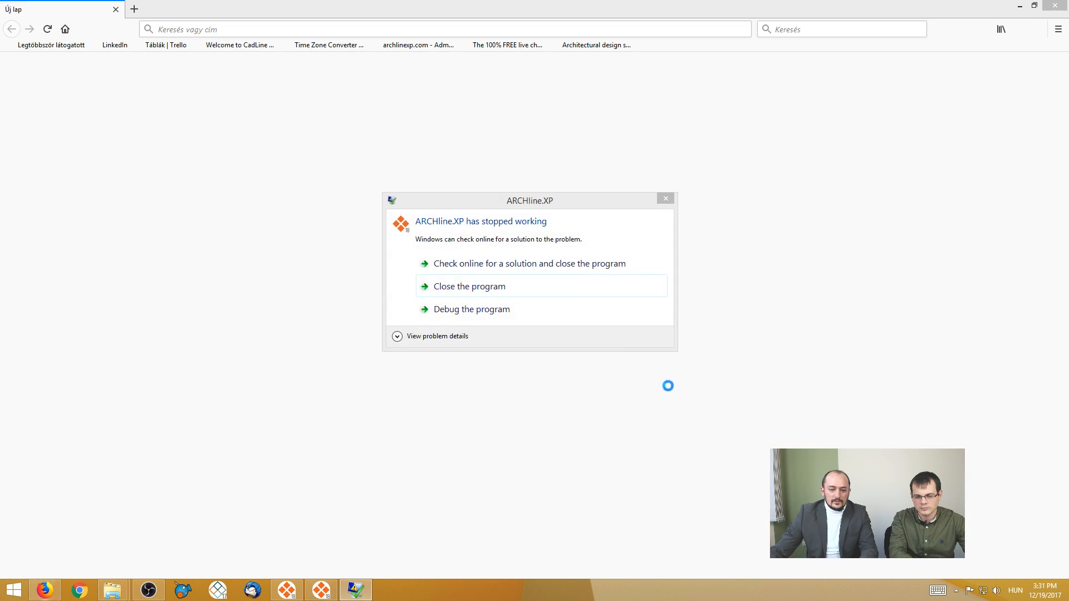
{"action": "left_click", "coordinate": [489, 286]}
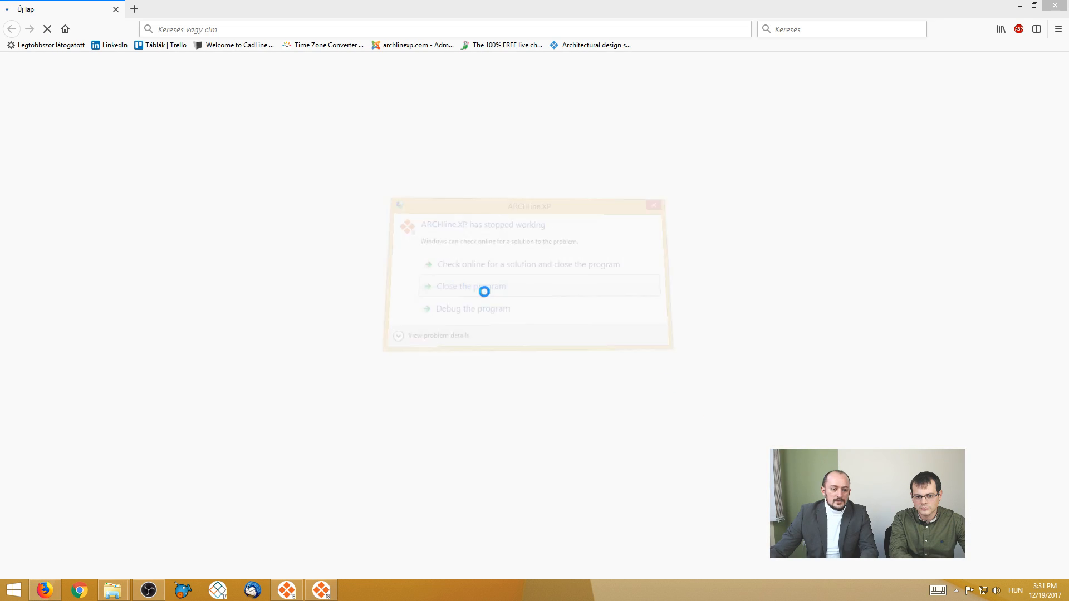
{"action": "left_click", "coordinate": [1019, 6]}
{"action": "left_click", "coordinate": [665, 199]}
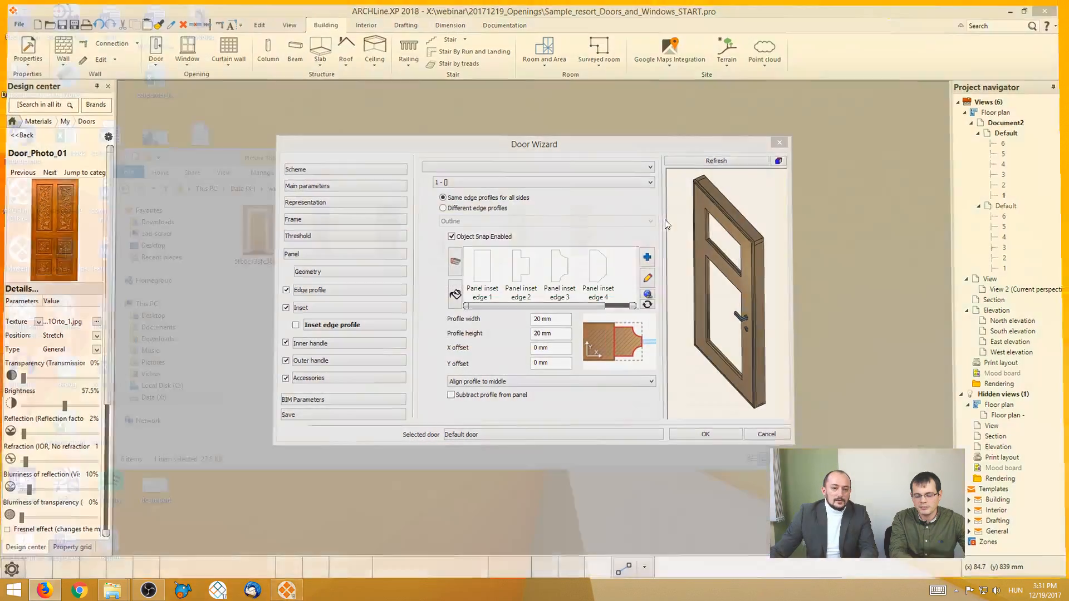
{"action": "left_click", "coordinate": [509, 370]}
{"action": "left_click_drag", "start_coordinate": [512, 177], "coordinate": [606, 147]}
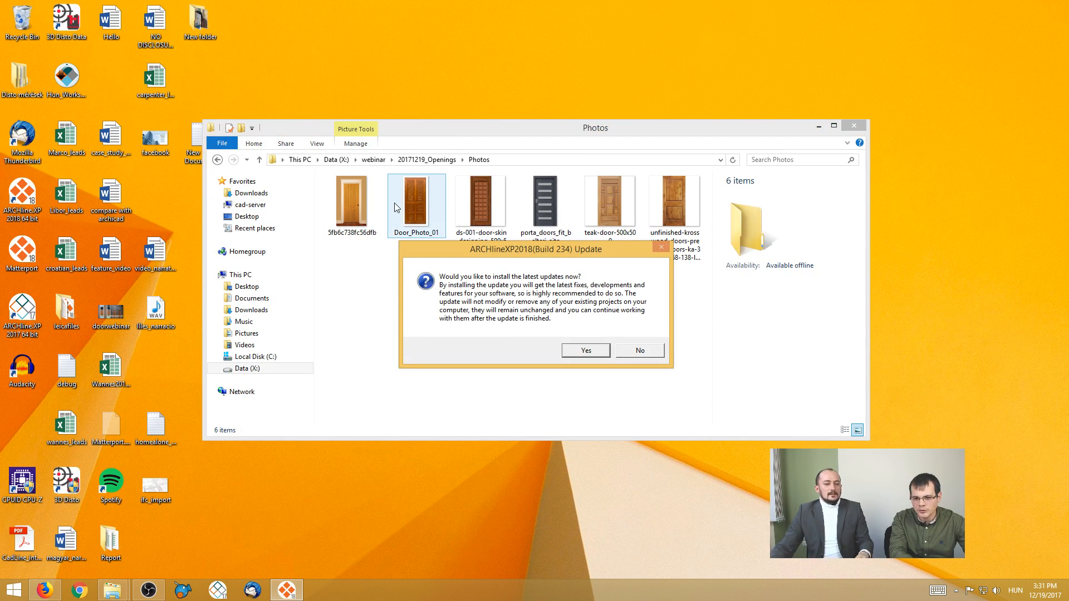
- Decline the ARCHline.XP update, reload the recovered resort project and dismiss the abnormal termination warning
{"action": "left_click", "coordinate": [653, 352]}
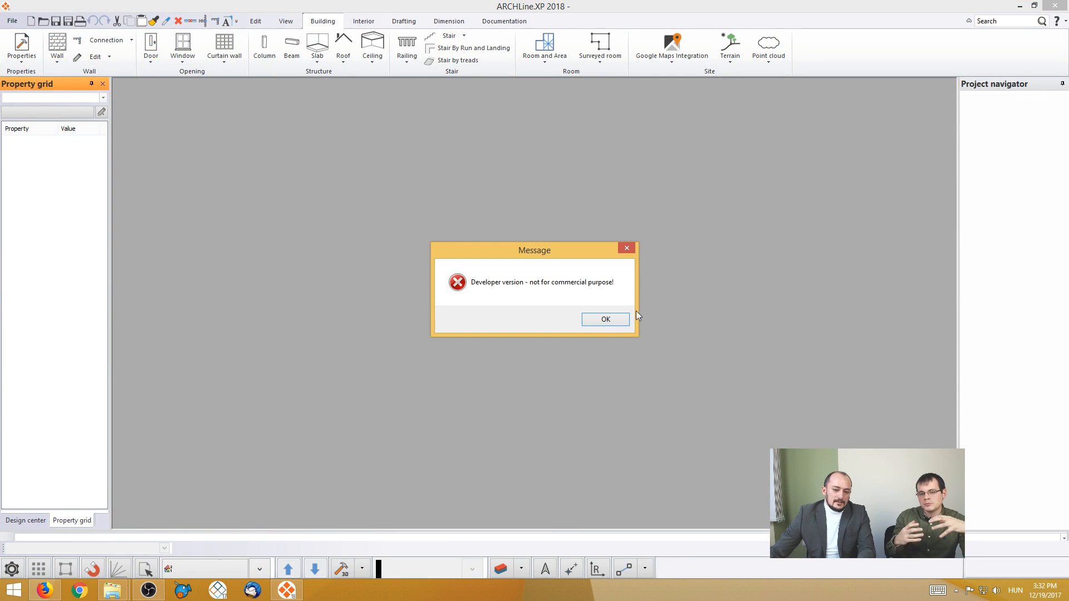
{"action": "left_click", "coordinate": [623, 320]}
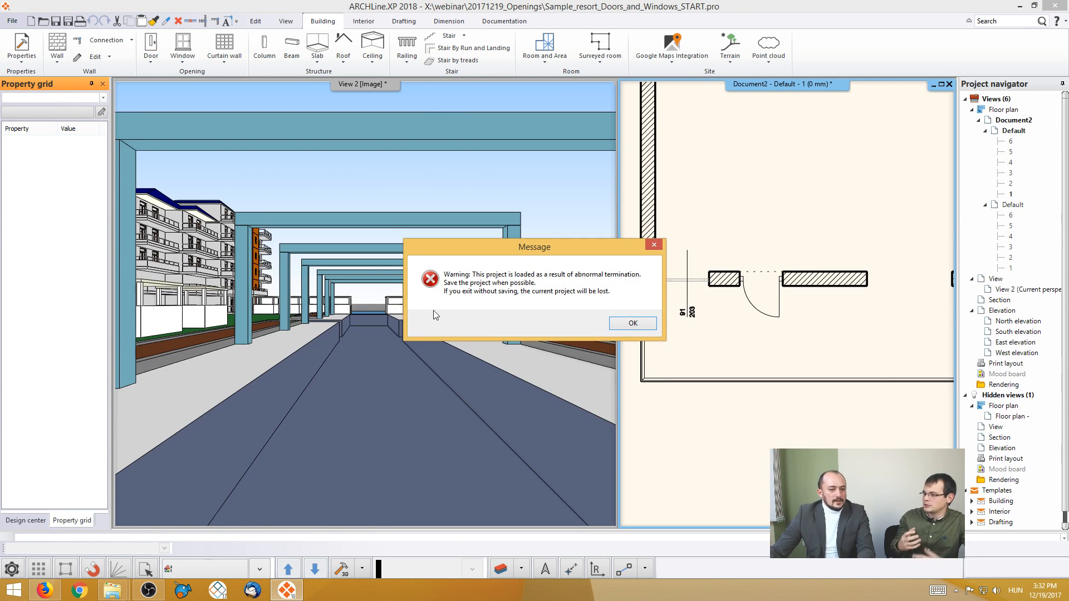
{"action": "left_click", "coordinate": [630, 324]}
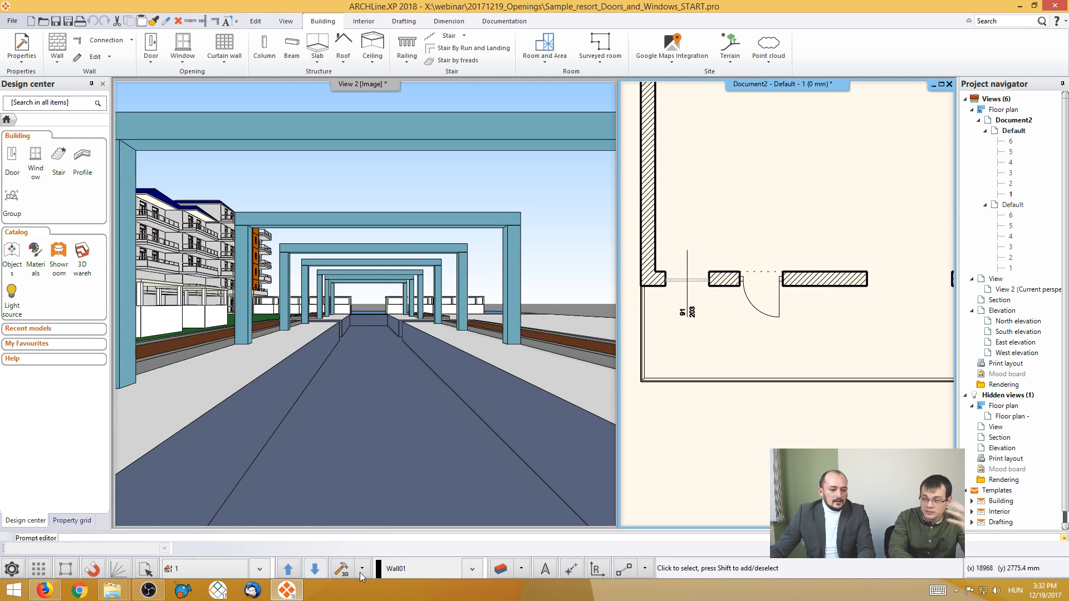
{"action": "left_click", "coordinate": [341, 568]}
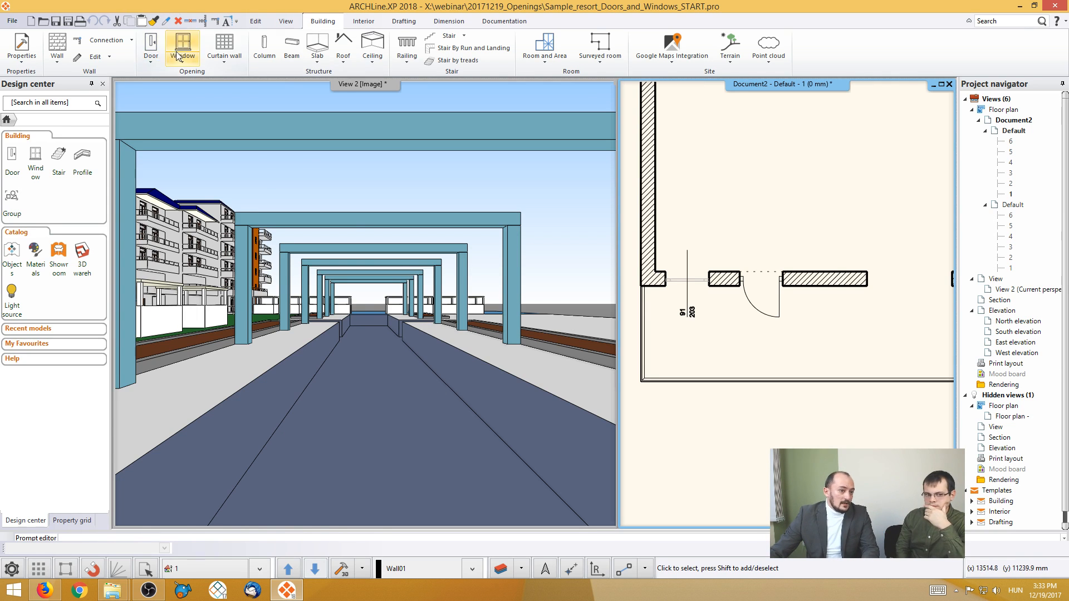
{"action": "left_click", "coordinate": [158, 61]}
{"action": "left_click", "coordinate": [178, 202]}
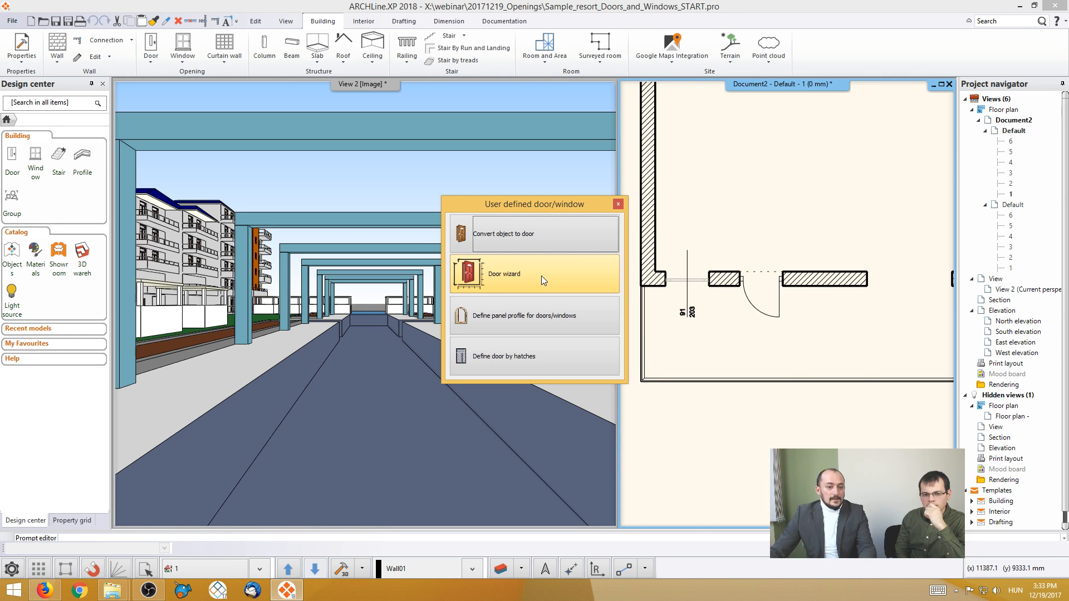
{"action": "left_click", "coordinate": [618, 204]}
- Browse the door library to the MY category's Door group and locate Parametric door 01
{"action": "left_click", "coordinate": [12, 159]}
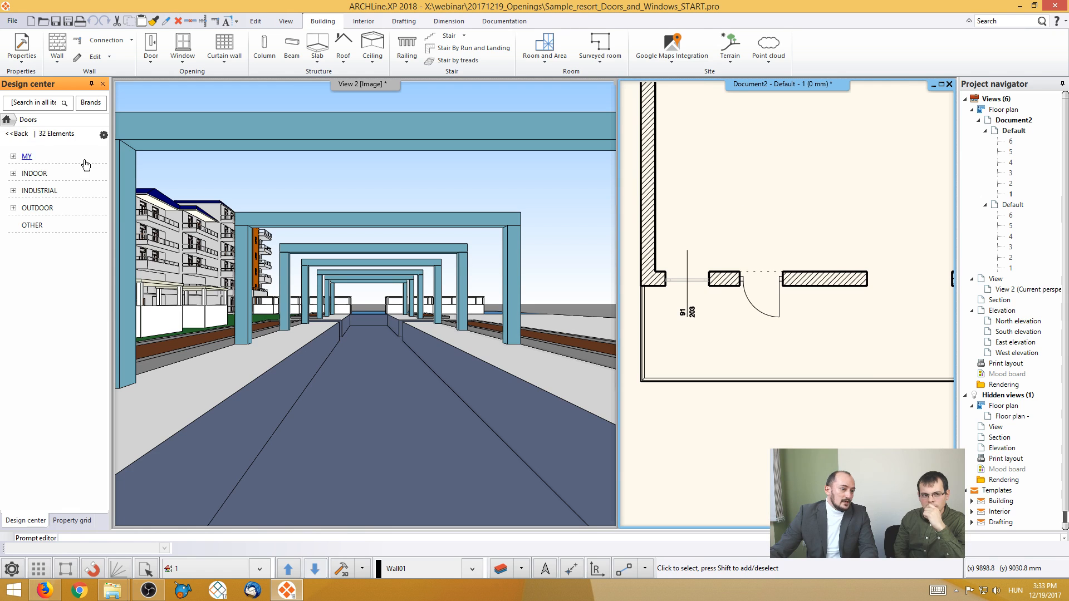
{"action": "left_click", "coordinate": [27, 156]}
{"action": "left_click", "coordinate": [34, 172]}
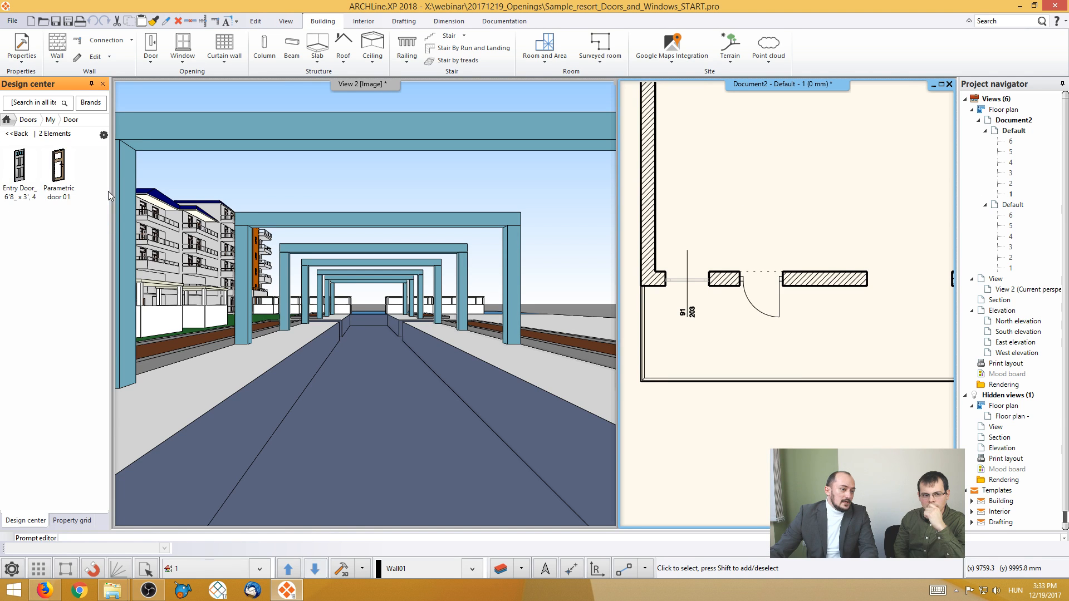
{"action": "mouse_move", "coordinate": [65, 183]}
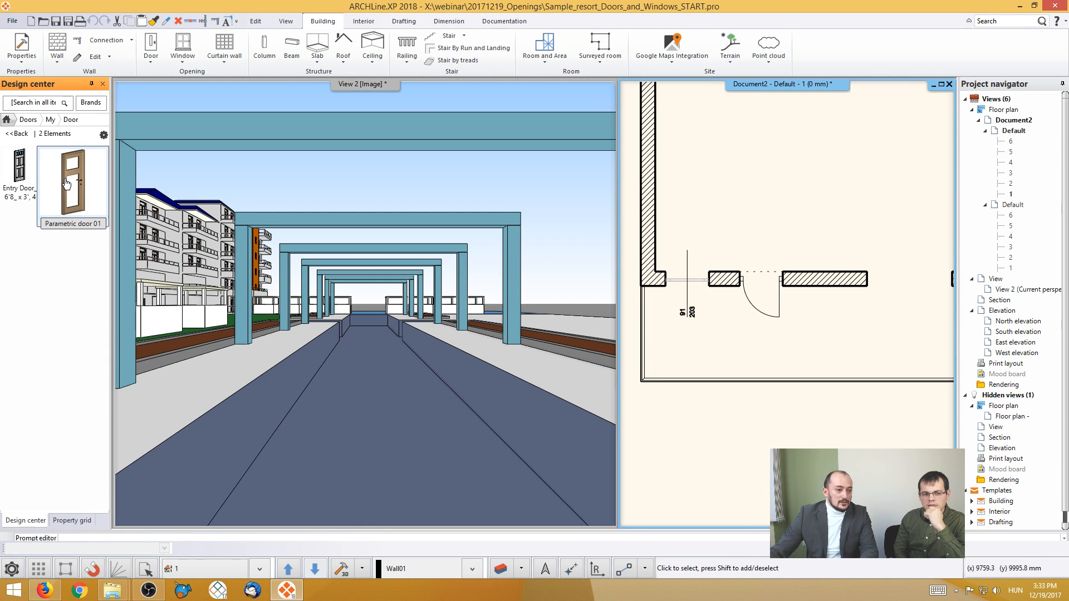
- Place Parametric door 01, measured from the wall endpoint, in the second room's front wall, opening outward onto the terrace
{"action": "left_click_drag", "start_coordinate": [66, 184], "coordinate": [688, 273]}
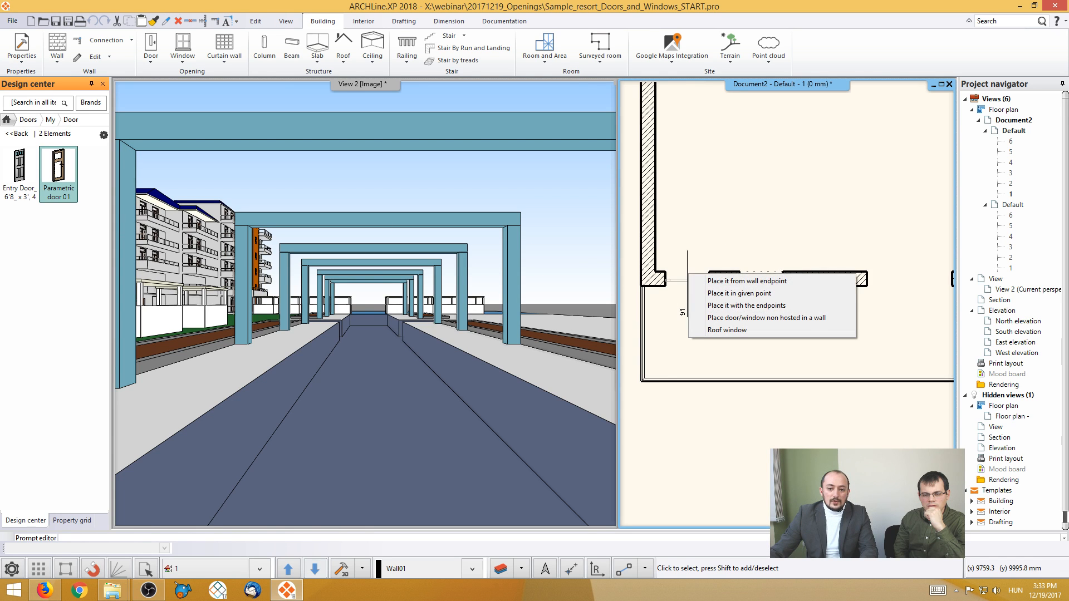
{"action": "left_click", "coordinate": [746, 281]}
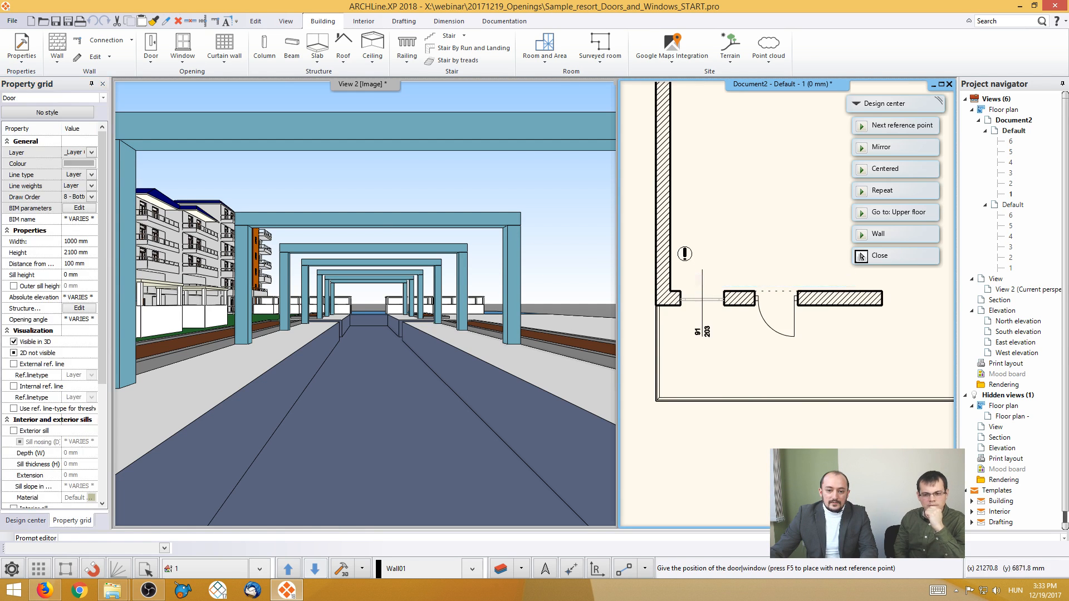
{"action": "middle_click_drag", "start_coordinate": [711, 233], "coordinate": [539, 217]}
{"action": "scroll", "coordinate": [768, 308], "scroll_direction": "down", "scroll_amount": 2}
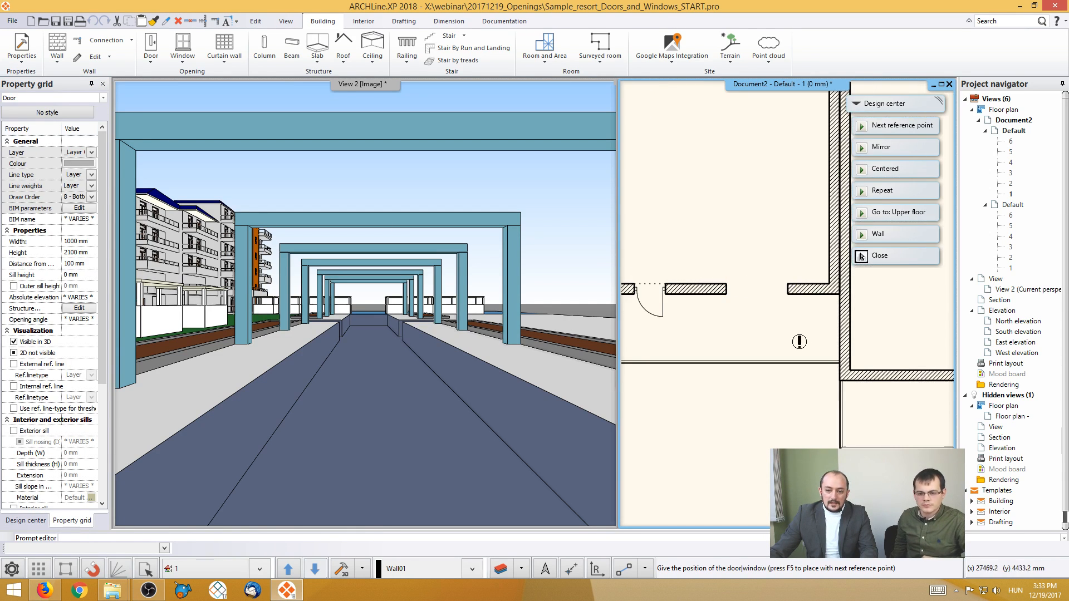
{"action": "middle_click_drag", "start_coordinate": [799, 342], "coordinate": [723, 278]}
{"action": "middle_click_drag", "start_coordinate": [751, 317], "coordinate": [690, 249]}
{"action": "middle_click_drag", "start_coordinate": [770, 251], "coordinate": [692, 277]}
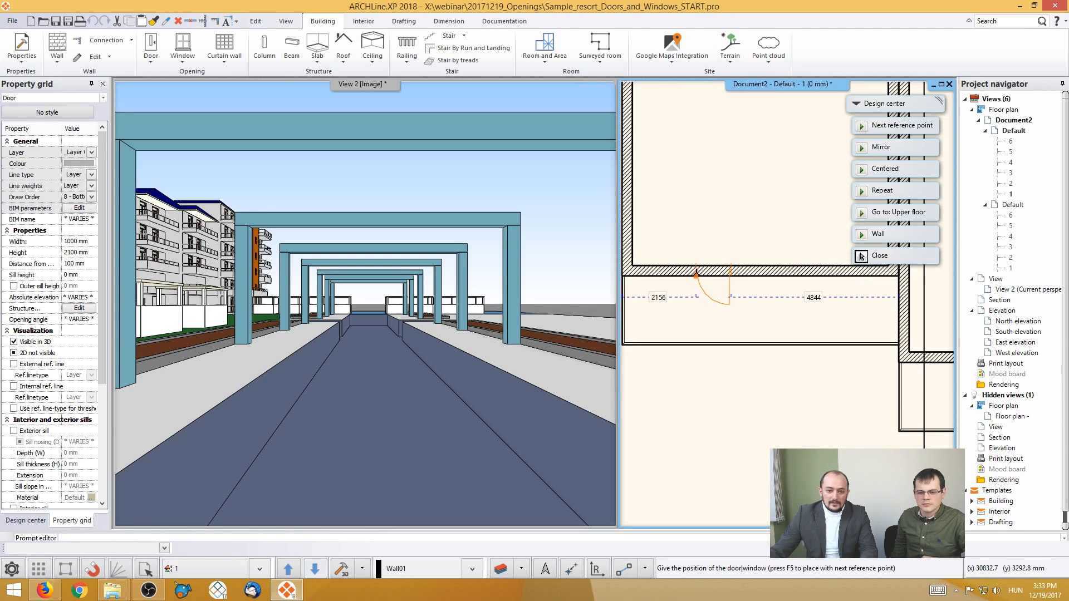
{"action": "left_click", "coordinate": [707, 274]}
{"action": "left_click", "coordinate": [688, 310]}
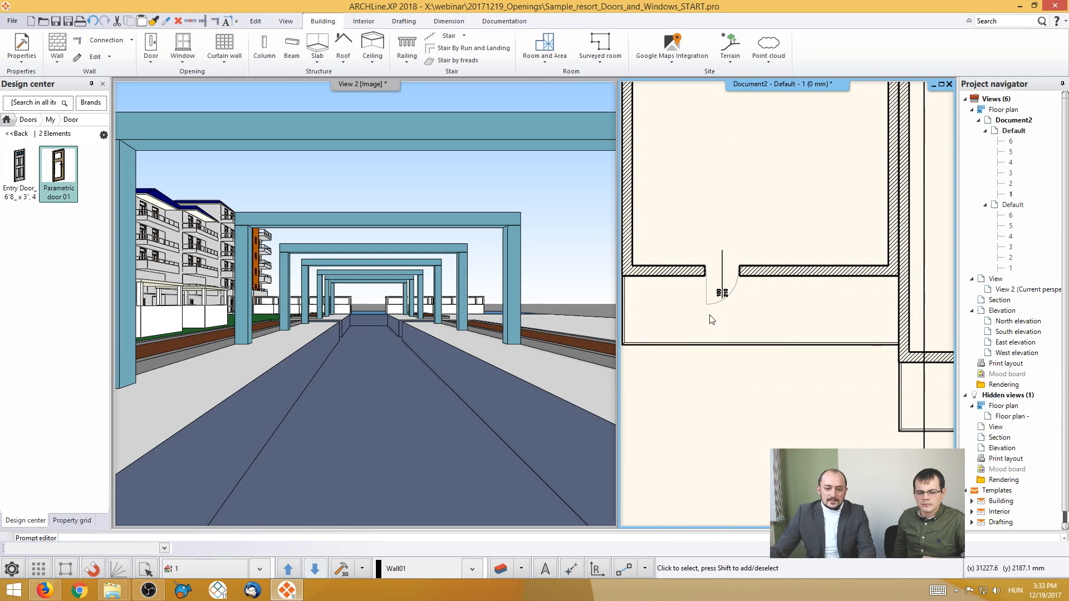
- Examine the newly placed parametric door on the ground-floor facade in the 3D view
{"action": "middle_click_drag", "start_coordinate": [476, 338], "coordinate": [381, 324]}
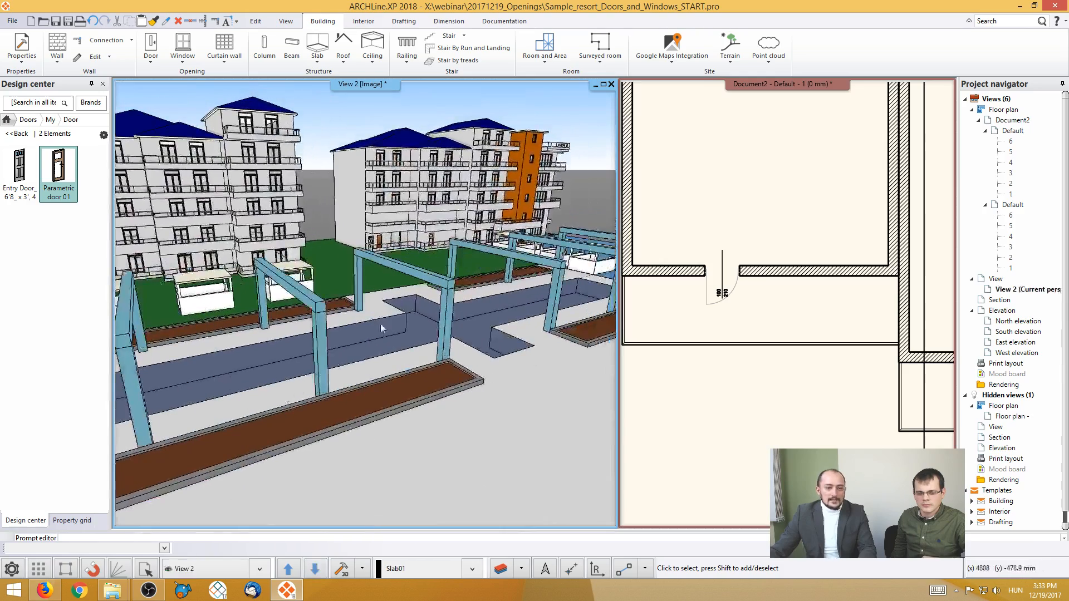
{"action": "scroll", "coordinate": [422, 315], "scroll_direction": "up", "scroll_amount": 5}
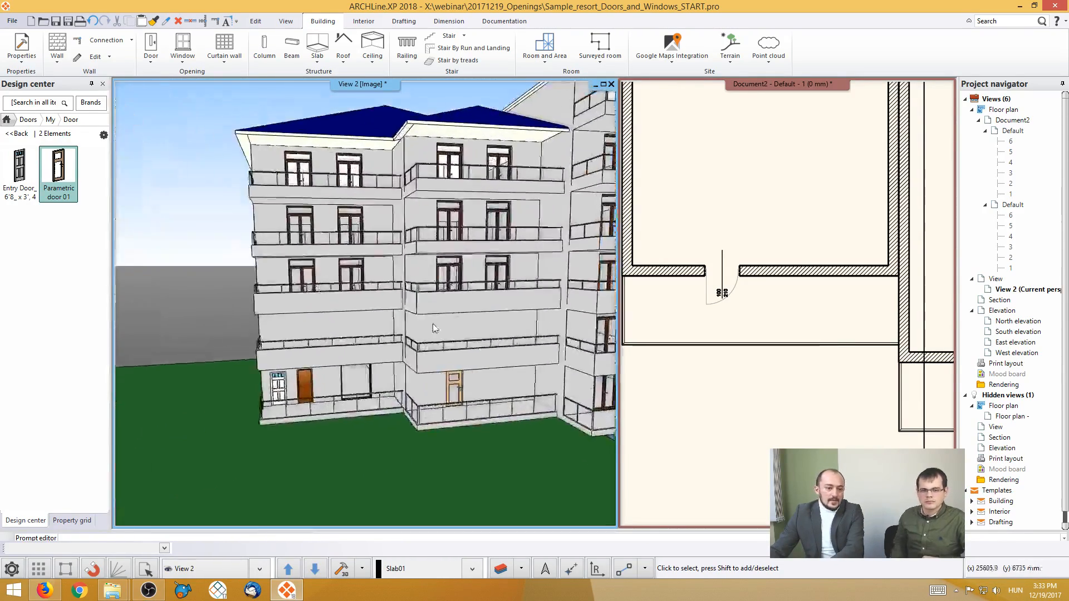
{"action": "scroll", "coordinate": [433, 325], "scroll_direction": "up", "scroll_amount": 6}
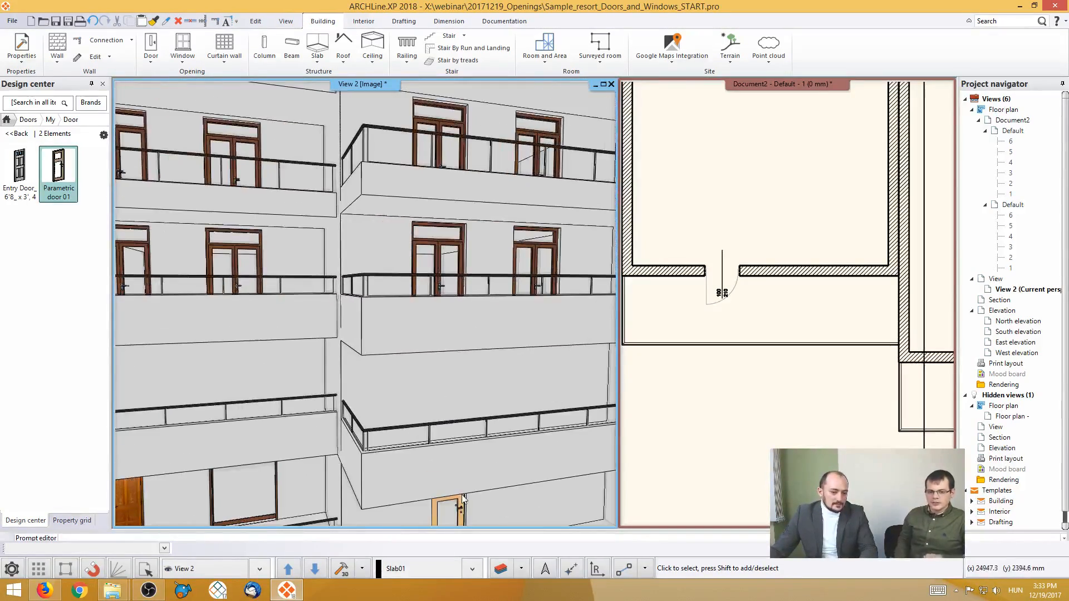
{"action": "middle_click_drag", "start_coordinate": [462, 495], "coordinate": [420, 334]}
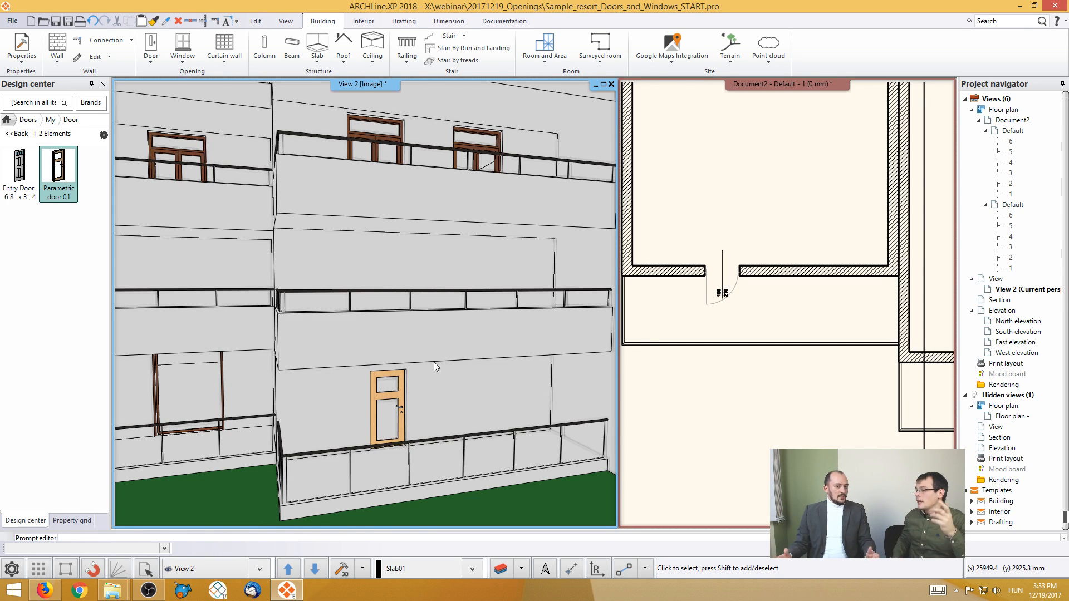
- Place a straight curtain wall on floor 1 along the outer face of the end wall, between its two corners at the semicircular slab
{"action": "scroll", "coordinate": [434, 366], "scroll_direction": "up", "scroll_amount": 1}
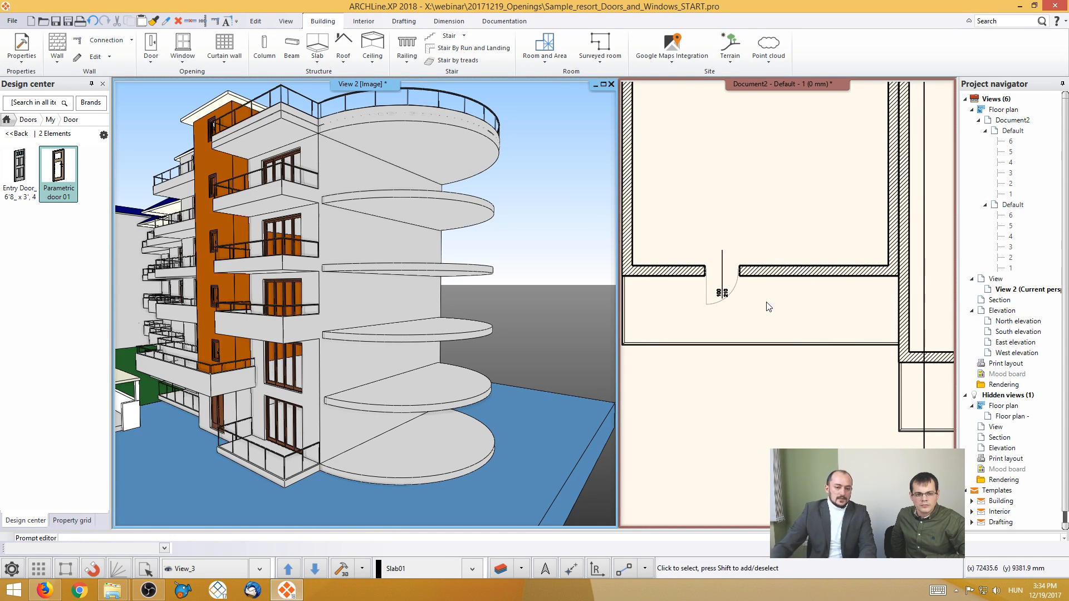
{"action": "left_click", "coordinate": [769, 313]}
{"action": "scroll", "coordinate": [771, 313], "scroll_direction": "down", "scroll_amount": 6}
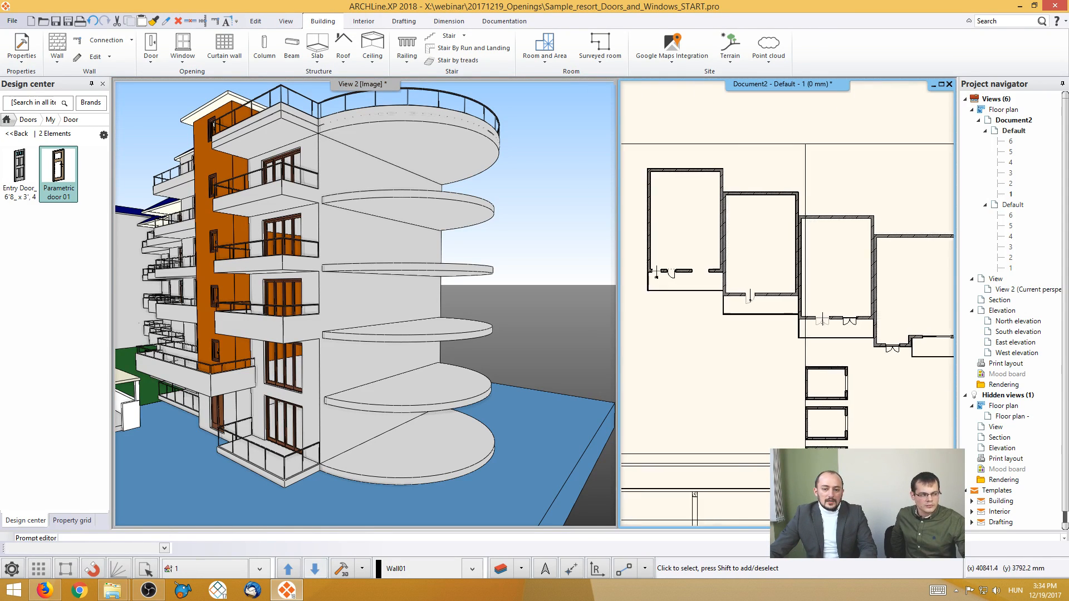
{"action": "middle_click_drag", "start_coordinate": [919, 362], "coordinate": [662, 334]}
{"action": "scroll", "coordinate": [846, 340], "scroll_direction": "up", "scroll_amount": 1}
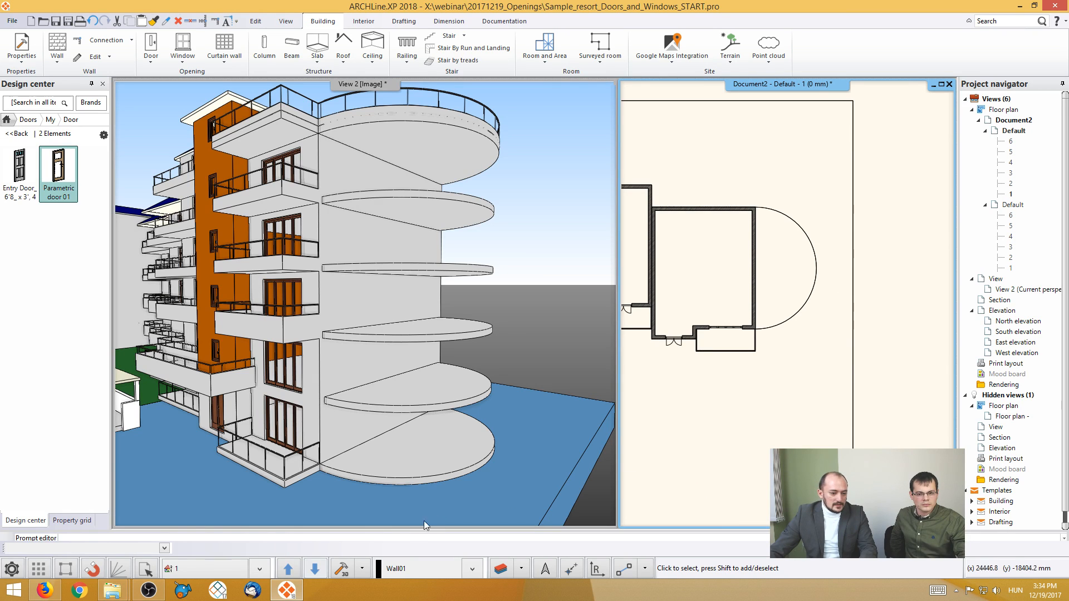
{"action": "left_click", "coordinate": [259, 569]}
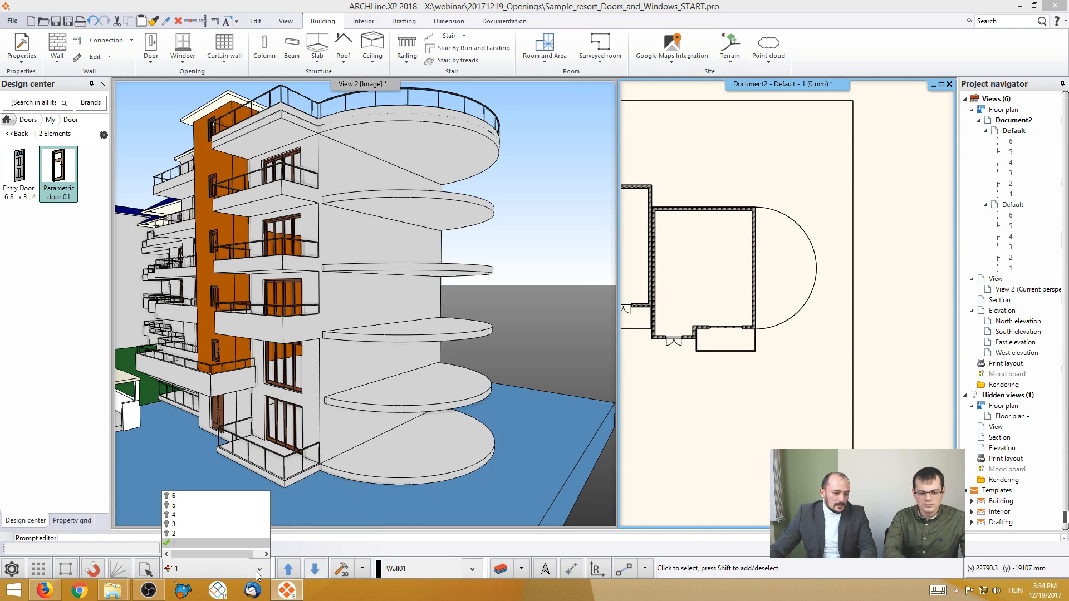
{"action": "left_click", "coordinate": [321, 450]}
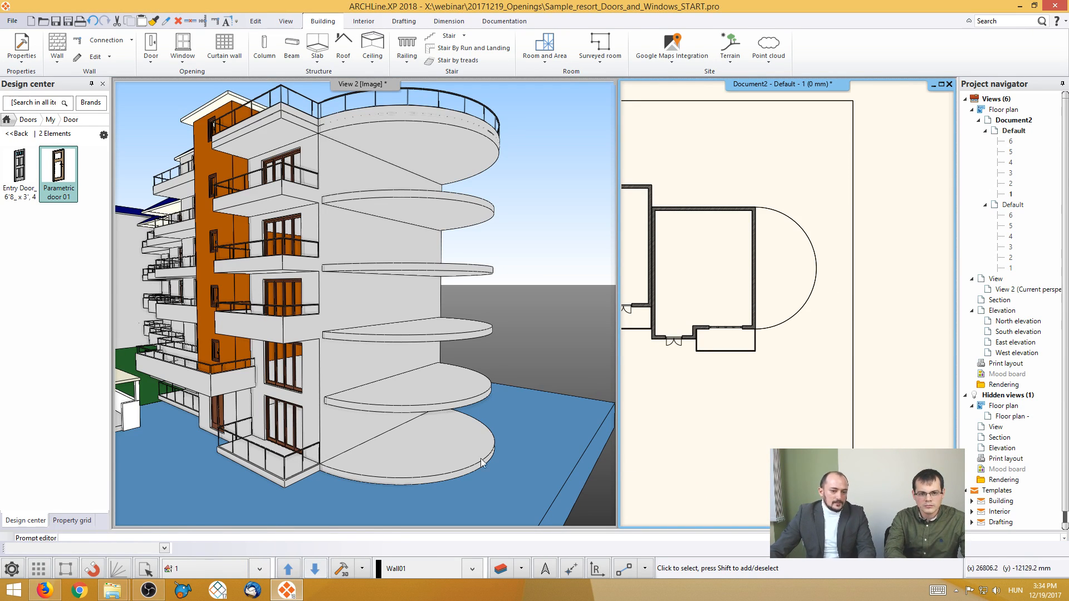
{"action": "scroll", "coordinate": [758, 237], "scroll_direction": "up", "scroll_amount": 3}
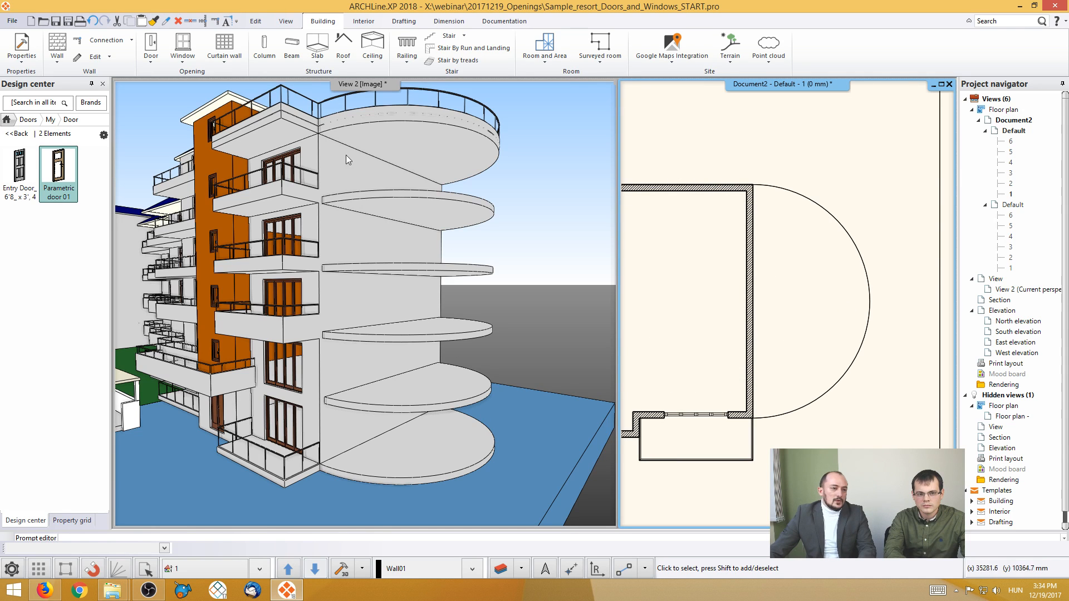
{"action": "left_click", "coordinate": [223, 55]}
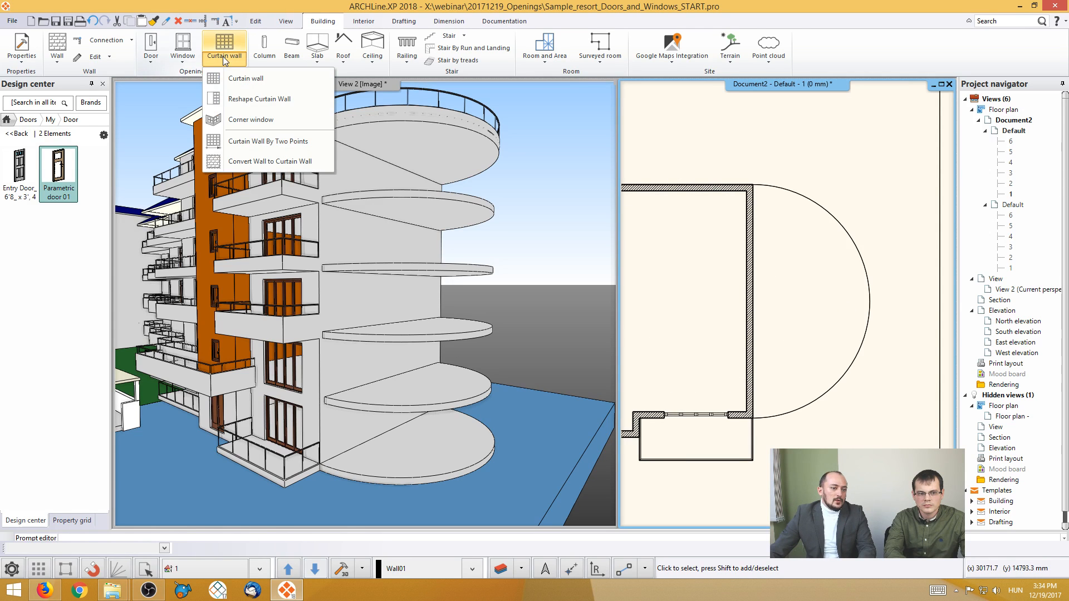
{"action": "left_click", "coordinate": [260, 79]}
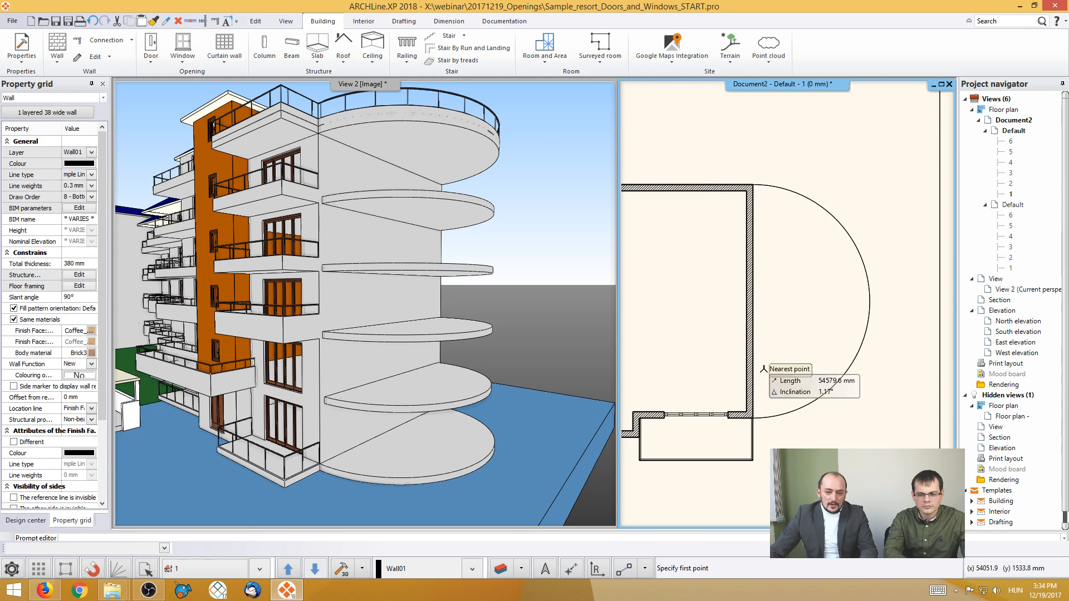
{"action": "left_click", "coordinate": [753, 418]}
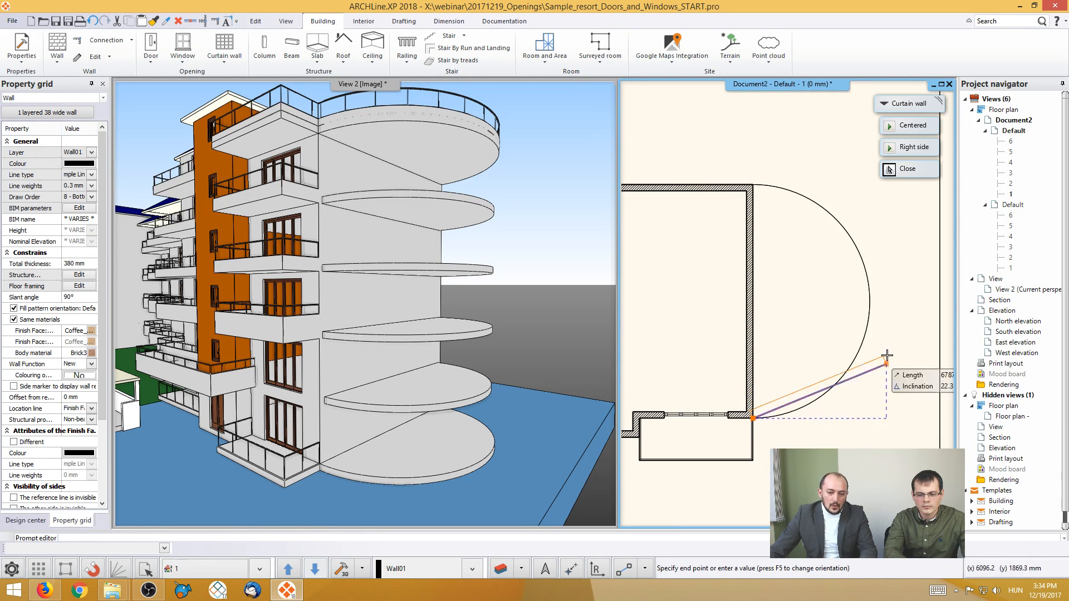
{"action": "left_click", "coordinate": [754, 181]}
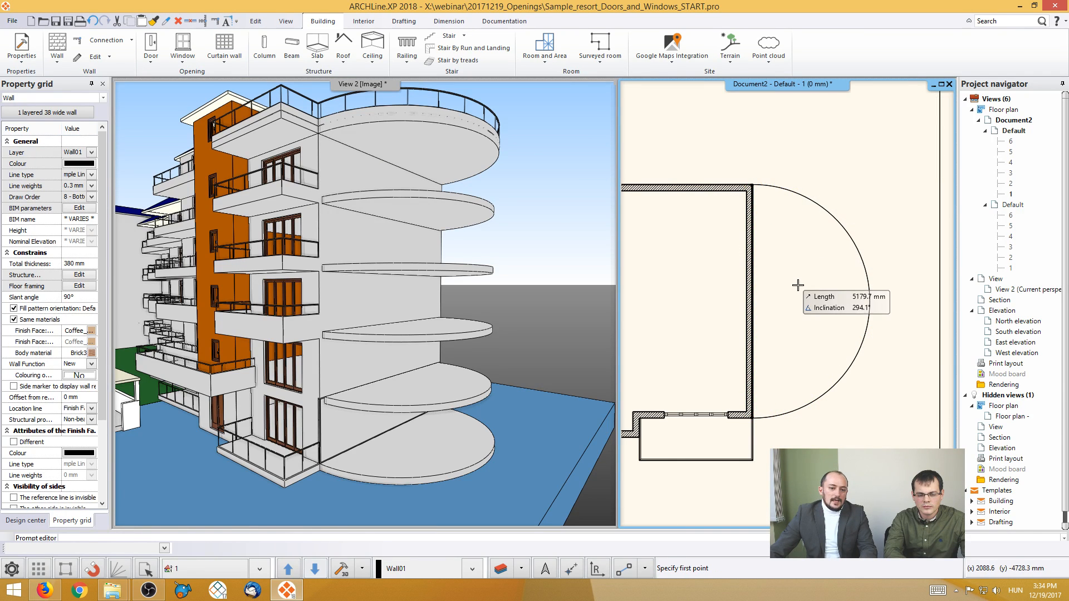
{"action": "key", "text": "Escape"}
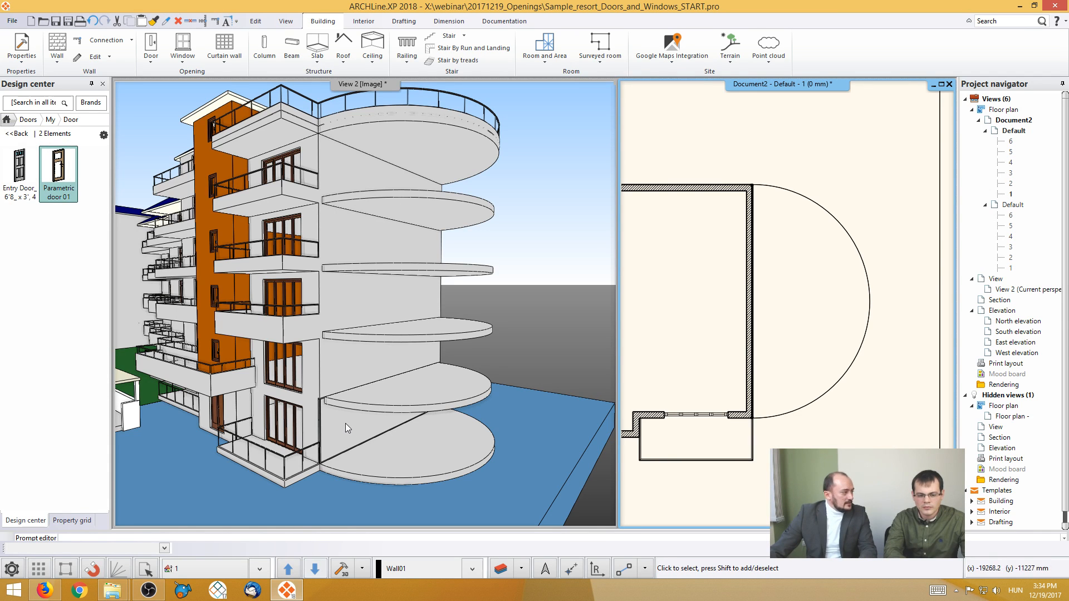
- Turn the new curtain wall into a curved edge that follows the outline of the semicircular slab
{"action": "scroll", "coordinate": [759, 275], "scroll_direction": "up", "scroll_amount": 2}
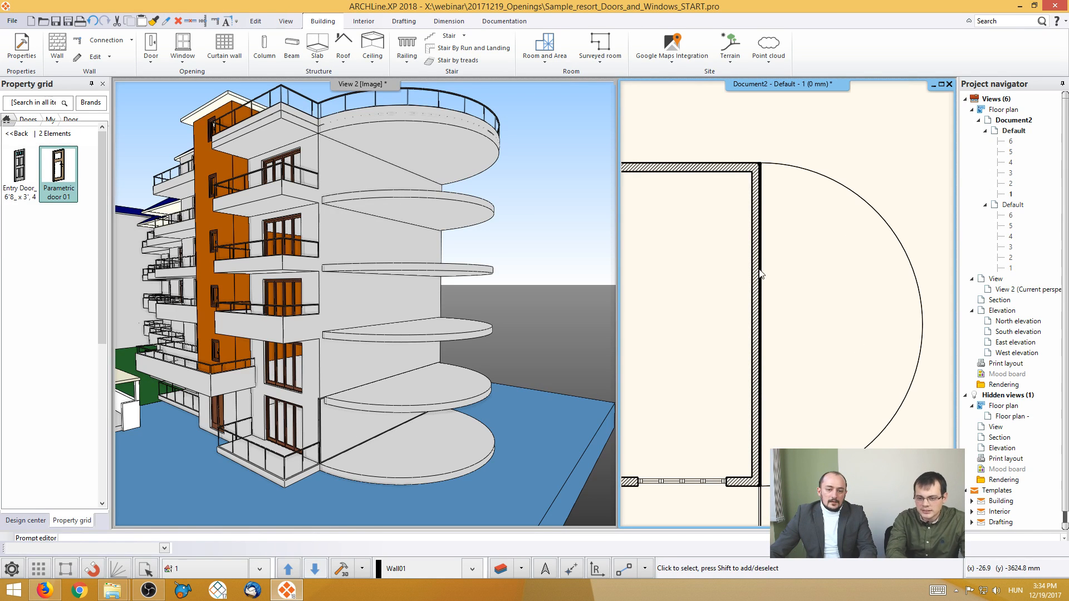
{"action": "left_click", "coordinate": [760, 275]}
{"action": "mouse_move", "coordinate": [770, 281]}
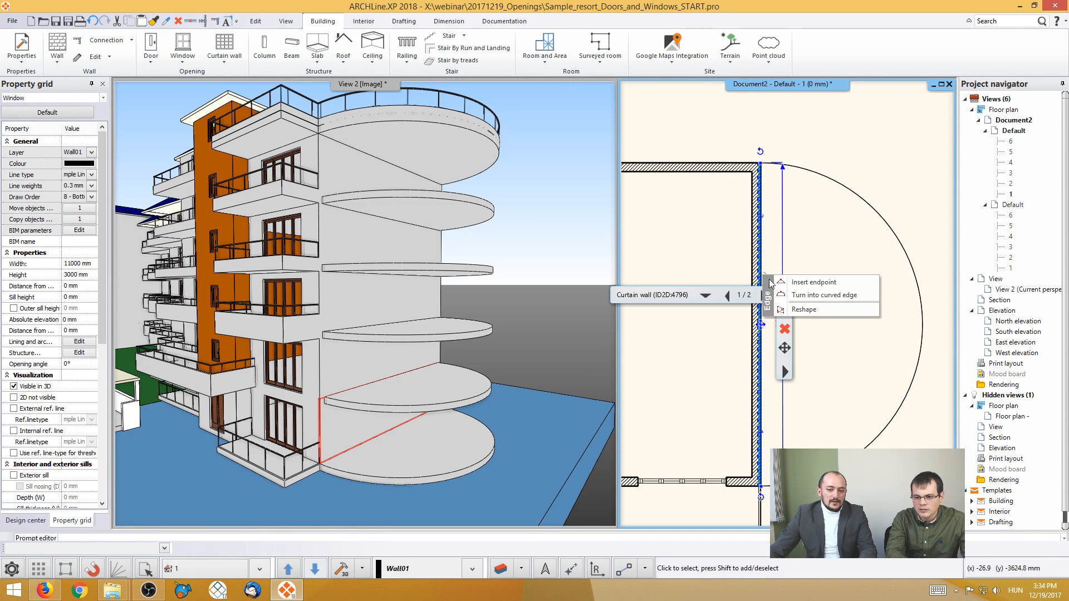
{"action": "left_click", "coordinate": [824, 295]}
{"action": "left_click", "coordinate": [847, 319]}
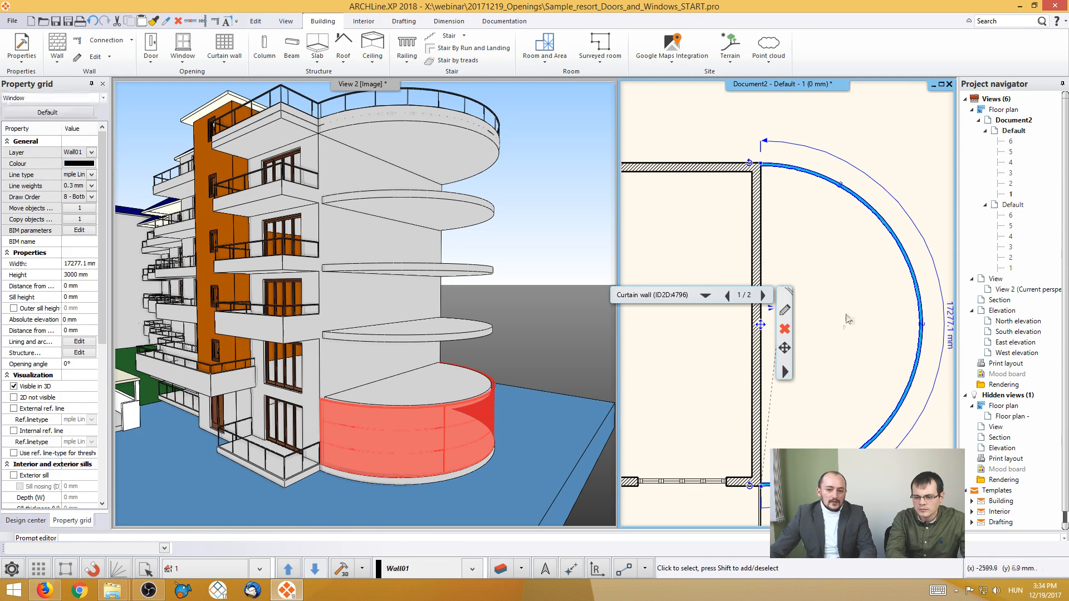
{"action": "key", "text": "Escape"}
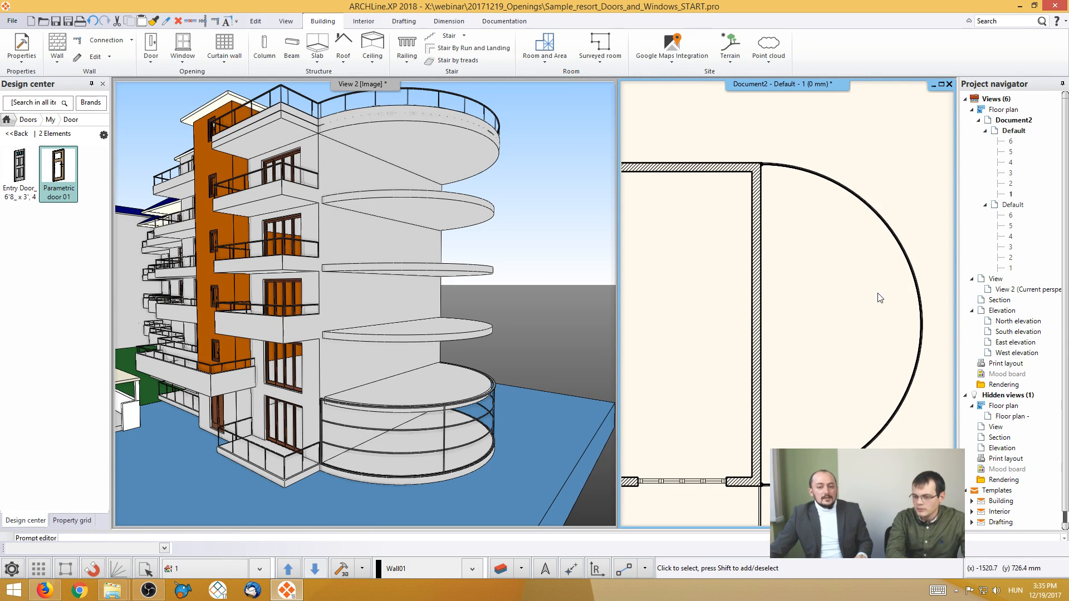
- Copy the curved curtain wall from floor 1 to floors 2, 3 and 4
{"action": "left_click", "coordinate": [899, 255]}
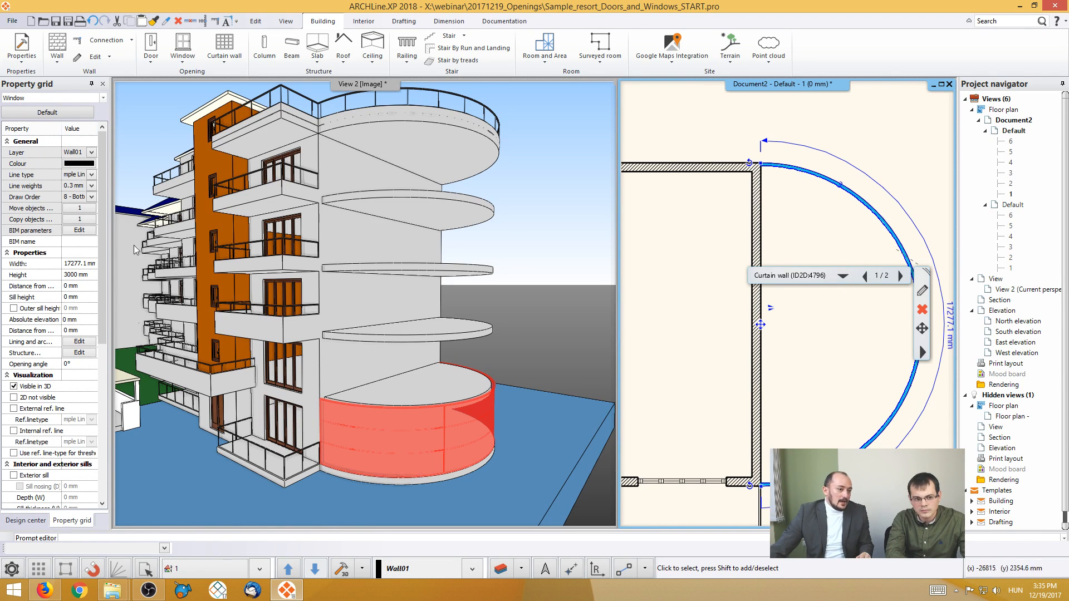
{"action": "left_click", "coordinate": [83, 220]}
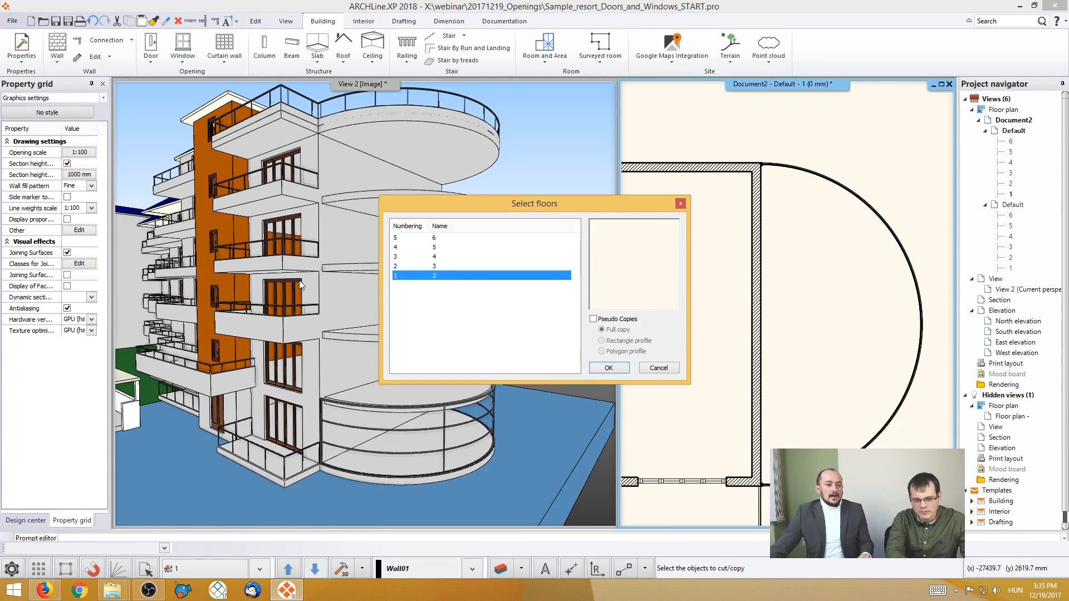
{"action": "left_click", "coordinate": [436, 266], "text": "ctrl"}
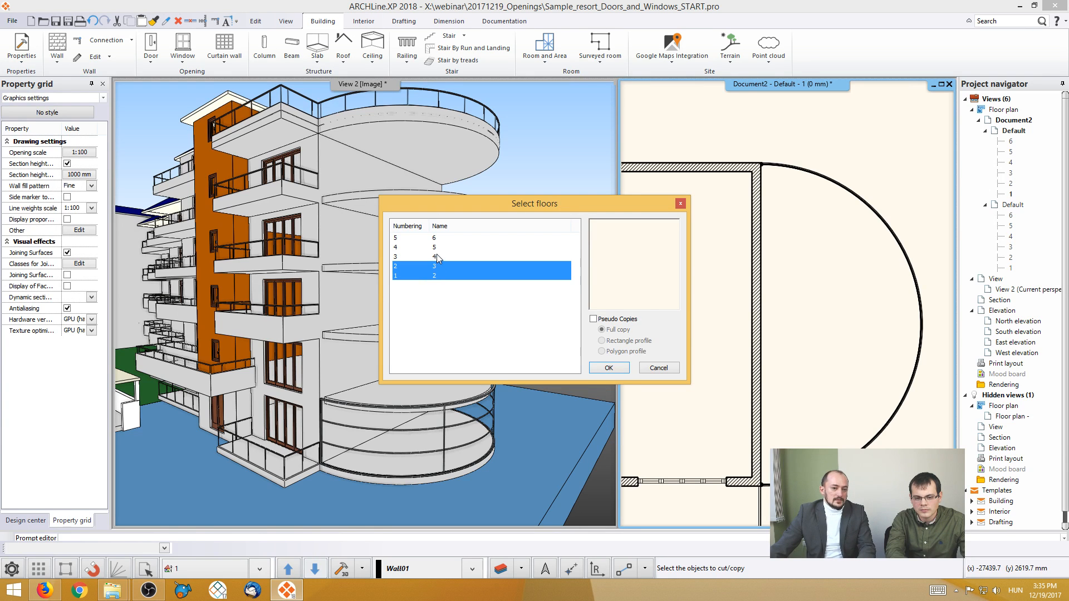
{"action": "left_click", "coordinate": [437, 256], "text": "ctrl"}
{"action": "left_click", "coordinate": [608, 367]}
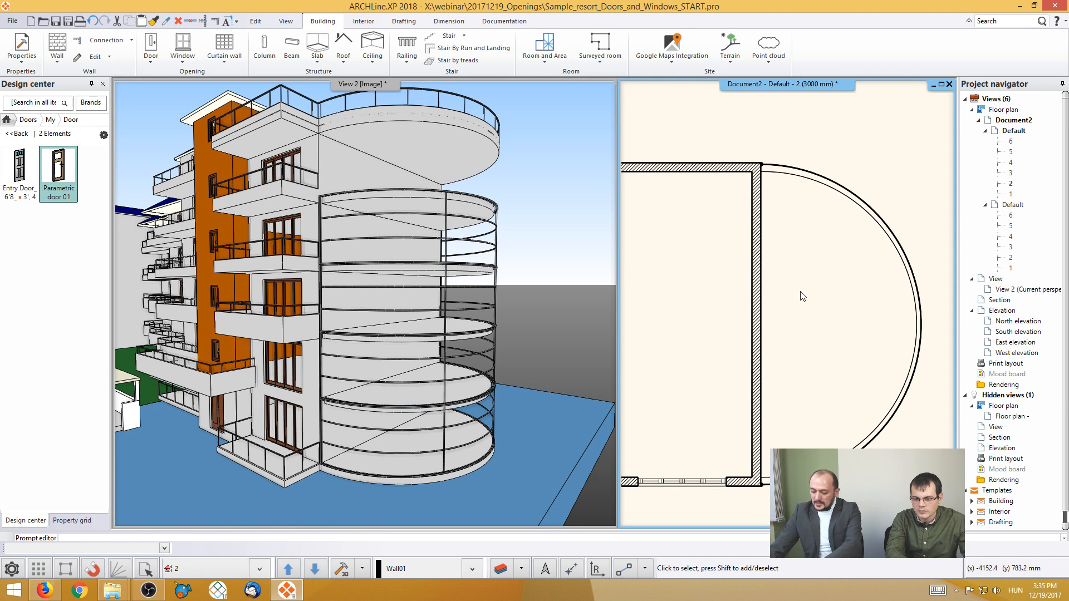
- Draw a curved wall on floor 5 along the semicircular slab edge, with a radius of about 5300 mm
{"action": "key", "text": "Page_Up"}
{"action": "key", "text": "Page_Up"}
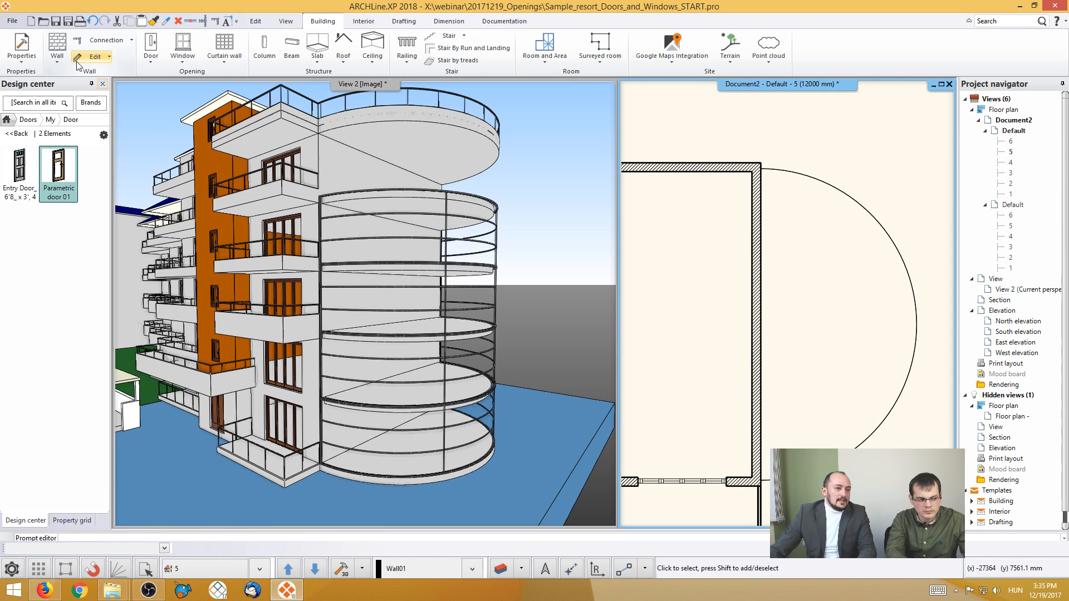
{"action": "left_click", "coordinate": [56, 61]}
{"action": "left_click", "coordinate": [84, 98]}
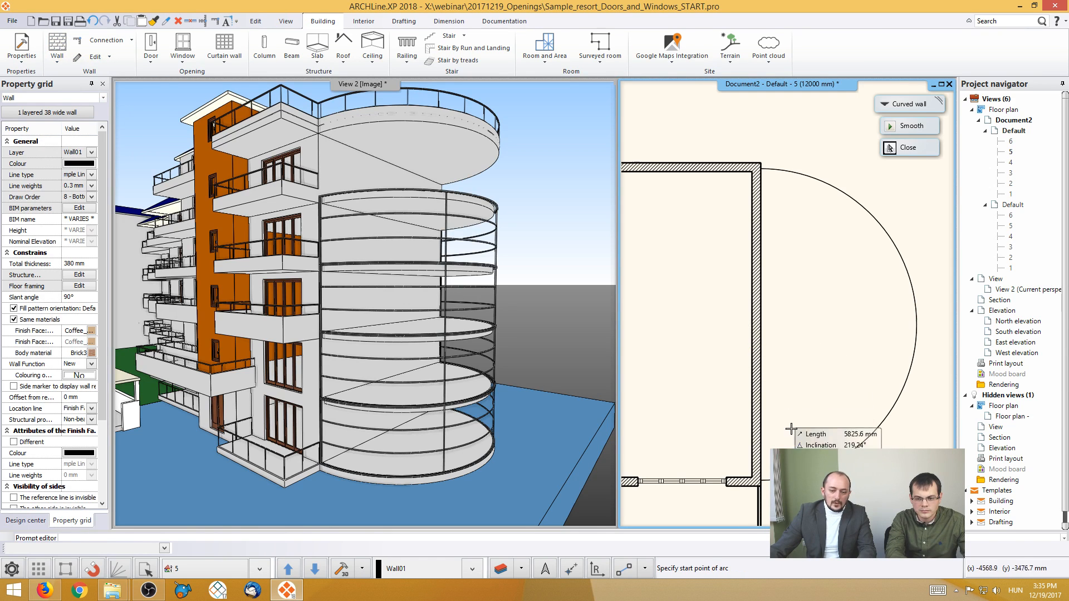
{"action": "left_click", "coordinate": [780, 479]}
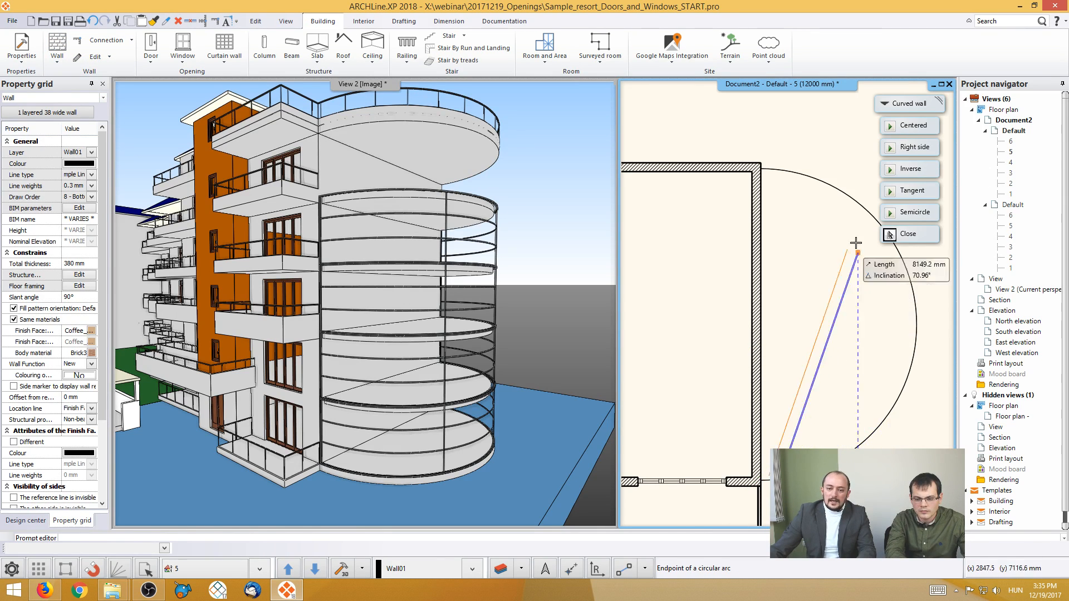
{"action": "left_click", "coordinate": [778, 170]}
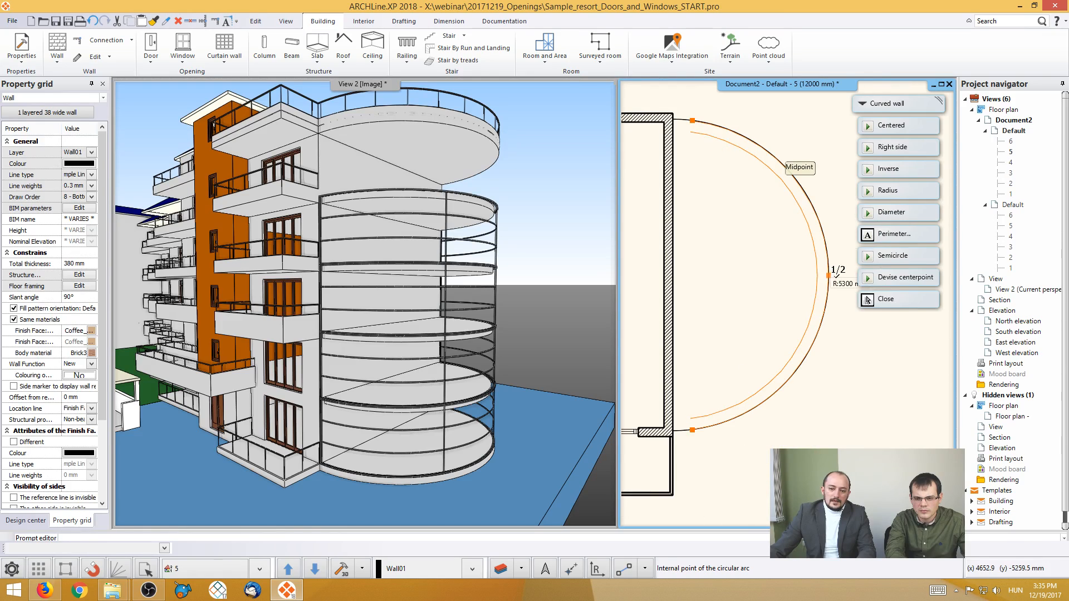
{"action": "left_click", "coordinate": [833, 275]}
{"action": "key", "text": "Escape"}
{"action": "key", "text": "Escape"}
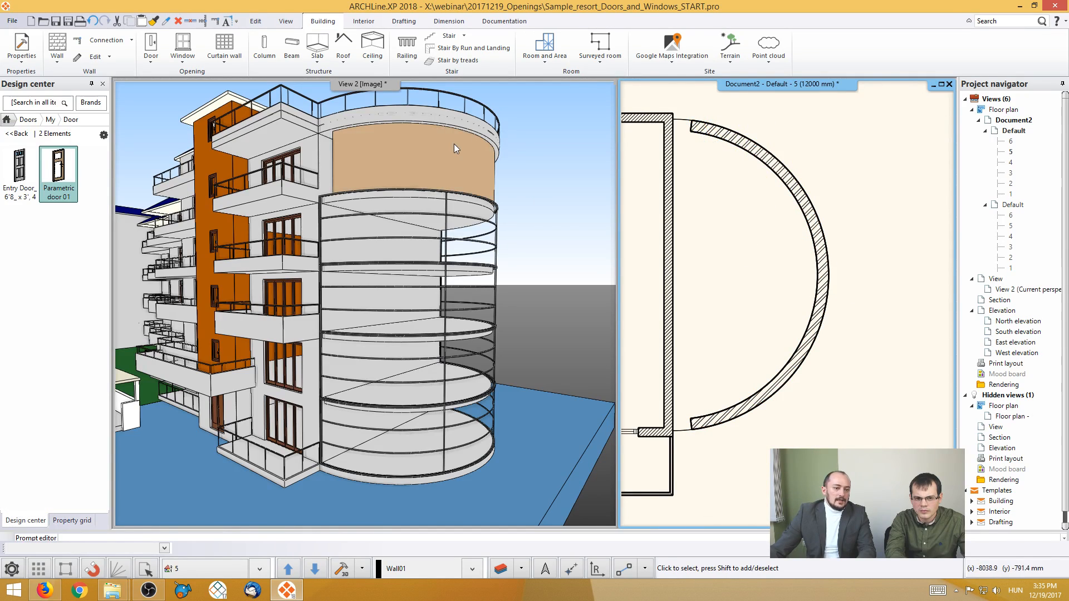
- Convert the curved wall on floor 5 into a curtain wall
{"action": "middle_click_drag", "start_coordinate": [442, 160], "coordinate": [407, 249]}
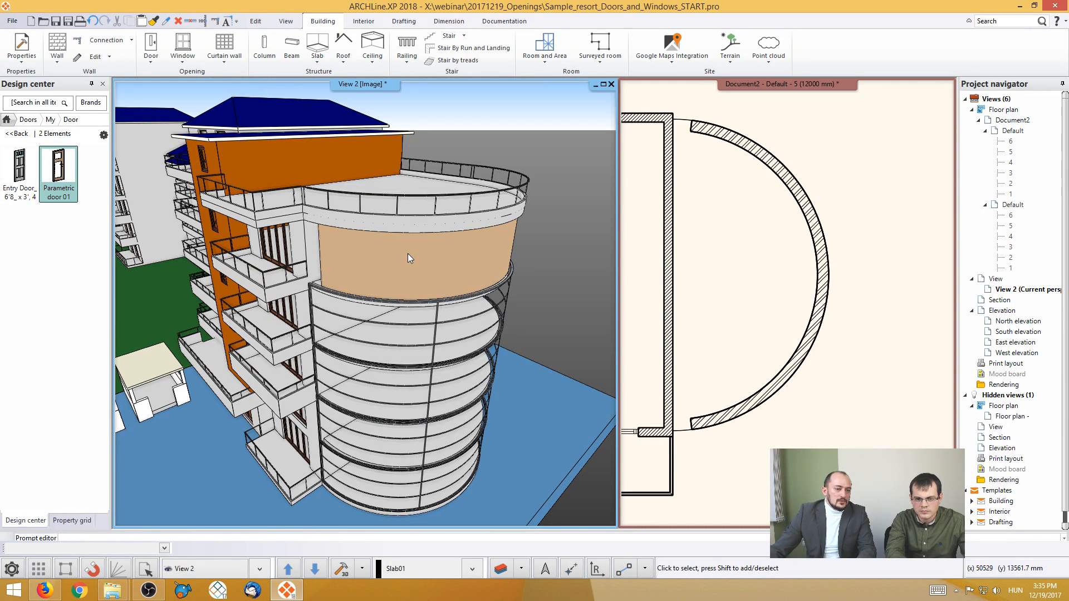
{"action": "right_click", "coordinate": [408, 253]}
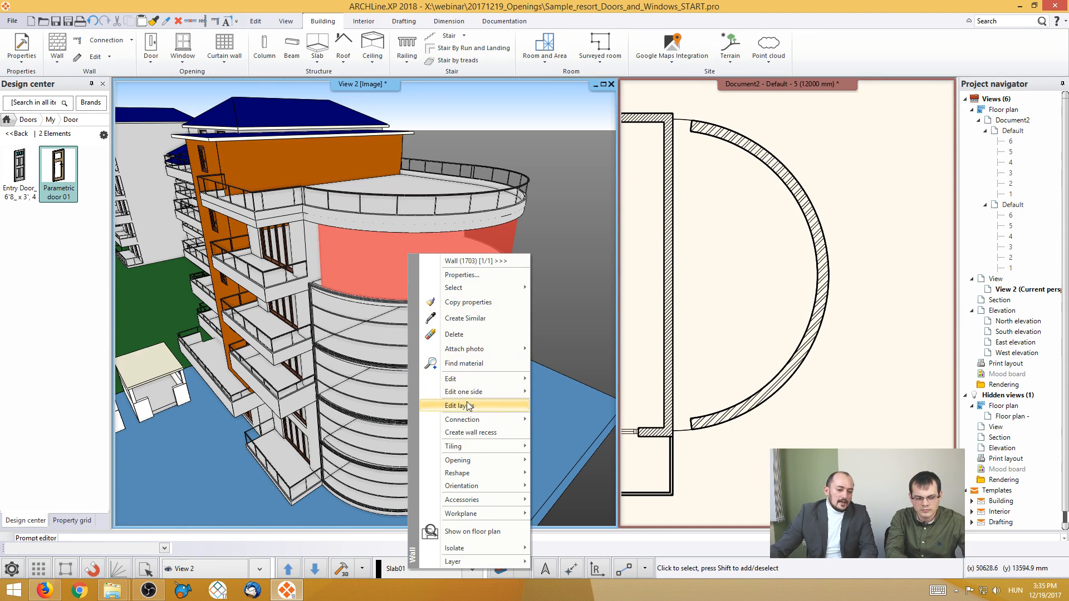
{"action": "mouse_move", "coordinate": [473, 463]}
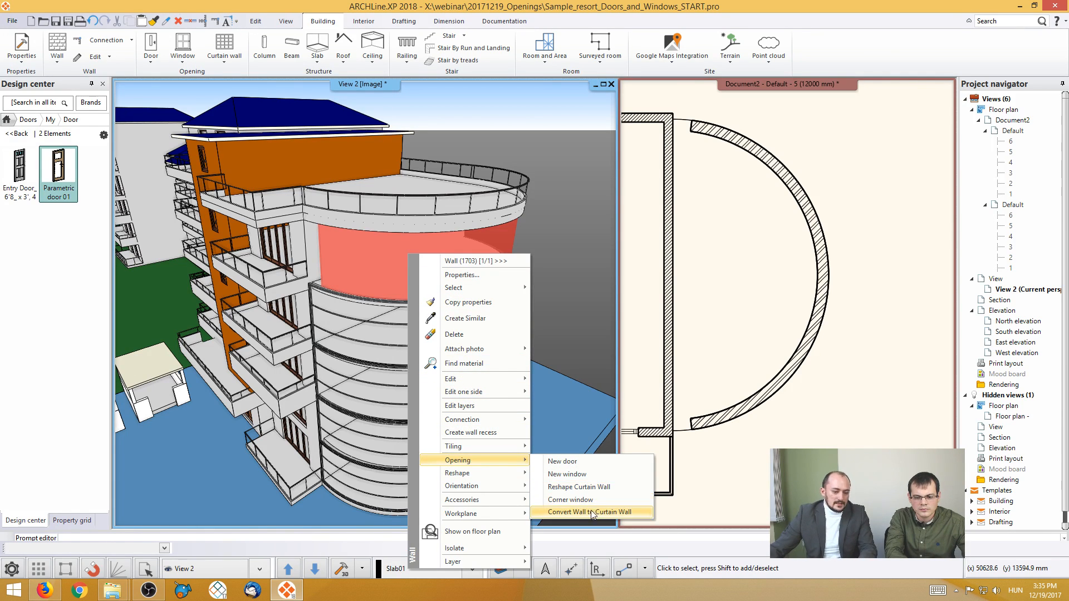
{"action": "left_click", "coordinate": [615, 513]}
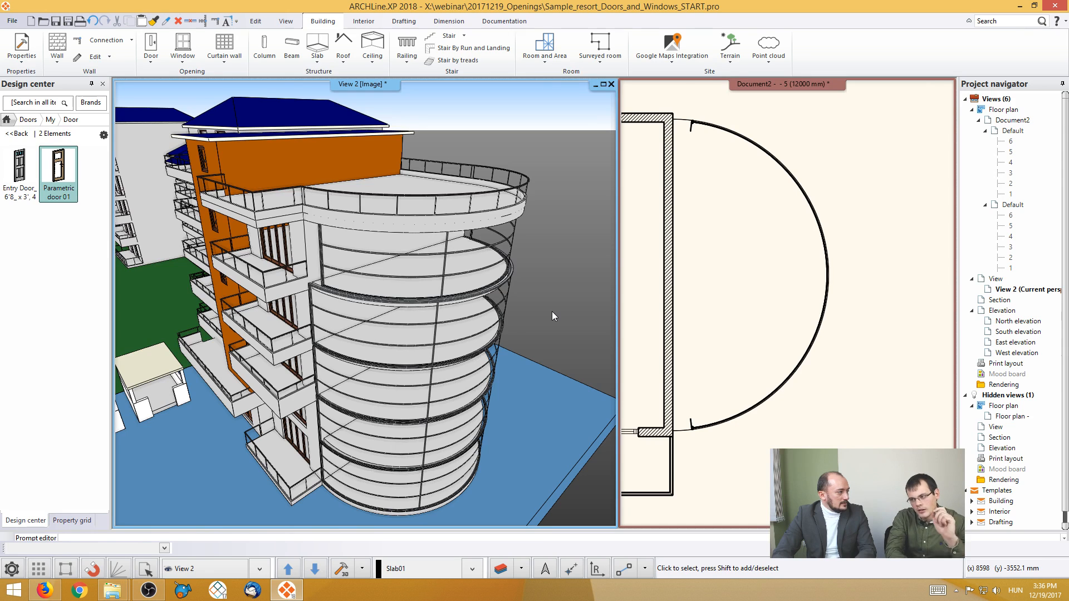
- Undo the curtain wall conversion and the drawing of the curved wall on floor 5
{"action": "left_click", "coordinate": [717, 286]}
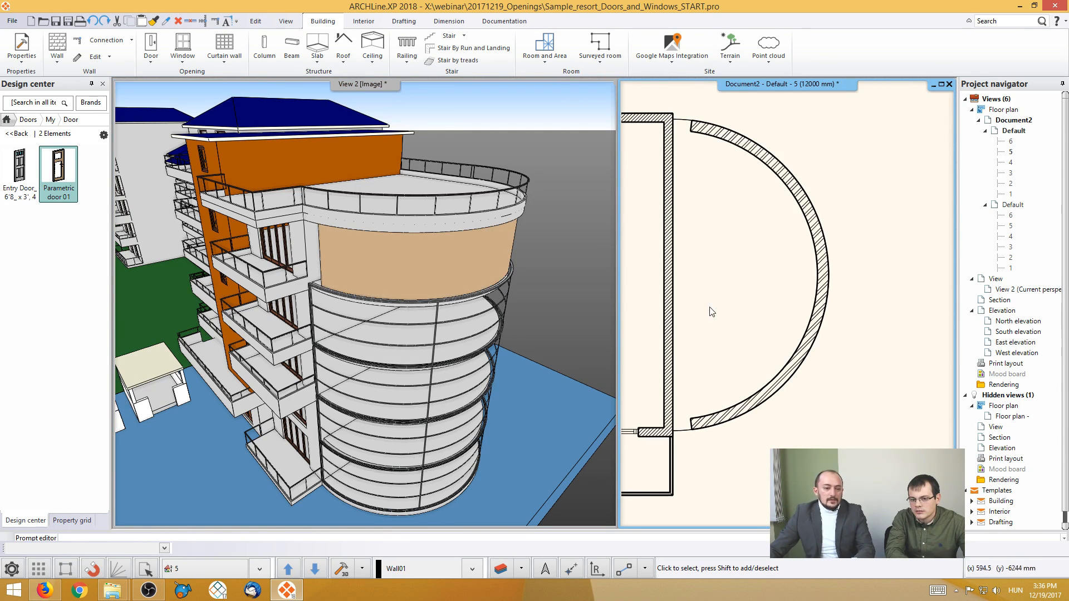
{"action": "key", "text": "ctrl+z"}
- Set the number of vertical glasses to 1 for the curtain wall on floor 4, redraw the preview and apply the change
{"action": "middle_click_drag", "start_coordinate": [544, 339], "coordinate": [462, 276]}
{"action": "left_click", "coordinate": [463, 275]}
{"action": "left_click", "coordinate": [489, 319]}
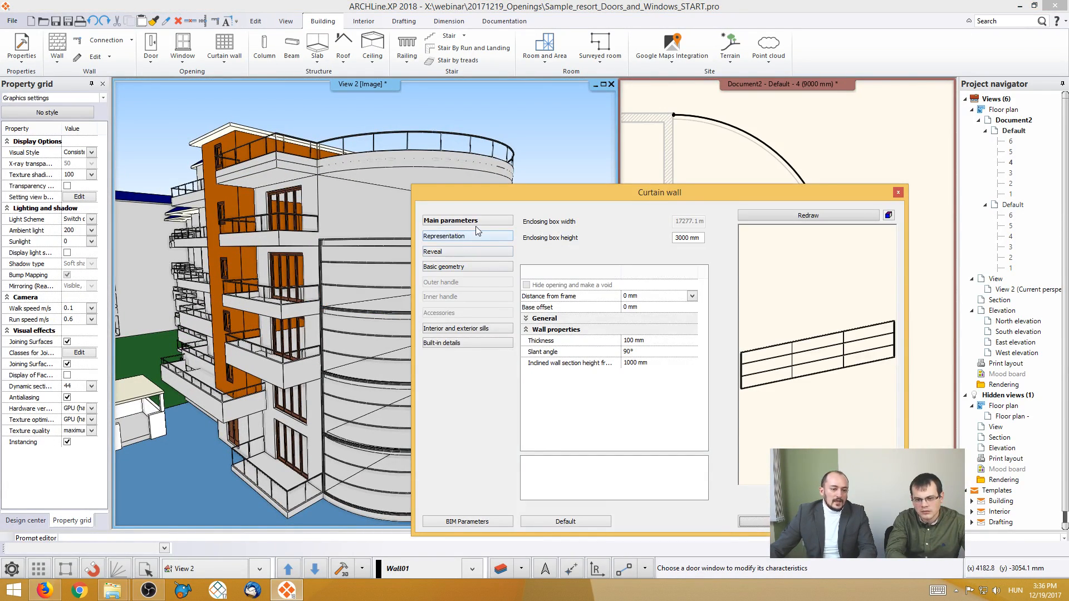
{"action": "left_click", "coordinate": [465, 268]}
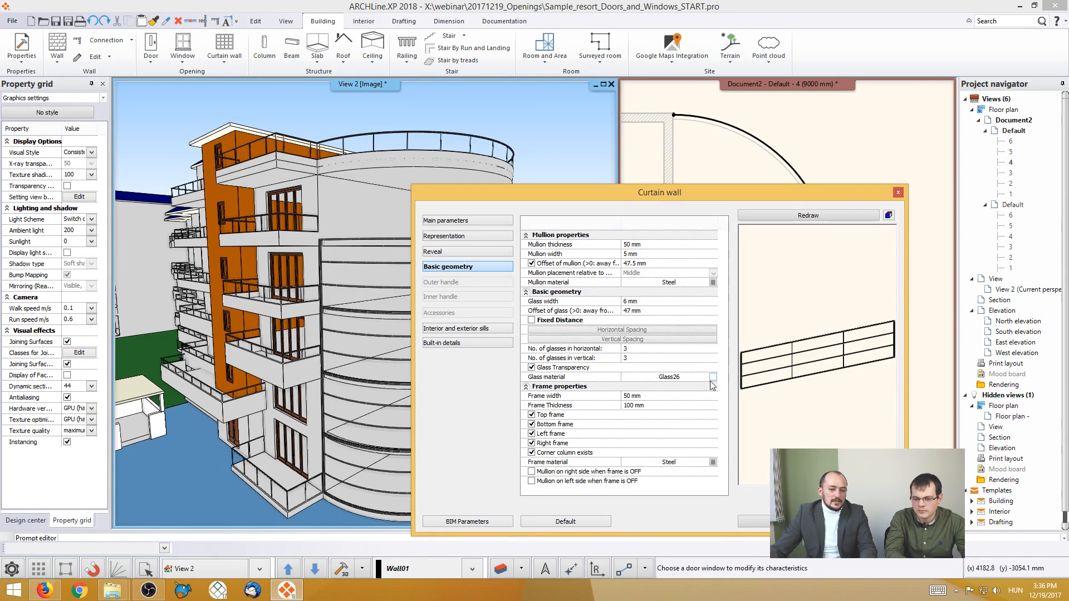
{"action": "left_click", "coordinate": [637, 359]}
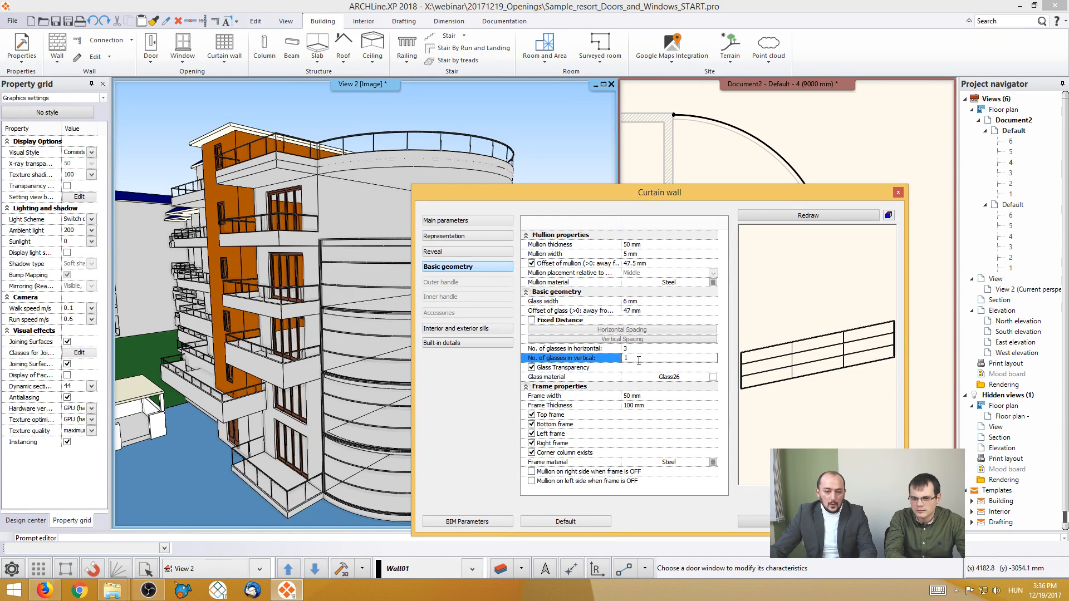
{"action": "left_click", "coordinate": [805, 216]}
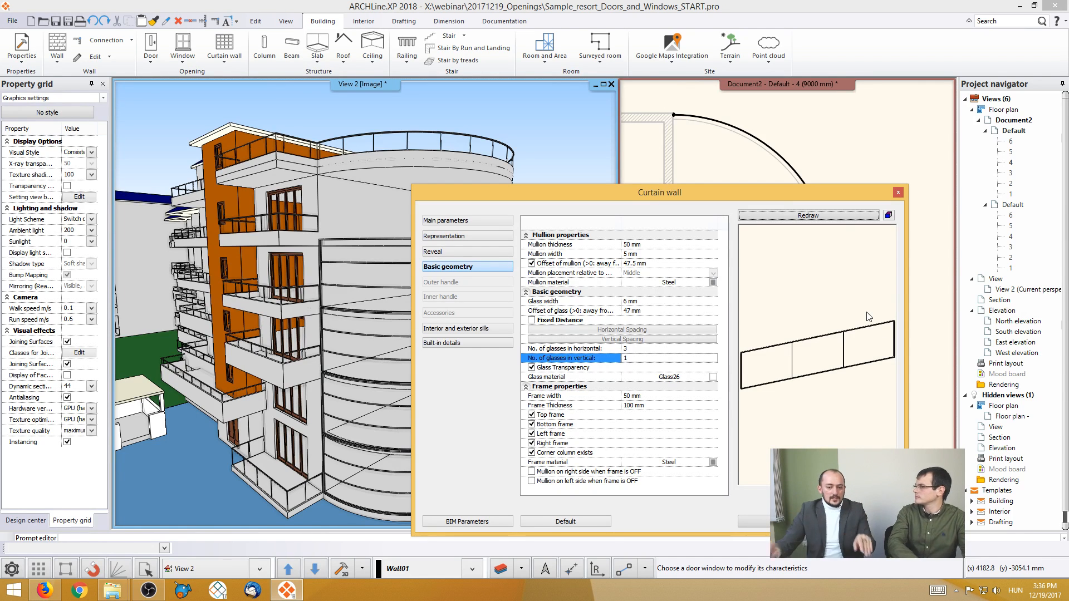
{"action": "left_click", "coordinate": [786, 522]}
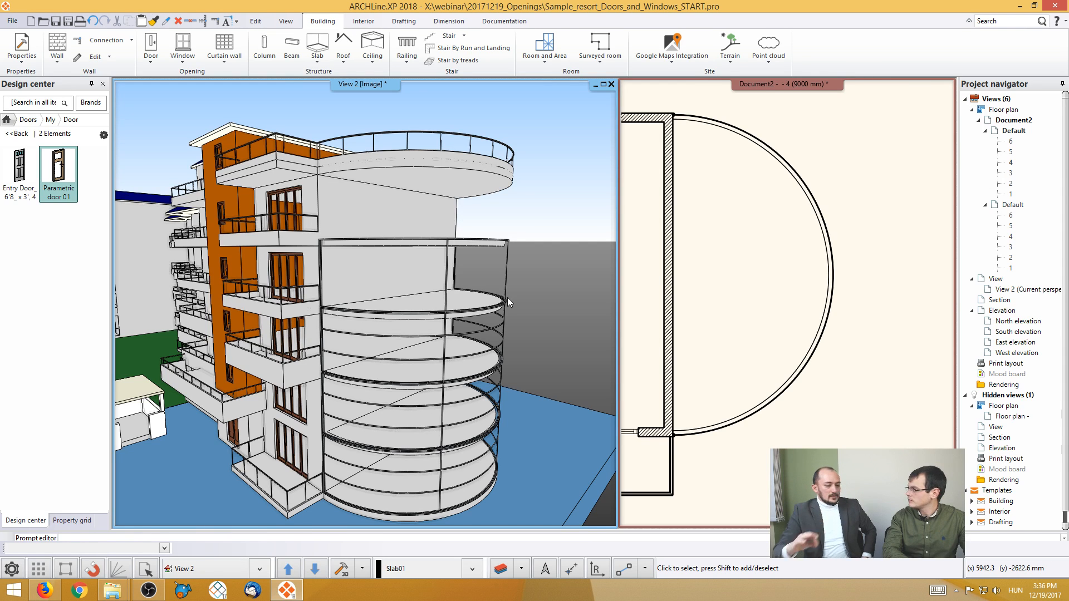
- Activate floor 2 in the floor plan and bring the facade with the stepped balconies into view in the 3D model
{"action": "middle_click_drag", "start_coordinate": [738, 263], "coordinate": [891, 239]}
{"action": "middle_click_drag", "start_coordinate": [682, 337], "coordinate": [835, 323]}
{"action": "middle_click_drag", "start_coordinate": [750, 357], "coordinate": [843, 356]}
{"action": "middle_click_drag", "start_coordinate": [752, 352], "coordinate": [844, 352]}
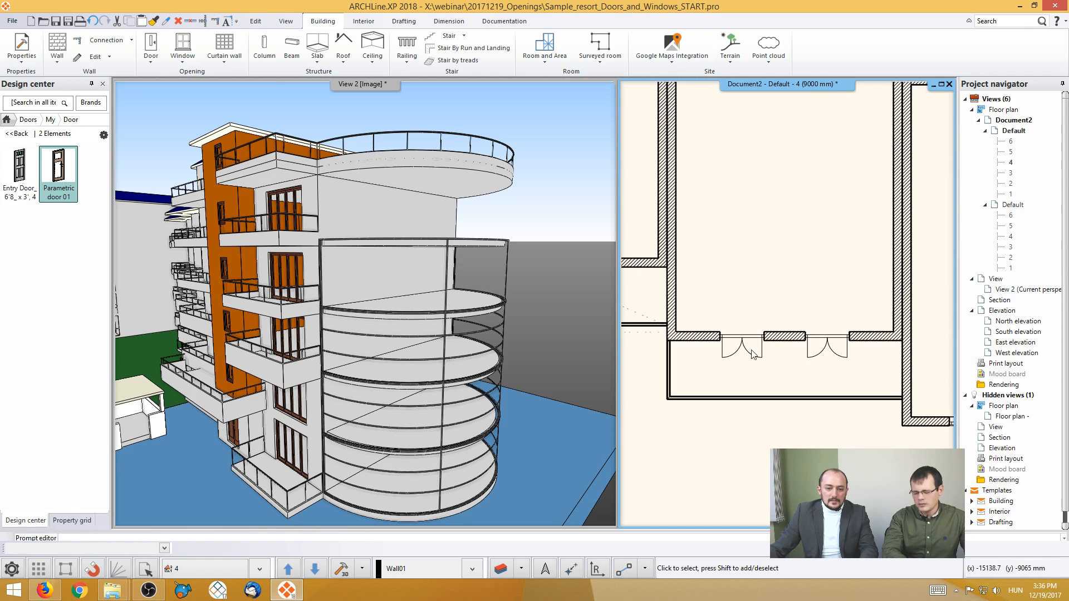
{"action": "middle_click_drag", "start_coordinate": [649, 346], "coordinate": [792, 354]}
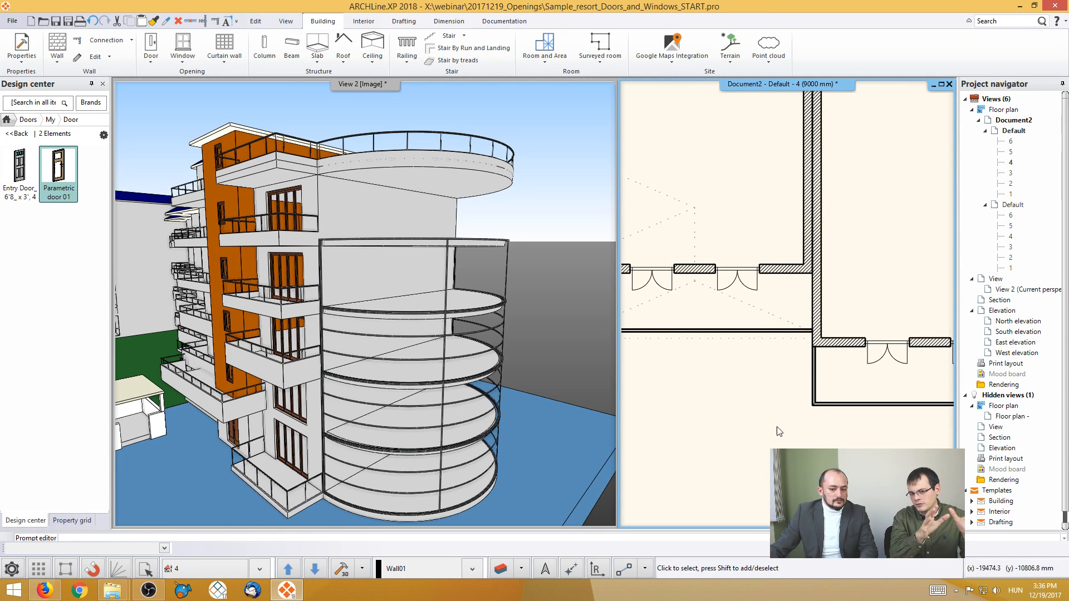
{"action": "scroll", "coordinate": [780, 420], "scroll_direction": "down", "scroll_amount": 3}
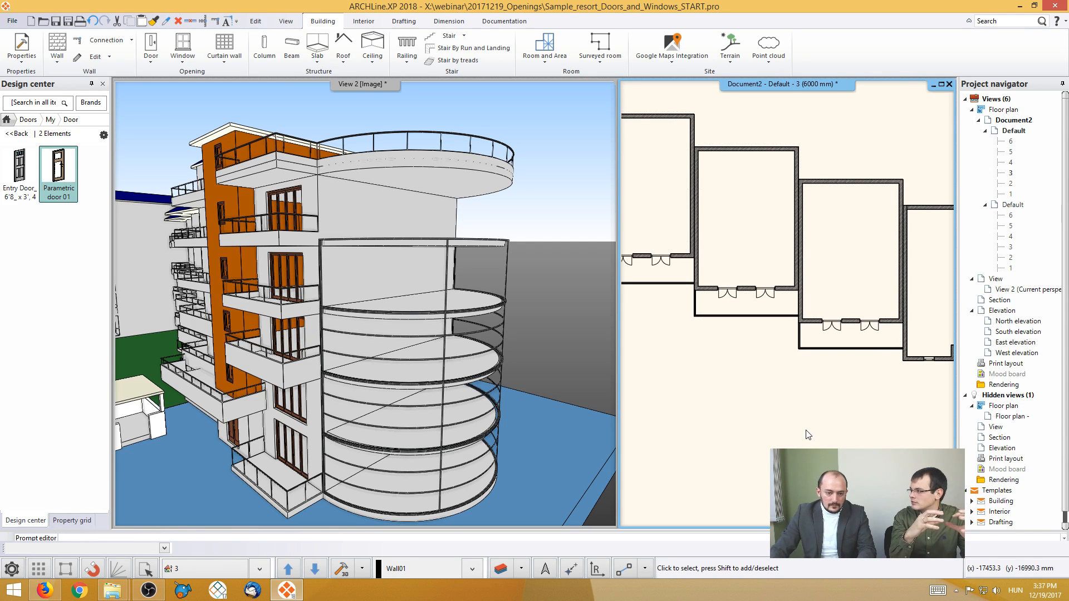
{"action": "key", "text": "Page_Down"}
{"action": "key", "text": "Page_Down"}
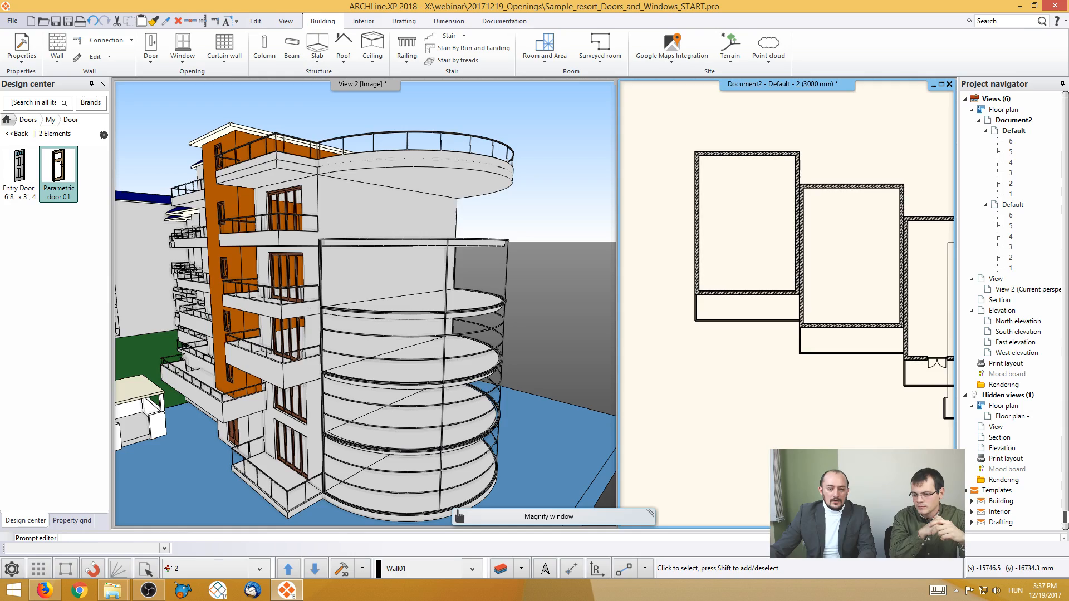
{"action": "middle_click_drag", "start_coordinate": [357, 351], "coordinate": [500, 363]}
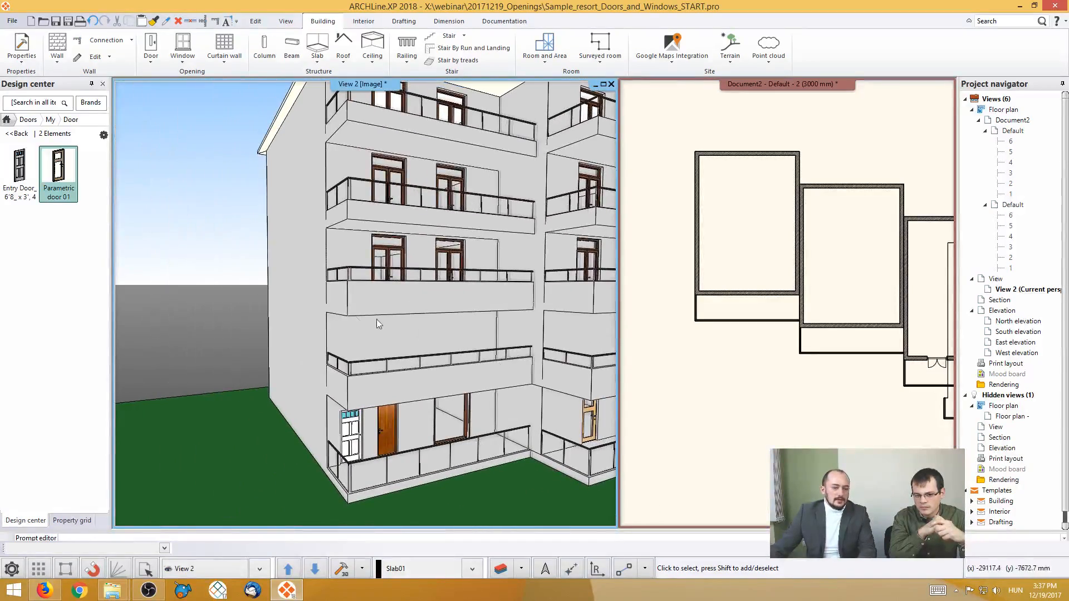
{"action": "left_click", "coordinate": [758, 283]}
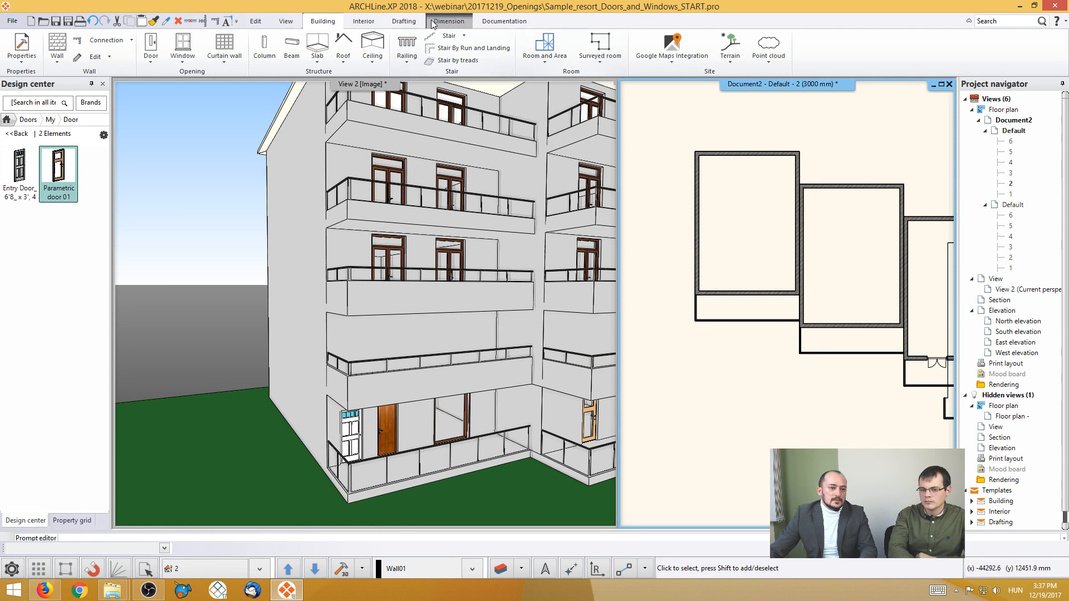
- Start a corner window at the balcony-side corner of the middle room on floor 2, place the wall layout above the plan and keep it
{"action": "left_click", "coordinate": [226, 59]}
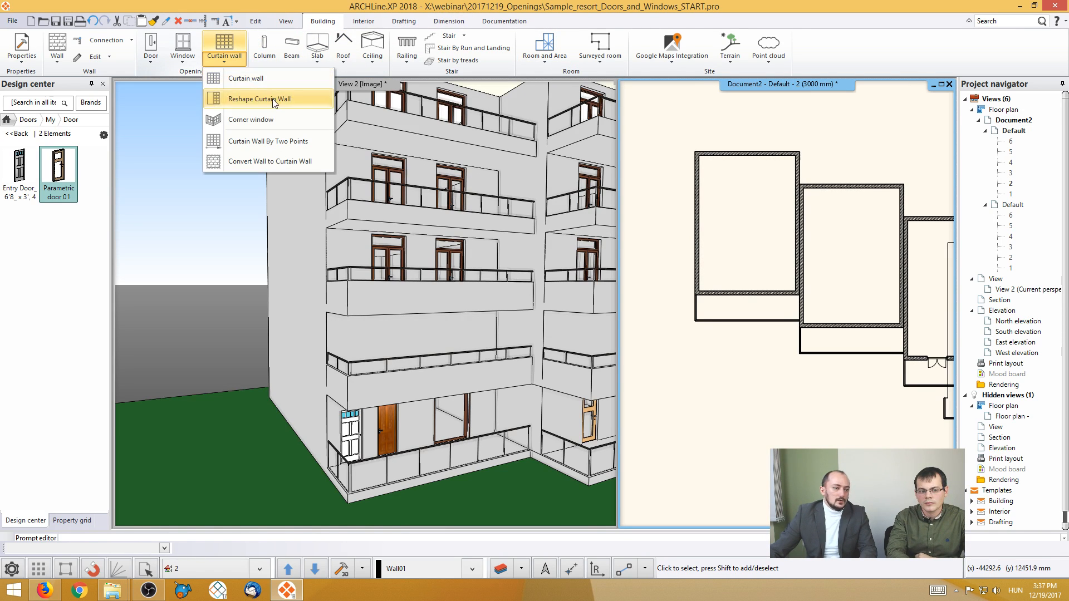
{"action": "left_click", "coordinate": [275, 117]}
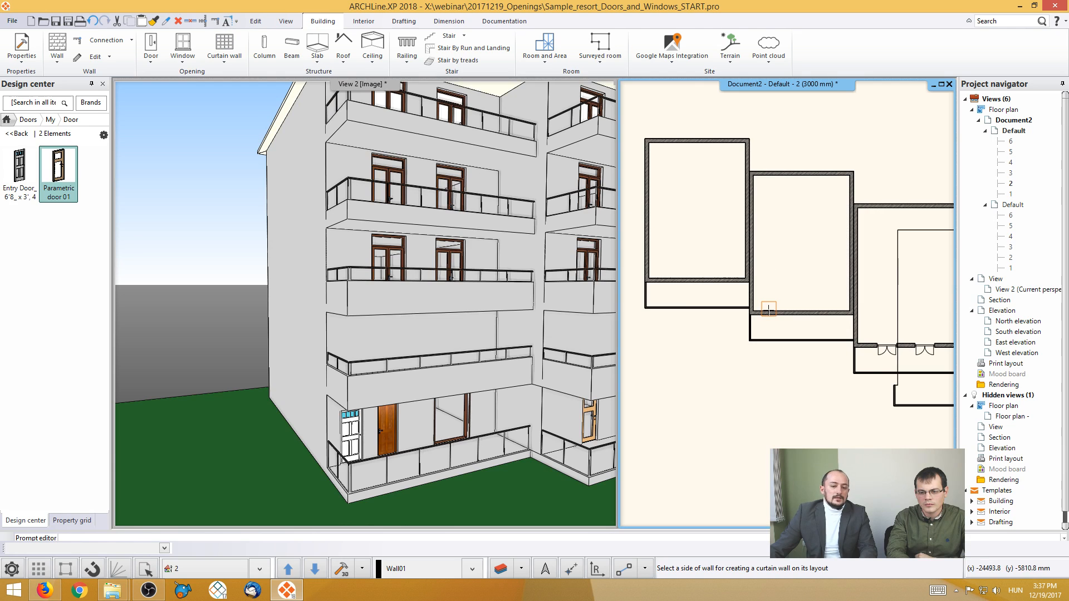
{"action": "scroll", "coordinate": [769, 305], "scroll_direction": "up", "scroll_amount": 3}
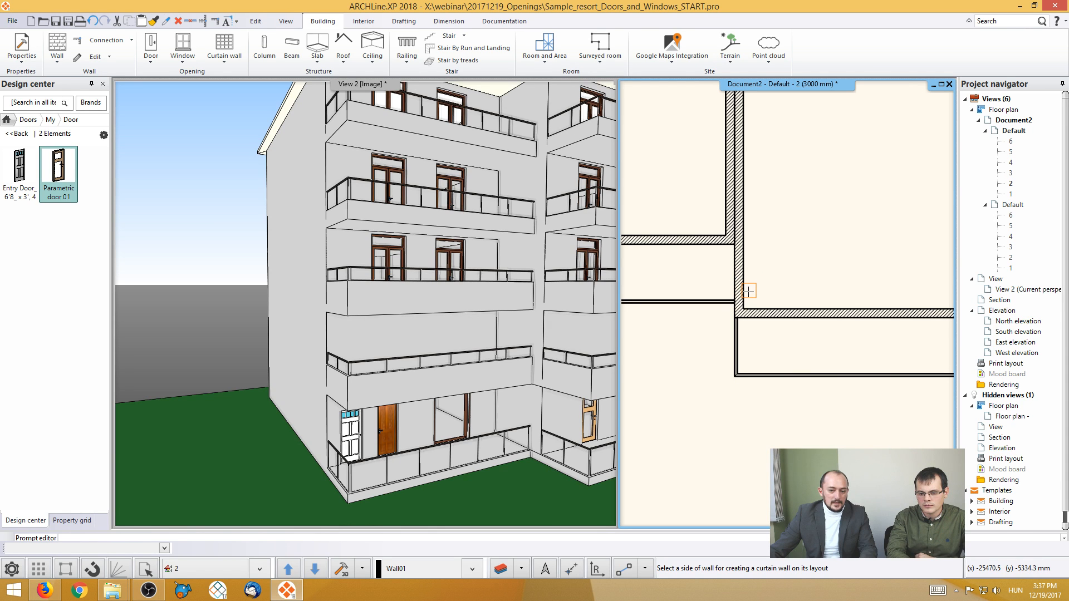
{"action": "left_click", "coordinate": [748, 292]}
{"action": "scroll", "coordinate": [757, 279], "scroll_direction": "down", "scroll_amount": 5}
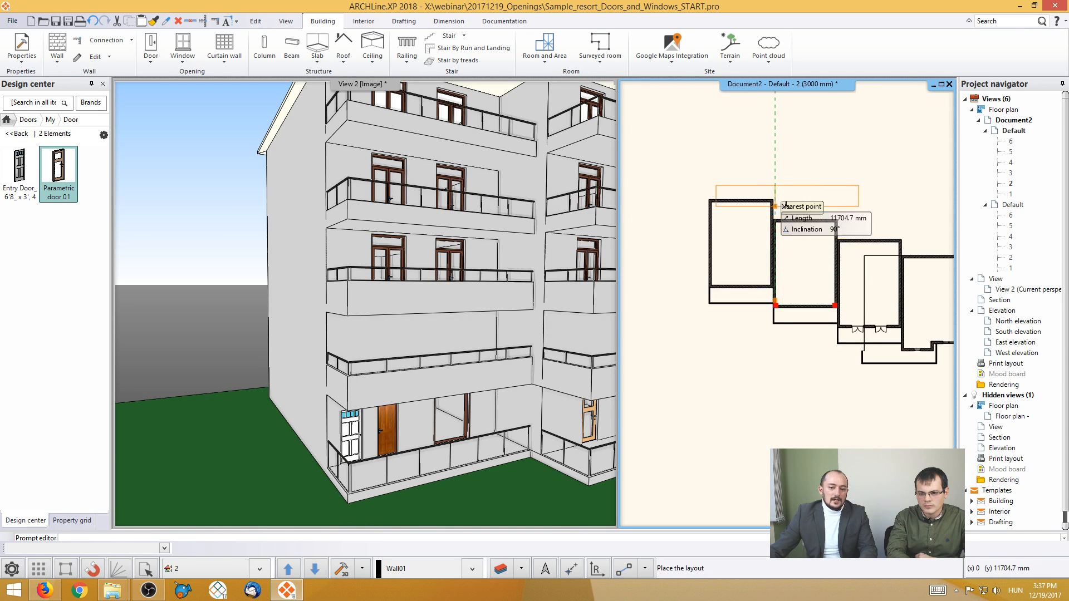
{"action": "scroll", "coordinate": [768, 245], "scroll_direction": "up", "scroll_amount": 5}
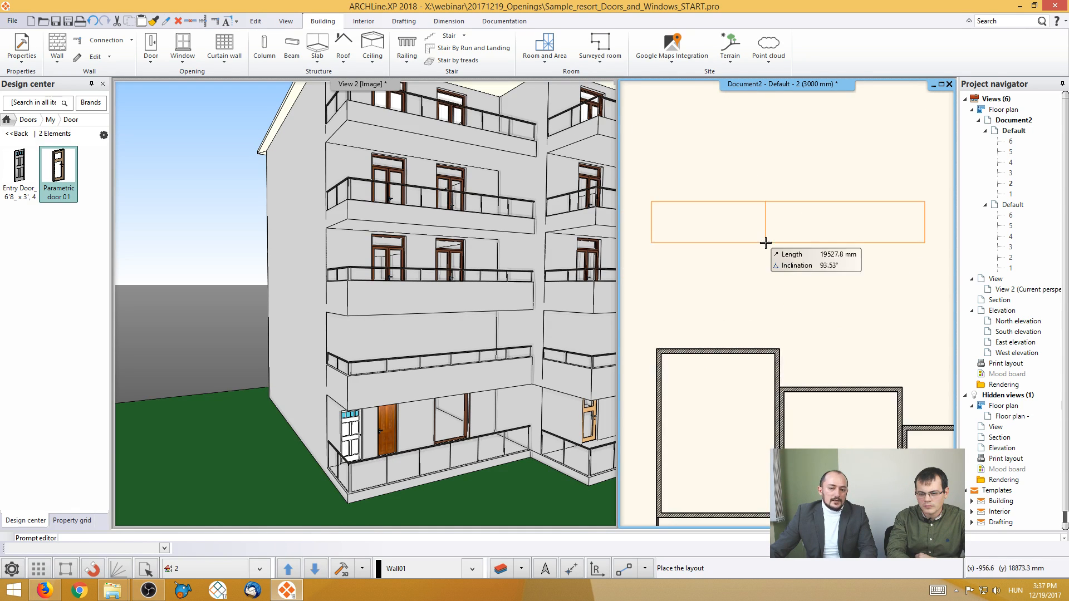
{"action": "left_click", "coordinate": [770, 287]}
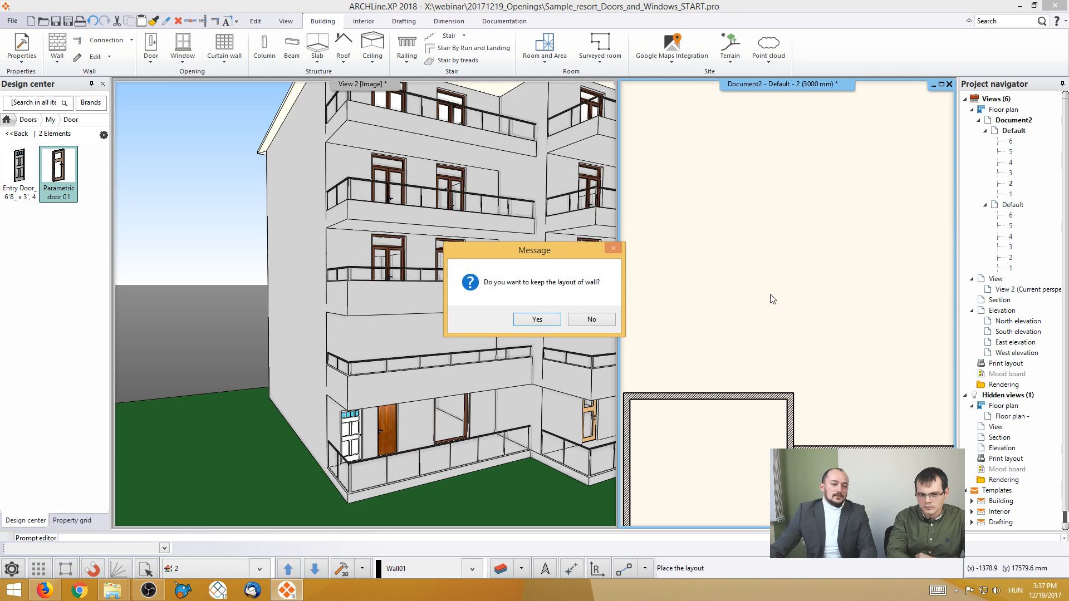
{"action": "left_click", "coordinate": [537, 320]}
{"action": "left_click", "coordinate": [646, 352]}
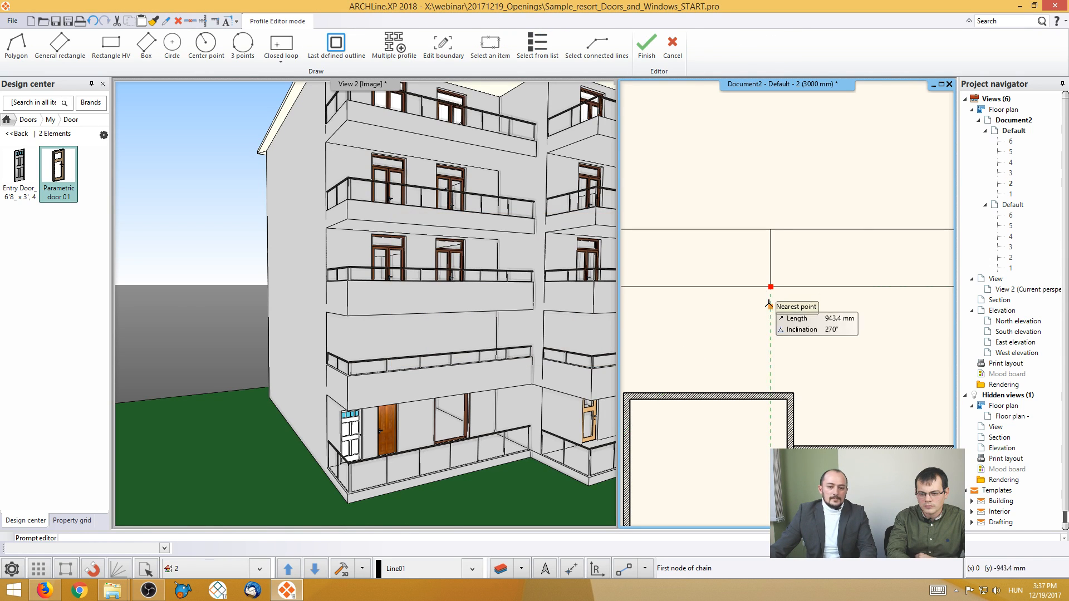
- Outline a rectangular corner window across the layout's corner line, about 5485 mm wide and 1163 mm high
{"action": "left_click", "coordinate": [879, 301]}
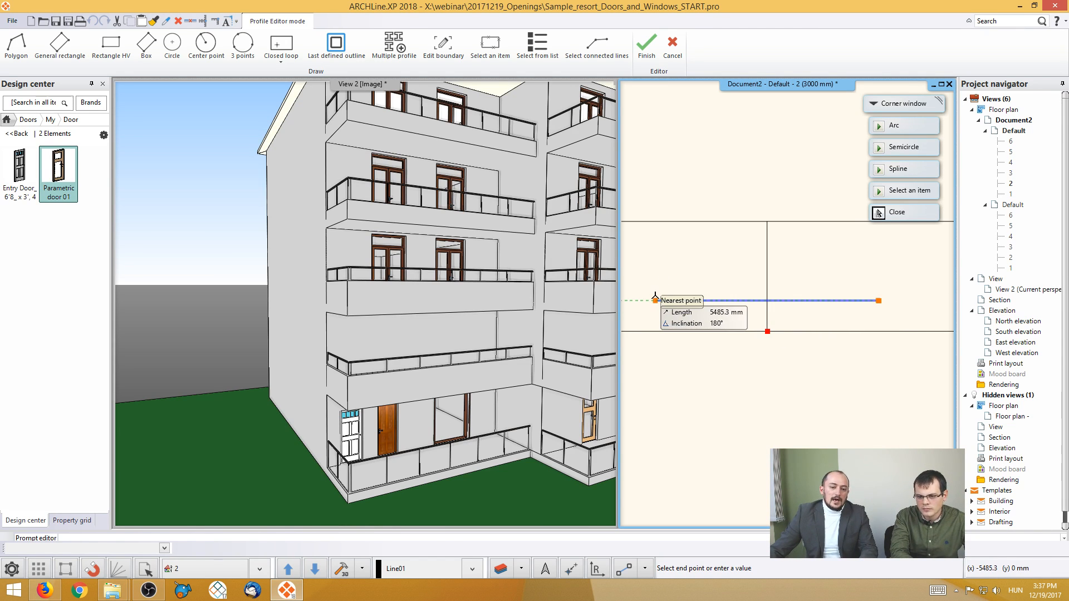
{"action": "left_click", "coordinate": [656, 301]}
{"action": "left_click", "coordinate": [655, 253]}
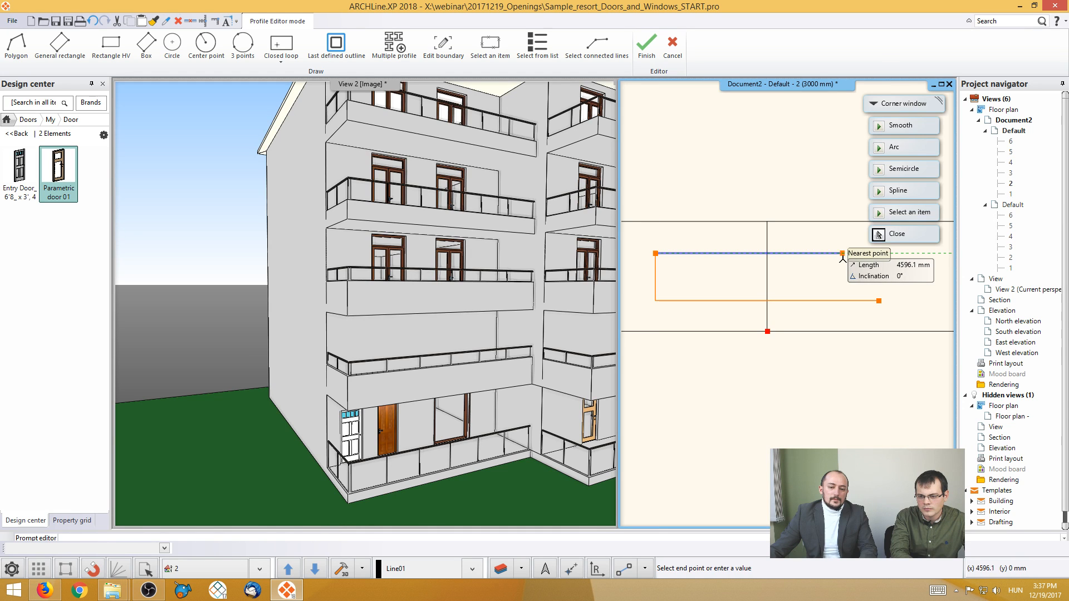
{"action": "left_click", "coordinate": [878, 253]}
{"action": "left_click", "coordinate": [877, 292]}
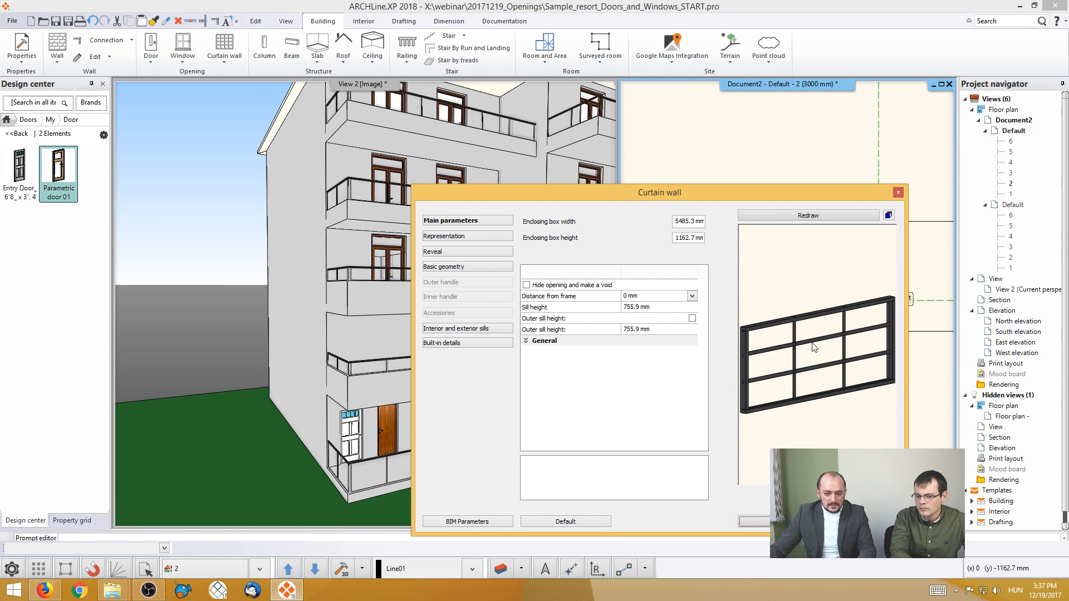
- Accept the first side's default glass division, set the number of vertical glasses to 1 for the second side and create the corner window
{"action": "left_click", "coordinate": [481, 268]}
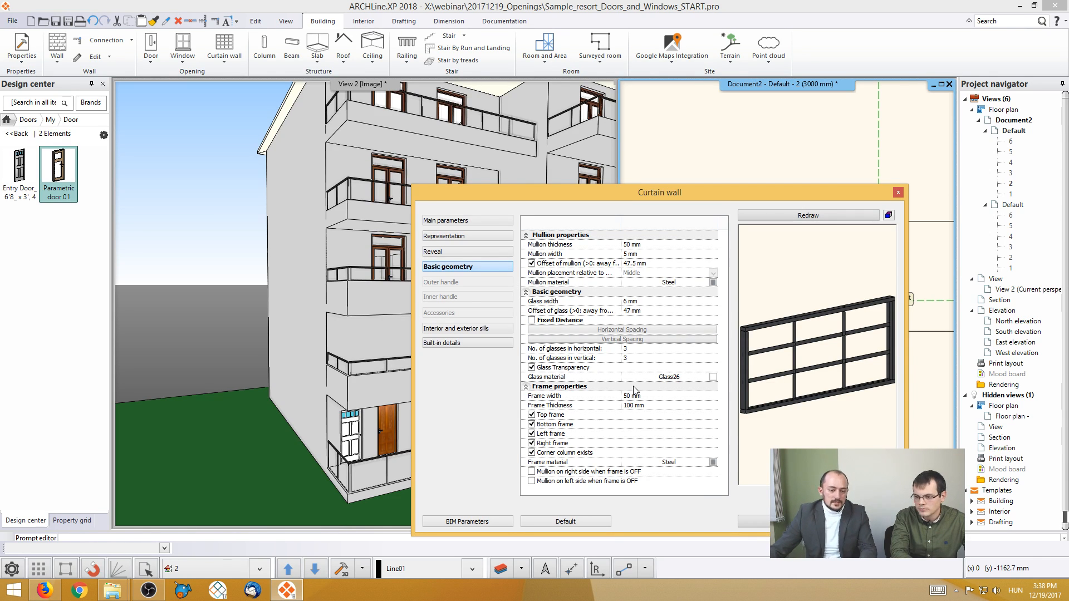
{"action": "left_click", "coordinate": [781, 522]}
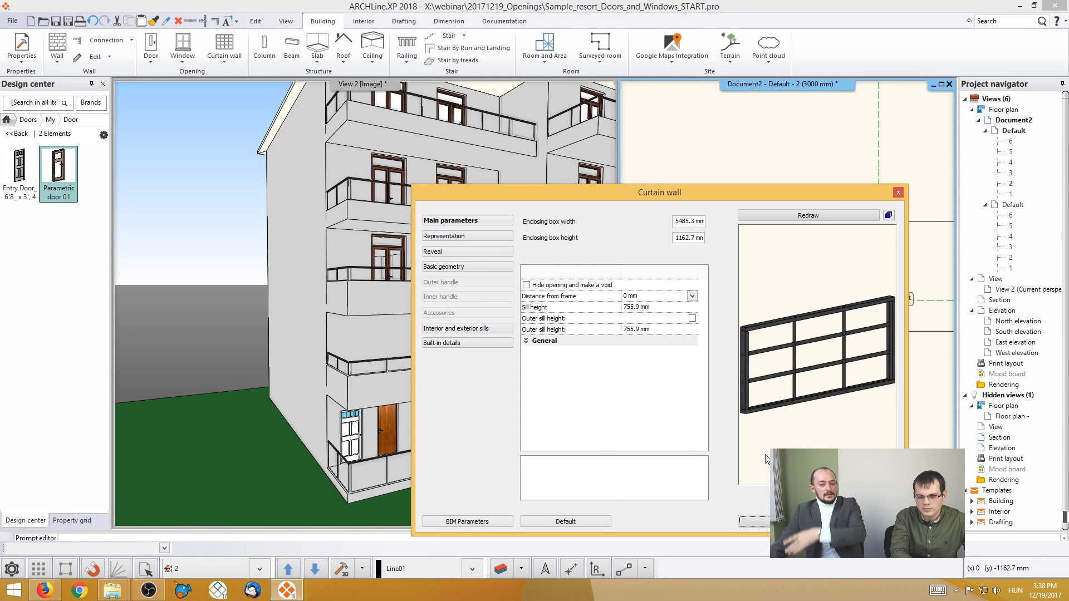
{"action": "left_click", "coordinate": [449, 268]}
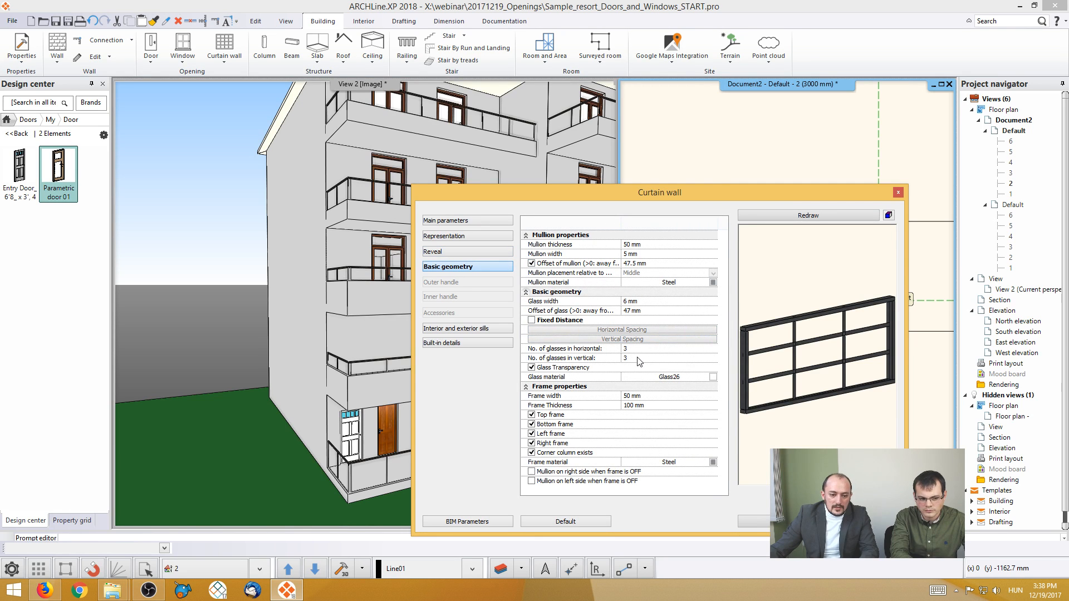
{"action": "left_click", "coordinate": [644, 358]}
{"action": "type", "text": "1"}
{"action": "left_click", "coordinate": [807, 217]}
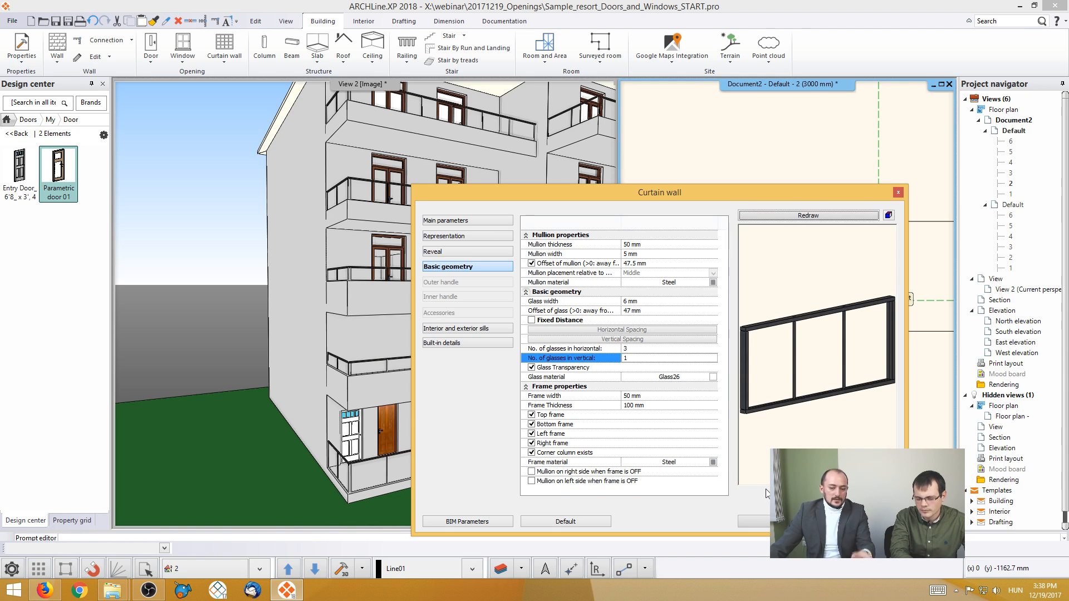
{"action": "left_click", "coordinate": [778, 522]}
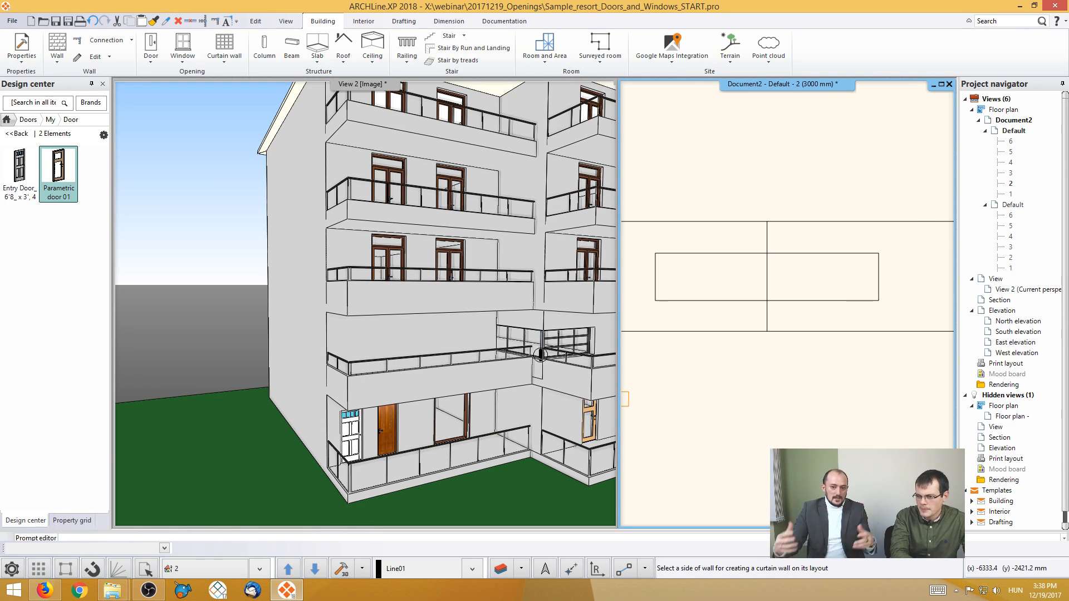
{"action": "key", "text": "Escape"}
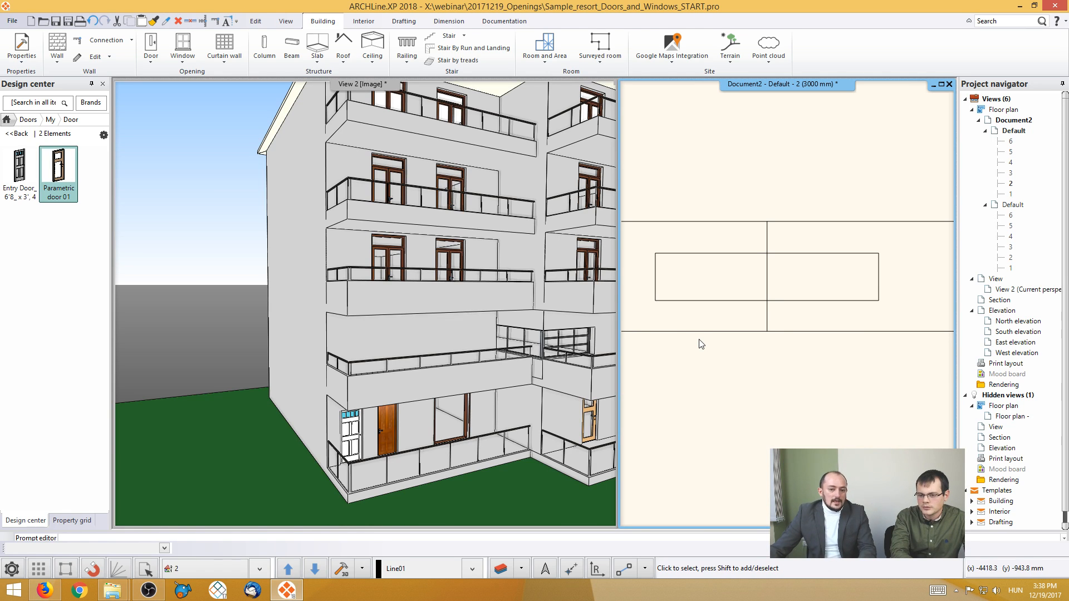
- Undo the rectangular corner window together with its wall layout
{"action": "key", "text": "ctrl+z"}
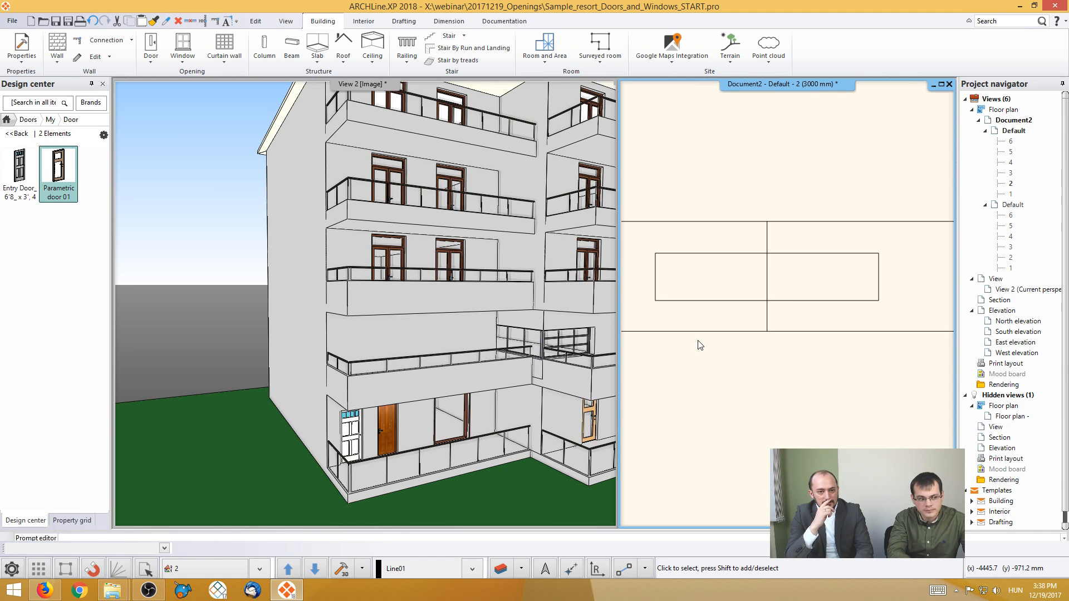
{"action": "key", "text": "ctrl+z"}
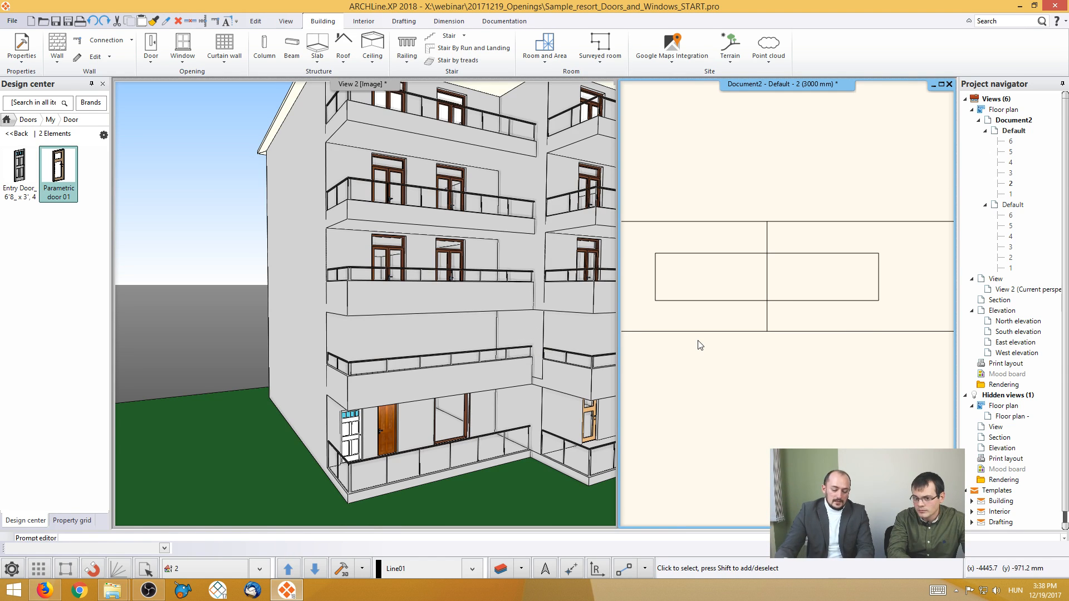
{"action": "key", "text": "ctrl+z"}
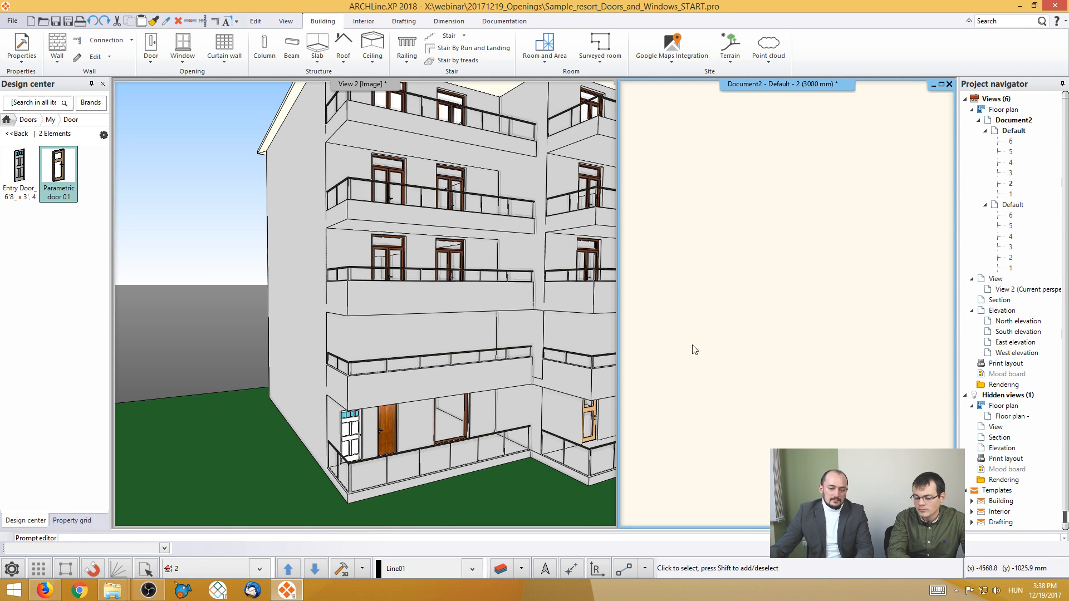
- Restart the Corner window command on the floor 2 wall, place the layout above the rooms and keep the wall layout
{"action": "scroll", "coordinate": [716, 339], "scroll_direction": "down", "scroll_amount": 4}
{"action": "middle_click_drag", "start_coordinate": [718, 362], "coordinate": [628, 99]}
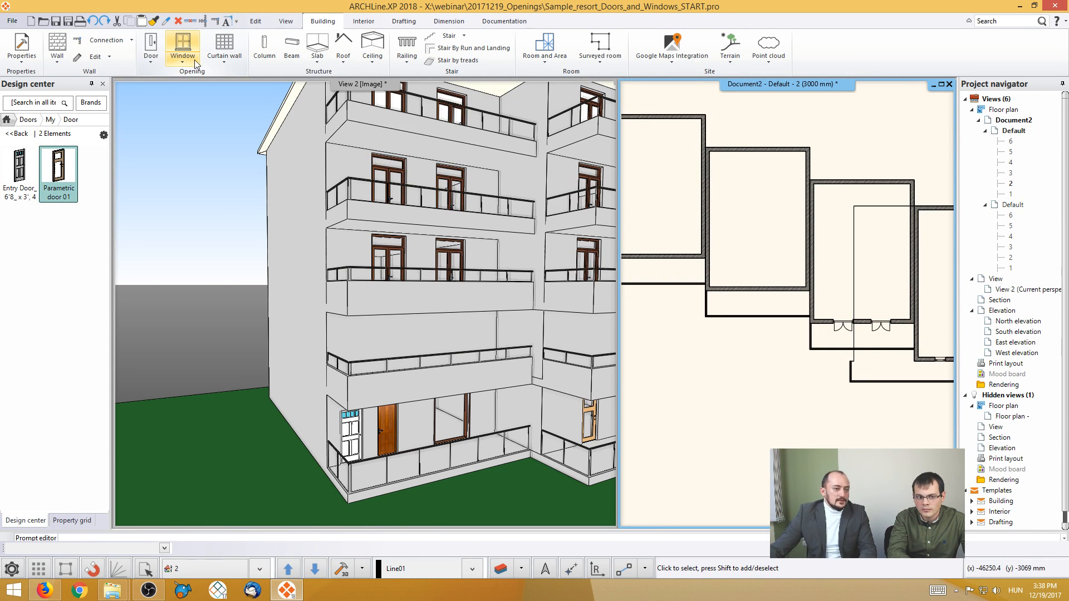
{"action": "left_click", "coordinate": [232, 61]}
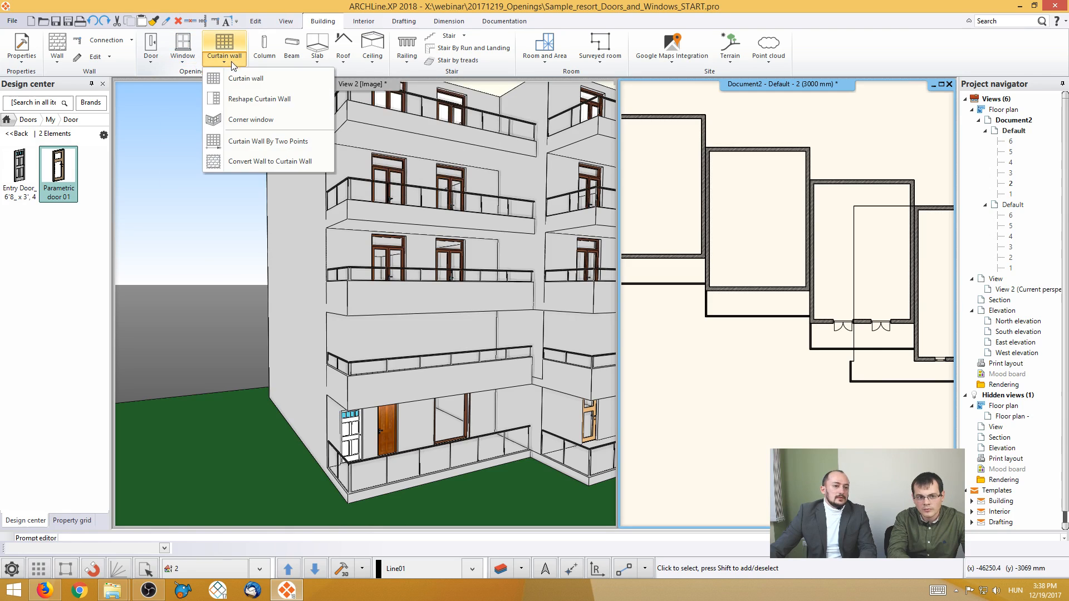
{"action": "left_click", "coordinate": [256, 120]}
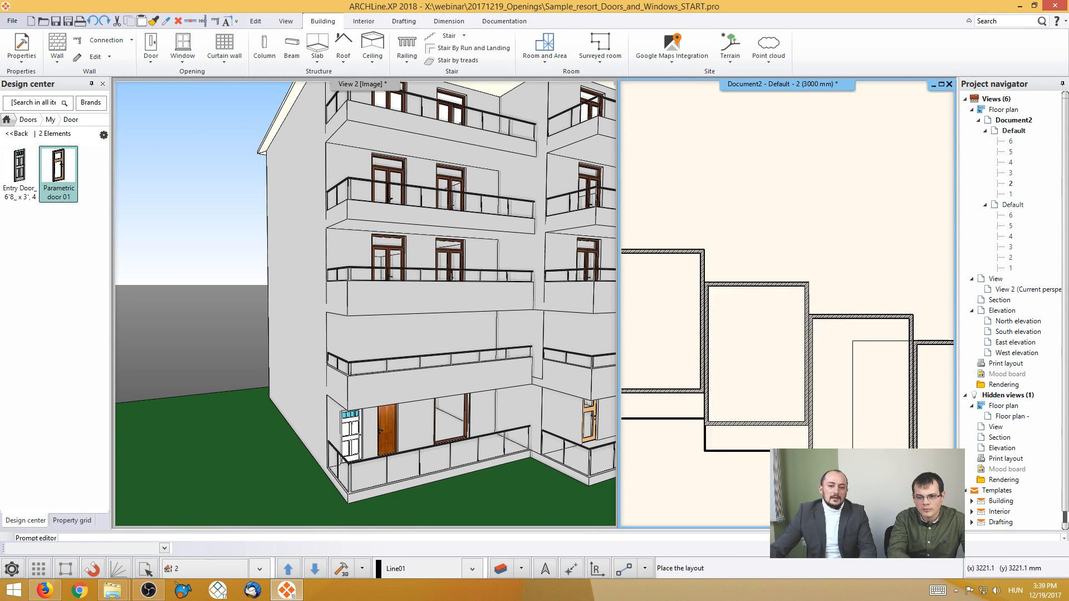
{"action": "left_click", "coordinate": [737, 201]}
{"action": "left_click", "coordinate": [534, 322]}
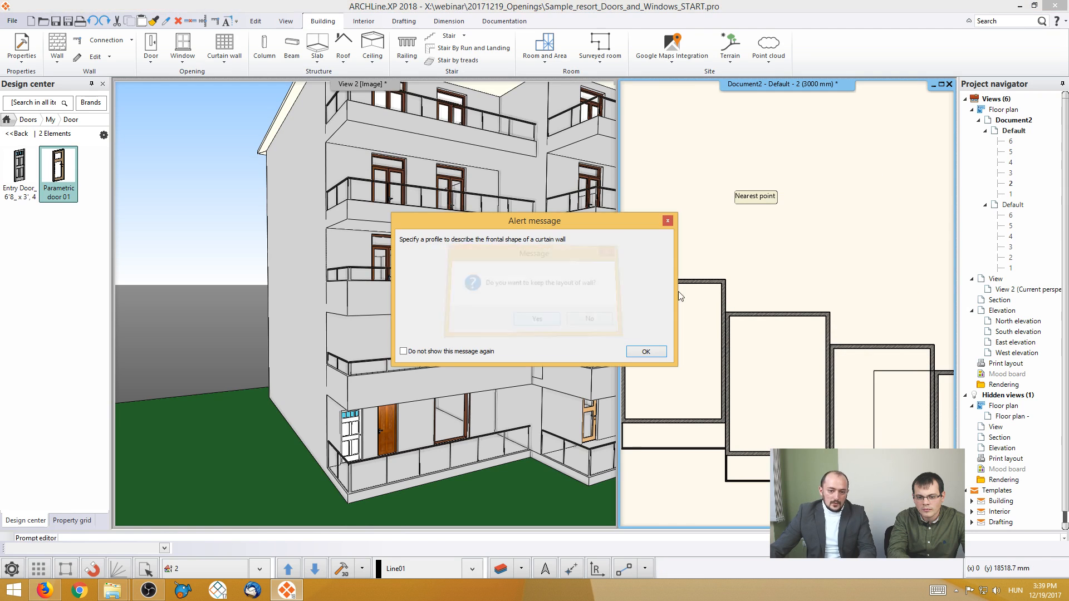
{"action": "left_click", "coordinate": [645, 352]}
- Draw a five-sided profile with a slanted upper corner beside the layout's corner line, about 1395 by 1465 mm, and create the window
{"action": "scroll", "coordinate": [748, 239], "scroll_direction": "up", "scroll_amount": 3}
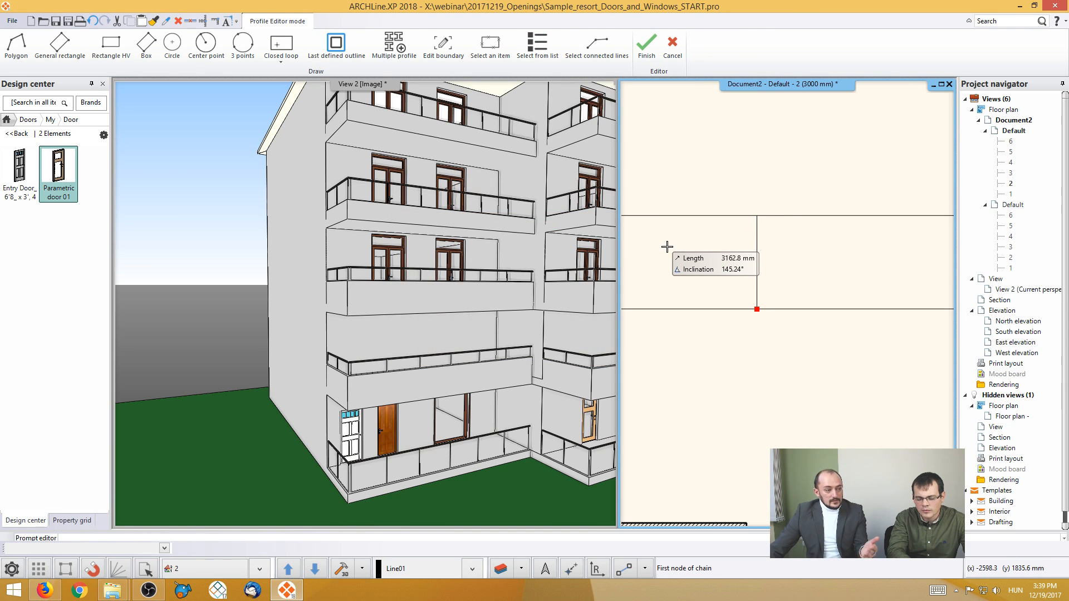
{"action": "scroll", "coordinate": [791, 217], "scroll_direction": "up", "scroll_amount": 2}
{"action": "left_click", "coordinate": [782, 252]}
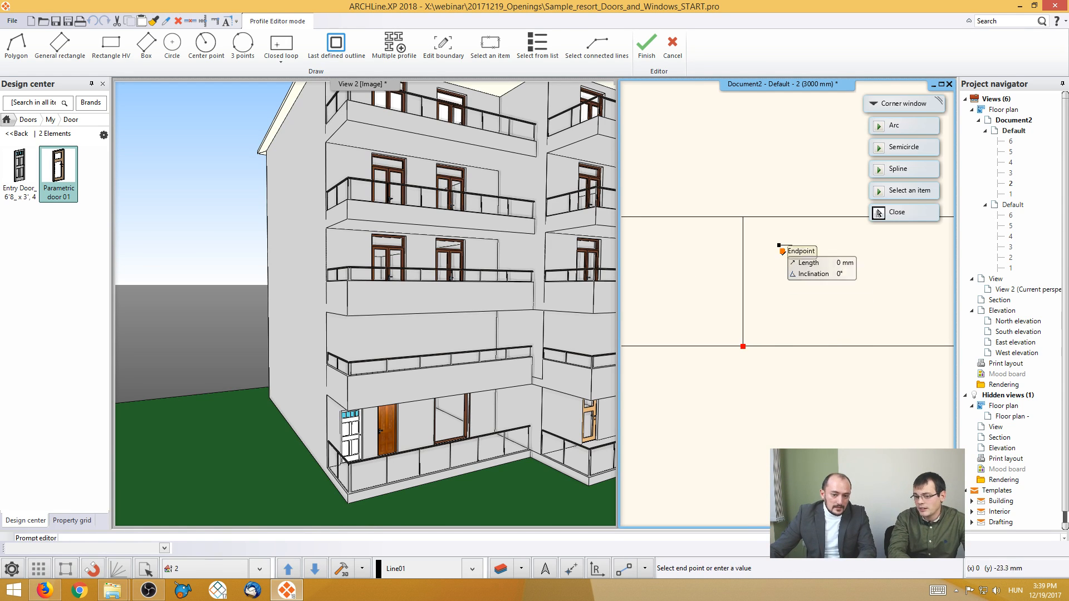
{"action": "left_click", "coordinate": [782, 320]}
{"action": "left_click", "coordinate": [848, 319]}
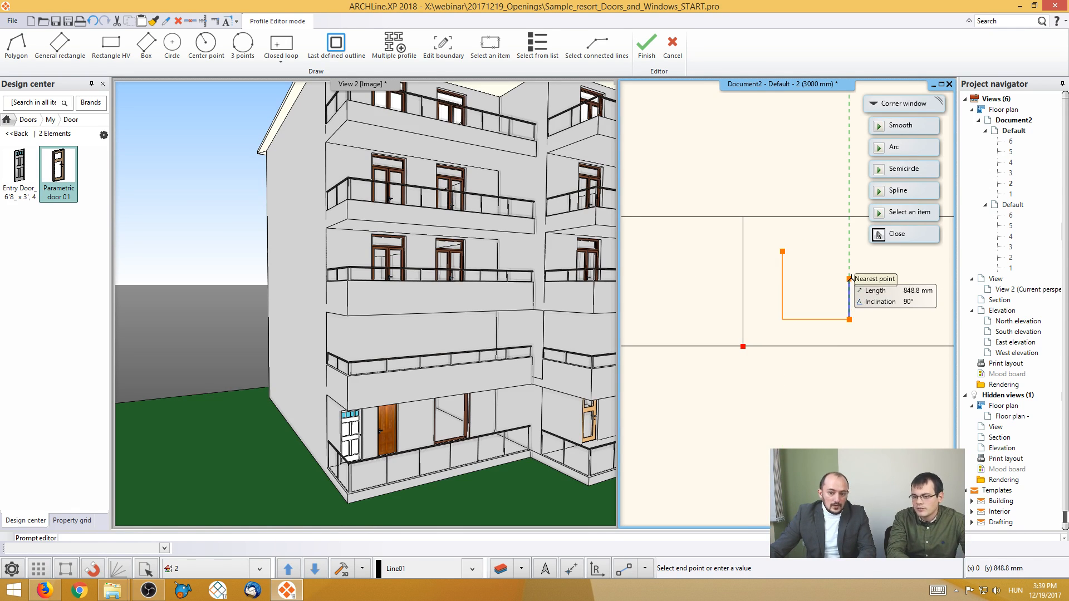
{"action": "left_click", "coordinate": [850, 279]}
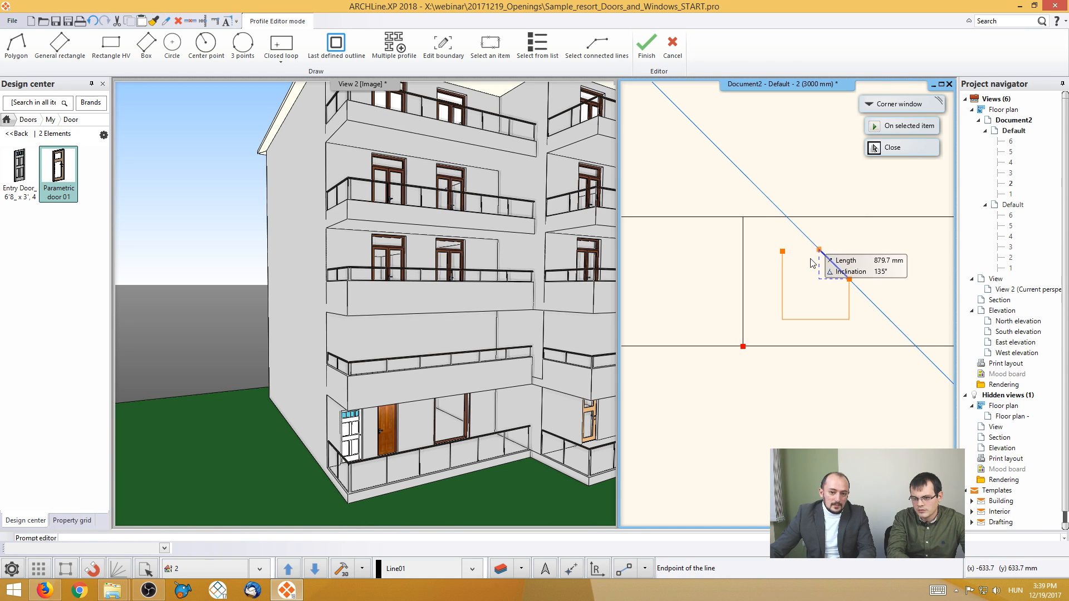
{"action": "left_click", "coordinate": [820, 250]}
{"action": "left_click", "coordinate": [783, 251]}
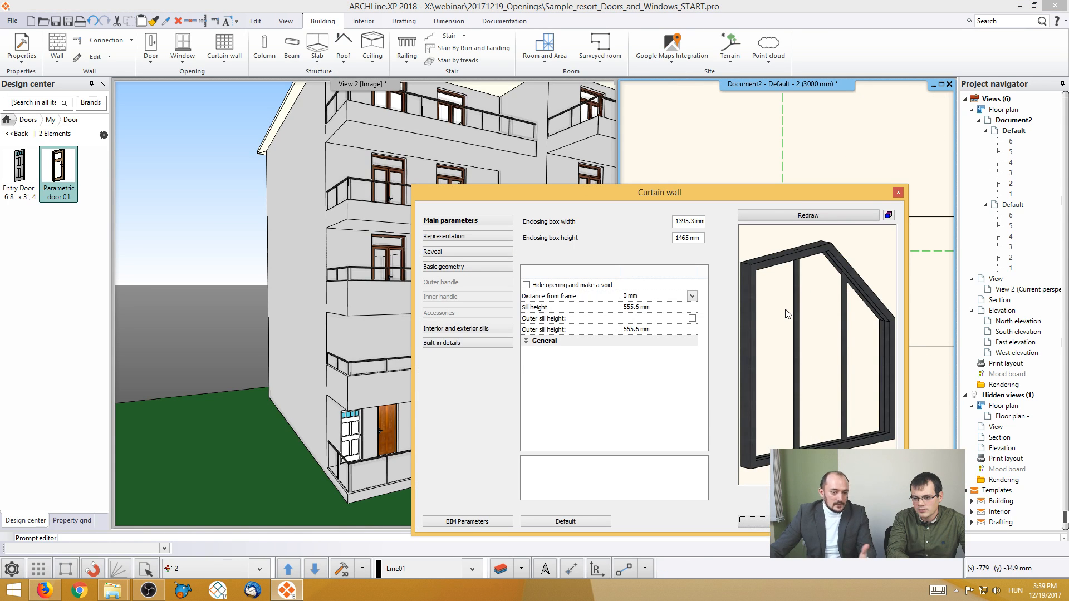
{"action": "left_click", "coordinate": [778, 522]}
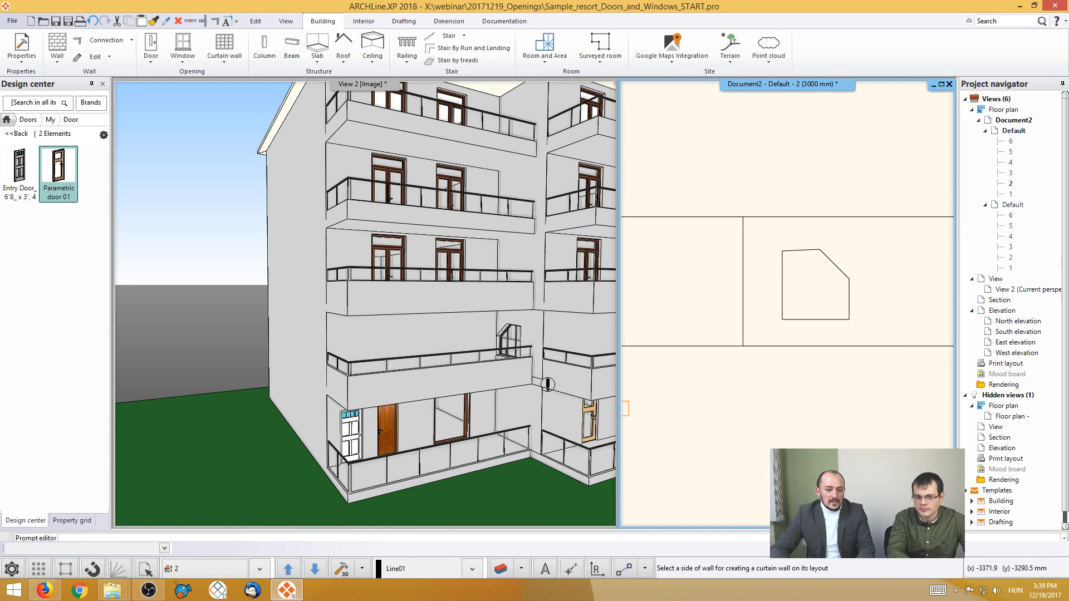
- Undo the five-sided corner window and leave the Corner window command
{"action": "key", "text": "ctrl+z"}
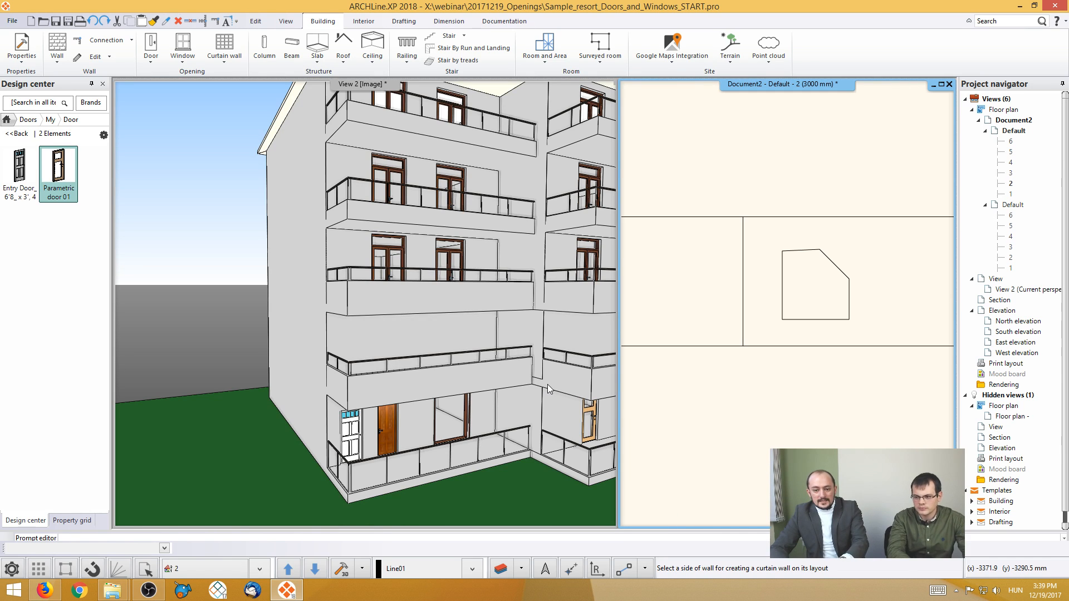
{"action": "key", "text": "Escape"}
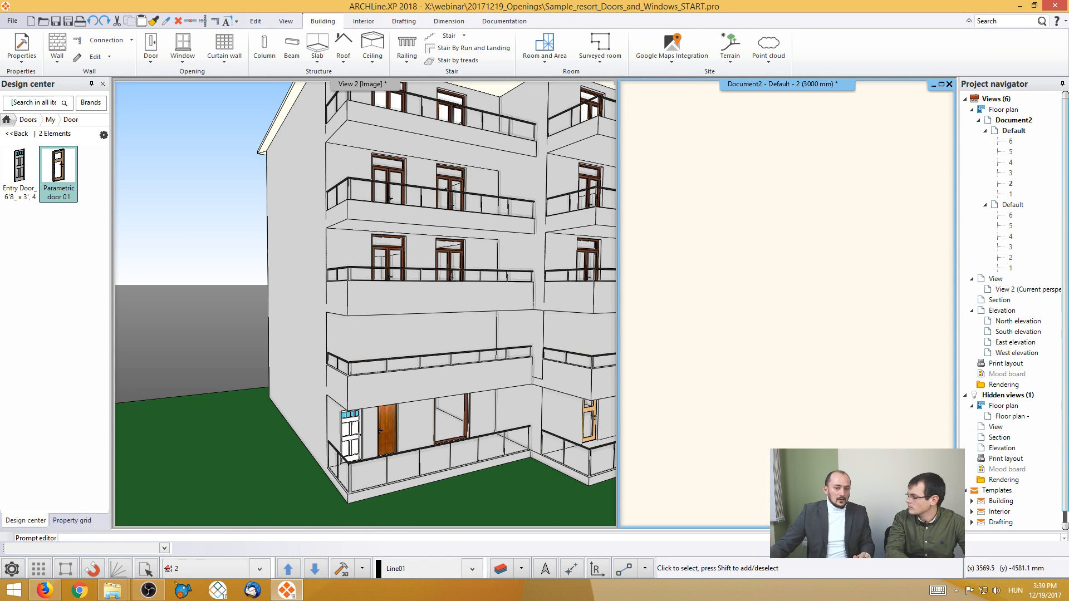
- Place the Entry Door from the library as a free-standing door, not hosted in a wall, in the empty area below the floor plan
{"action": "middle_click", "coordinate": [747, 334]}
{"action": "middle_click", "coordinate": [748, 333]}
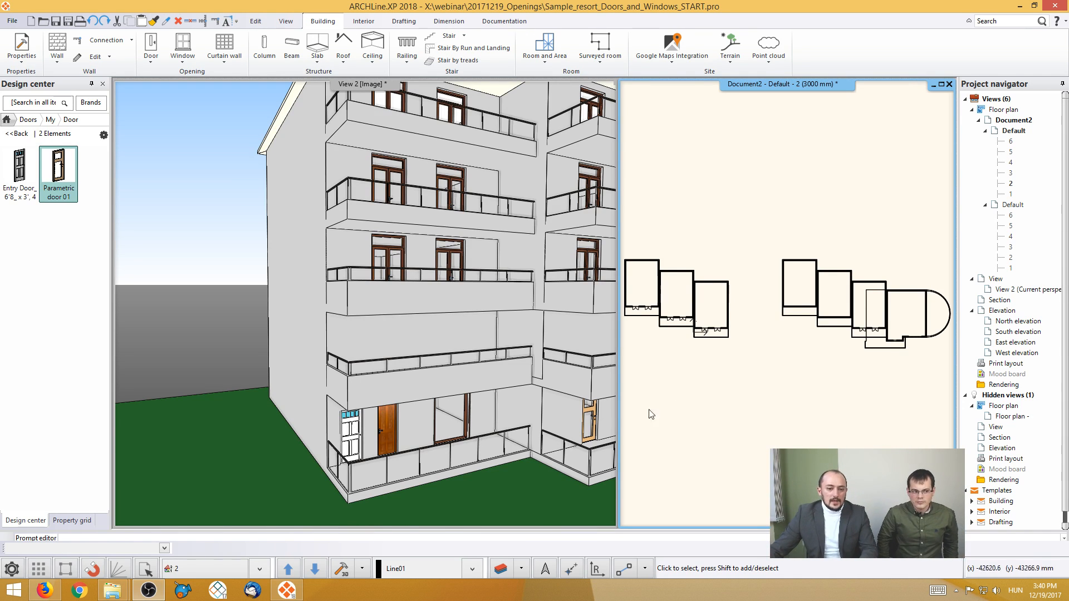
{"action": "mouse_move", "coordinate": [26, 189]}
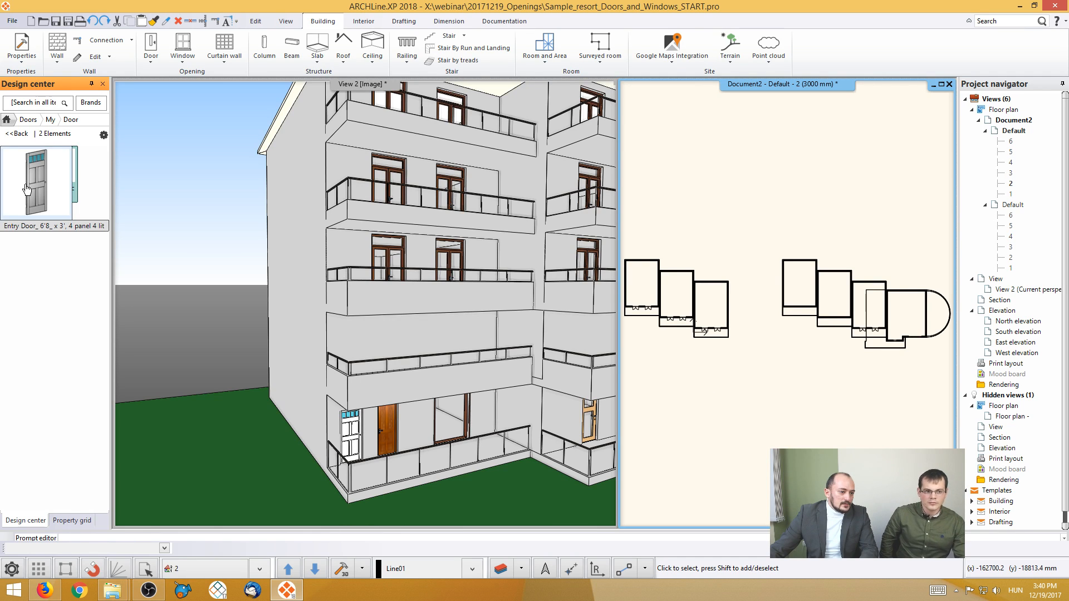
{"action": "left_click_drag", "start_coordinate": [20, 167], "coordinate": [735, 387]}
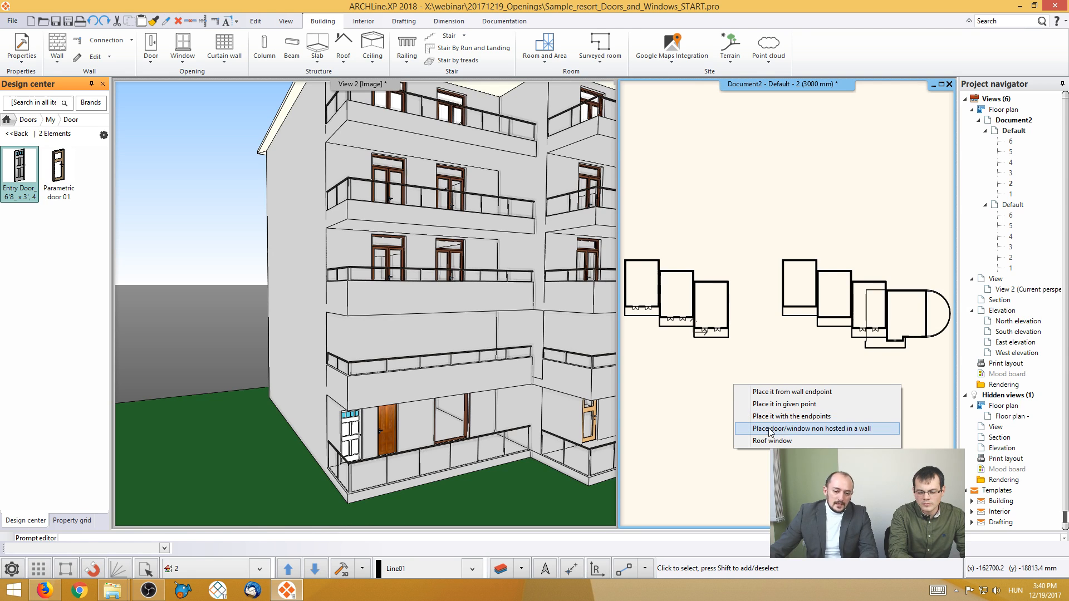
{"action": "left_click", "coordinate": [804, 429]}
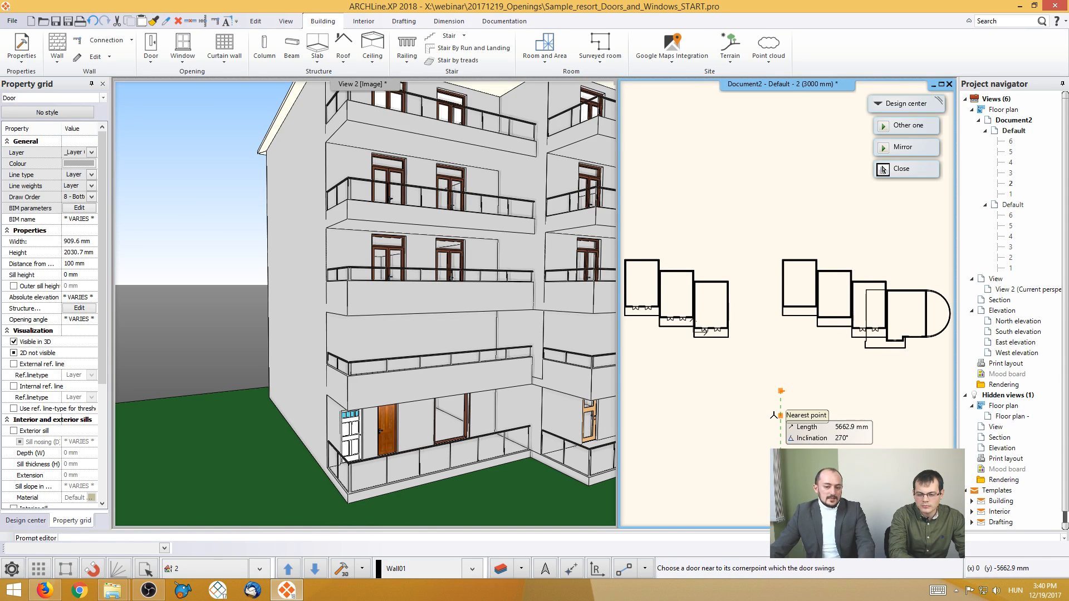
{"action": "left_click", "coordinate": [883, 170]}
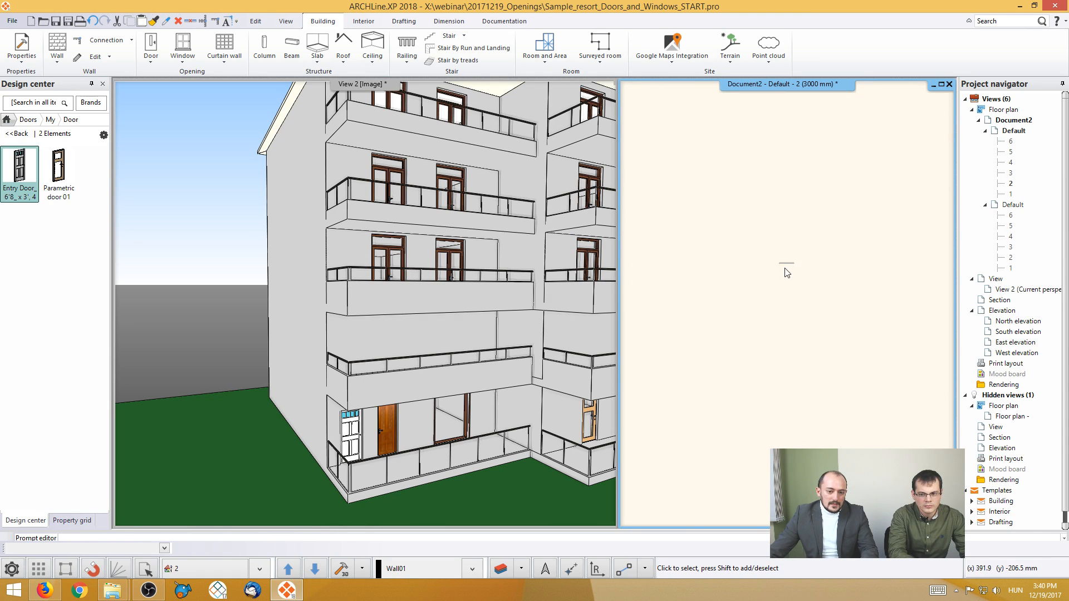
- Rebuild the 3D model with only the free-standing entry door and show it in an axonometric view
{"action": "left_click", "coordinate": [788, 276]}
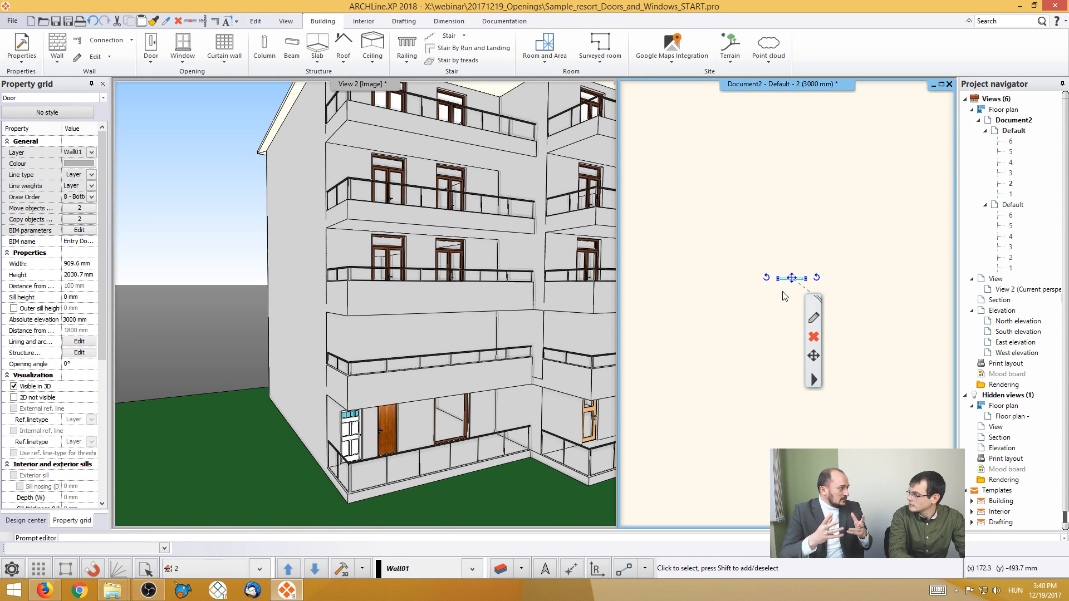
{"action": "left_click", "coordinate": [745, 258]}
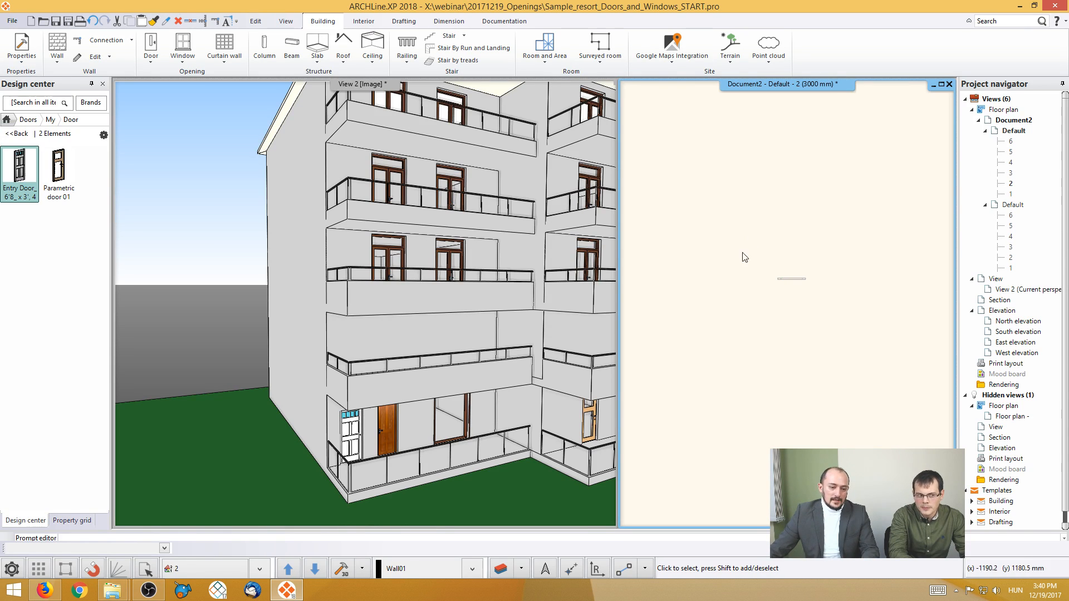
{"action": "left_click", "coordinate": [790, 279]}
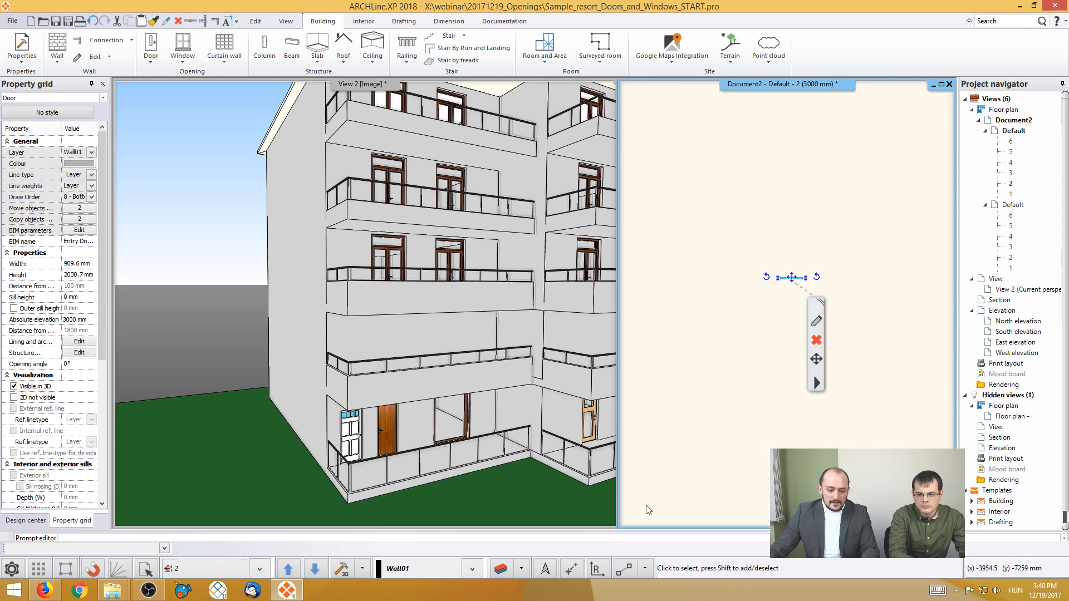
{"action": "left_click", "coordinate": [357, 573]}
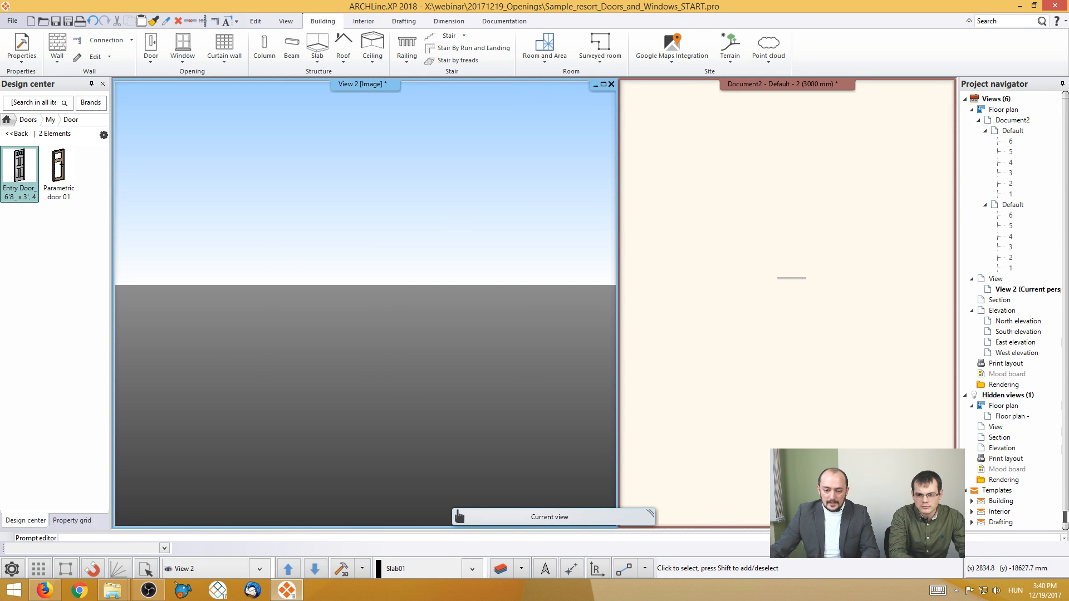
{"action": "right_click", "coordinate": [894, 331]}
{"action": "left_click", "coordinate": [935, 402]}
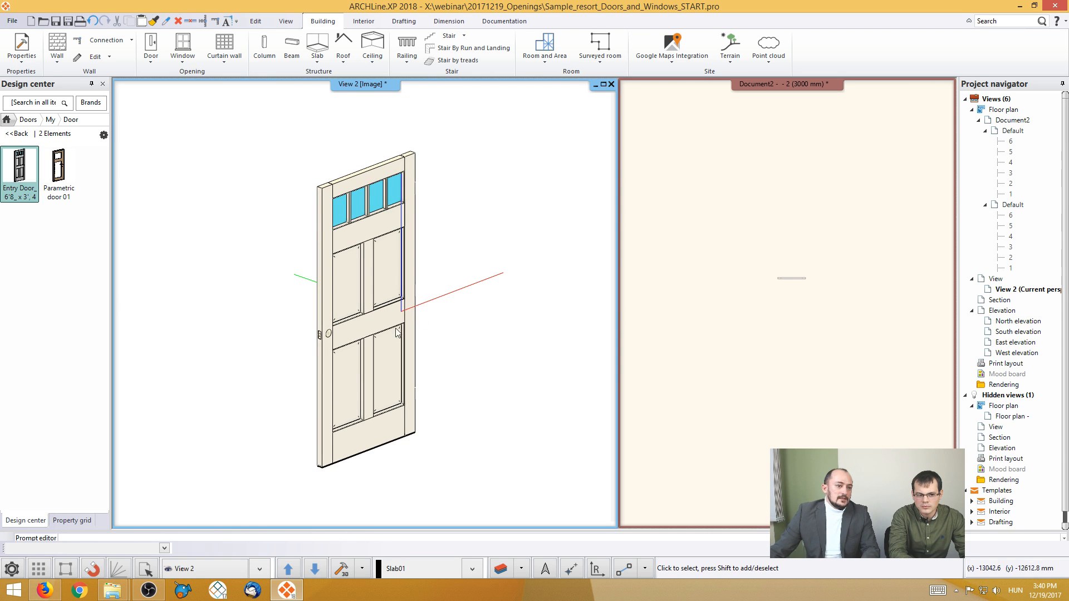
- Start a sweep on the entry door and trace its 3D path up one side, across the head and down the other side
{"action": "left_click", "coordinate": [286, 21]}
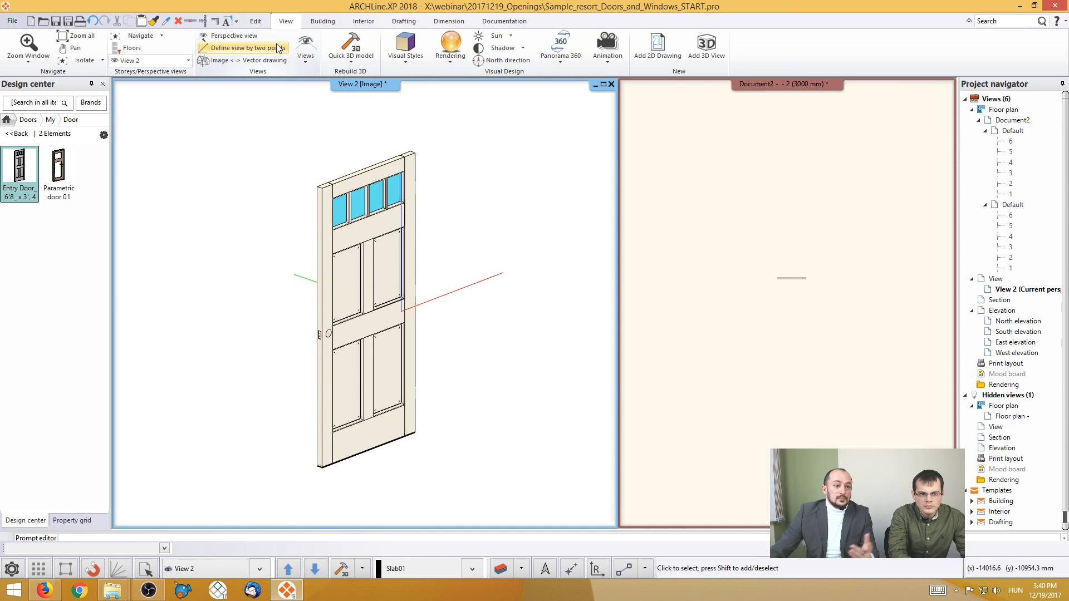
{"action": "left_click", "coordinate": [322, 21]}
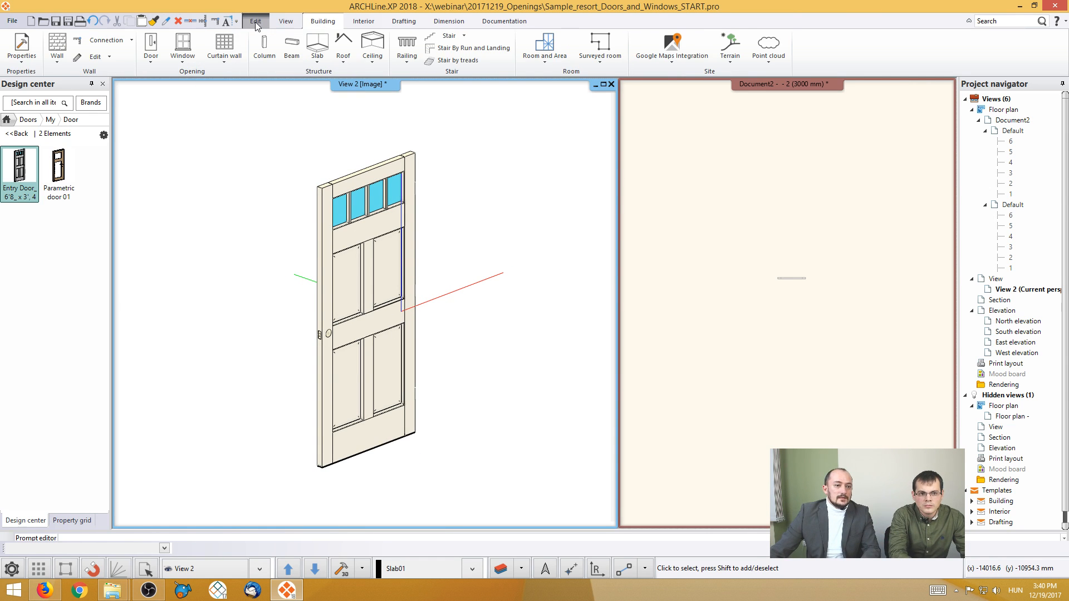
{"action": "left_click", "coordinate": [363, 20]}
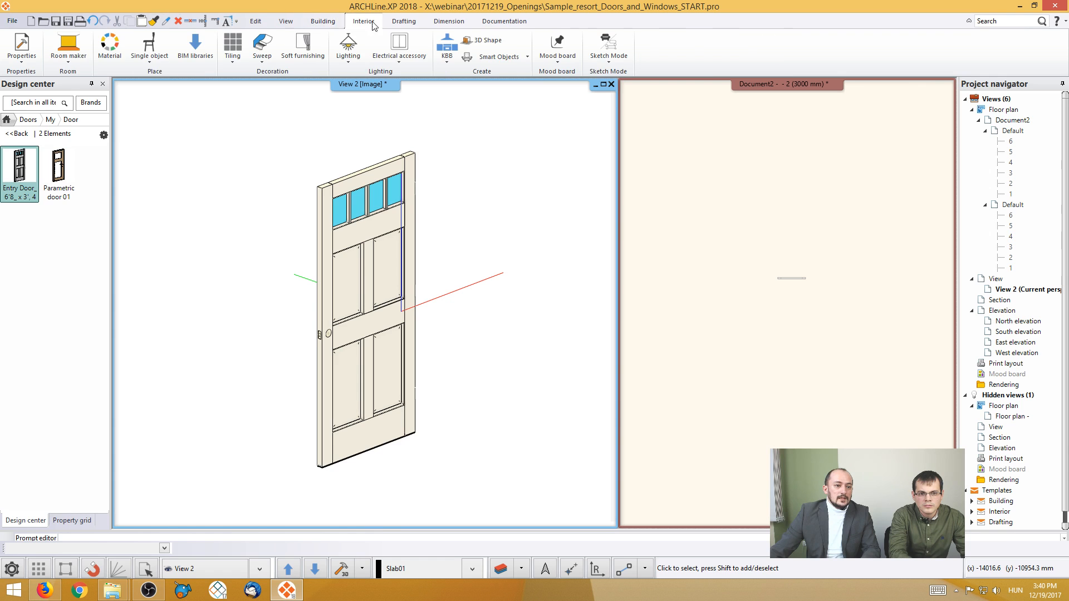
{"action": "left_click", "coordinate": [263, 60]}
{"action": "left_click", "coordinate": [289, 82]}
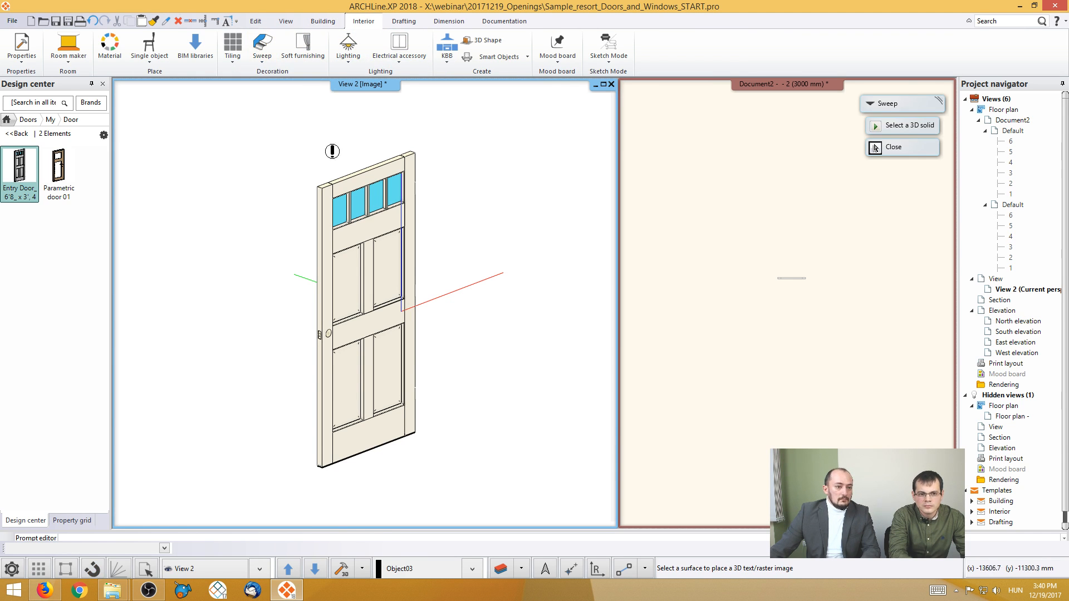
{"action": "left_click", "coordinate": [325, 464]}
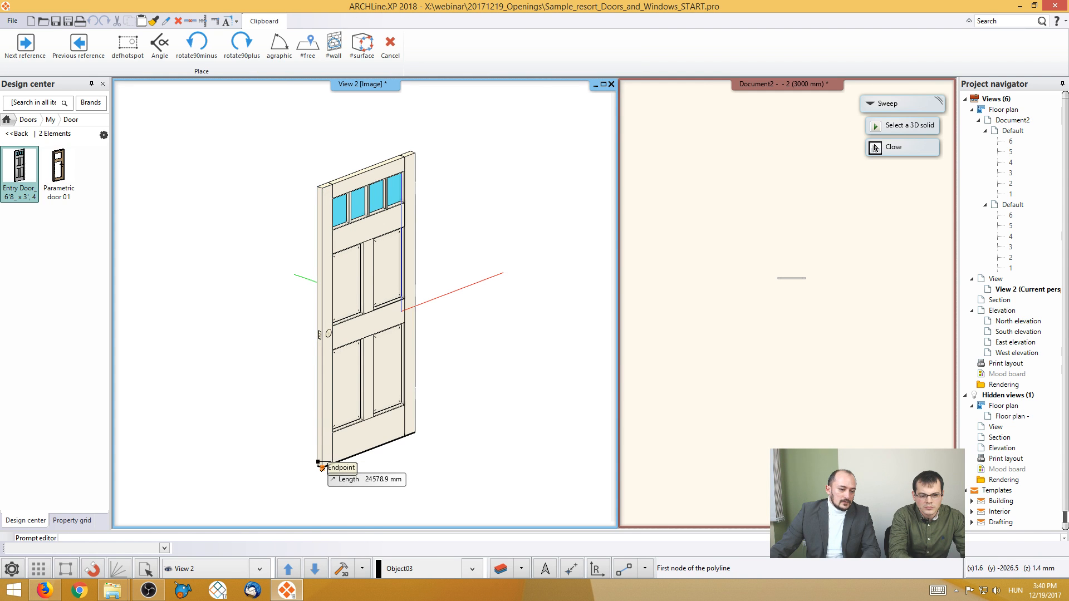
{"action": "left_click", "coordinate": [321, 466]}
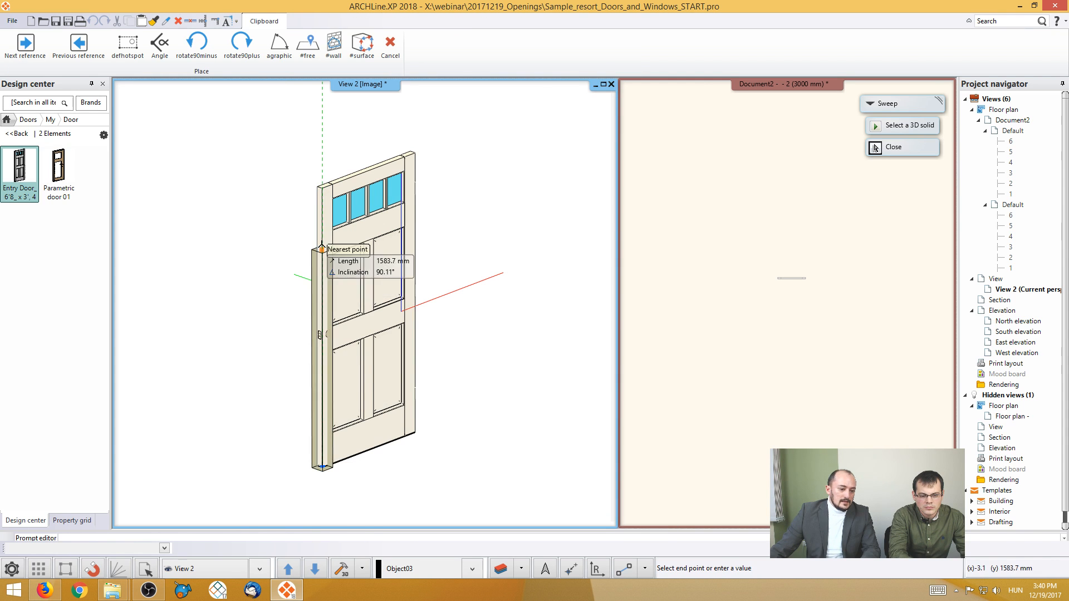
{"action": "left_click", "coordinate": [415, 153]}
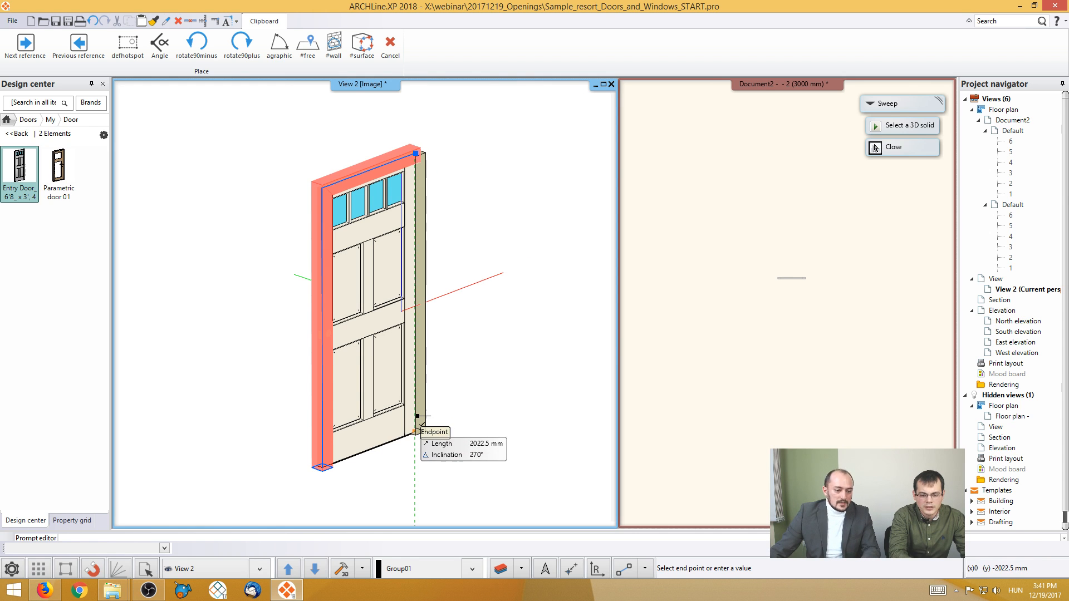
{"action": "left_click", "coordinate": [418, 416]}
{"action": "key", "text": "Return"}
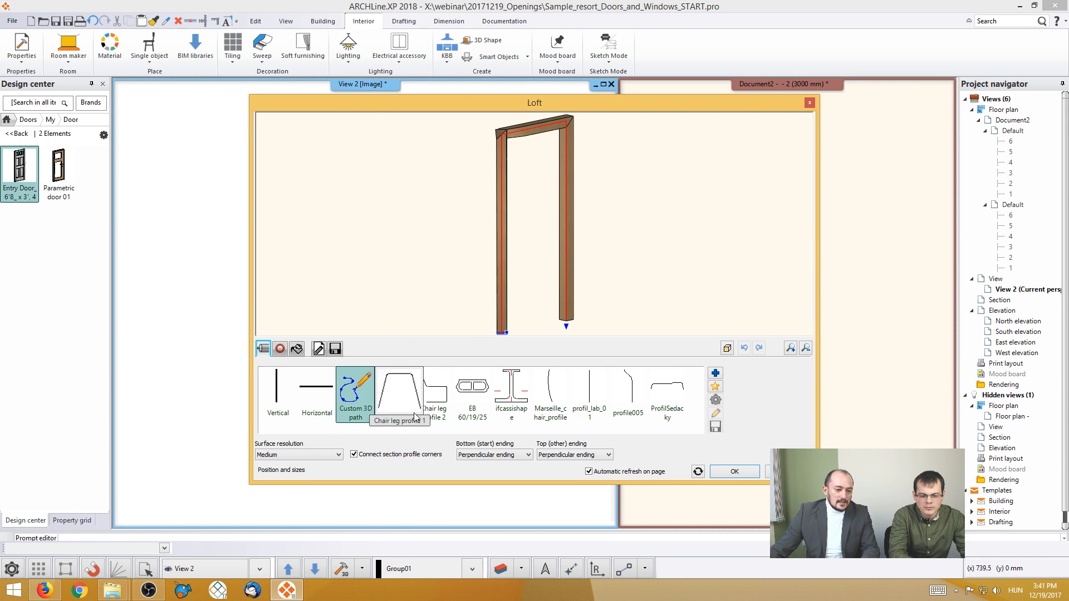
- Give the sweep the square Leg section profile 01 at 50 by 50 mm and open the options for saving it to the library
{"action": "left_click", "coordinate": [280, 349]}
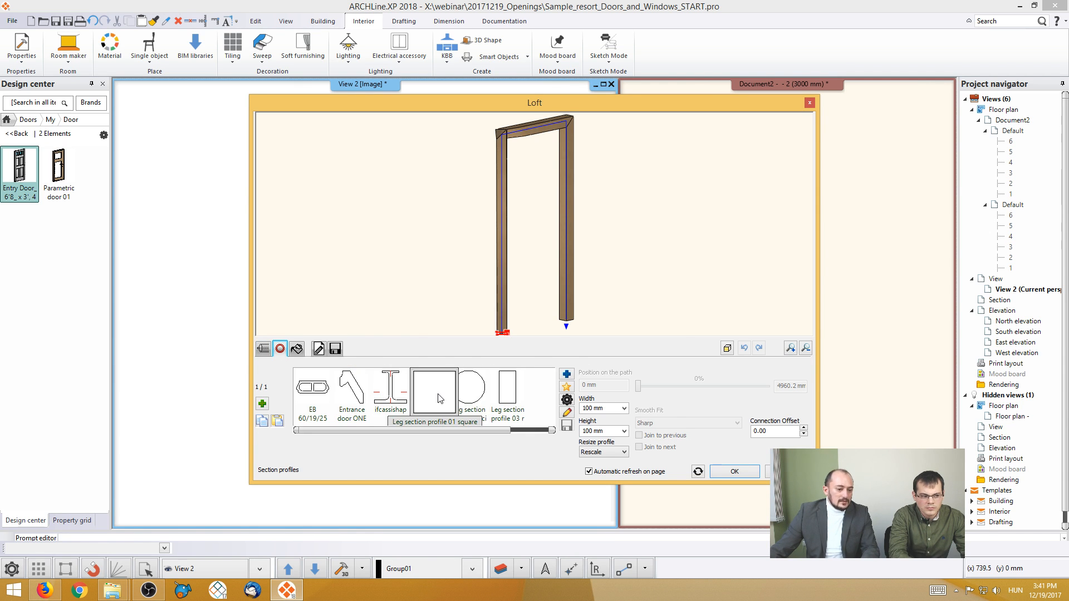
{"action": "left_click", "coordinate": [567, 413]}
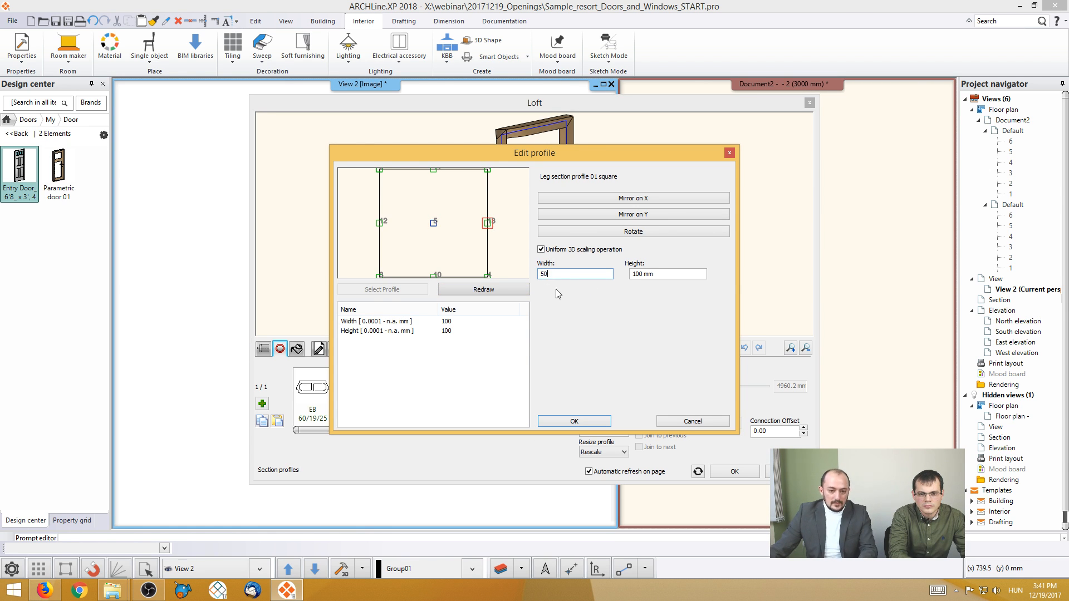
{"action": "left_click", "coordinate": [574, 422]}
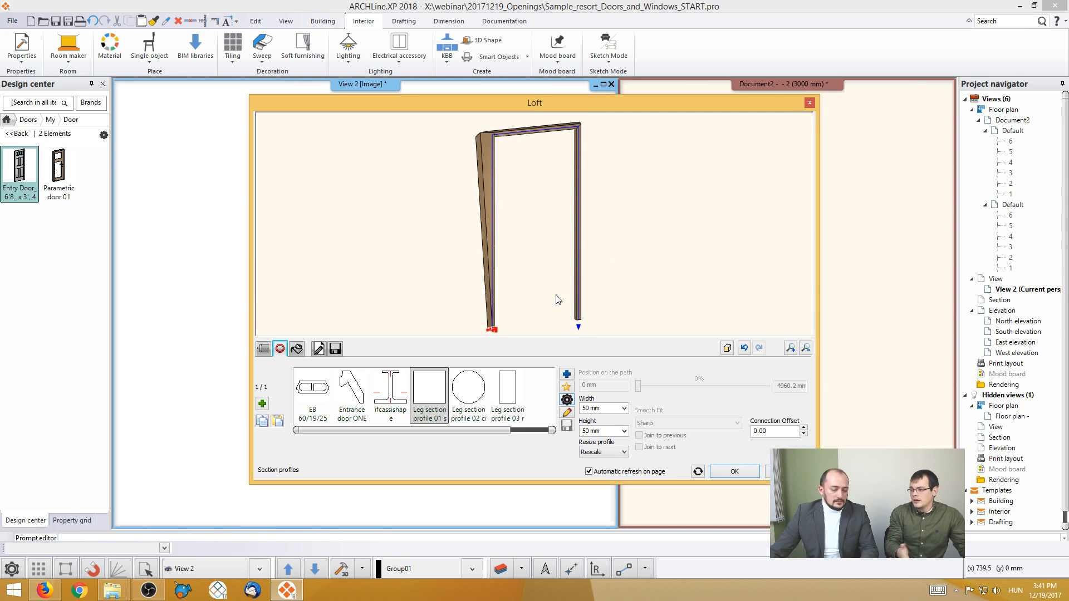
{"action": "left_click", "coordinate": [335, 348]}
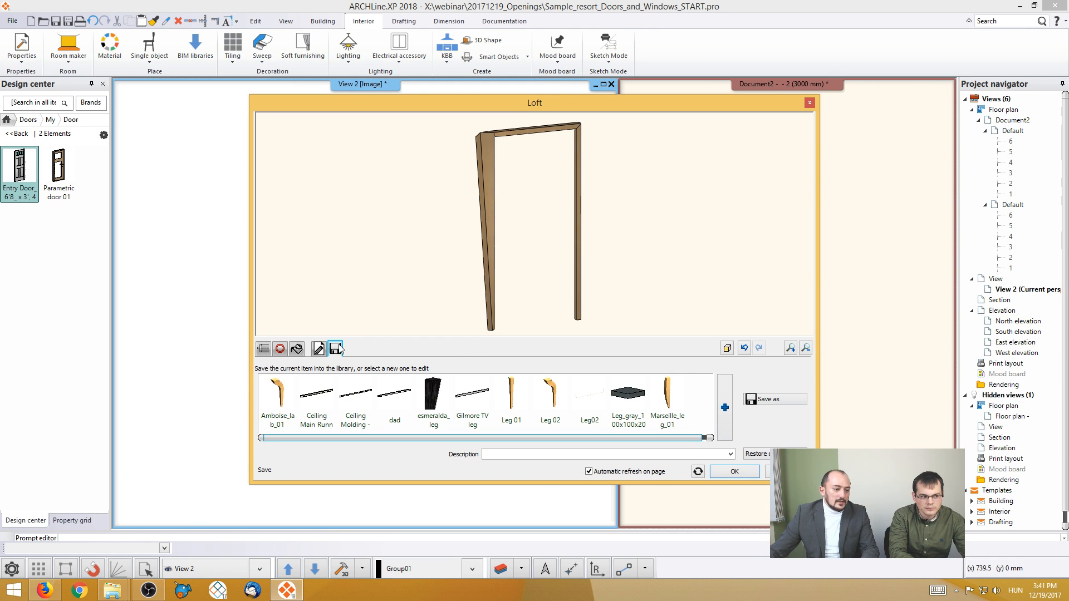
- Try the Entrance door ONE section profile at 70 mm wide and 120 mm high, then close the Loft dialog without keeping the changes
{"action": "left_click", "coordinate": [280, 349]}
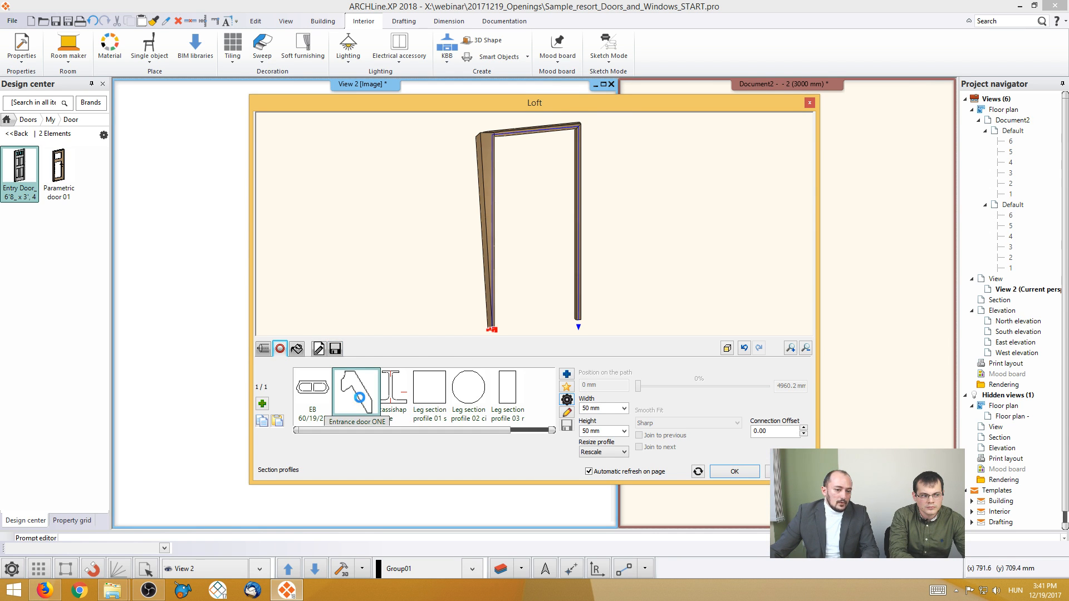
{"action": "left_click", "coordinate": [349, 387]}
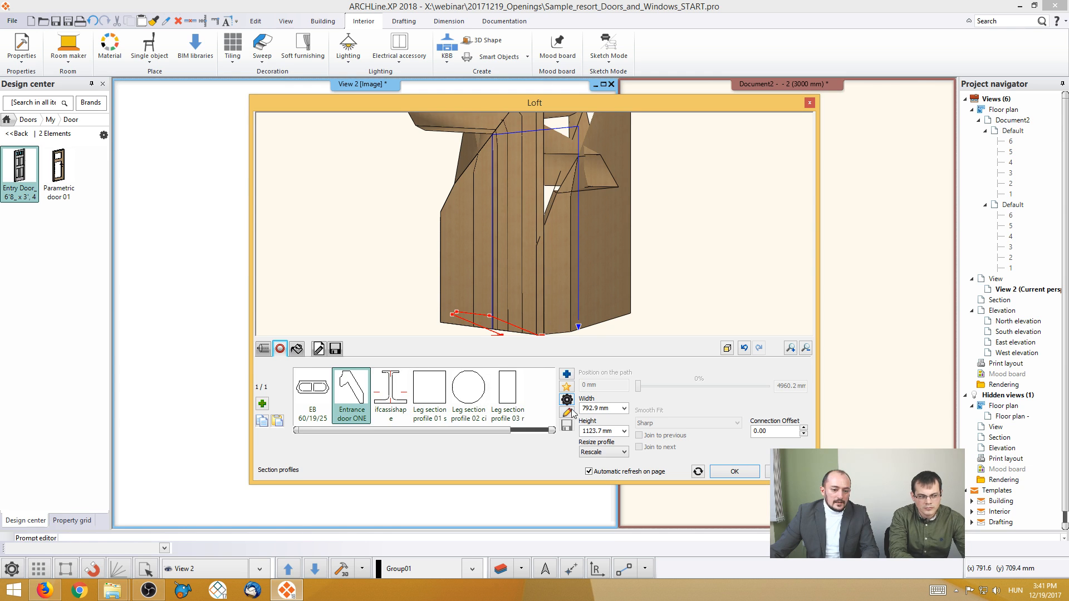
{"action": "left_click", "coordinate": [611, 410]}
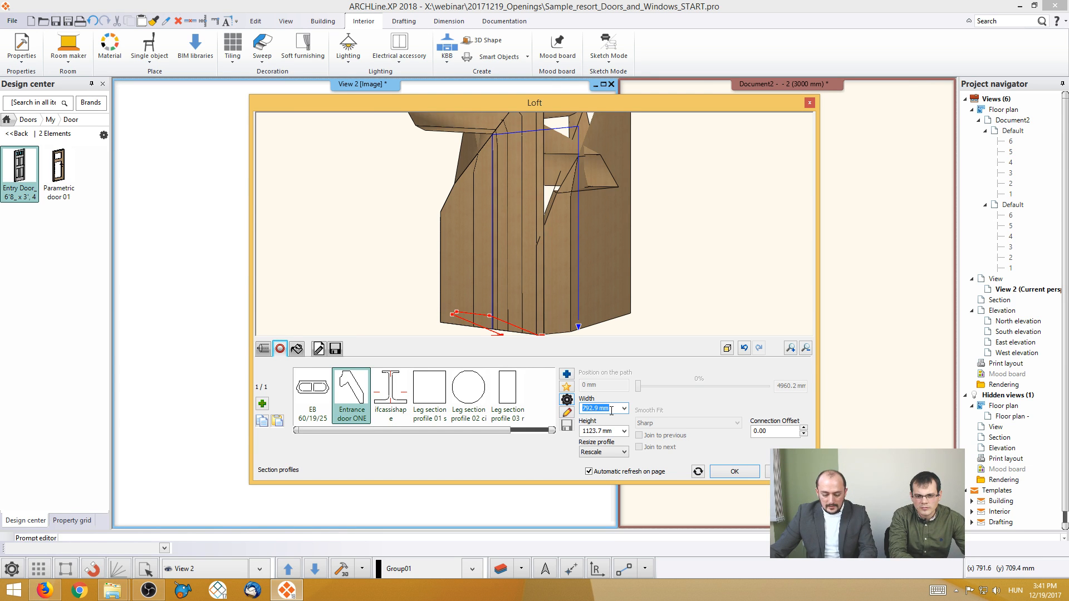
{"action": "type", "text": "70"}
{"action": "left_click", "coordinate": [600, 431]}
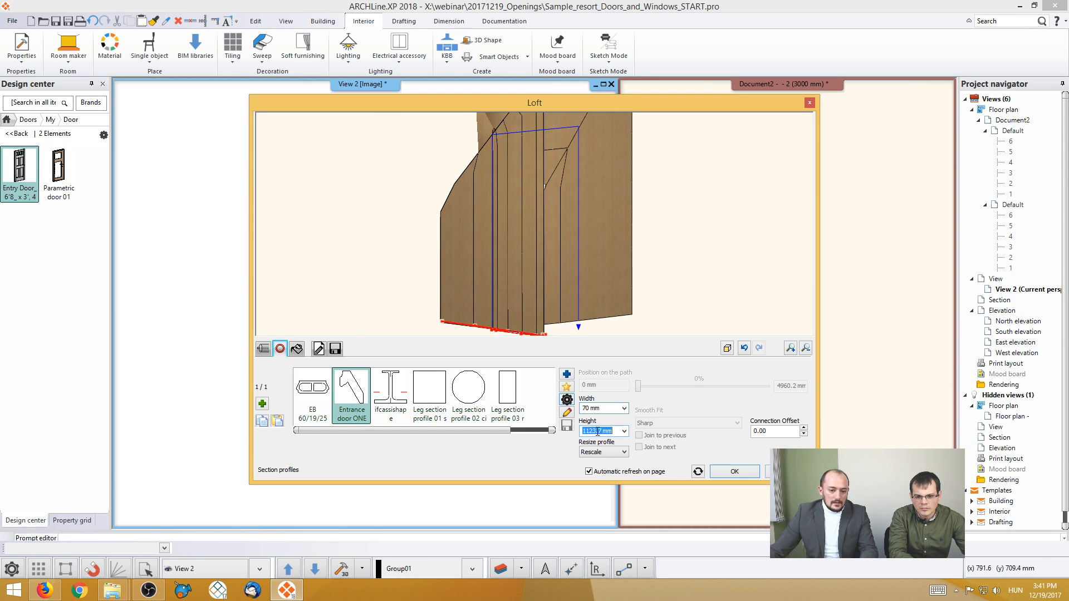
{"action": "type", "text": "120"}
{"action": "left_click", "coordinate": [606, 409]}
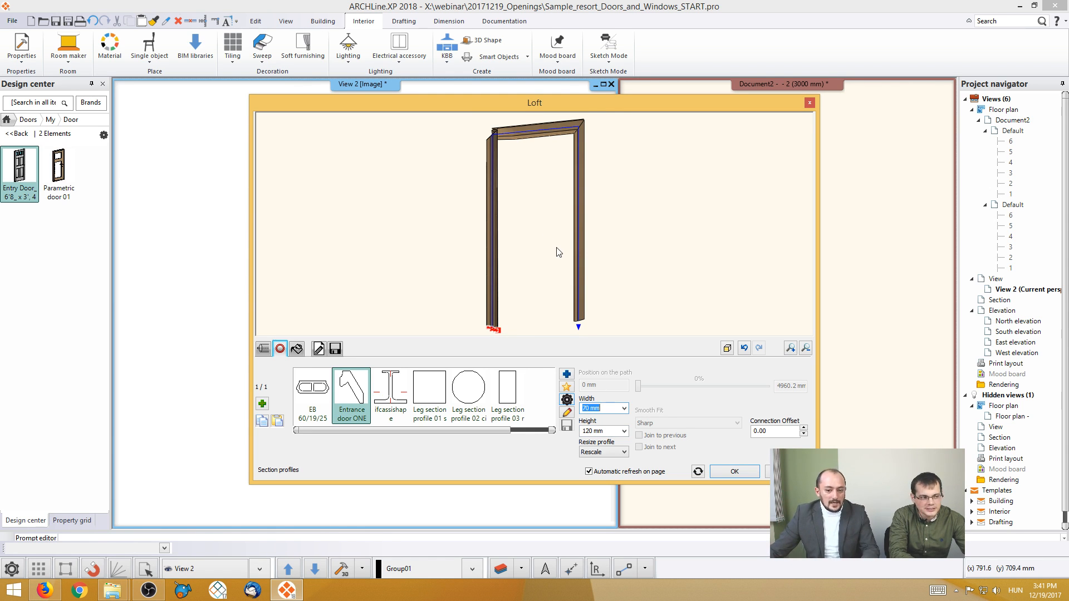
{"action": "key", "text": "Escape"}
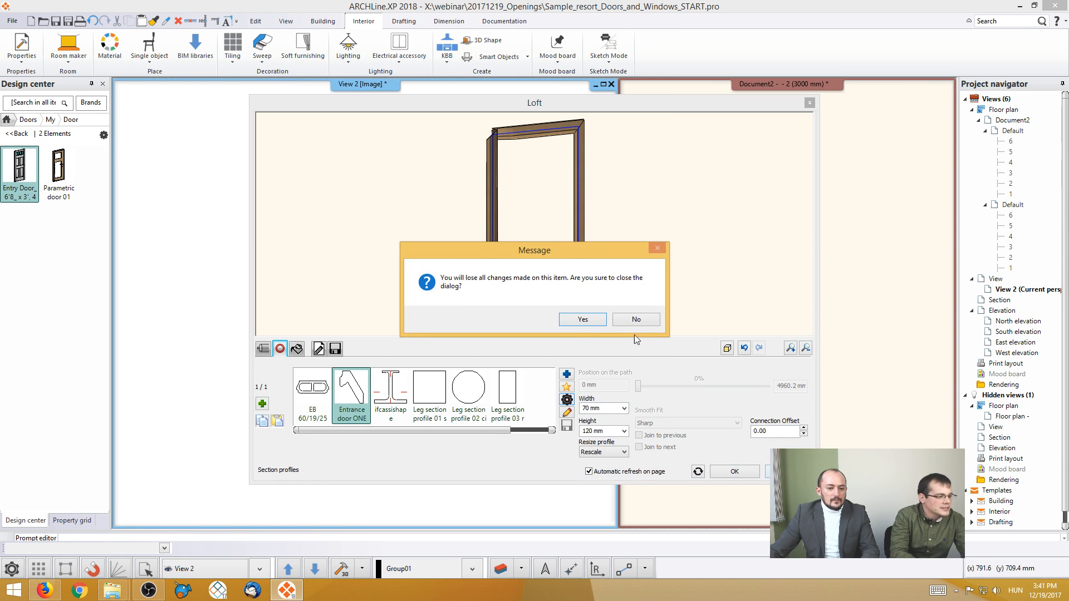
{"action": "left_click", "coordinate": [590, 320]}
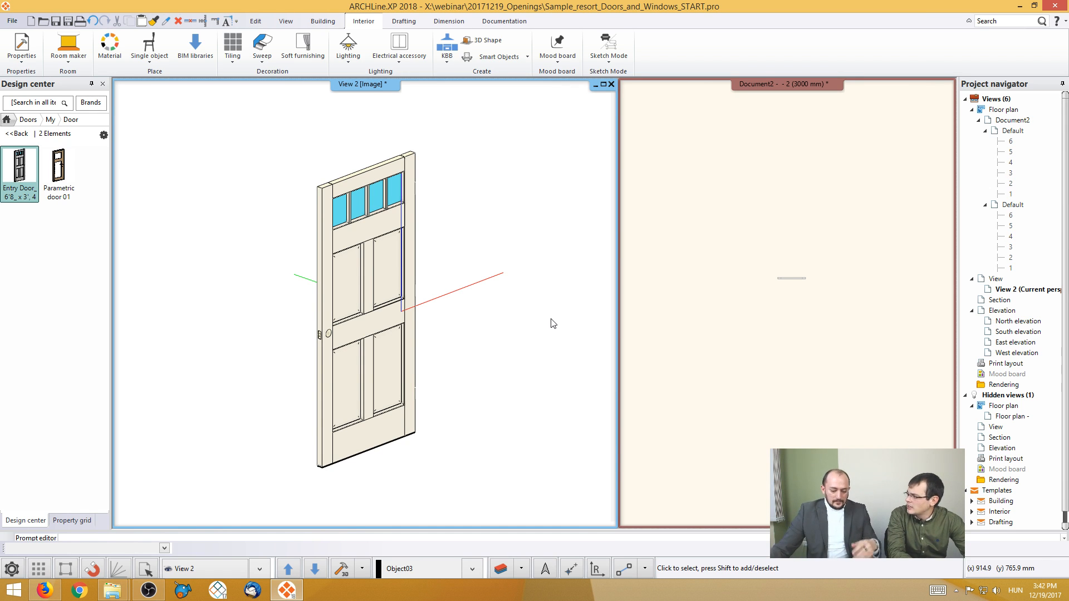
- Search the whole Design Center for "shutter" and list all matching objects
{"action": "left_click", "coordinate": [749, 345]}
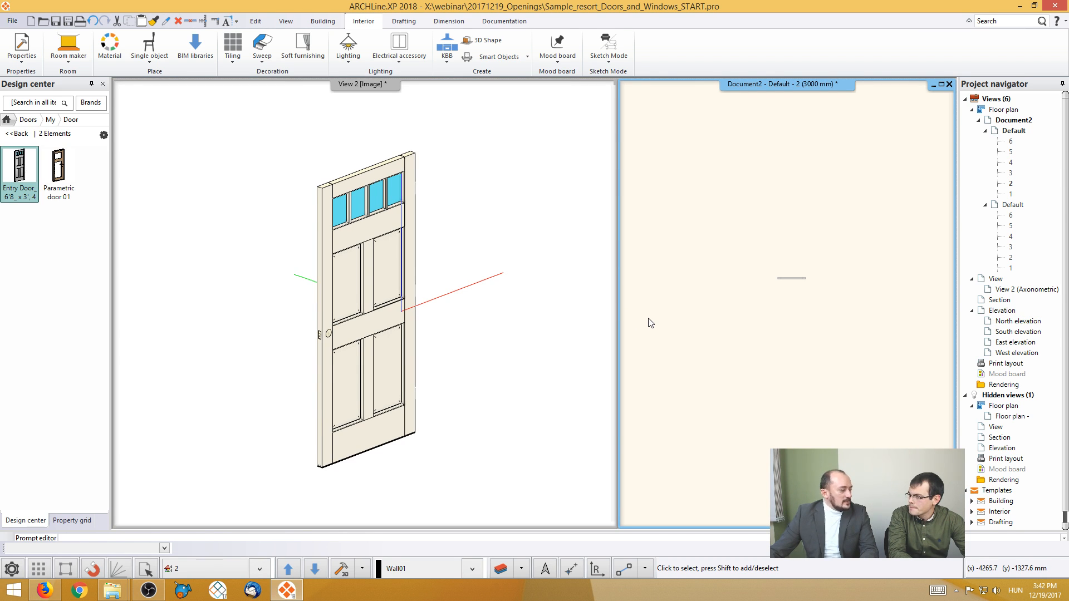
{"action": "scroll", "coordinate": [741, 331], "scroll_direction": "down", "scroll_amount": 2}
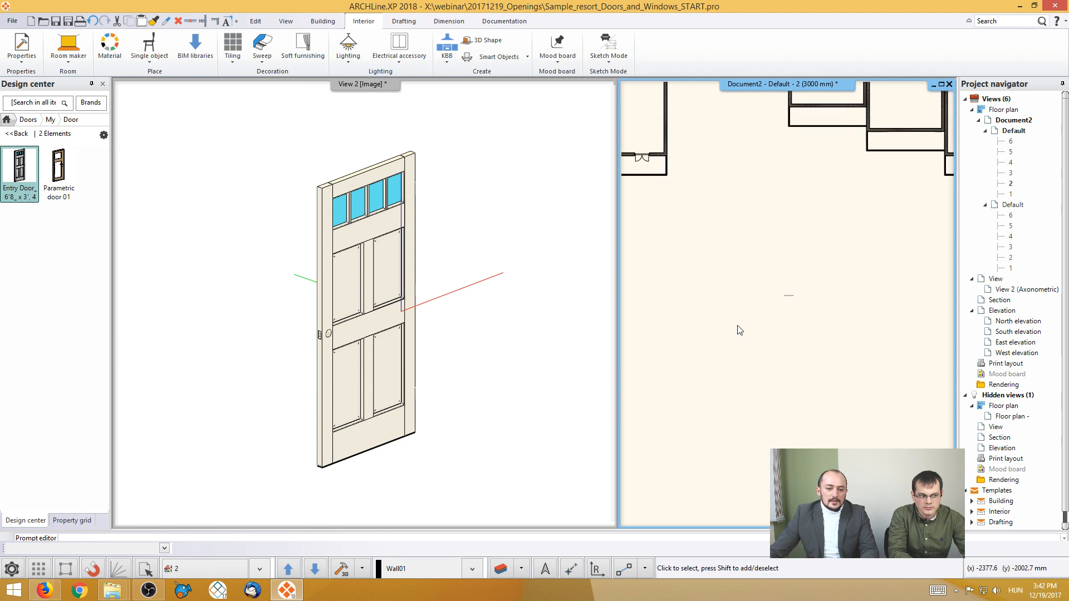
{"action": "scroll", "coordinate": [741, 329], "scroll_direction": "down", "scroll_amount": 4}
{"action": "middle_click_drag", "start_coordinate": [782, 272], "coordinate": [763, 316]}
{"action": "middle_click_drag", "start_coordinate": [827, 284], "coordinate": [774, 304]}
{"action": "scroll", "coordinate": [792, 315], "scroll_direction": "up", "scroll_amount": 5}
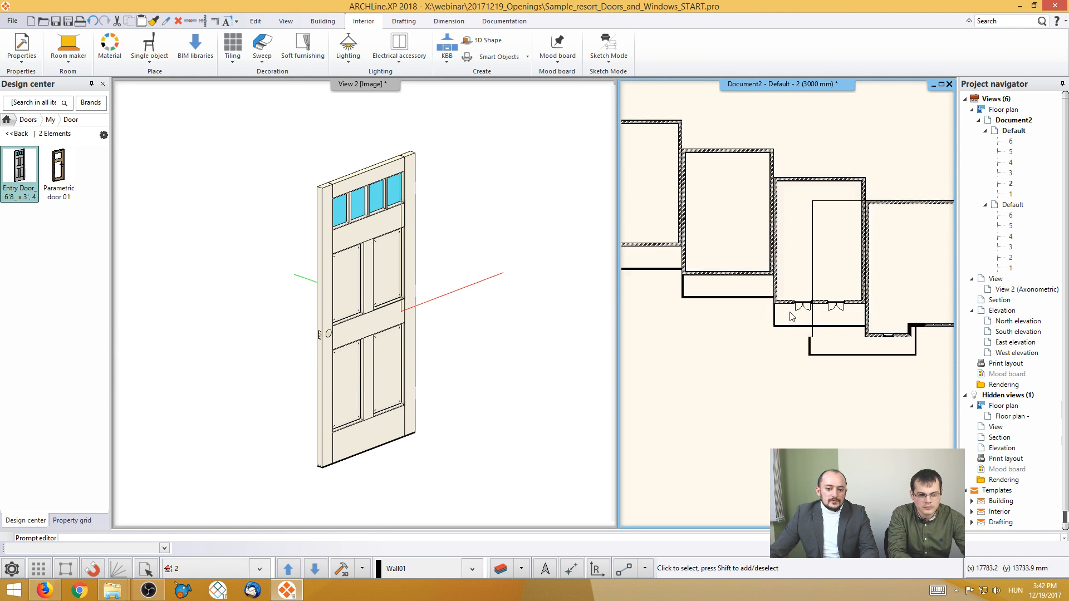
{"action": "scroll", "coordinate": [792, 315], "scroll_direction": "up", "scroll_amount": 3}
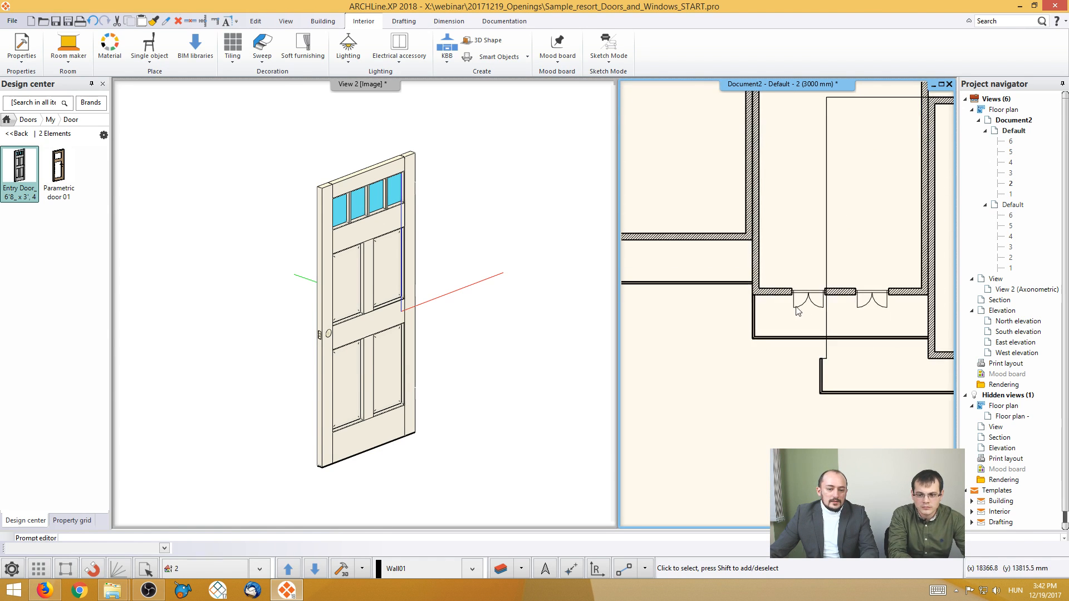
{"action": "left_click", "coordinate": [8, 120]}
{"action": "left_click", "coordinate": [36, 104]}
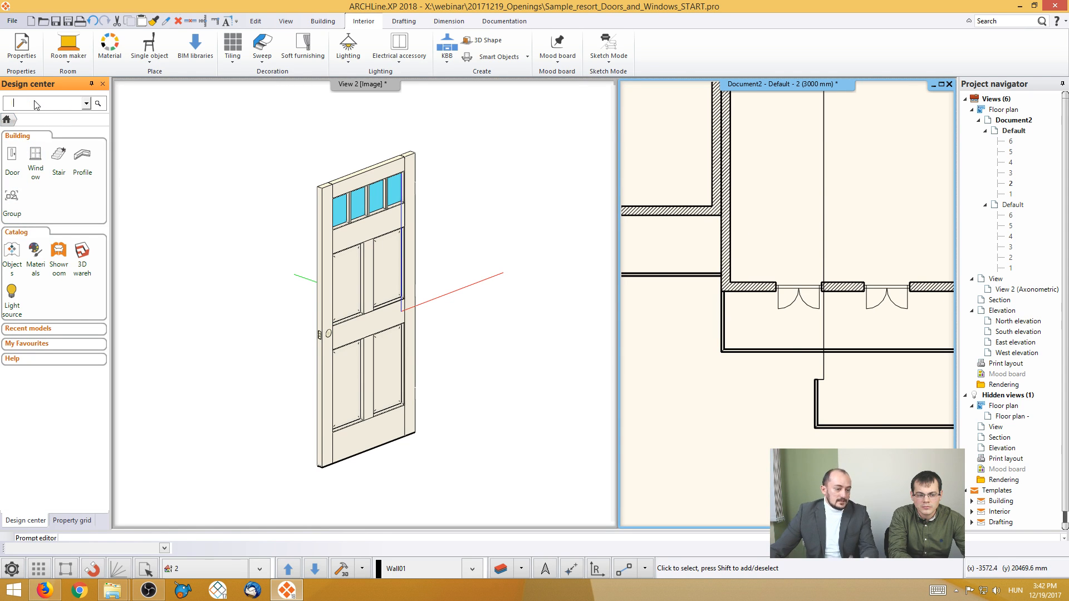
{"action": "type", "text": "shutter"}
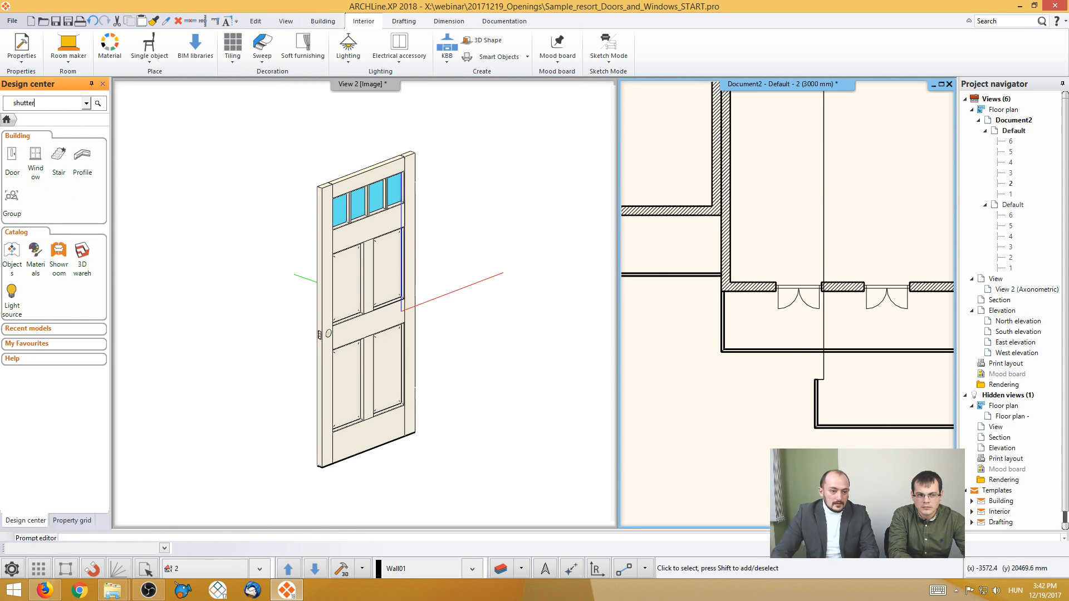
{"action": "key", "text": "Return"}
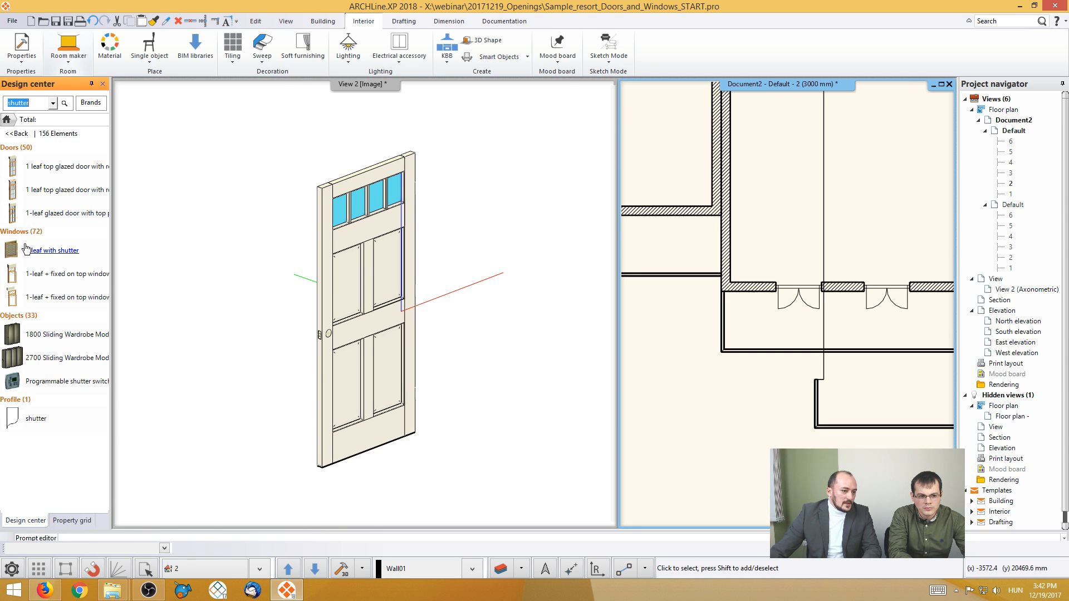
{"action": "left_click", "coordinate": [25, 316]}
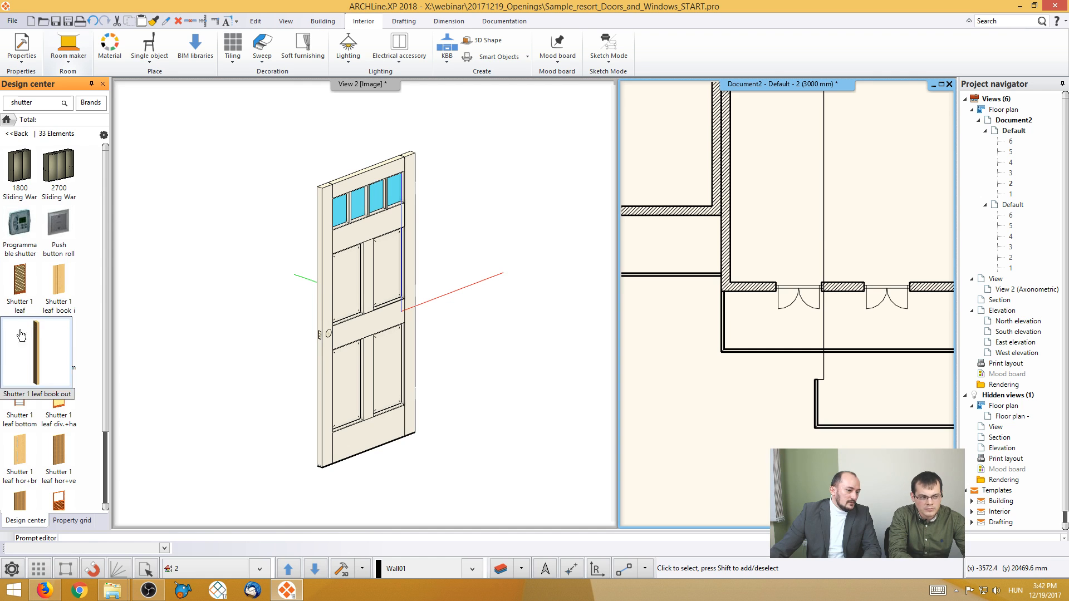